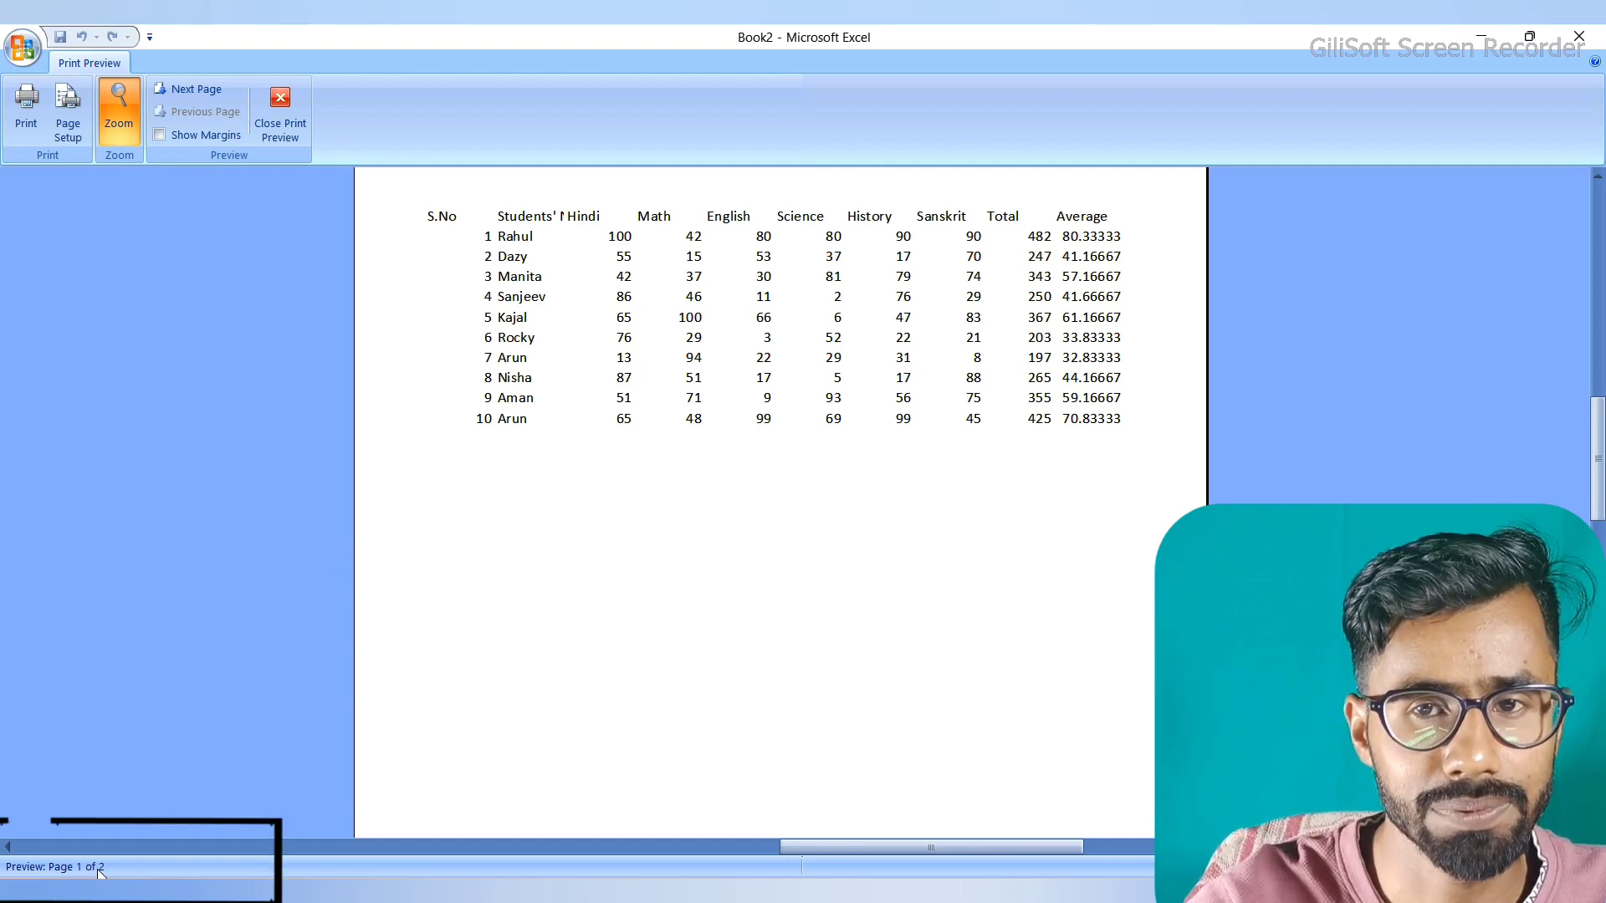
View the second page of the print preview and return to the worksheet.
{"action": "left_click", "coordinate": [200, 87]}
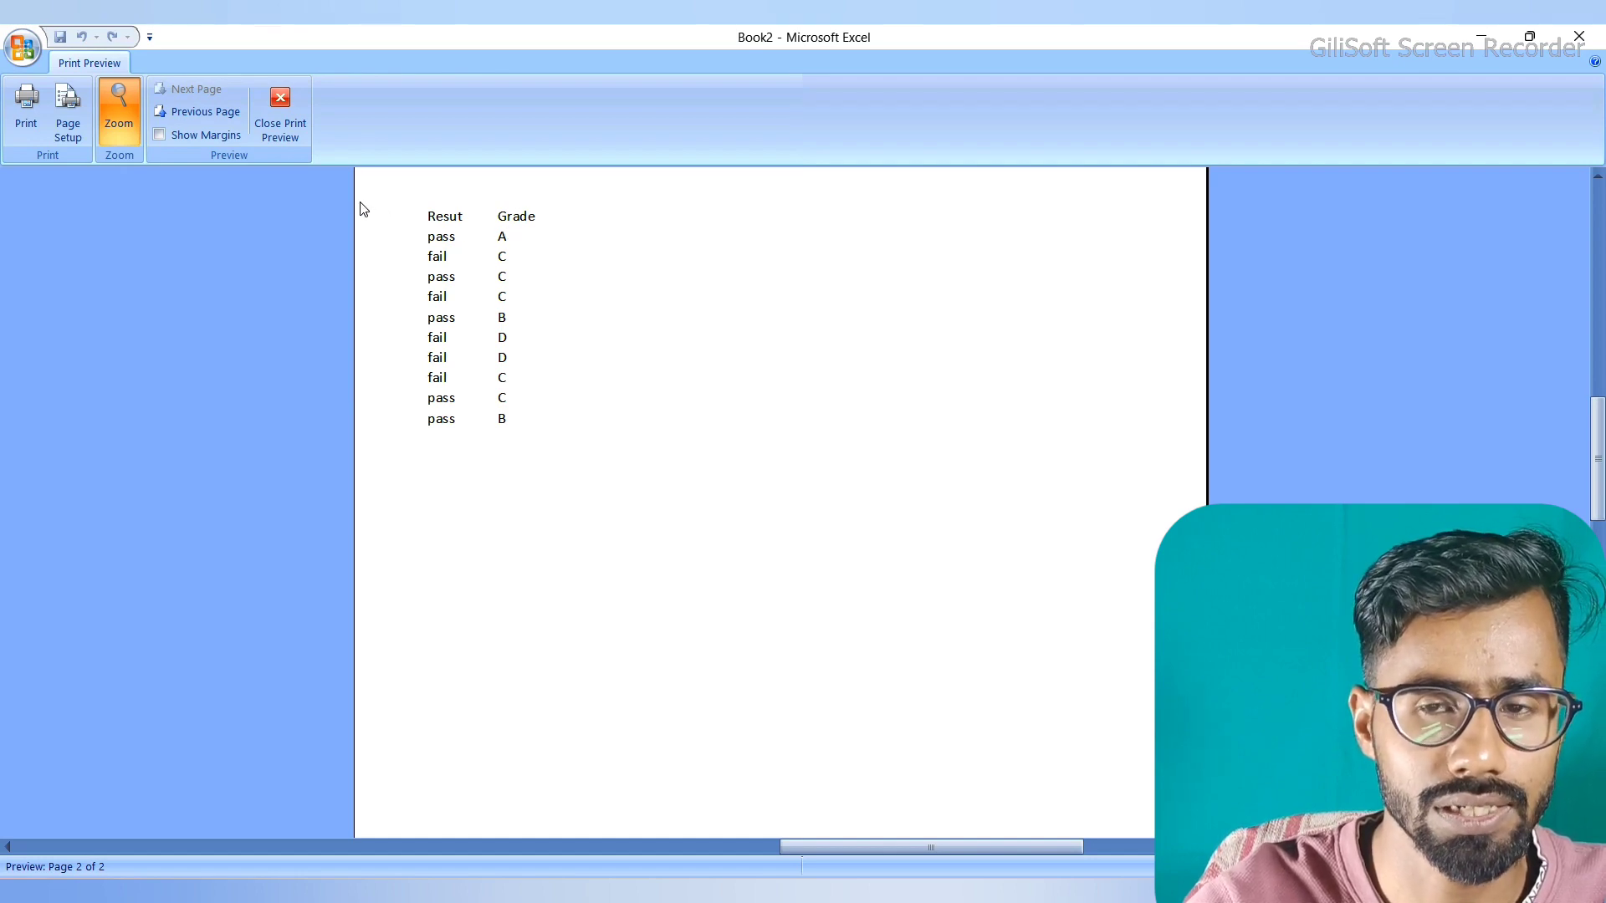
{"action": "left_click", "coordinate": [284, 124]}
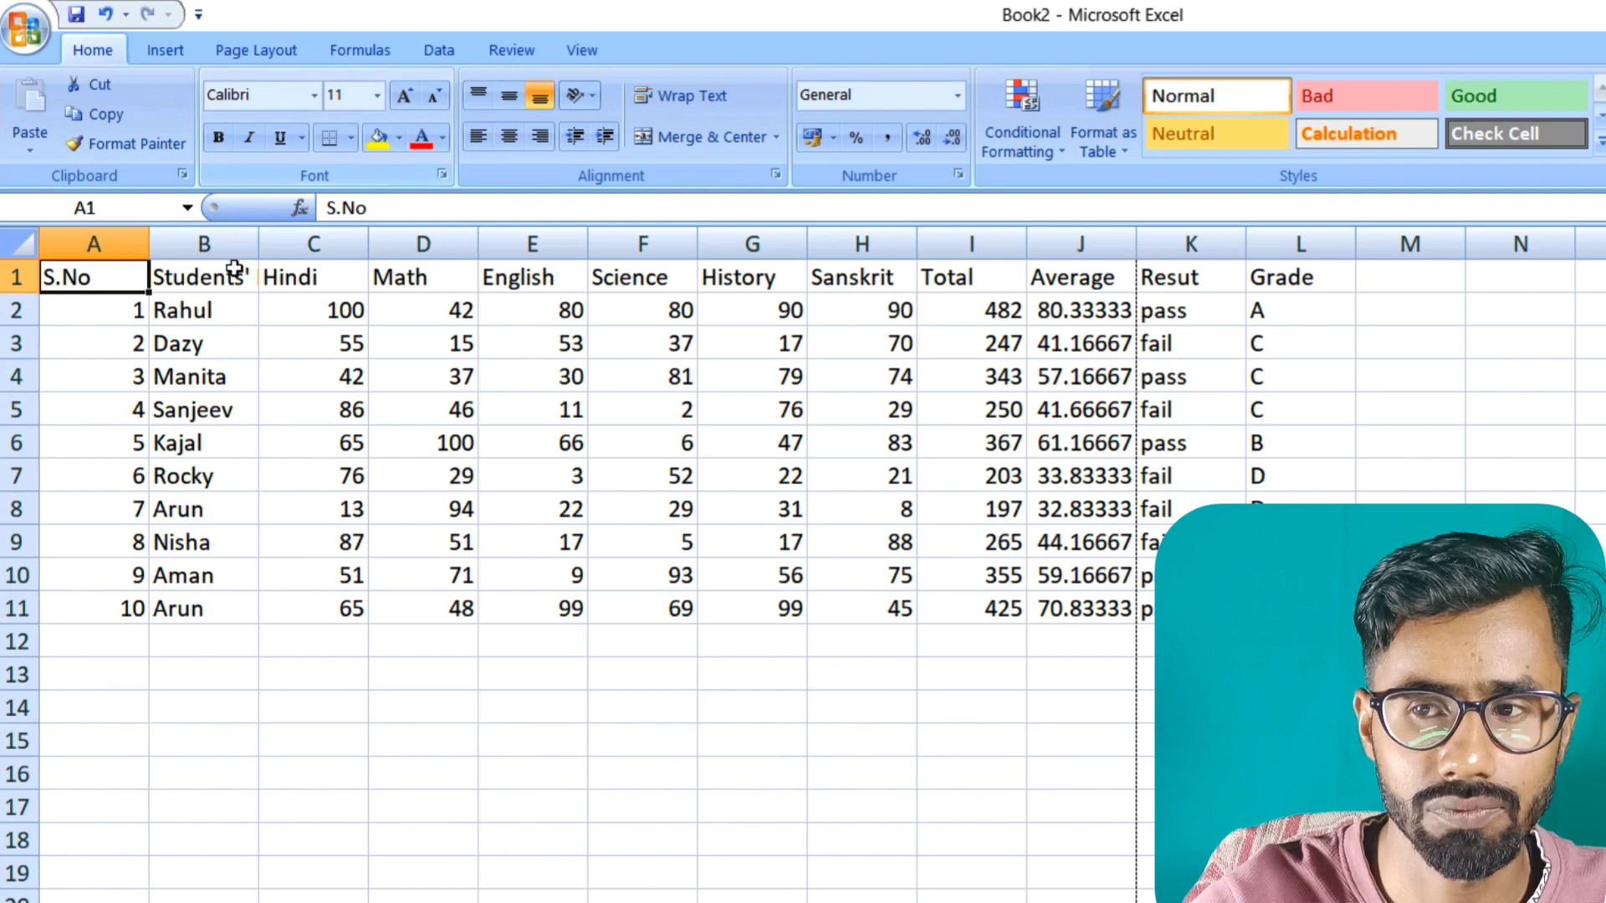
Set the font of the whole marks table, A1:L11, to Arial.
{"action": "left_click_drag", "start_coordinate": [137, 272], "coordinate": [1296, 610]}
{"action": "left_click", "coordinate": [314, 95]}
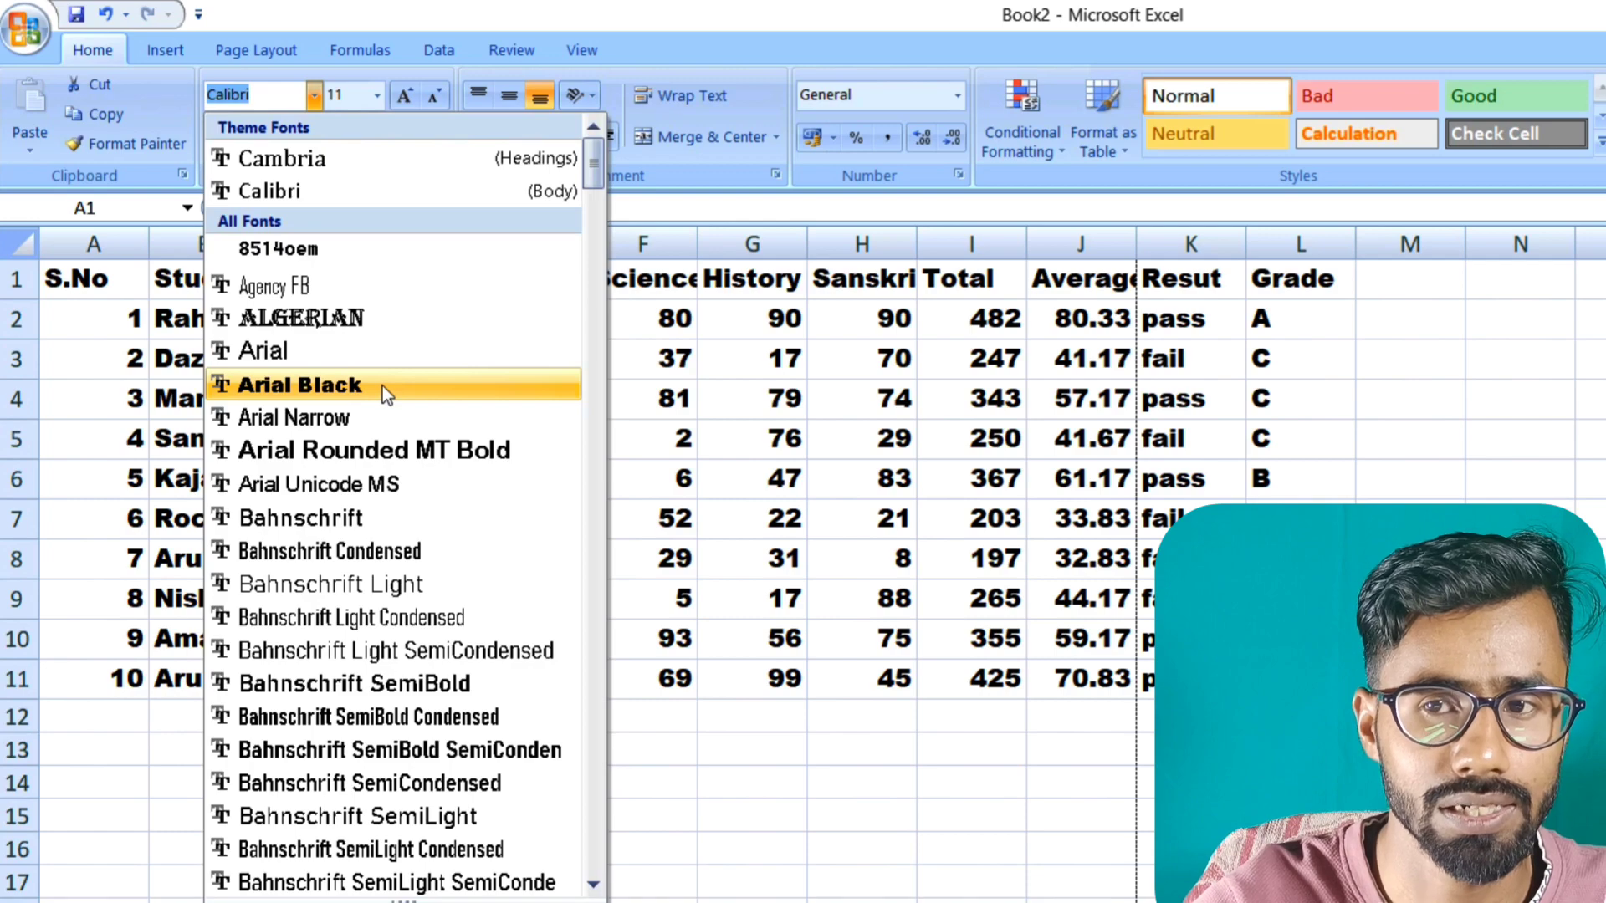
{"action": "left_click", "coordinate": [399, 359]}
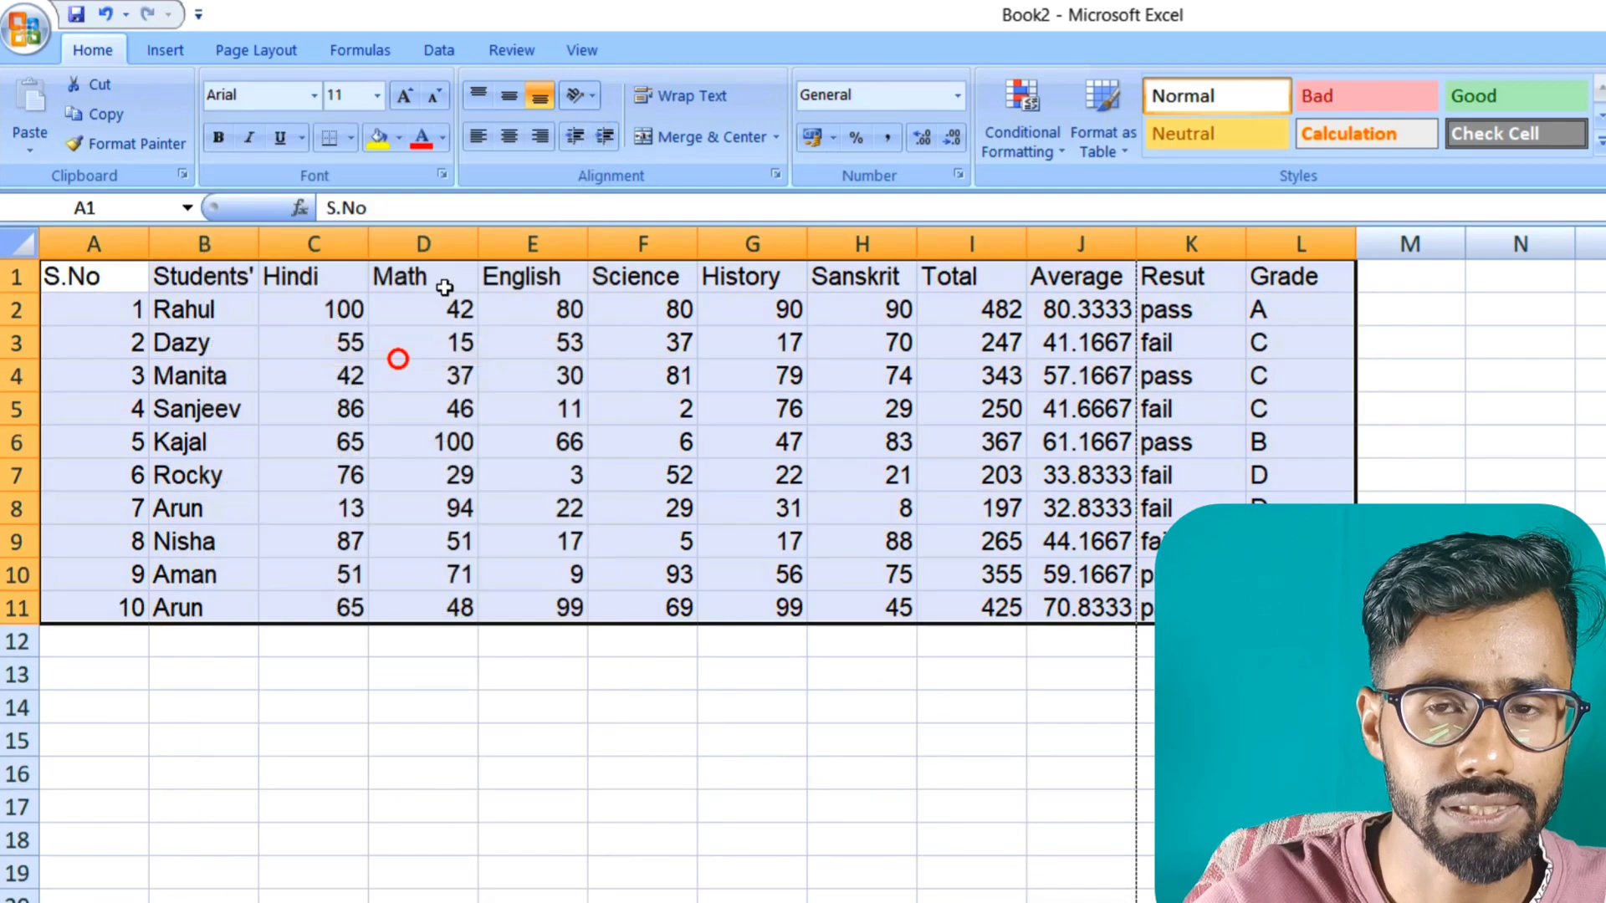
Enlarge the text of the marks table, A1:L11, to size 18.
{"action": "left_click", "coordinate": [376, 97]}
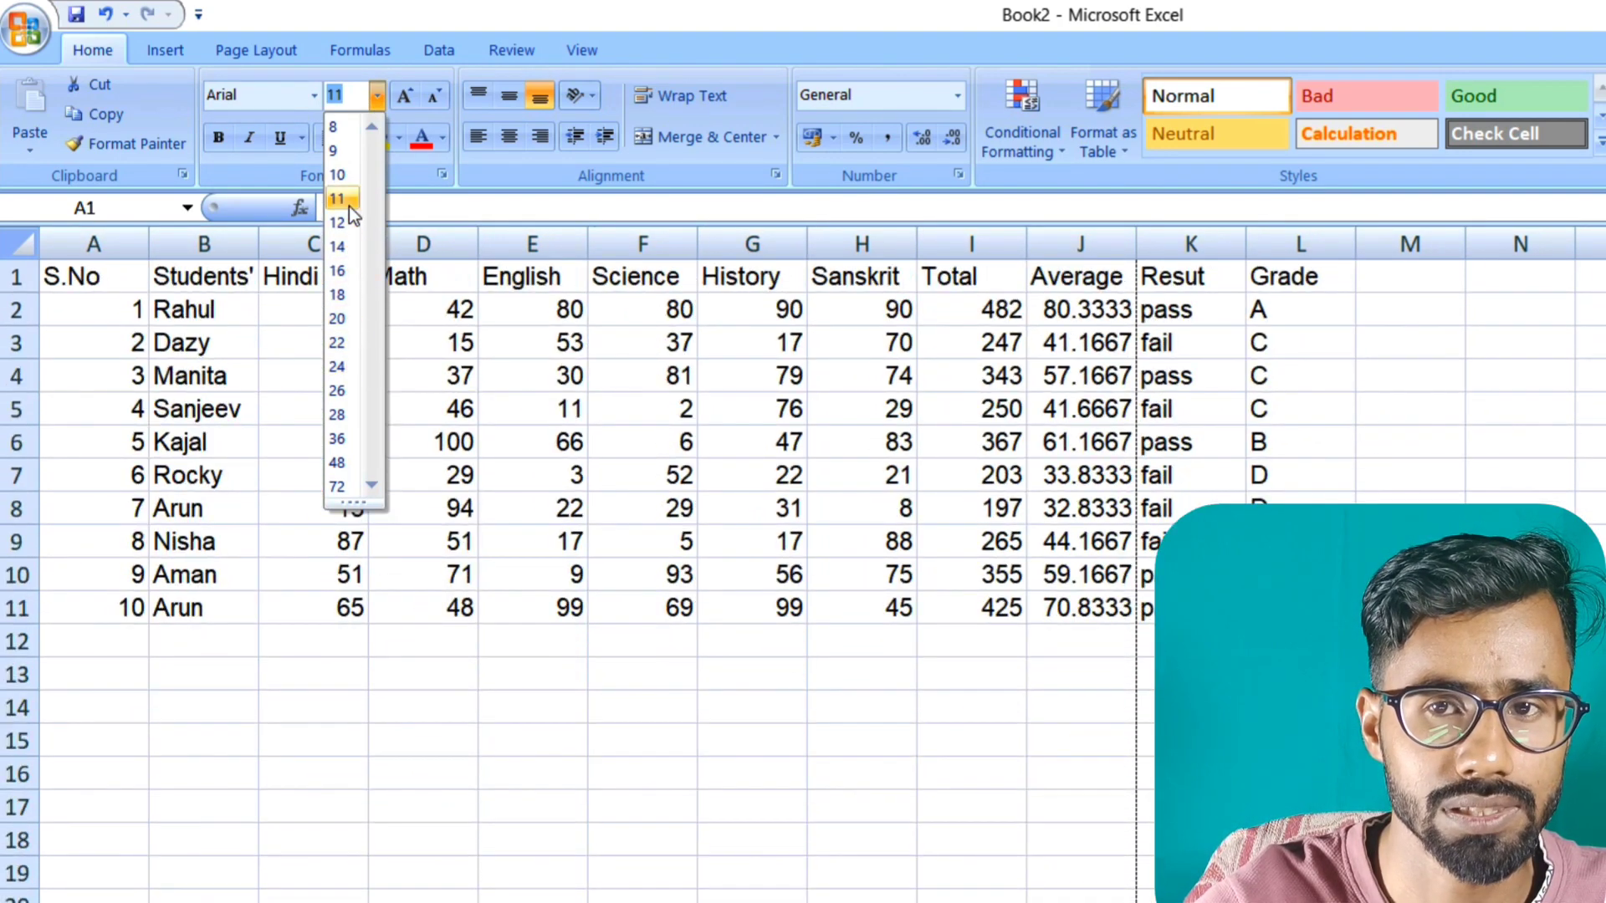
{"action": "left_click", "coordinate": [348, 203]}
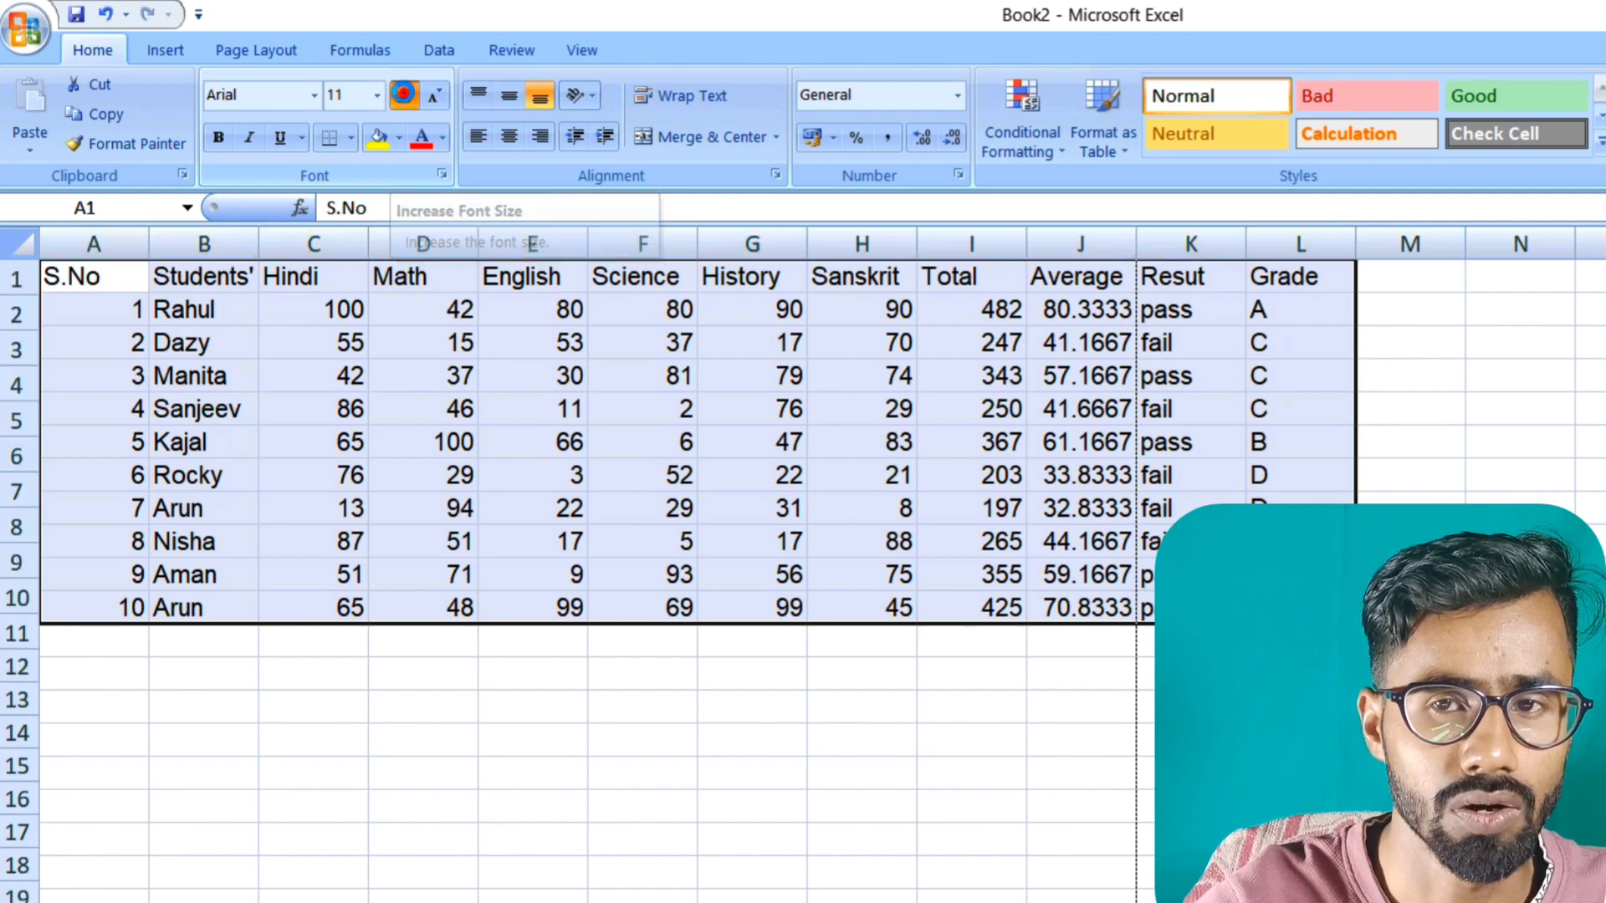
{"action": "left_click", "coordinate": [406, 97]}
{"action": "left_click", "coordinate": [406, 97]}
{"action": "left_click", "coordinate": [407, 97]}
{"action": "left_click", "coordinate": [406, 97]}
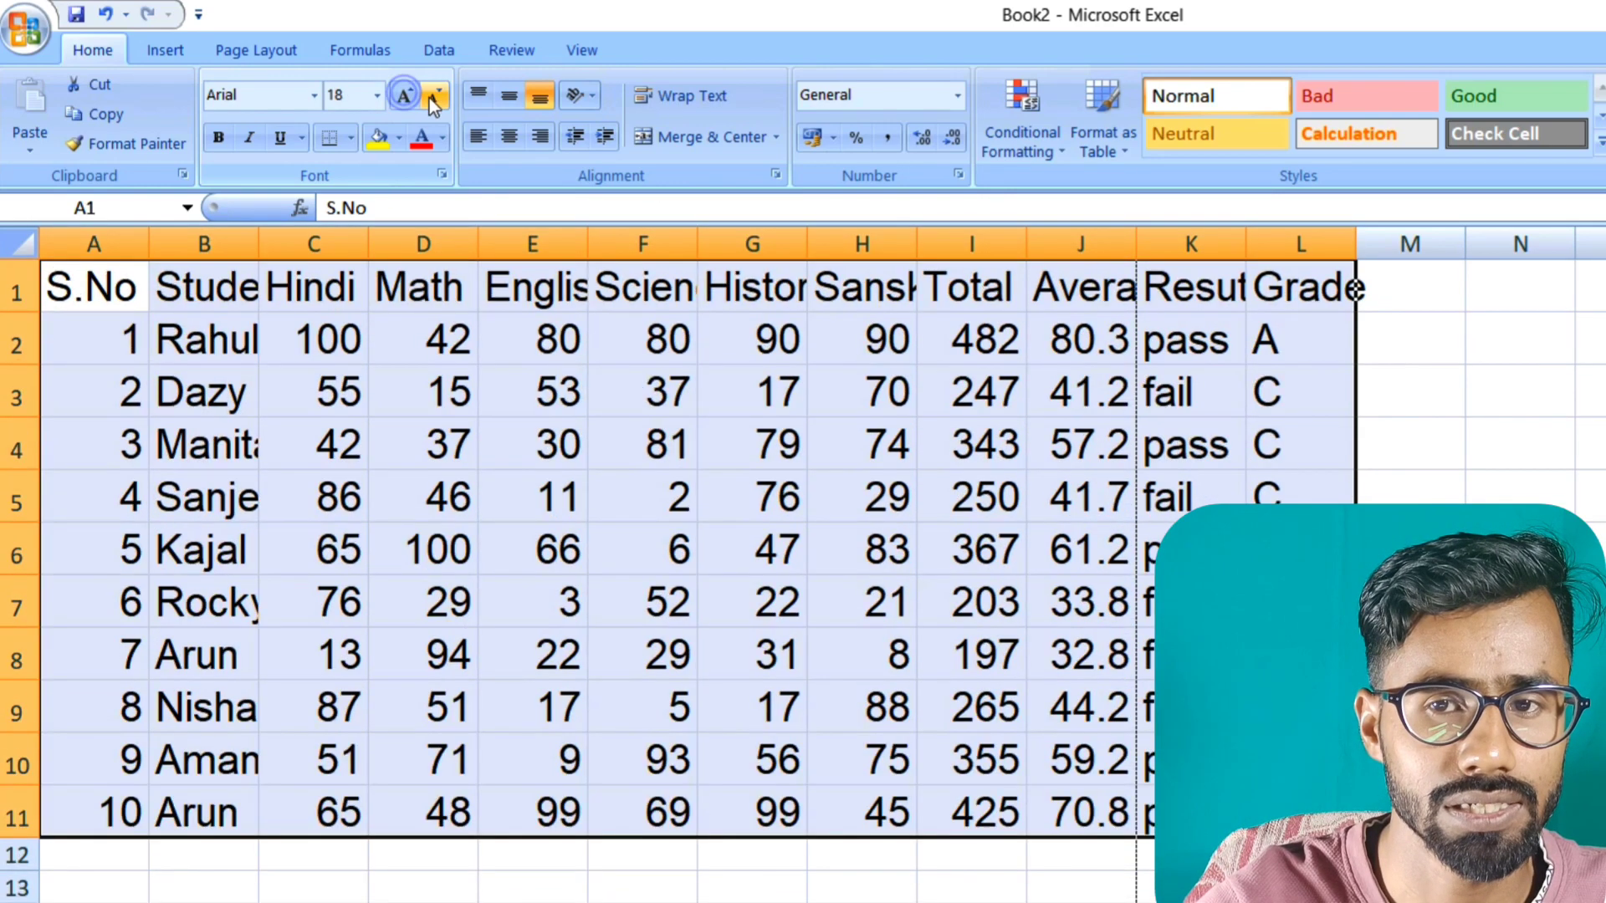
Reduce the text of the marks table, A1:L11, to size 9.
{"action": "left_click", "coordinate": [430, 98]}
{"action": "left_click", "coordinate": [430, 99]}
{"action": "left_click", "coordinate": [430, 98]}
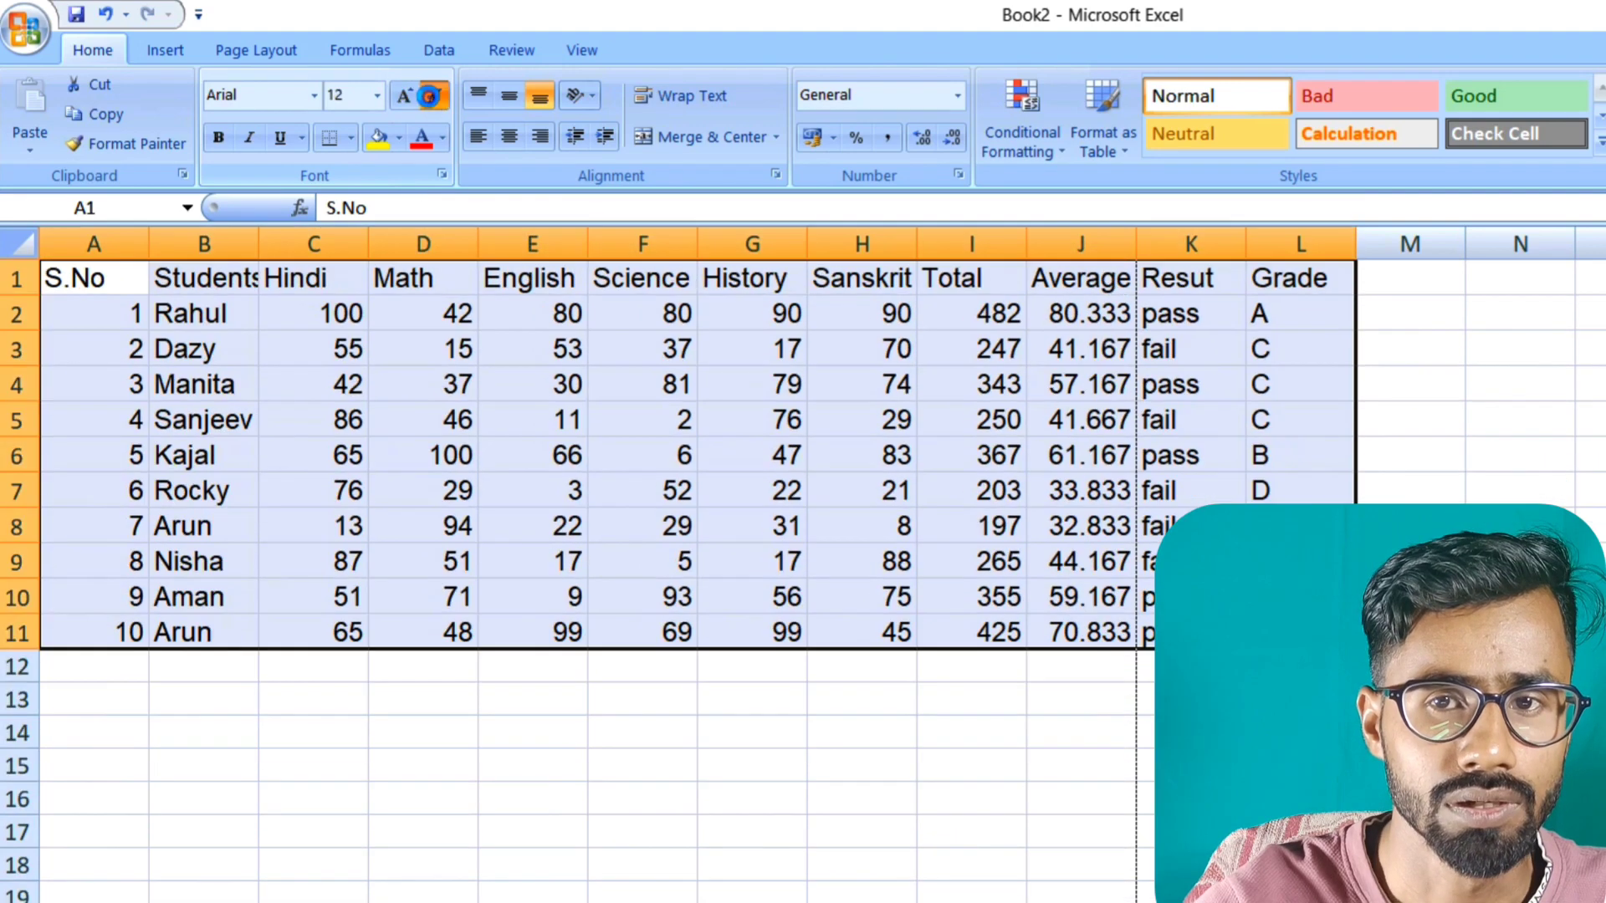
{"action": "left_click", "coordinate": [430, 98]}
{"action": "left_click", "coordinate": [429, 98]}
{"action": "left_click", "coordinate": [429, 98]}
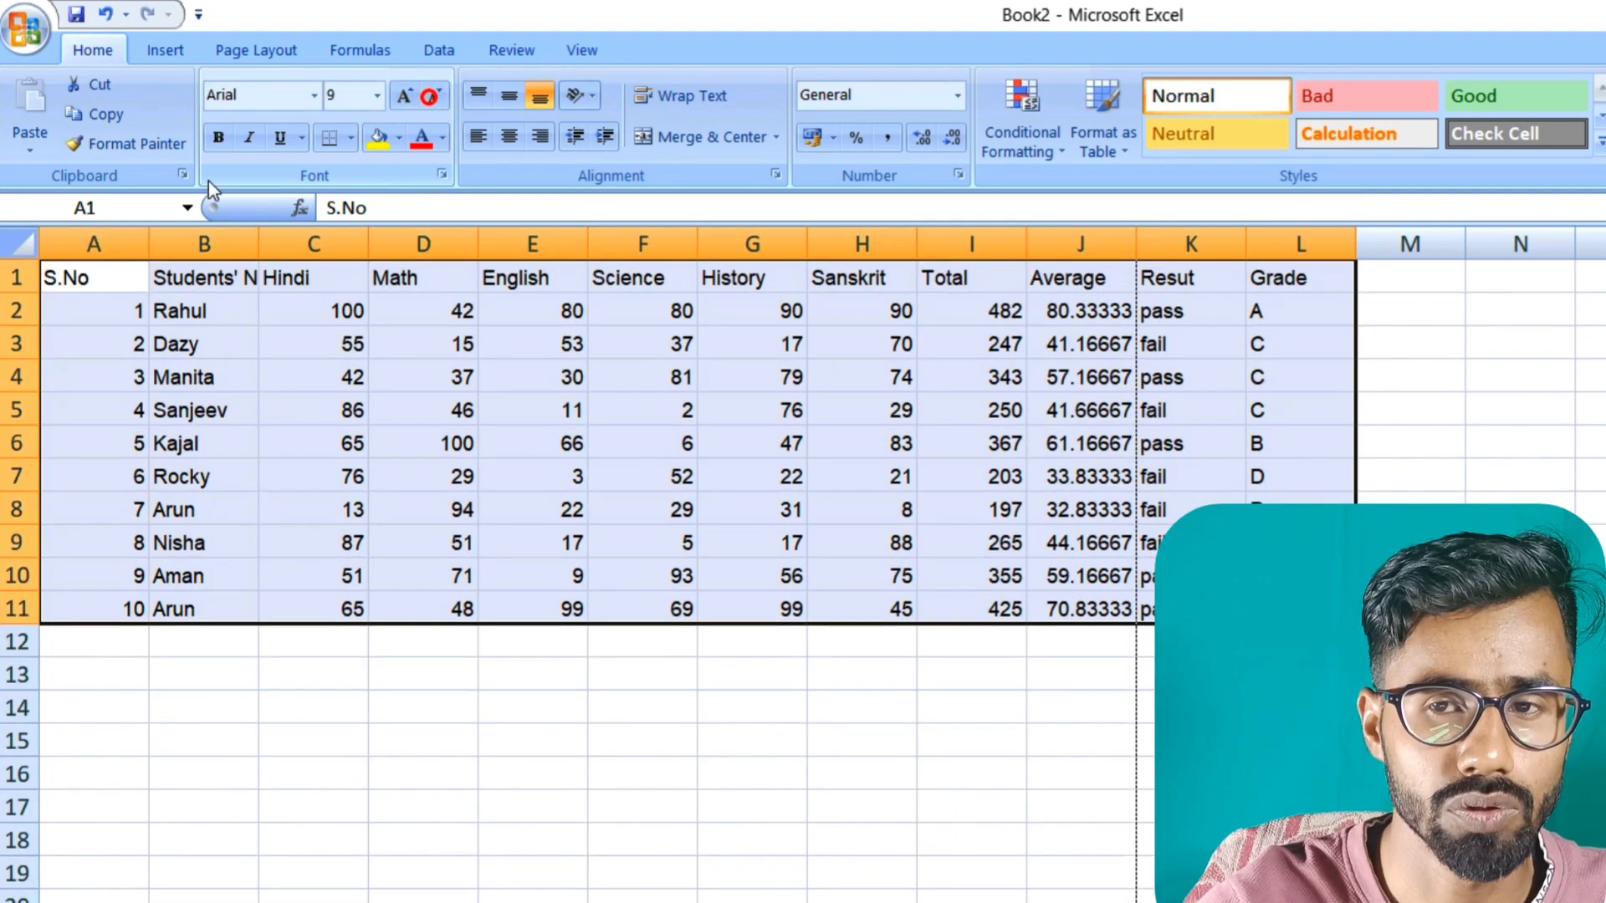
Make the header row of the table, A1:L1, bold.
{"action": "left_click", "coordinate": [182, 298]}
{"action": "left_click_drag", "start_coordinate": [117, 279], "coordinate": [1259, 277]}
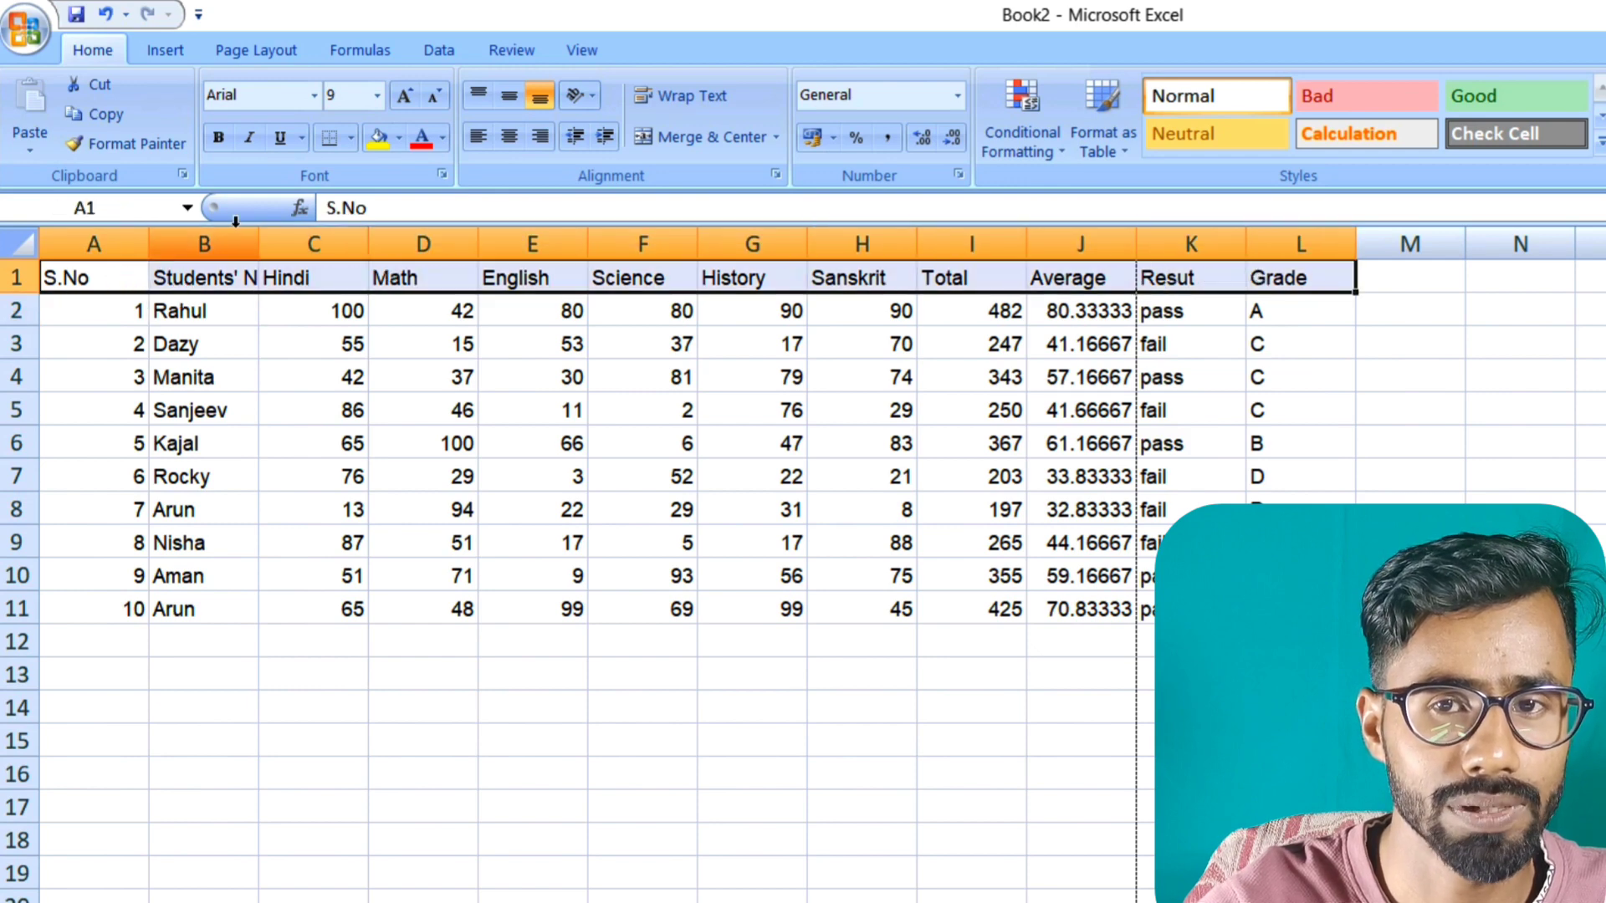
{"action": "left_click", "coordinate": [218, 141]}
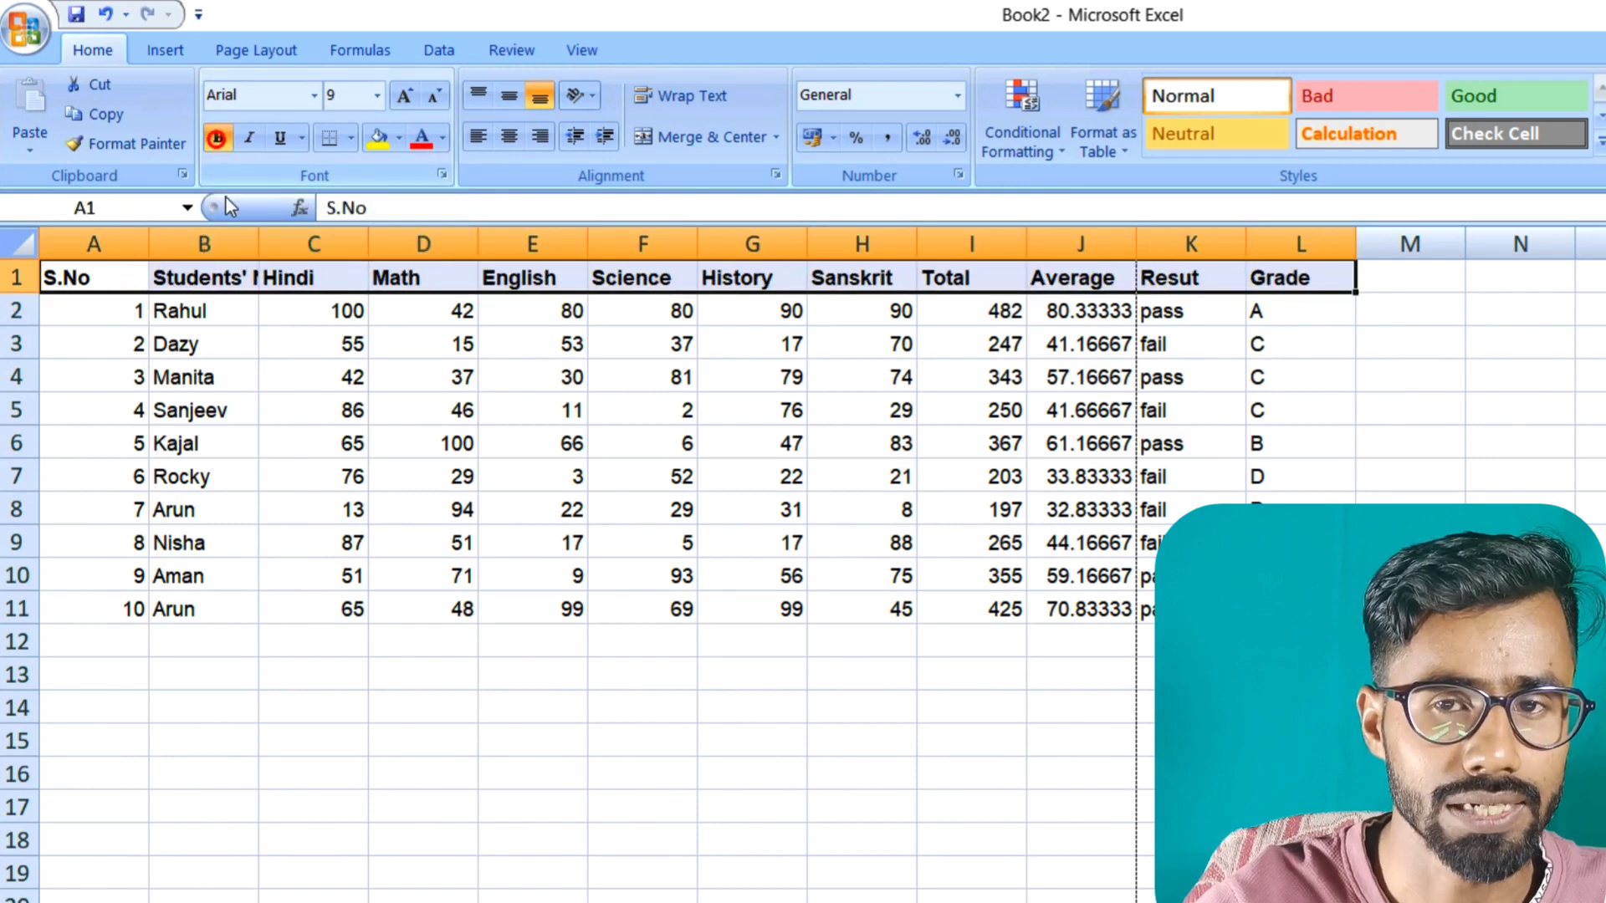
Try italic and underline formatting on the header row one at a time, removing each again.
{"action": "left_click", "coordinate": [250, 140]}
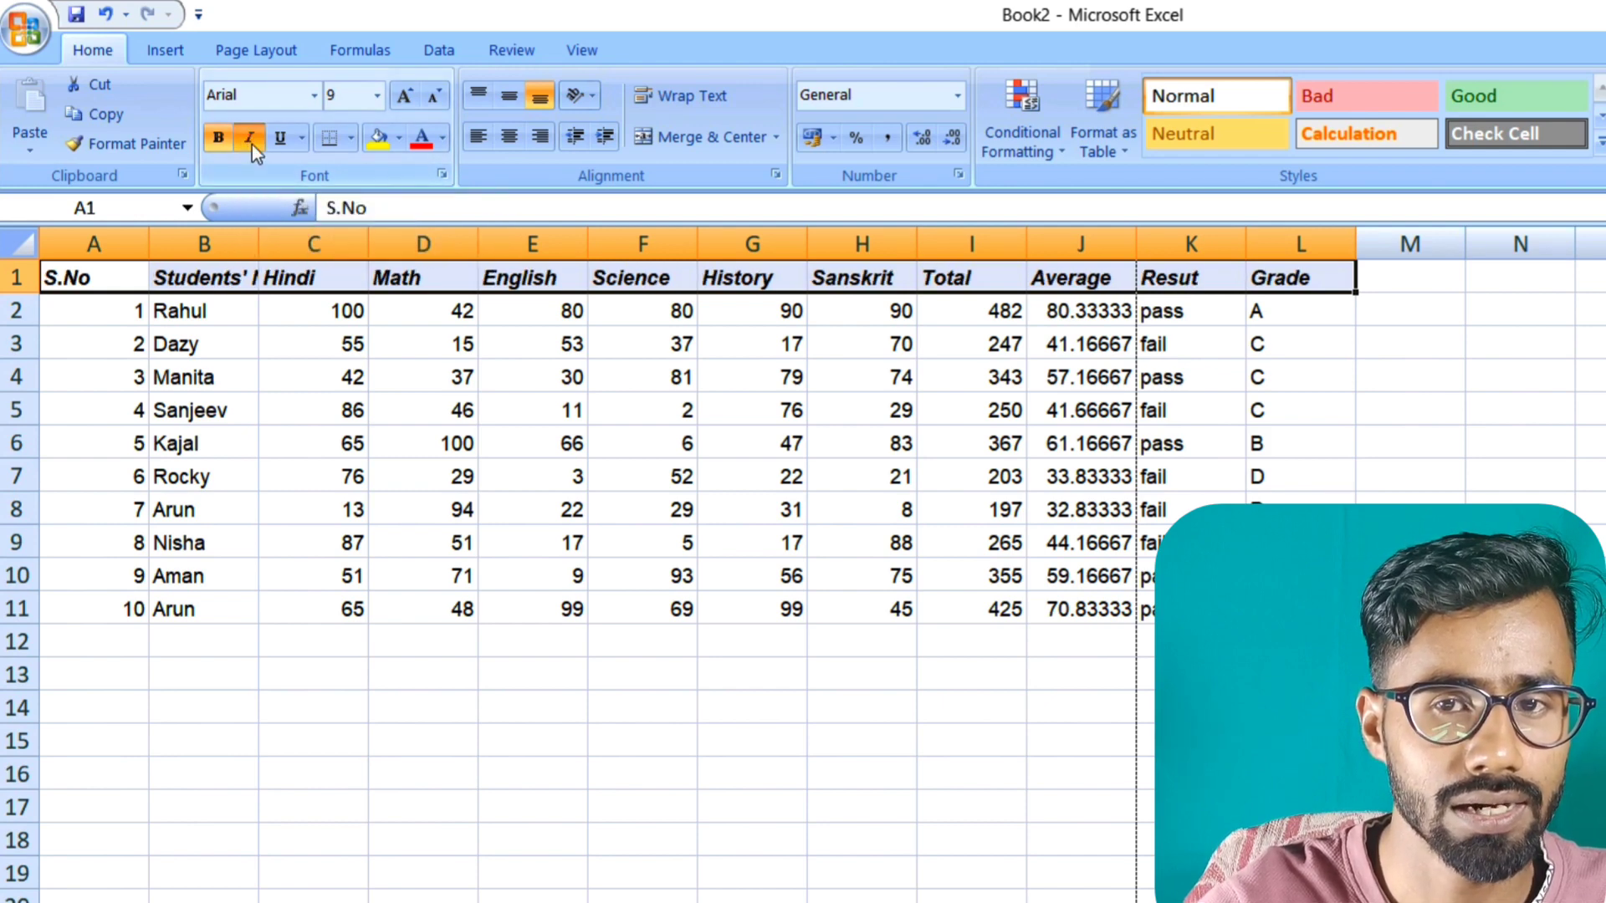
{"action": "left_click", "coordinate": [251, 142]}
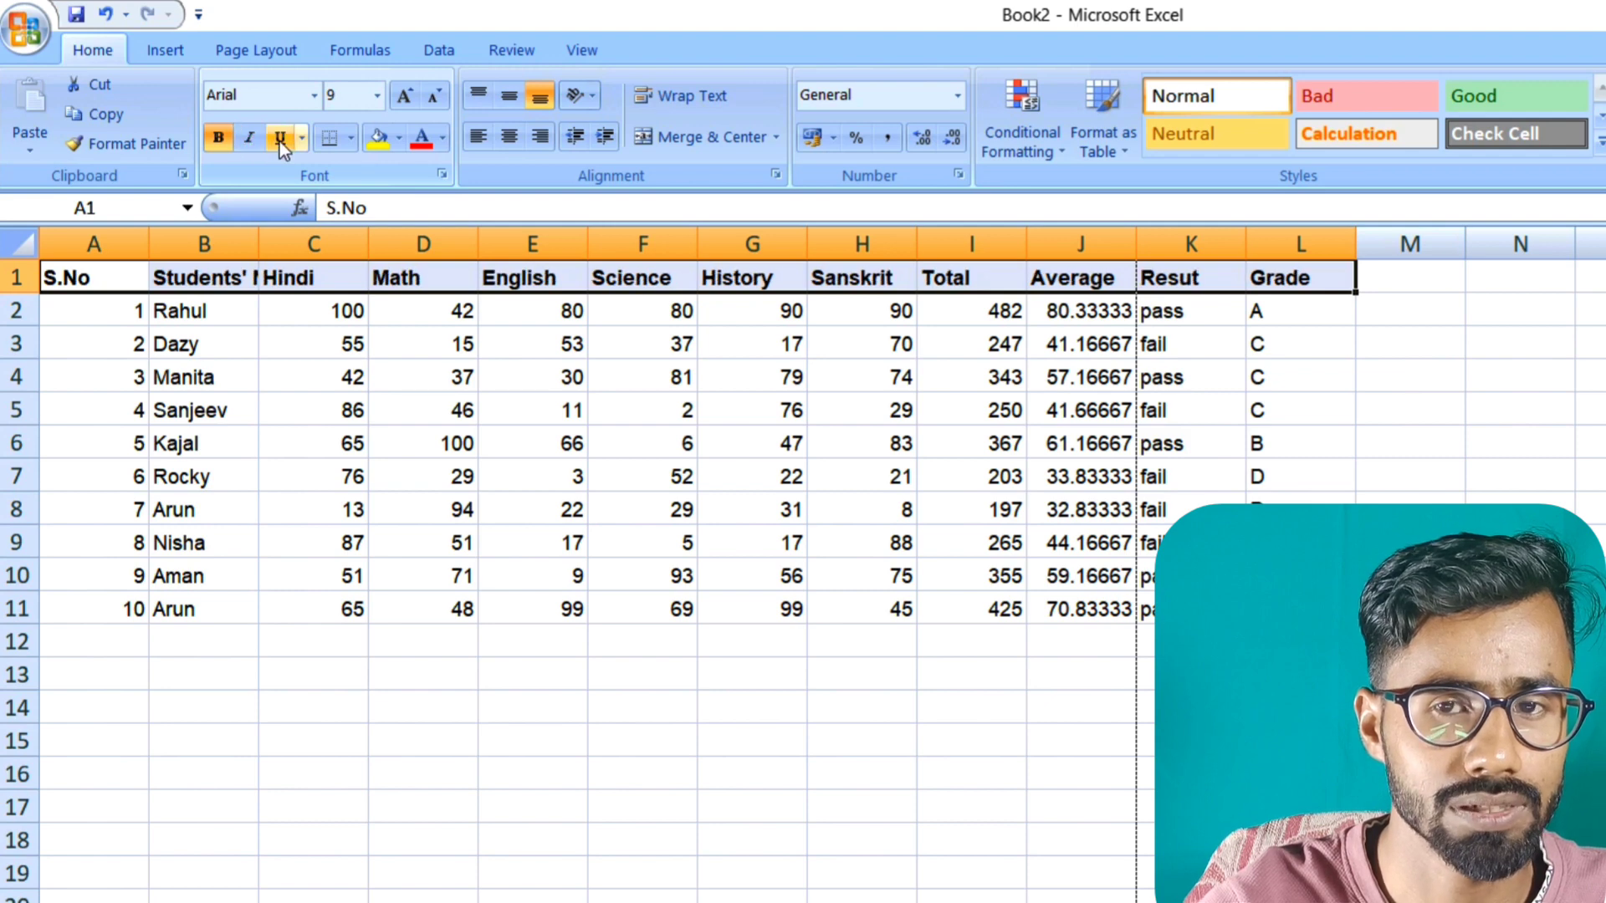
{"action": "left_click", "coordinate": [279, 139]}
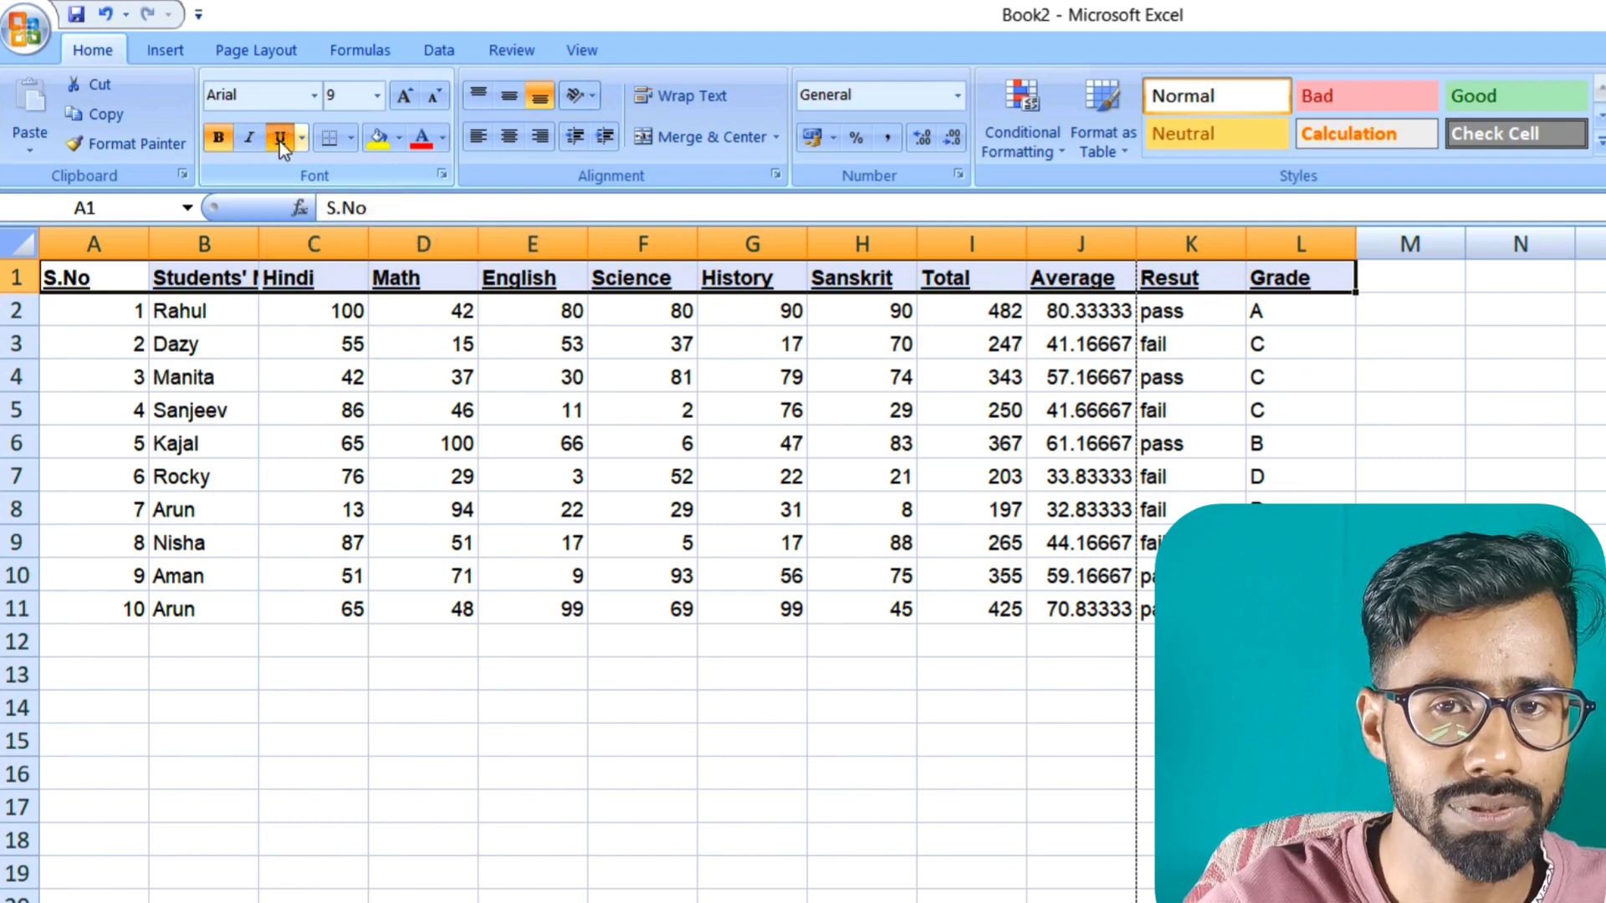
{"action": "left_click", "coordinate": [279, 141]}
Try a single and a double underline on the student names in B2:B11, and remove the underlining.
{"action": "left_click_drag", "start_coordinate": [201, 317], "coordinate": [229, 609]}
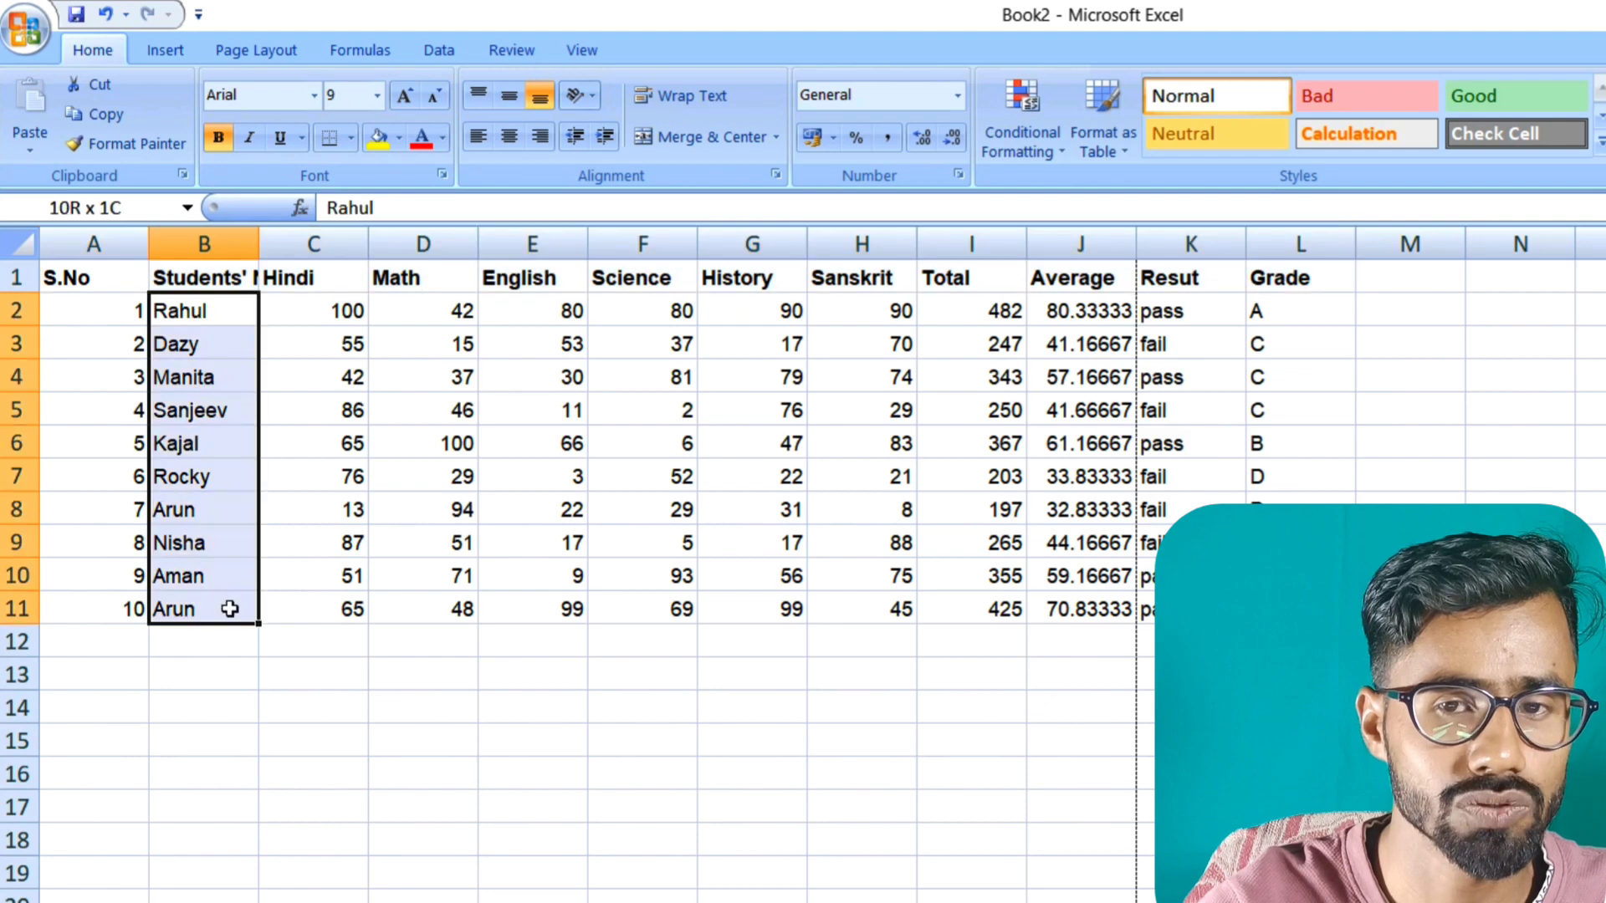
{"action": "left_click", "coordinate": [283, 141]}
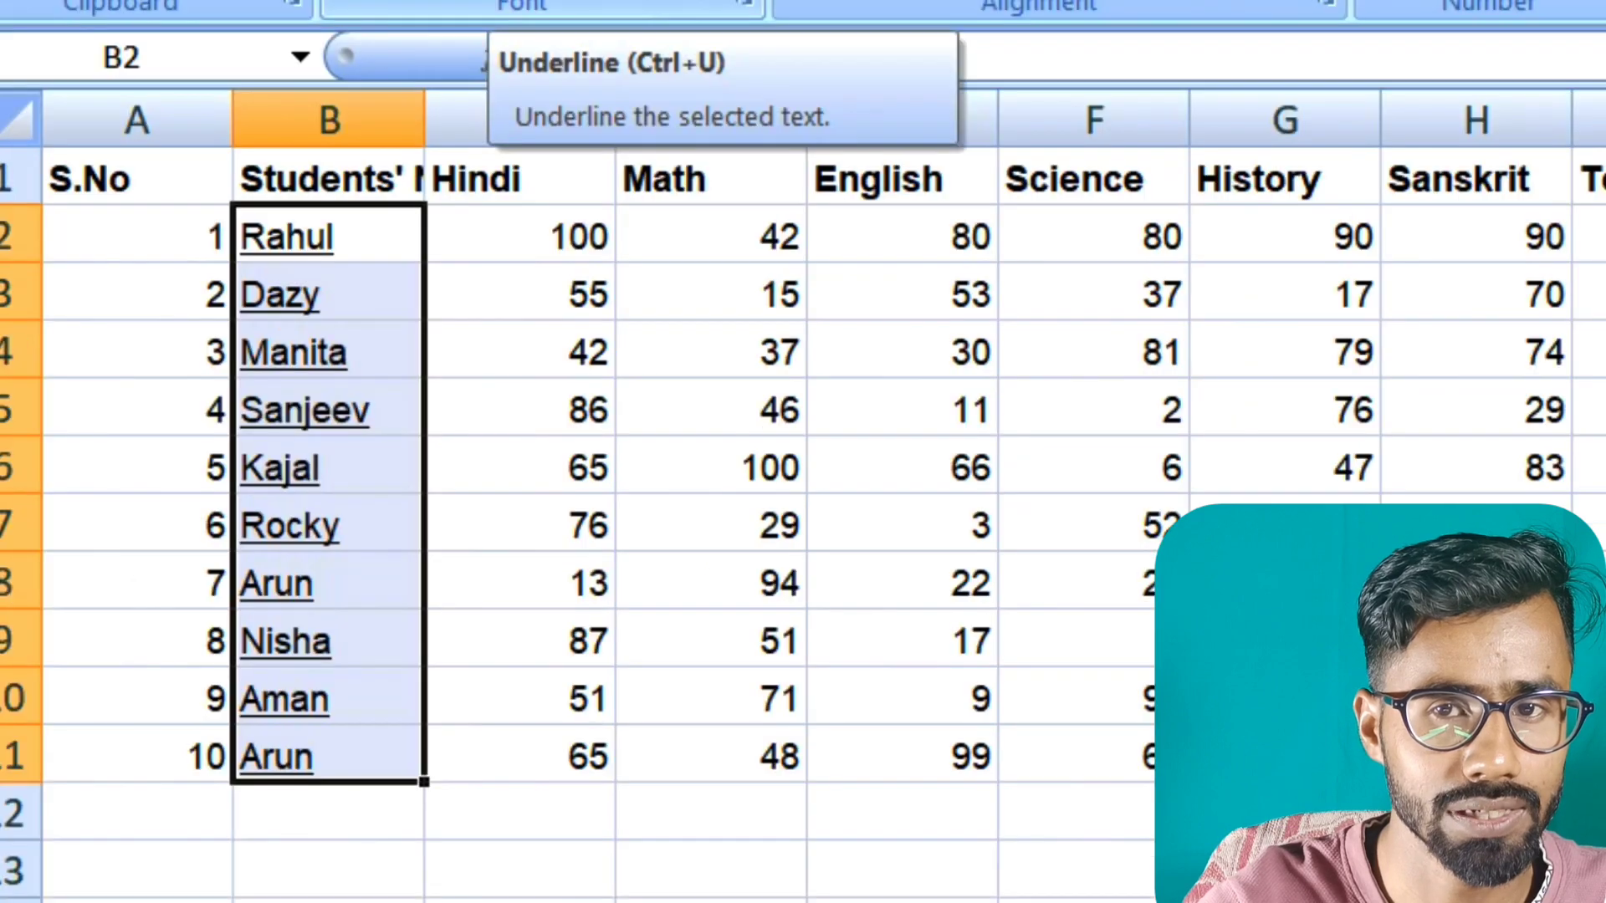
{"action": "left_click", "coordinate": [475, 2]}
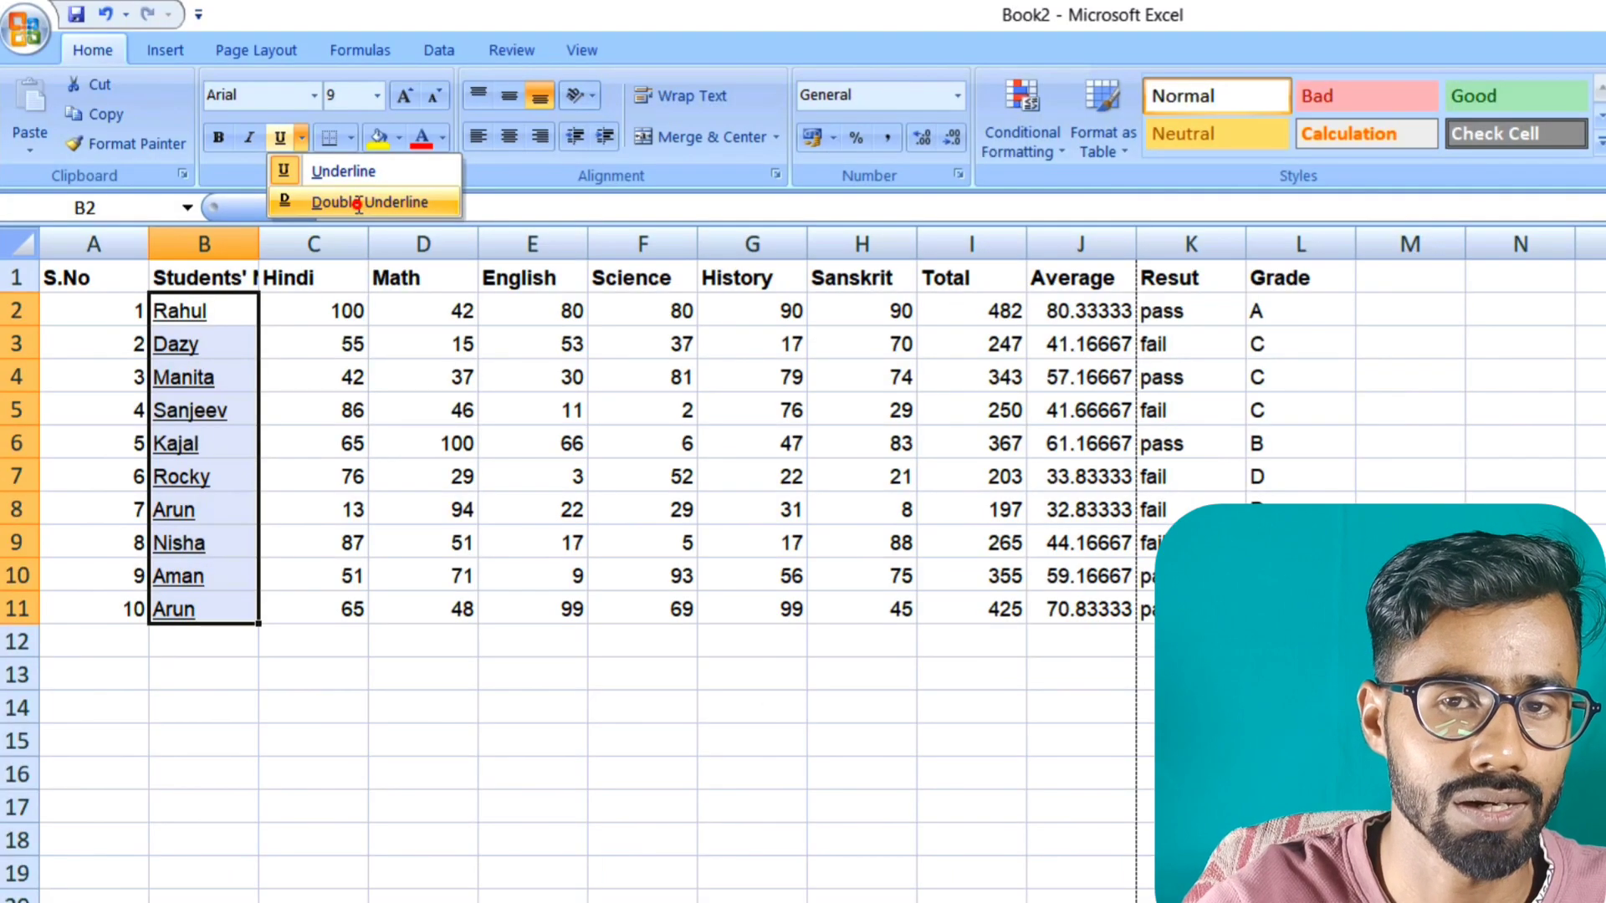
{"action": "left_click", "coordinate": [595, 49]}
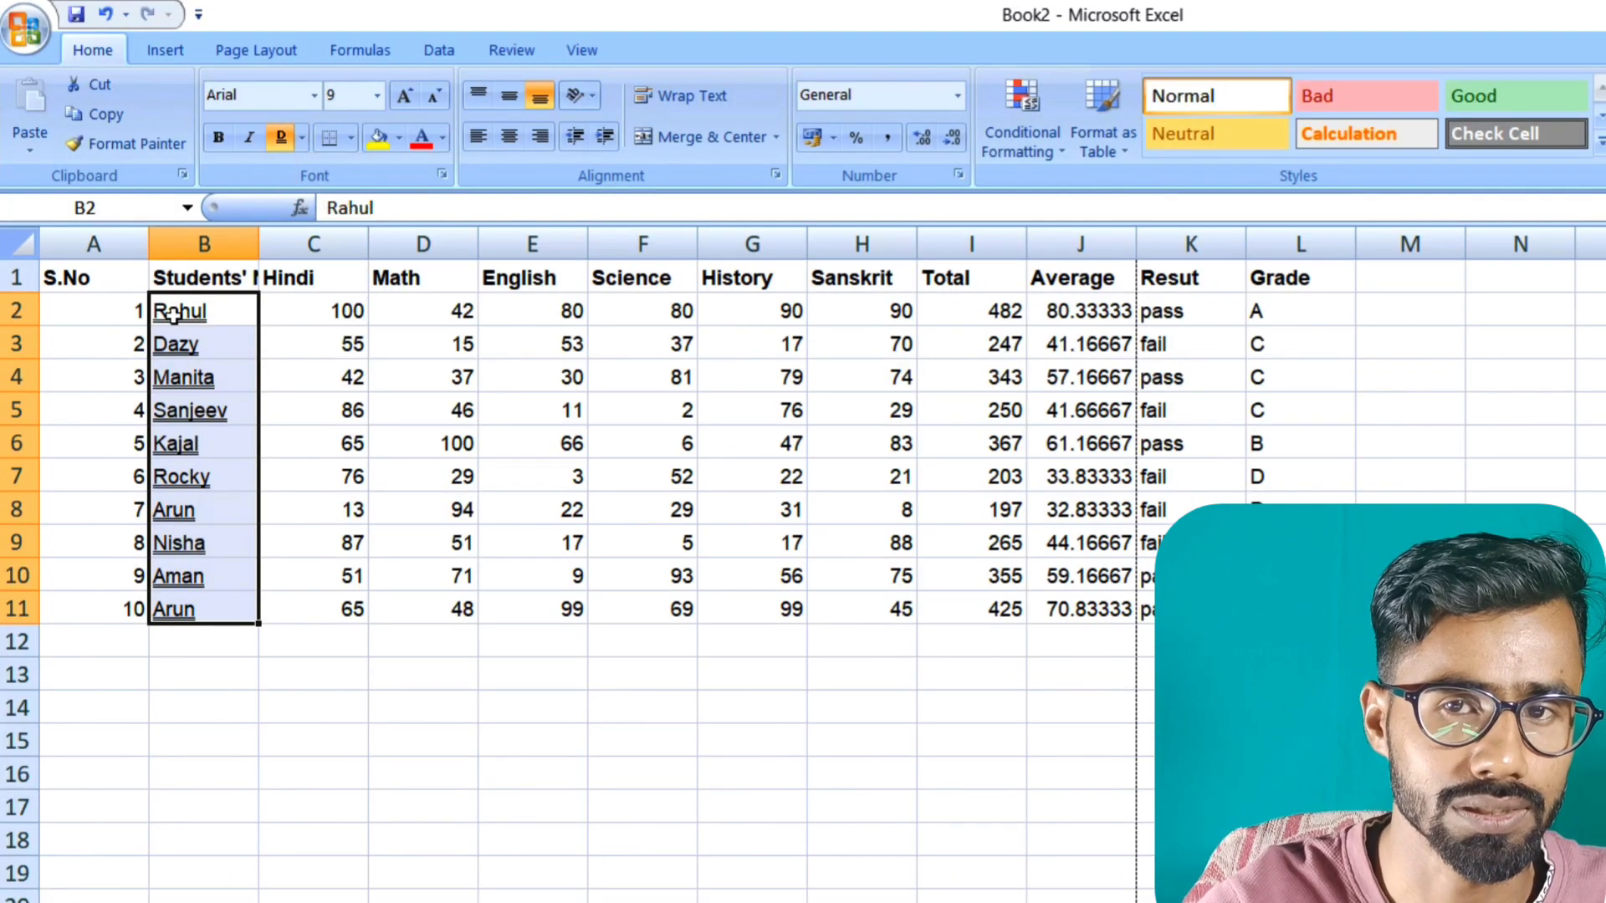
{"action": "left_click", "coordinate": [281, 139]}
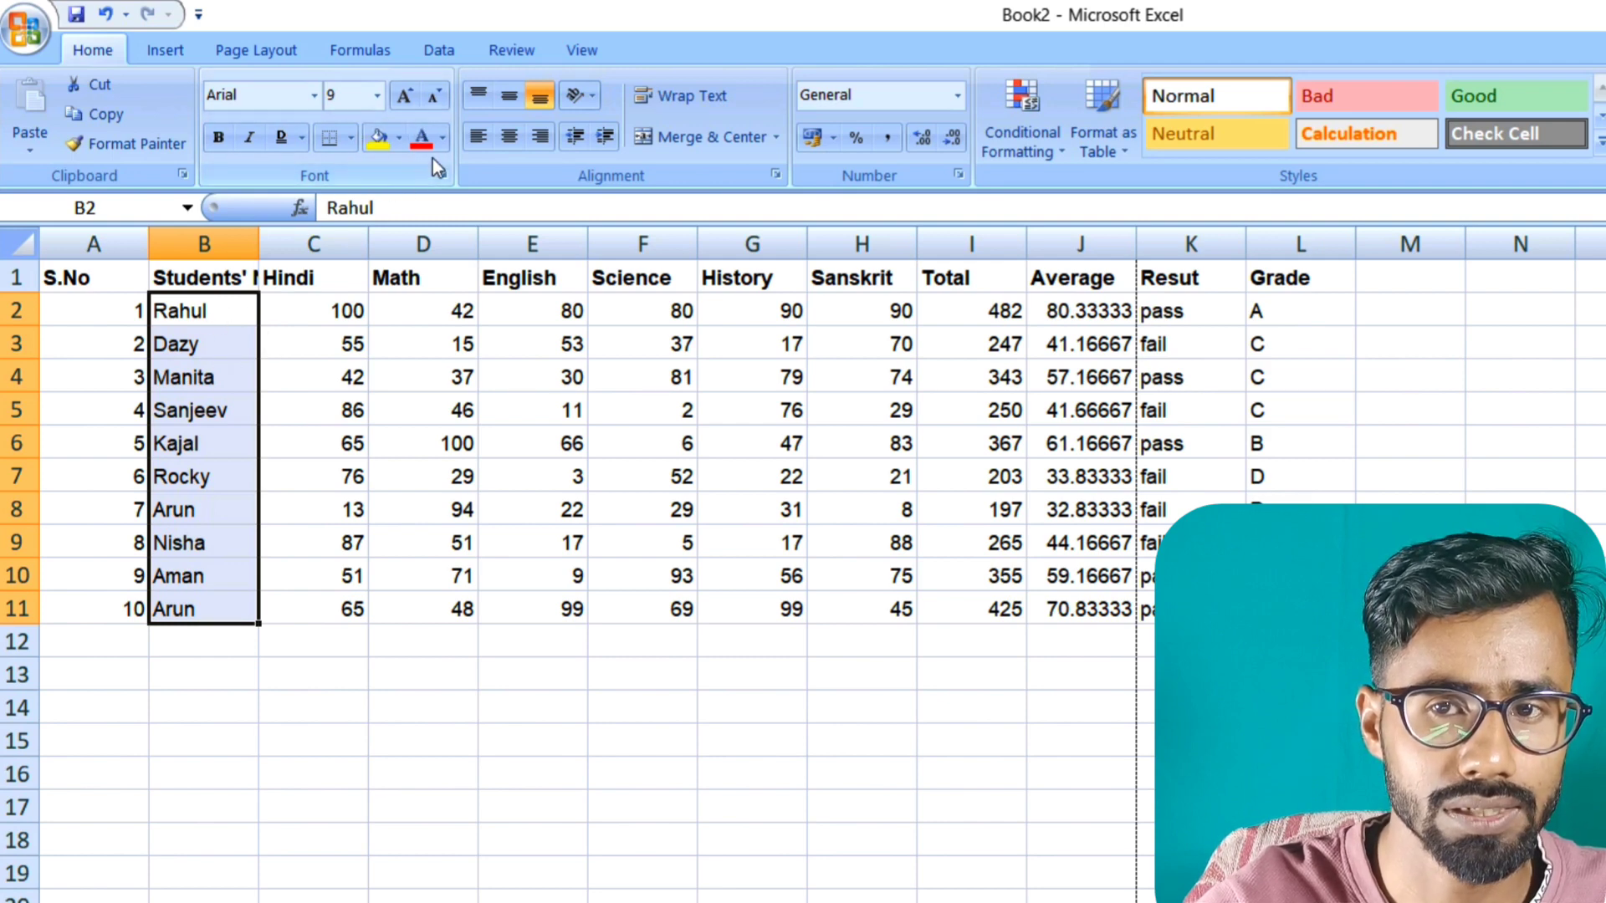
Set the font colour of the student names in B2:B11 to red.
{"action": "left_click", "coordinate": [445, 140]}
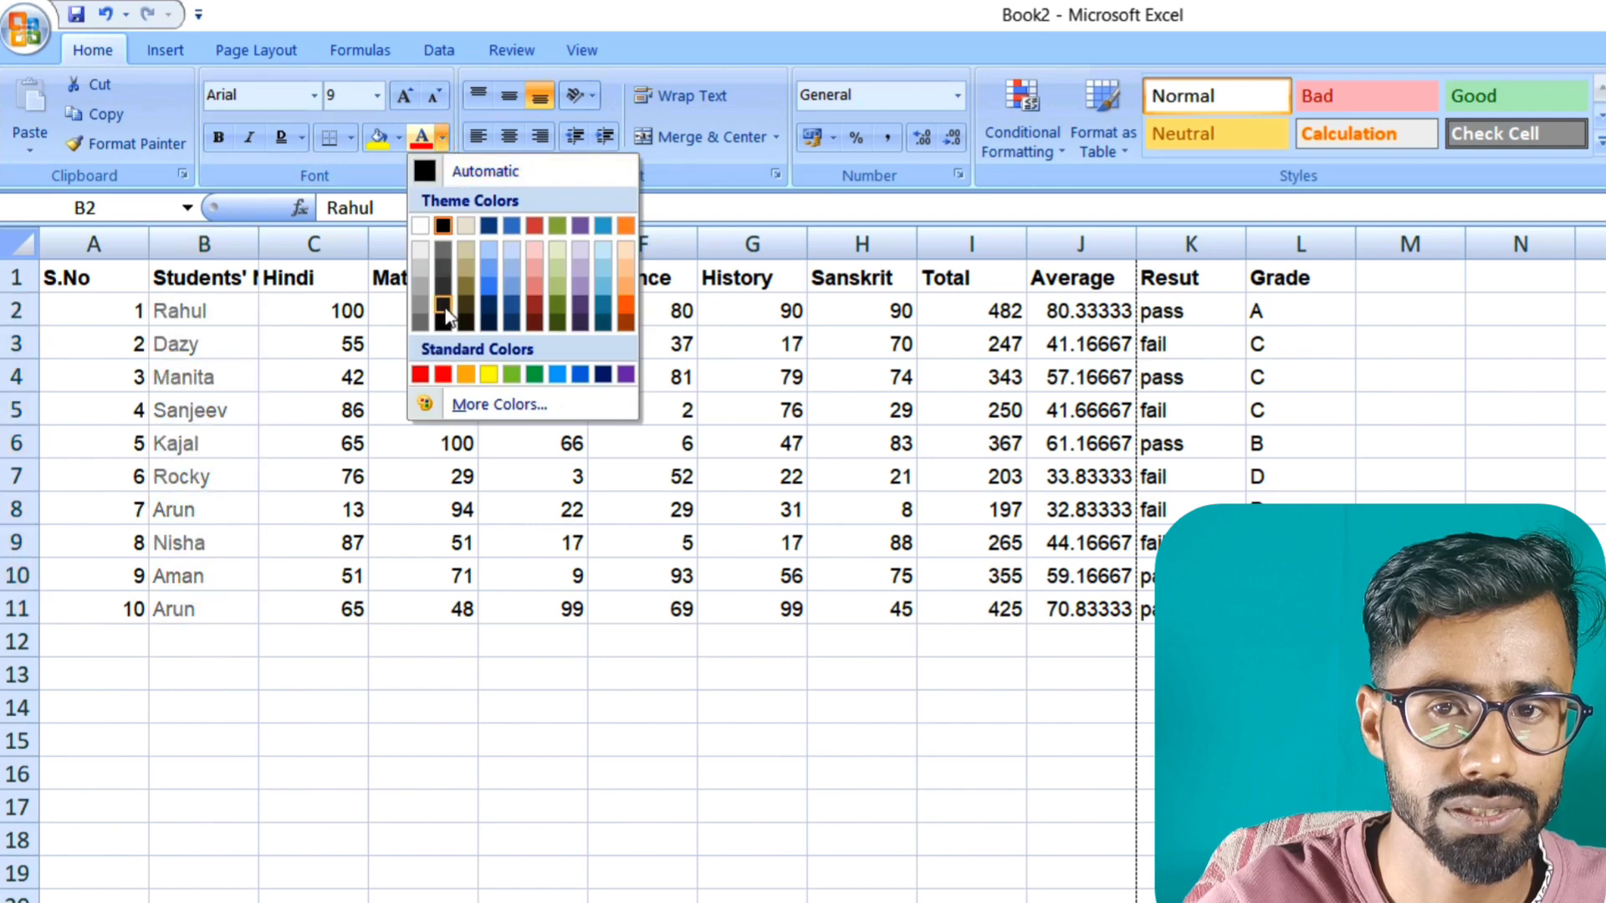
{"action": "left_click", "coordinate": [445, 373]}
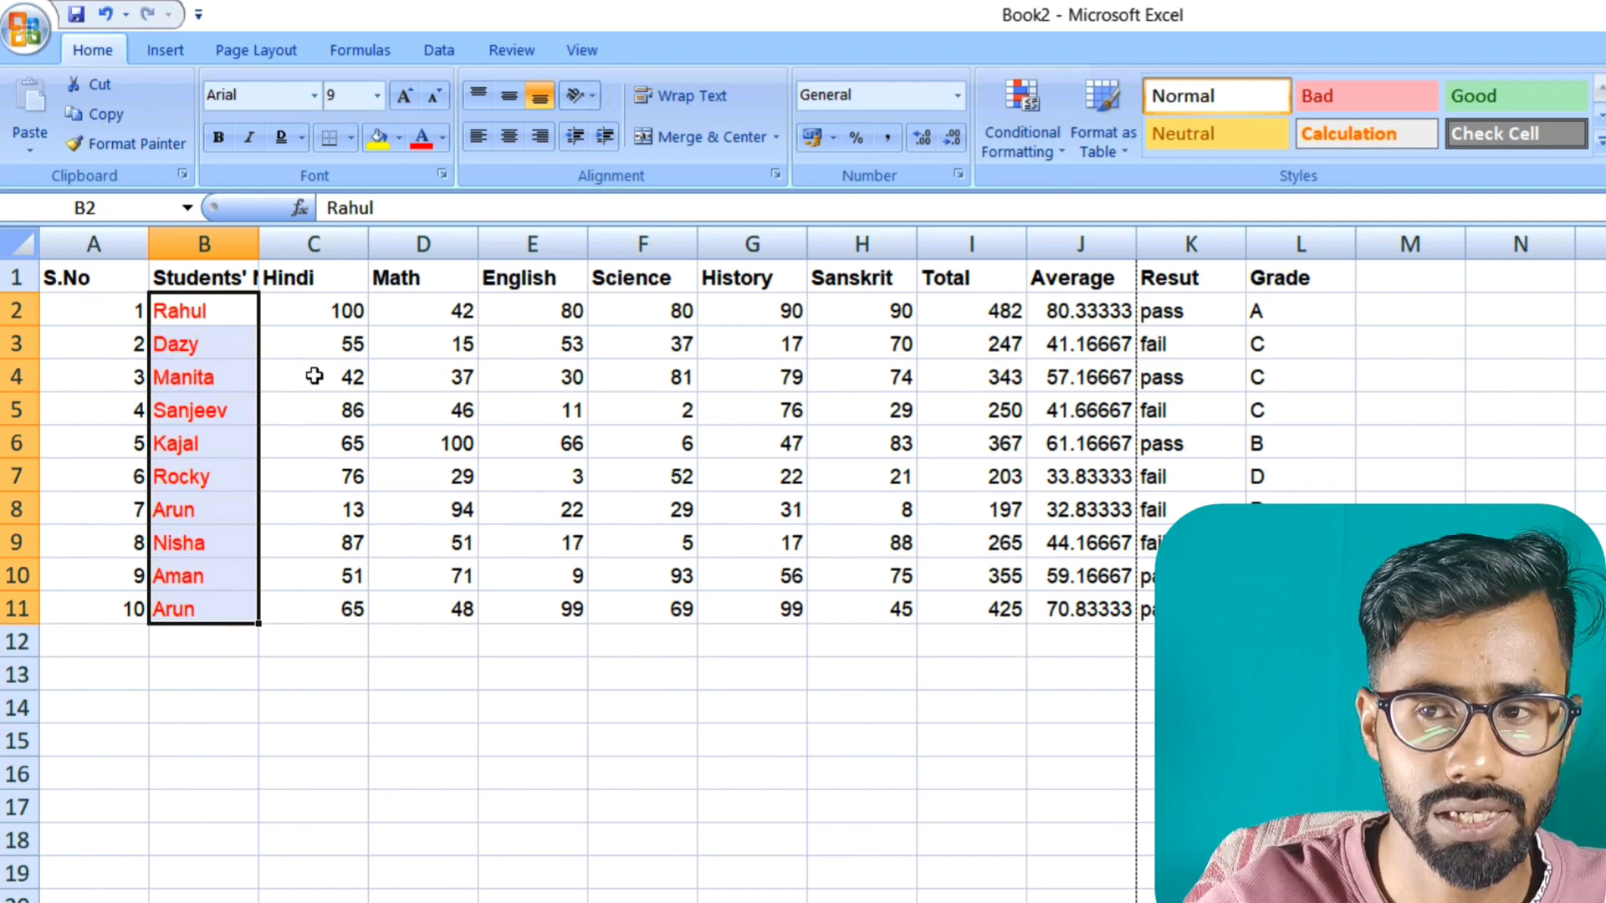
Fill the table's data rows, A2:L11, with a light olive green colour.
{"action": "left_click", "coordinate": [92, 305]}
{"action": "left_click_drag", "start_coordinate": [91, 306], "coordinate": [1300, 609]}
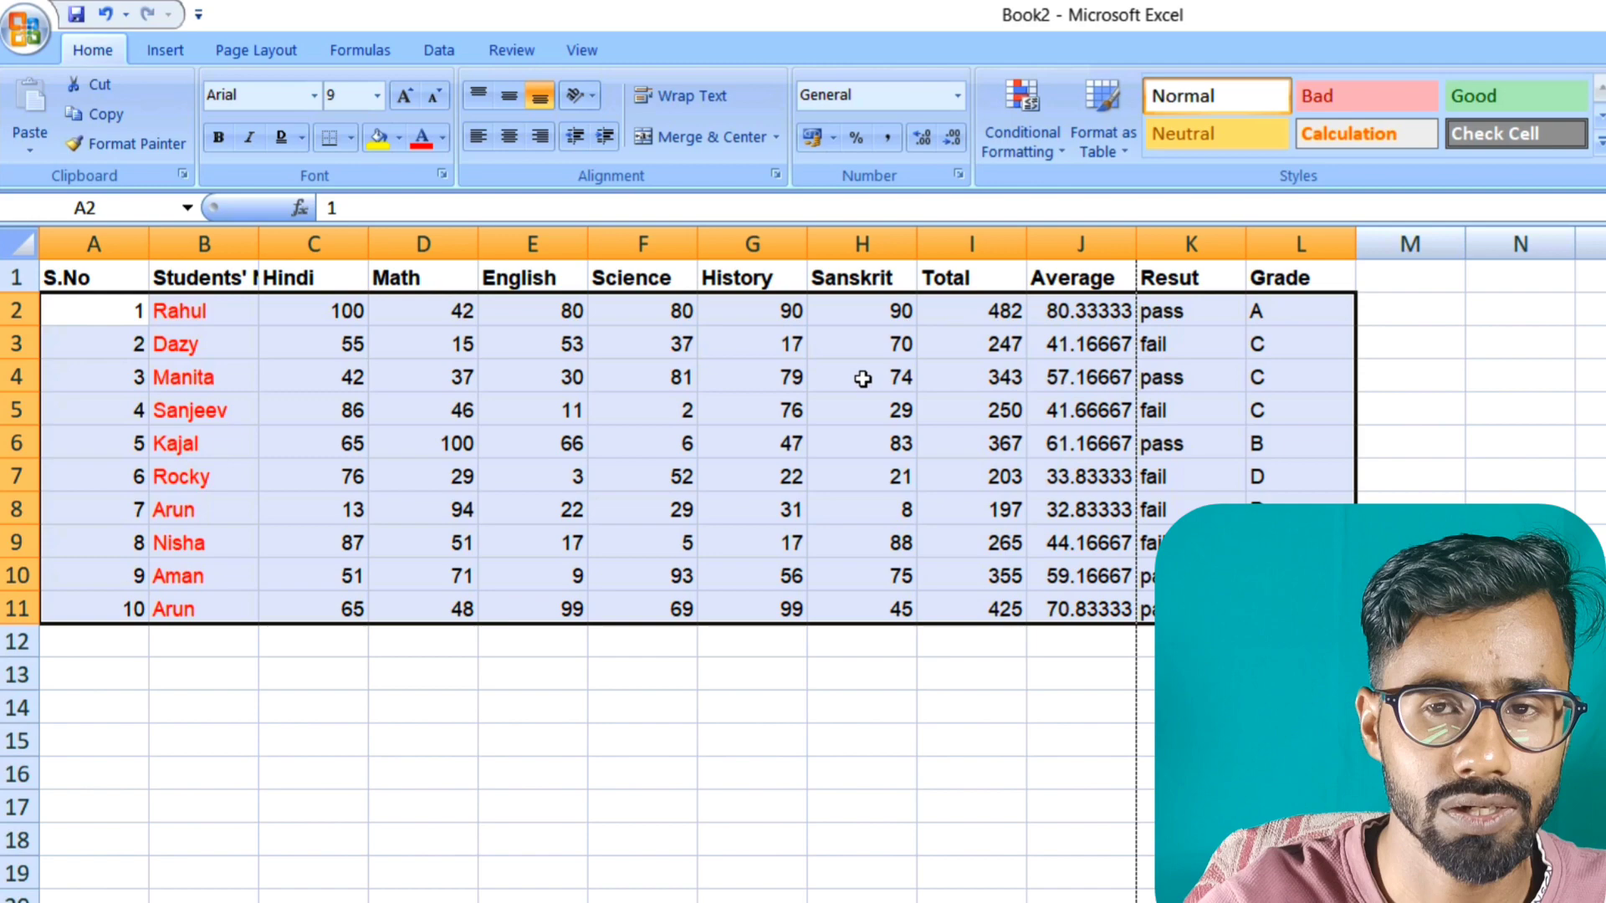
{"action": "left_click", "coordinate": [401, 136]}
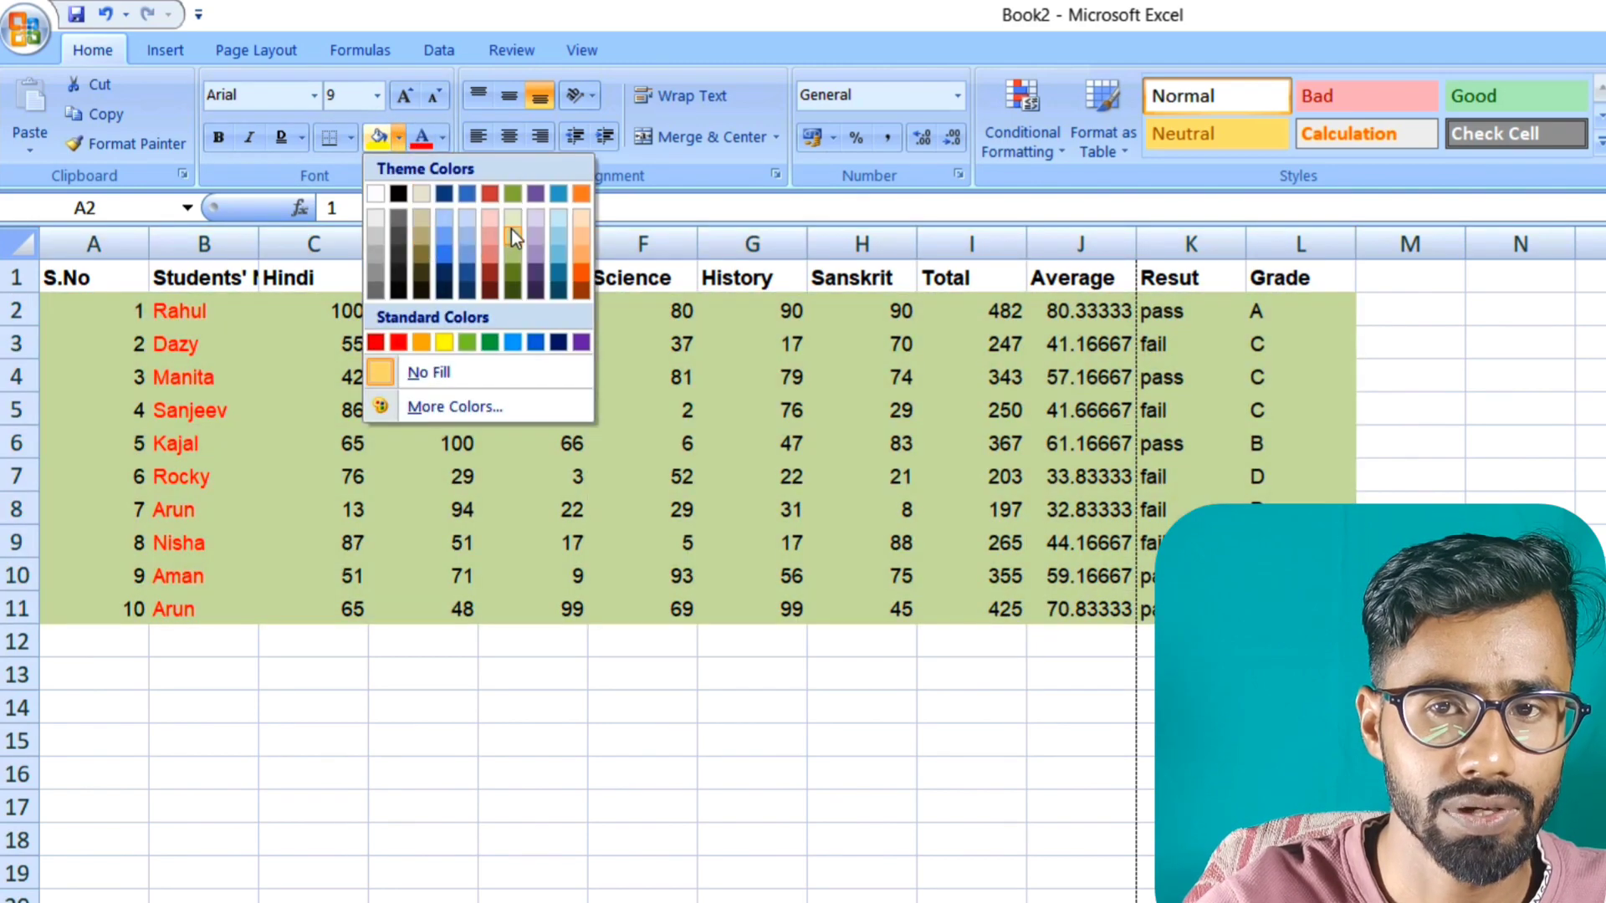
{"action": "left_click", "coordinate": [514, 244]}
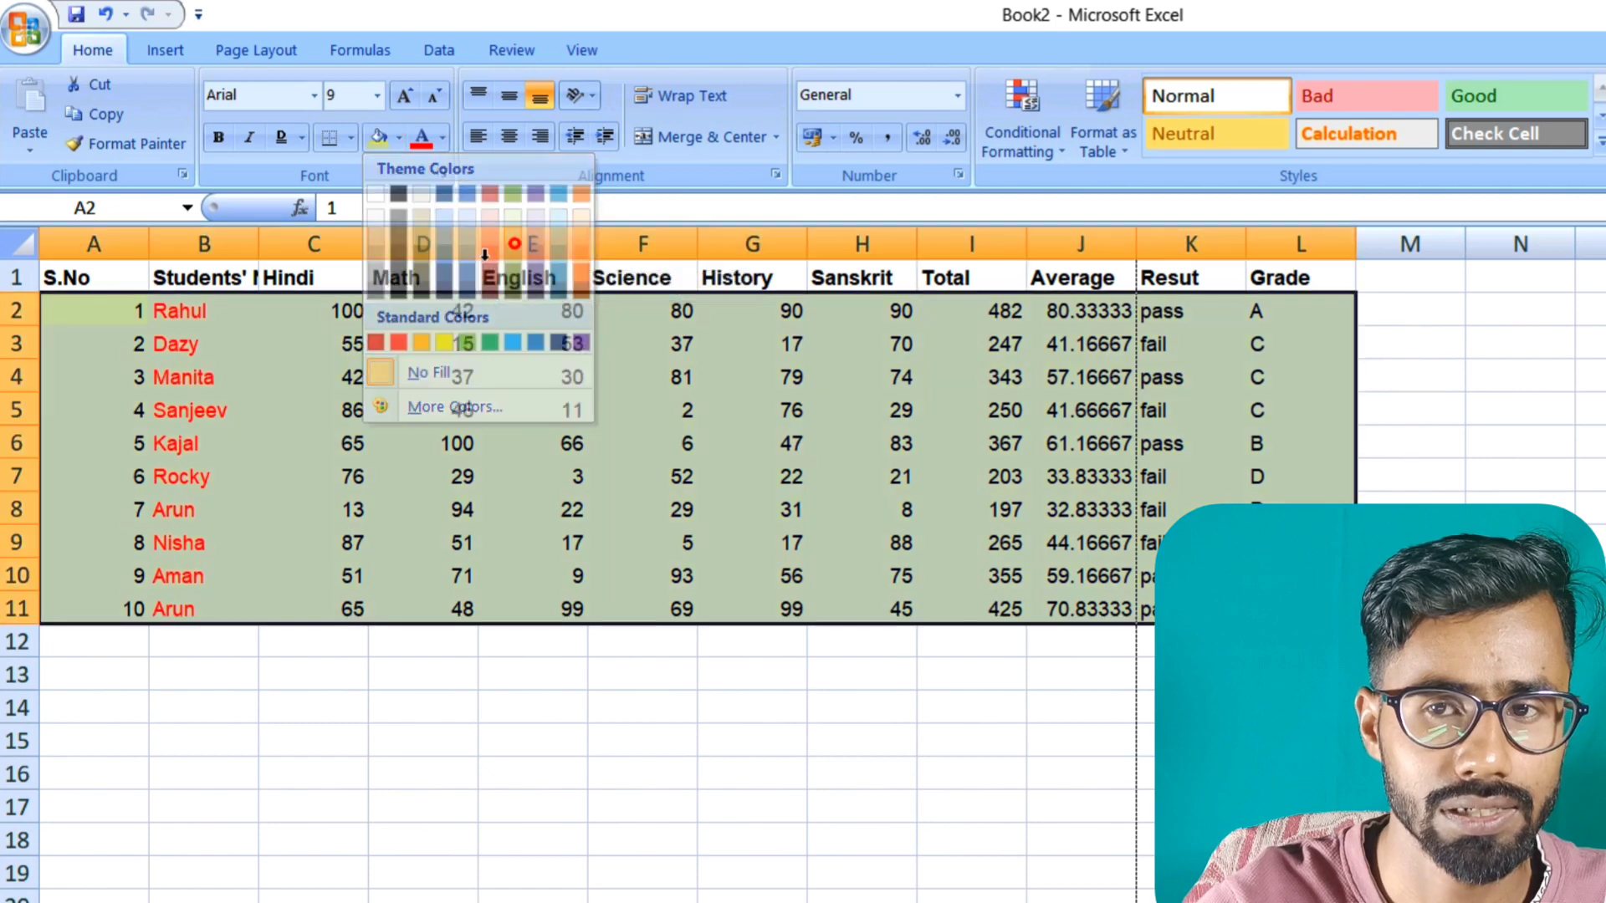
Fill the header row A1:L1 with orange and widen column B to fit the full Students' Name heading.
{"action": "left_click_drag", "start_coordinate": [81, 279], "coordinate": [1272, 272]}
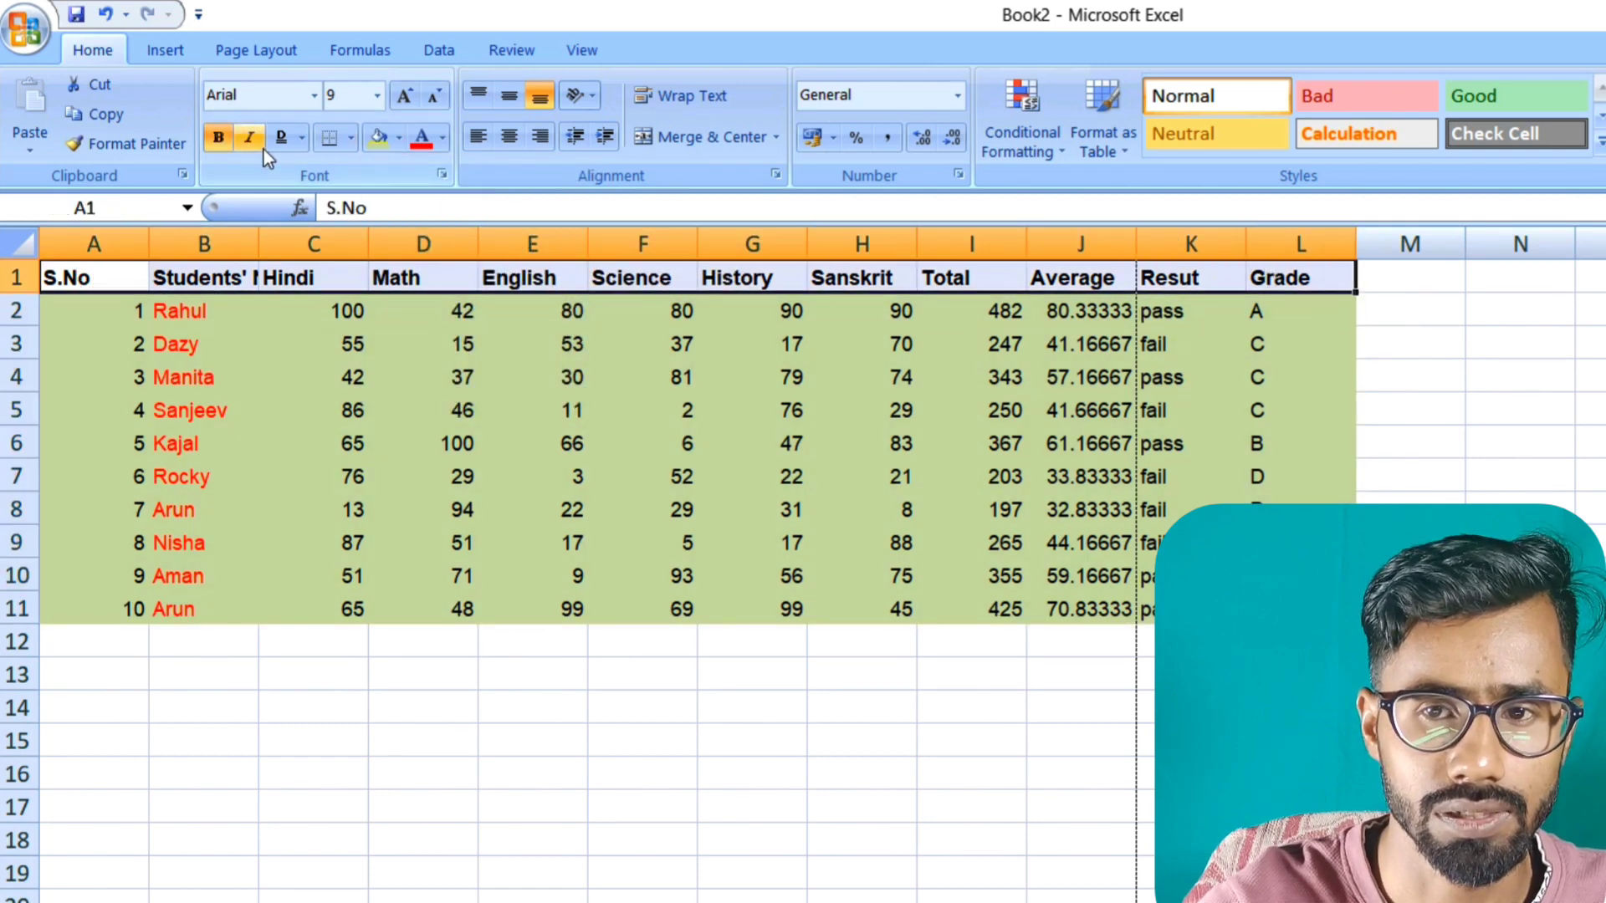
{"action": "left_click", "coordinate": [400, 138]}
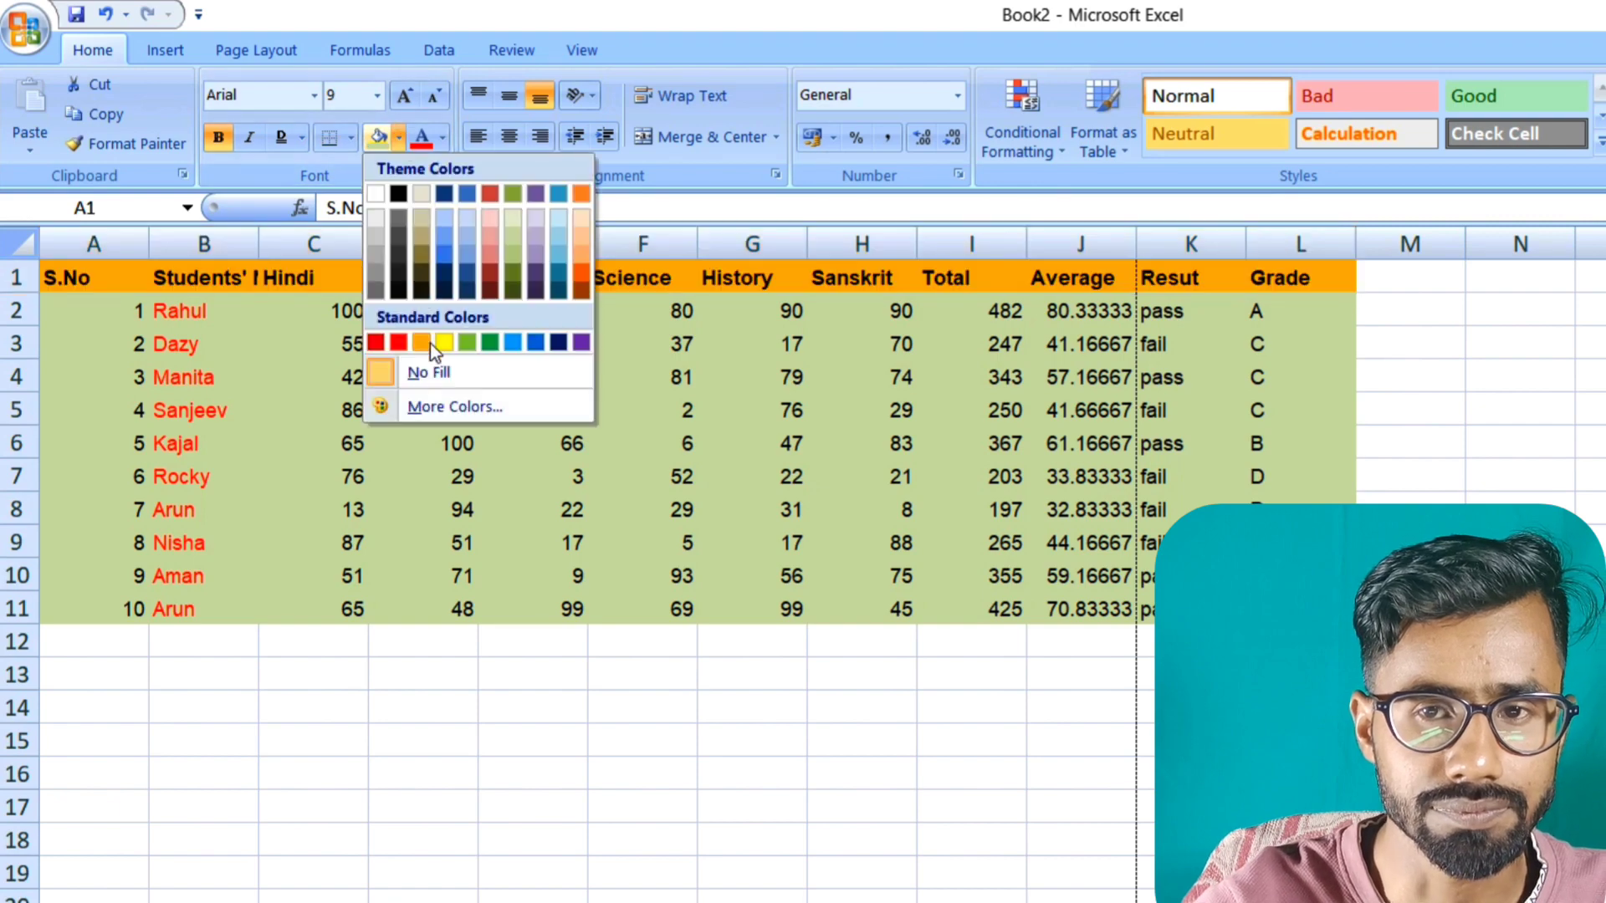
{"action": "left_click", "coordinate": [421, 342]}
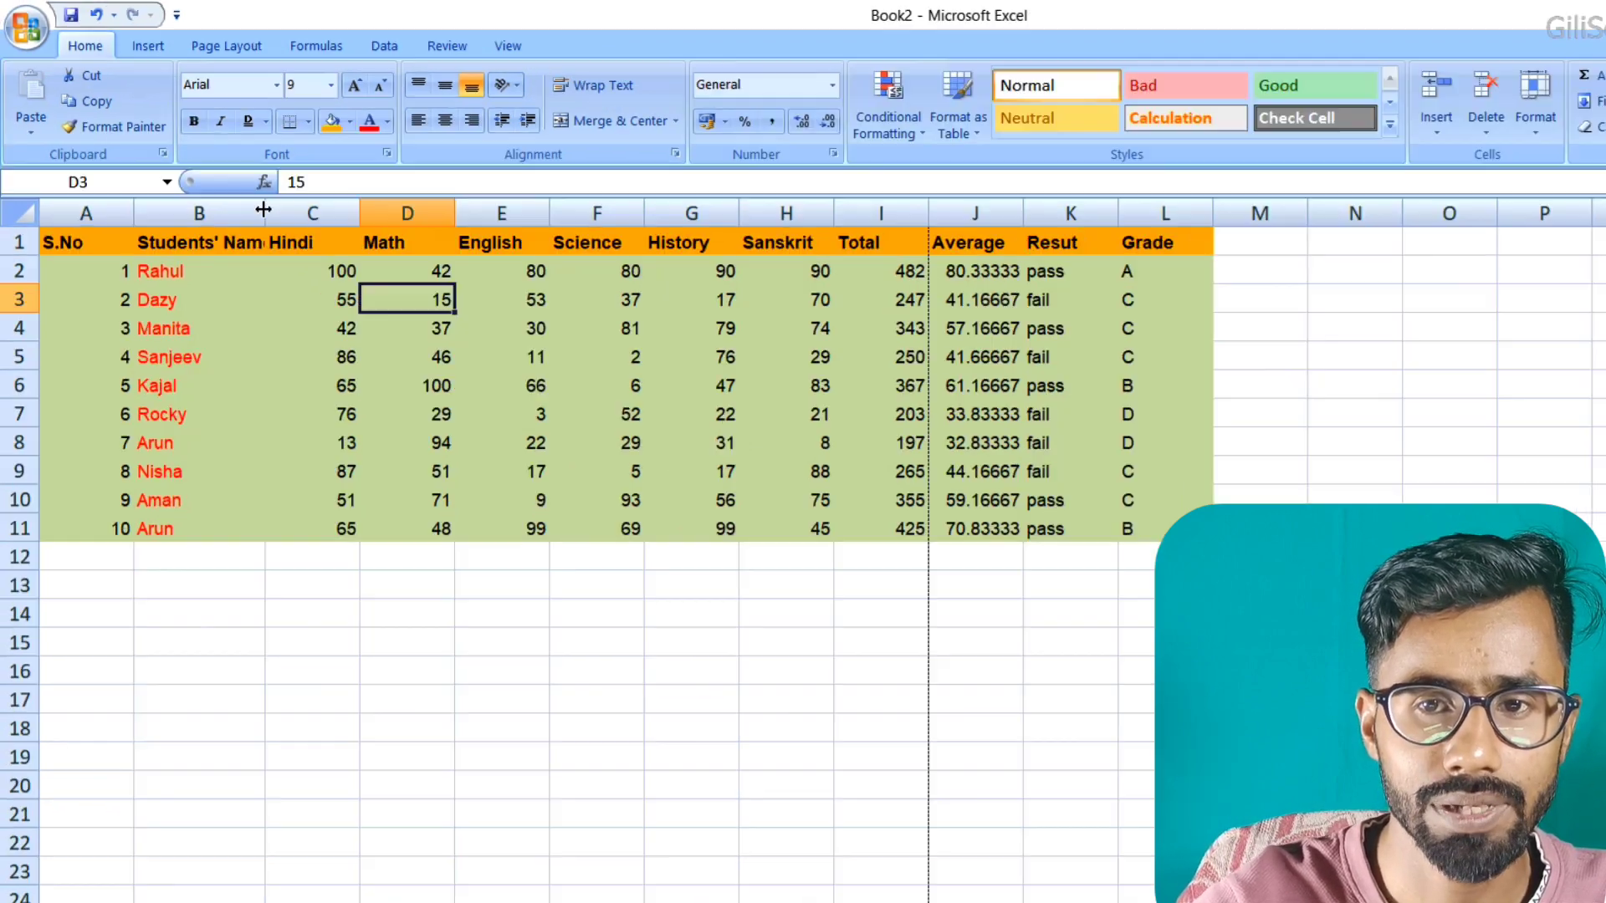
{"action": "left_click_drag", "start_coordinate": [262, 208], "coordinate": [293, 209]}
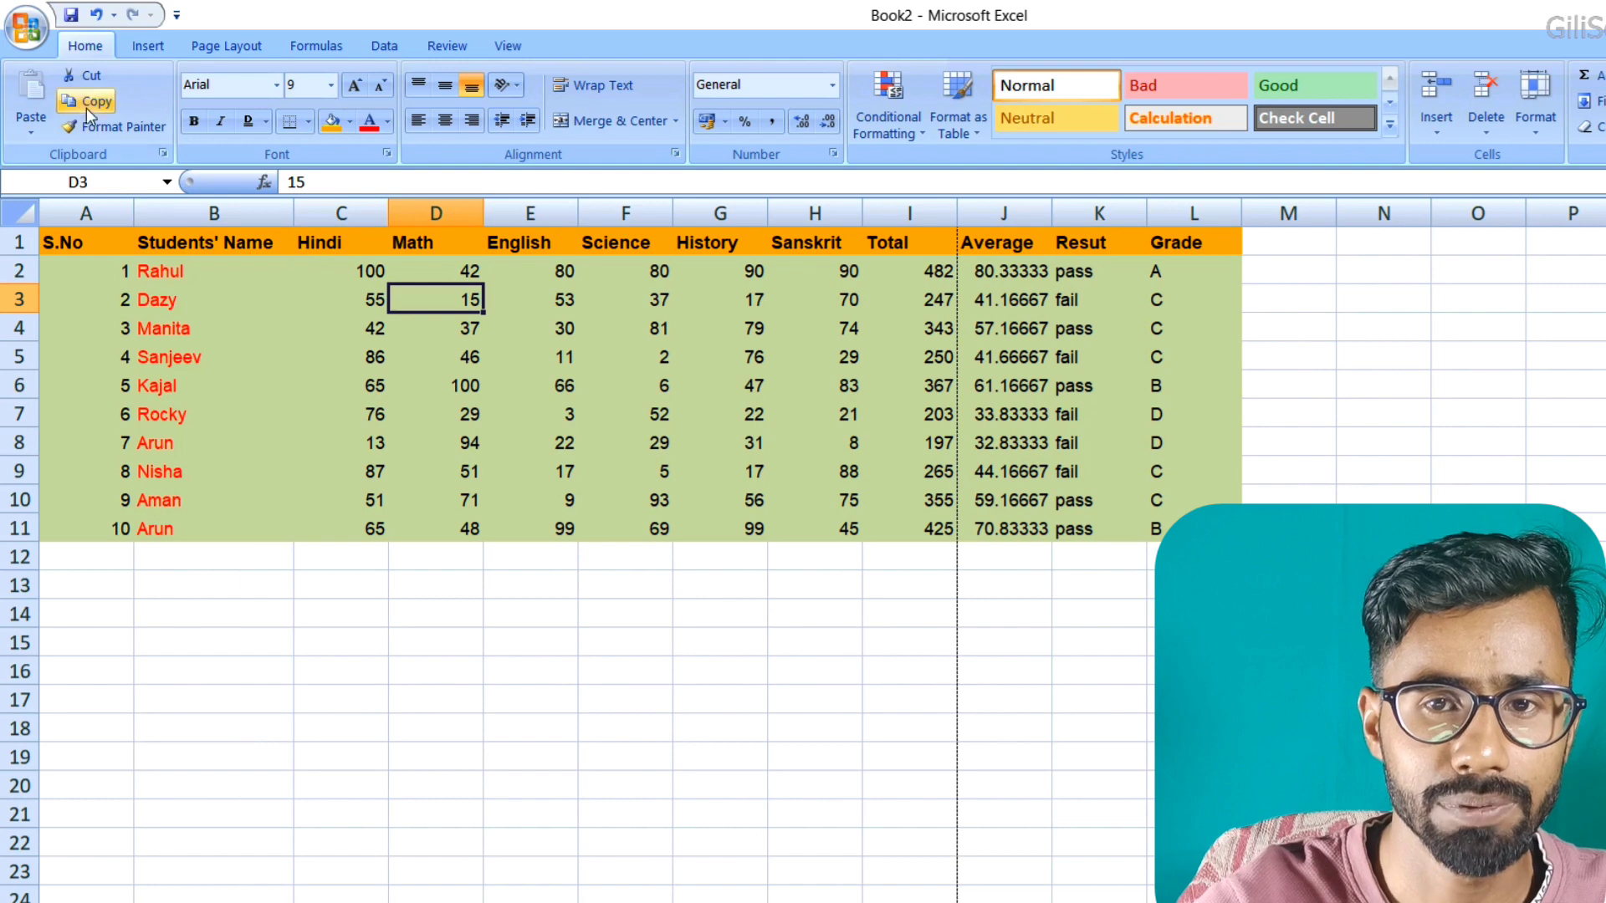
Check the formatted table in Print Preview and return to the worksheet.
{"action": "left_click", "coordinate": [32, 29]}
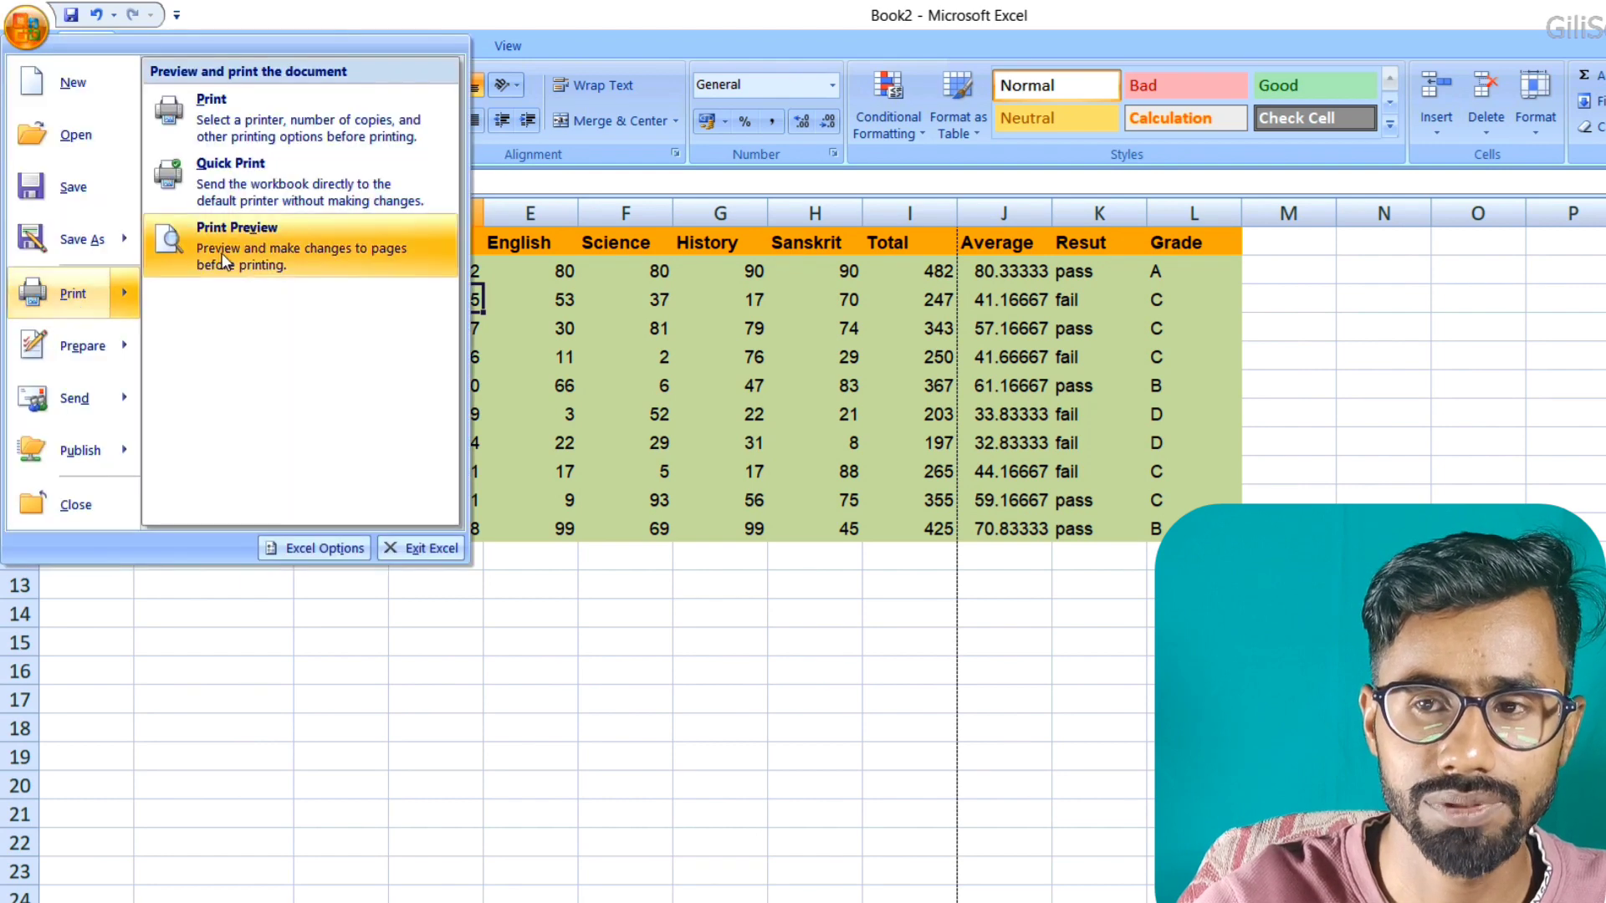
{"action": "left_click", "coordinate": [224, 249]}
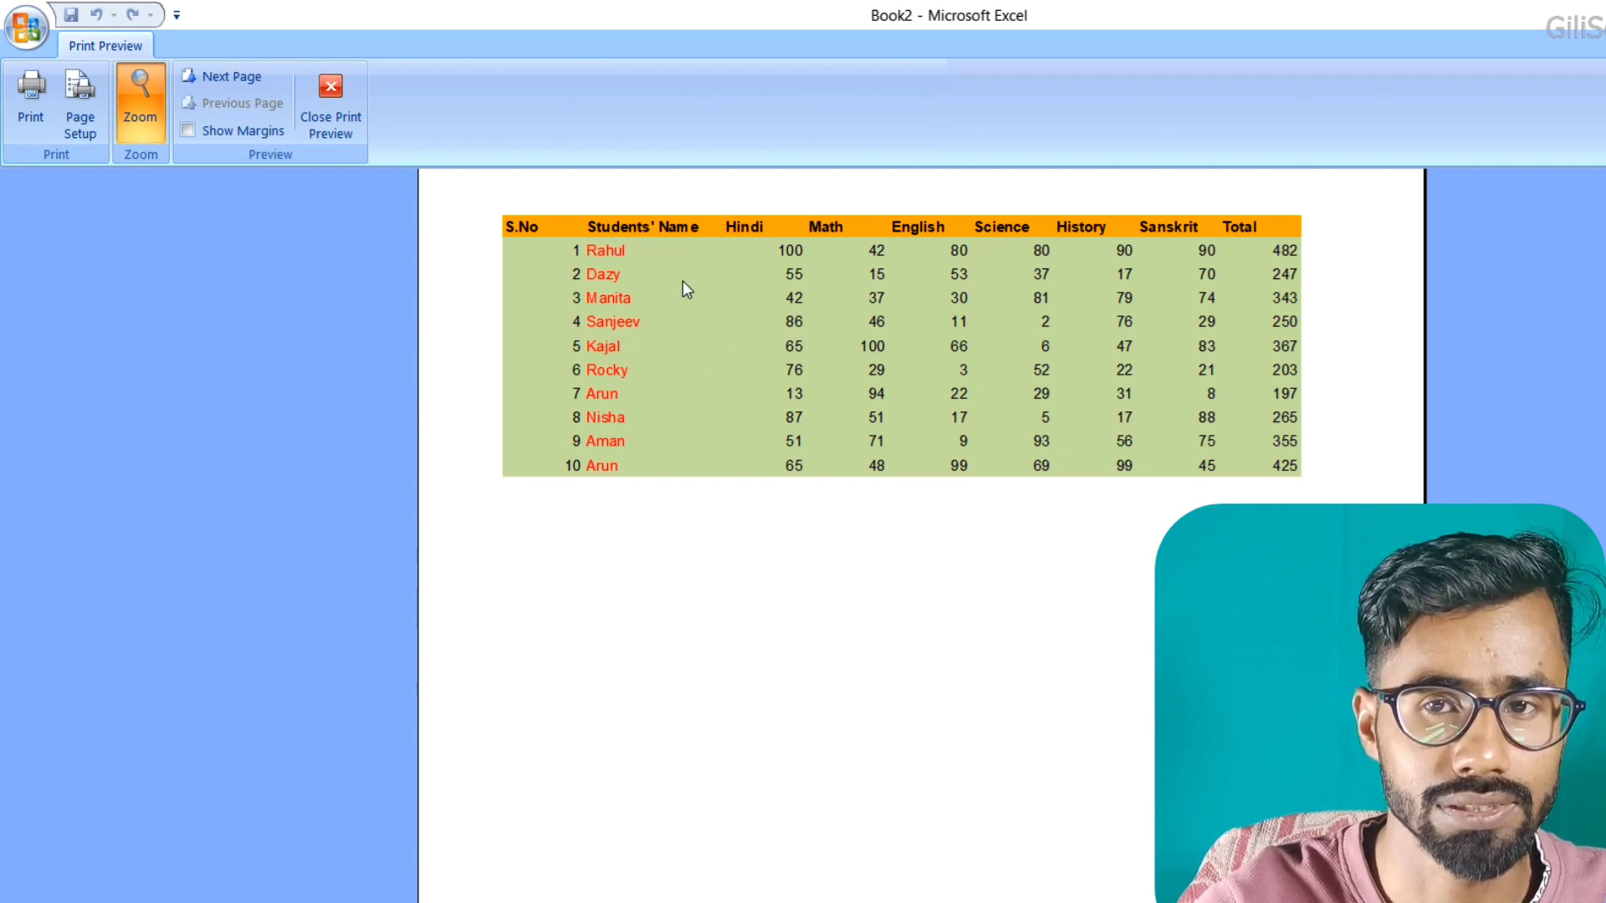
{"action": "left_click", "coordinate": [348, 114]}
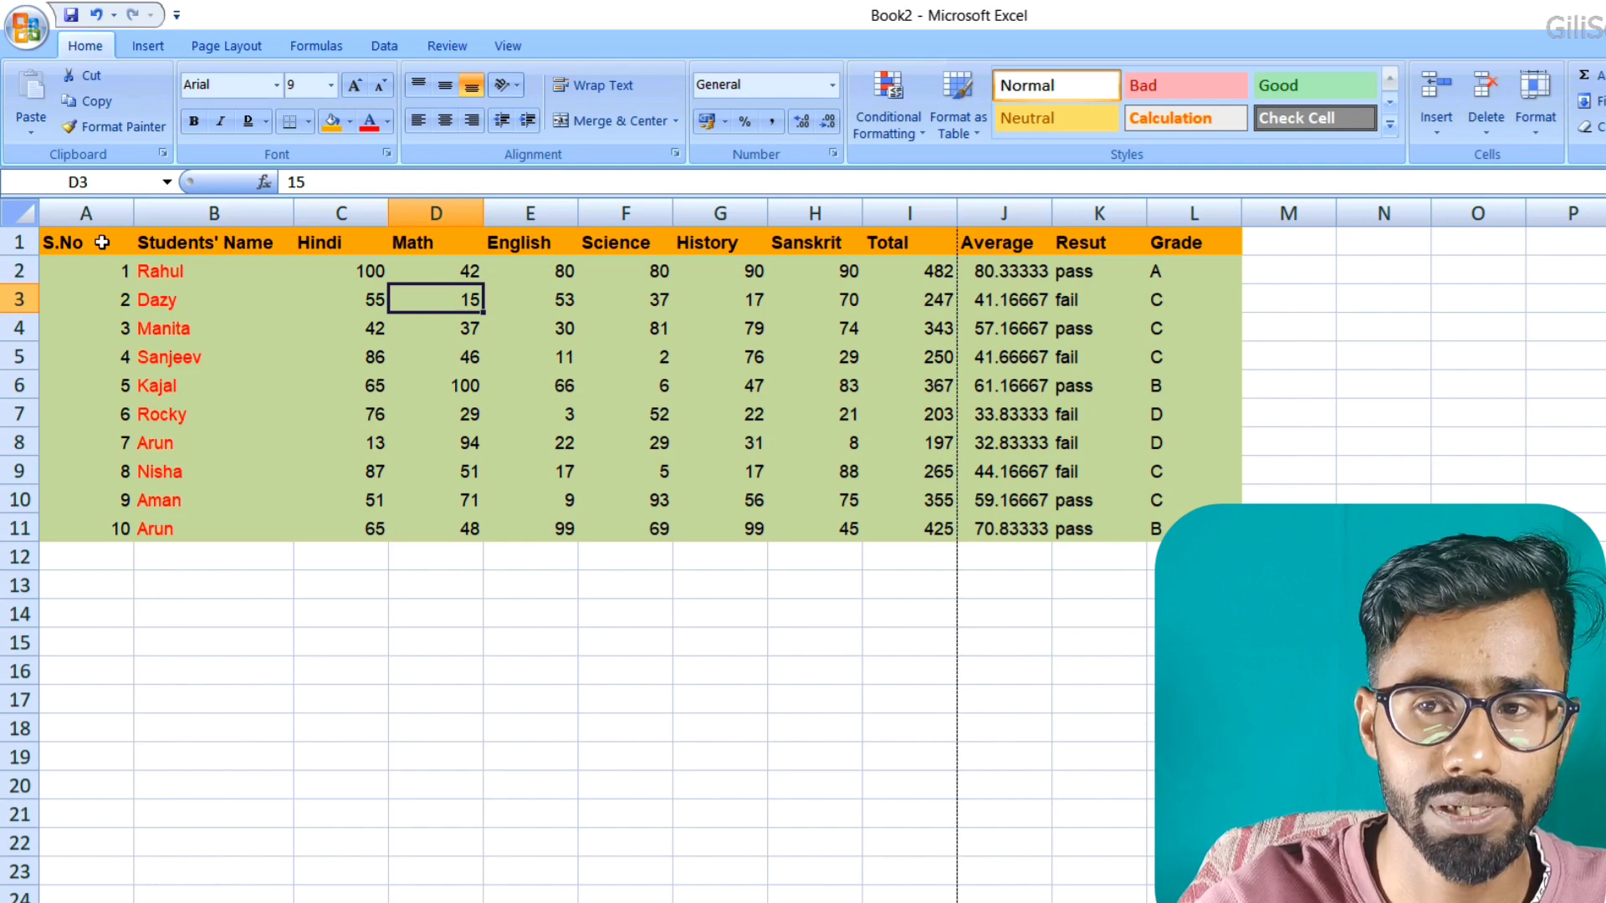
Select the first-page columns A1:I11, and go to cell A47 just above the horizontal page break.
{"action": "left_click_drag", "start_coordinate": [102, 243], "coordinate": [937, 523]}
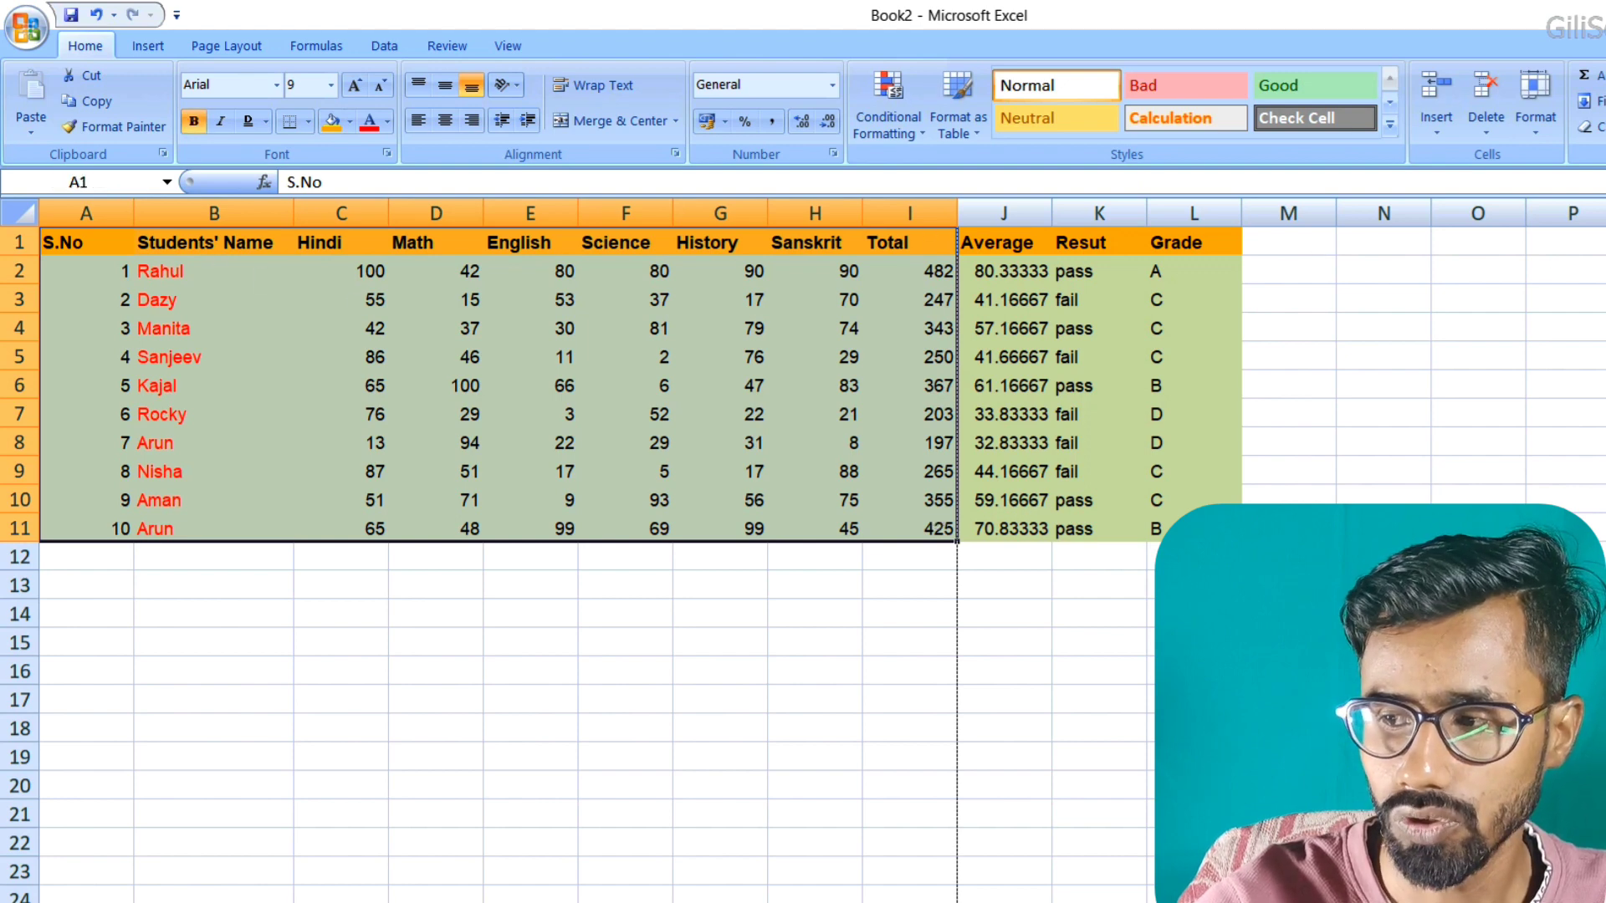
{"action": "scroll", "coordinate": [636, 552], "scroll_direction": "down", "scroll_amount": 1}
{"action": "scroll", "coordinate": [620, 568], "scroll_direction": "down", "scroll_amount": 7}
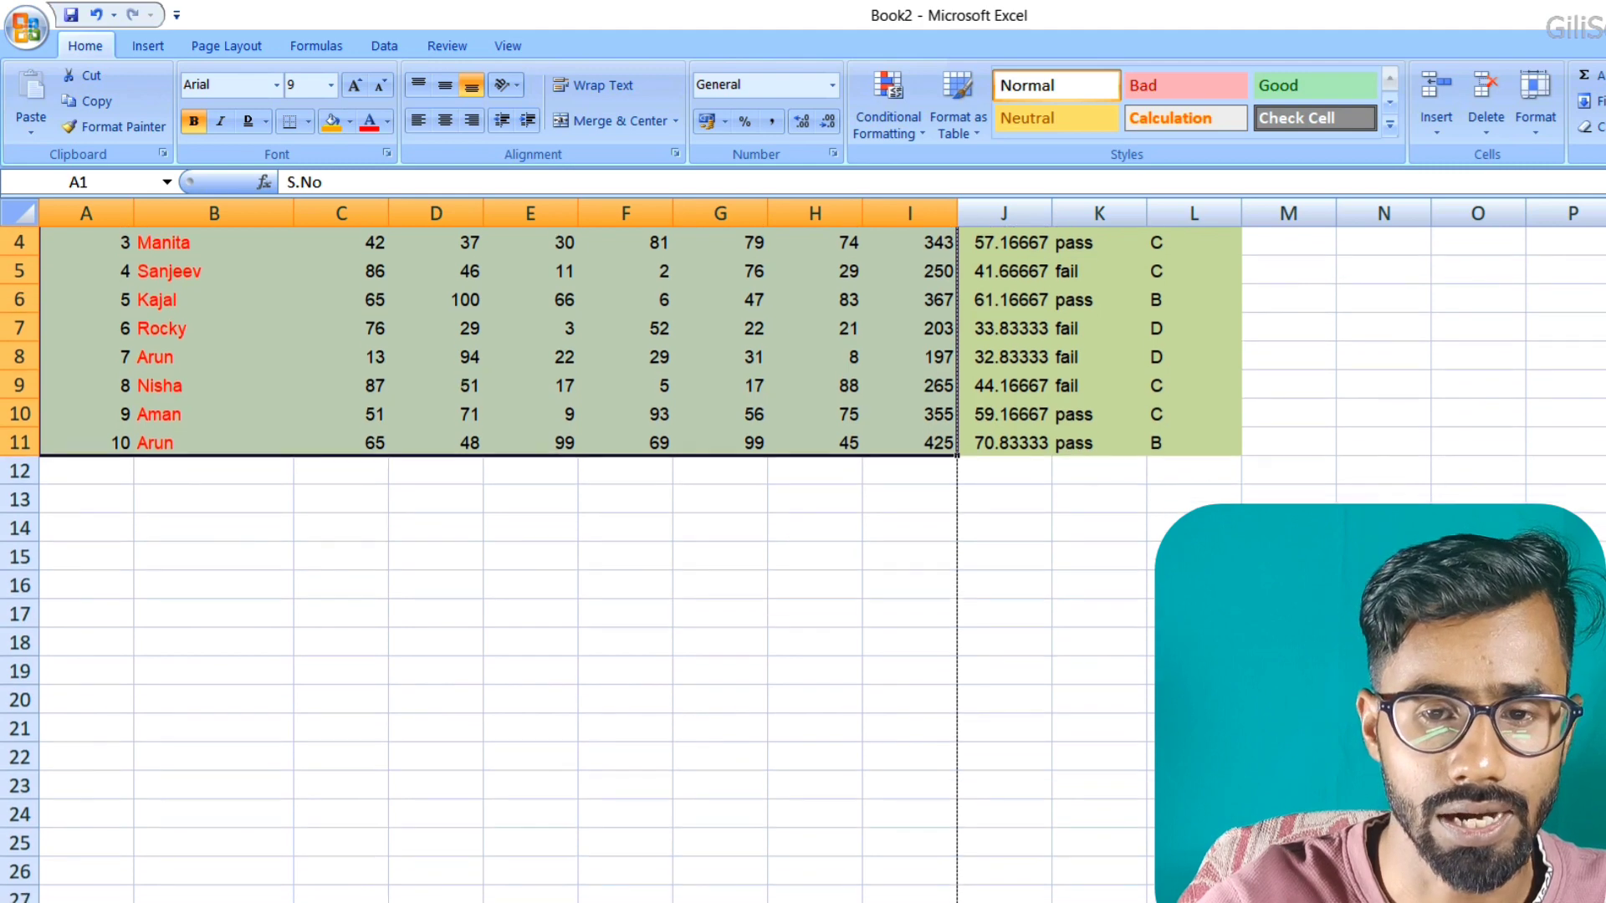
{"action": "scroll", "coordinate": [621, 568], "scroll_direction": "down", "scroll_amount": 2}
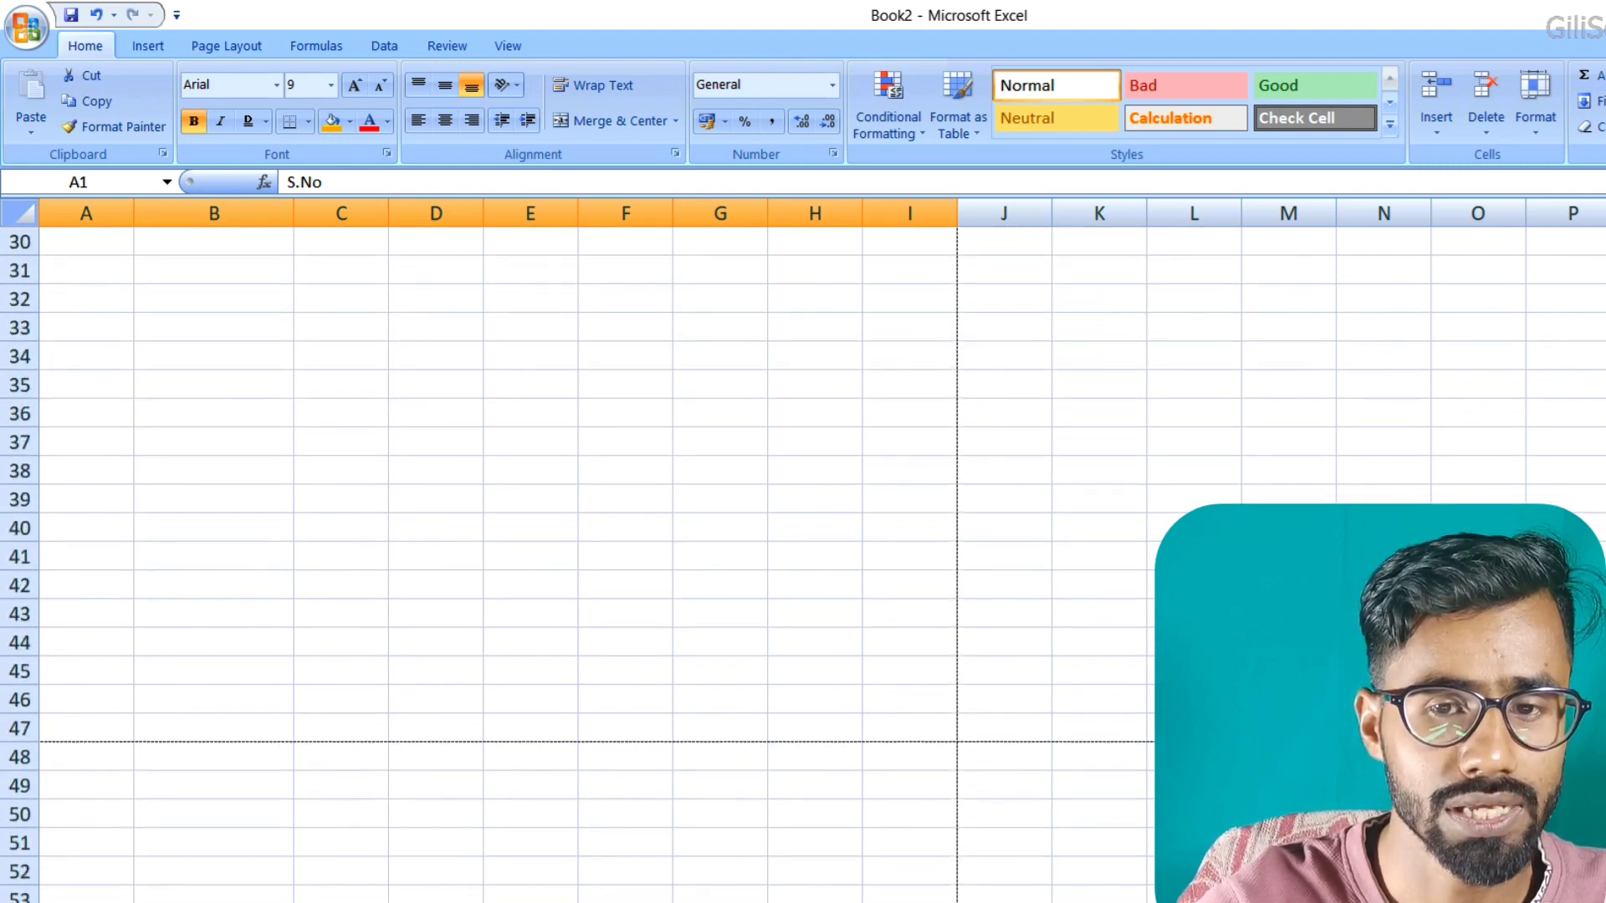
{"action": "left_click", "coordinate": [101, 721]}
{"action": "left_click", "coordinate": [101, 721]}
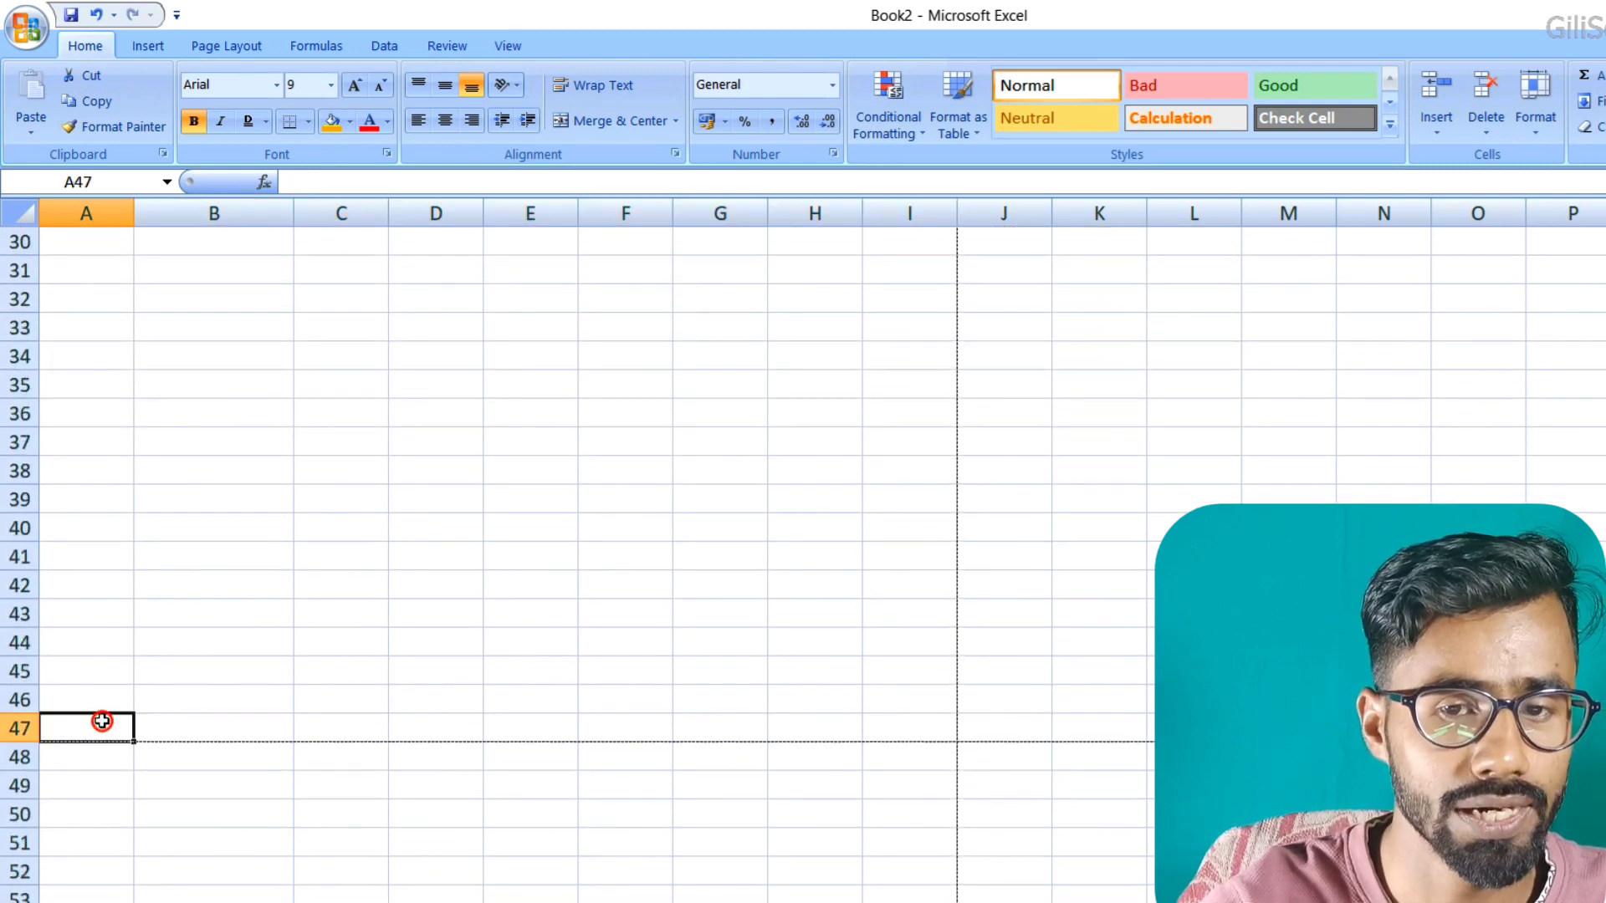
Narrow the marks table's columns so that everything from S.No to Grade fits before the vertical page break.
{"action": "left_click", "coordinate": [102, 758]}
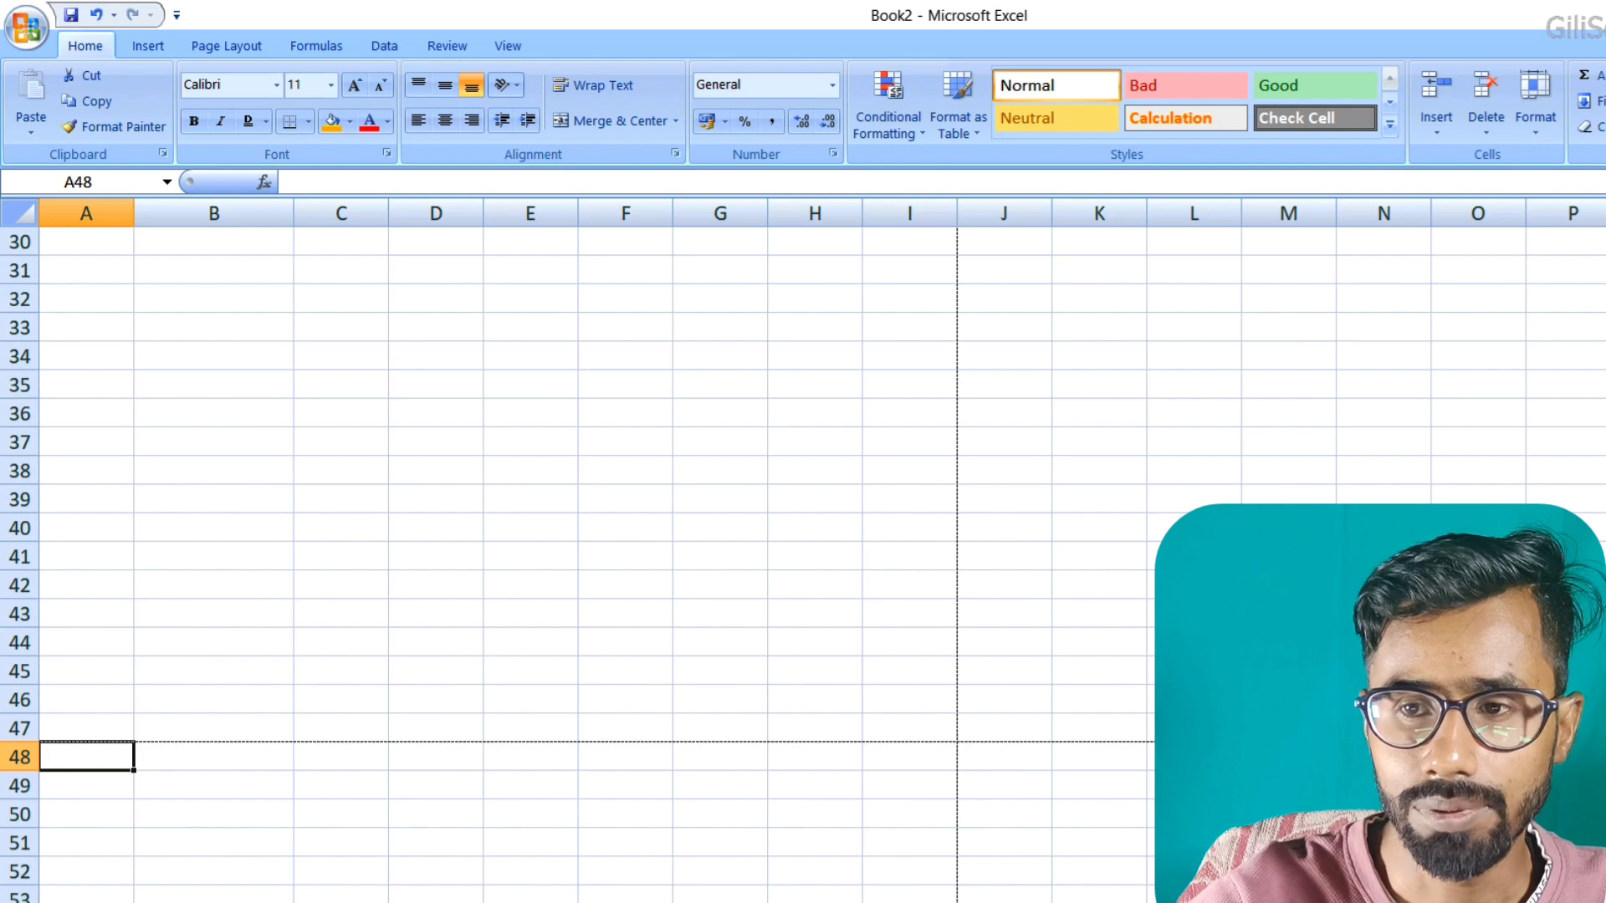
{"action": "scroll", "coordinate": [1401, 277], "scroll_direction": "up", "scroll_amount": 10}
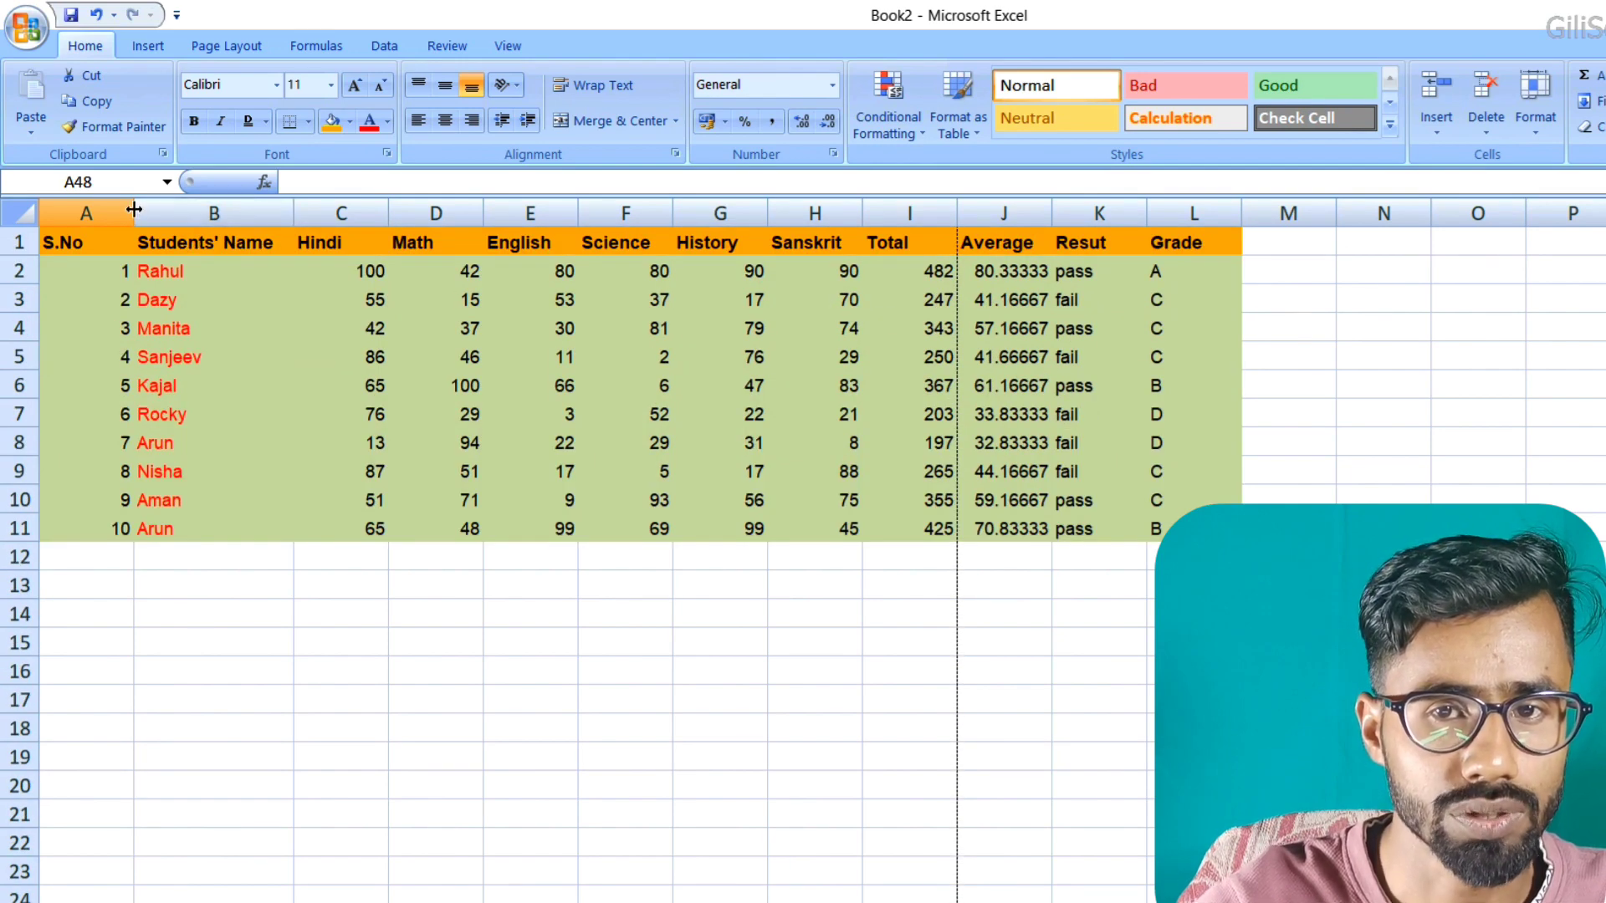
{"action": "left_click_drag", "start_coordinate": [134, 207], "coordinate": [103, 206]}
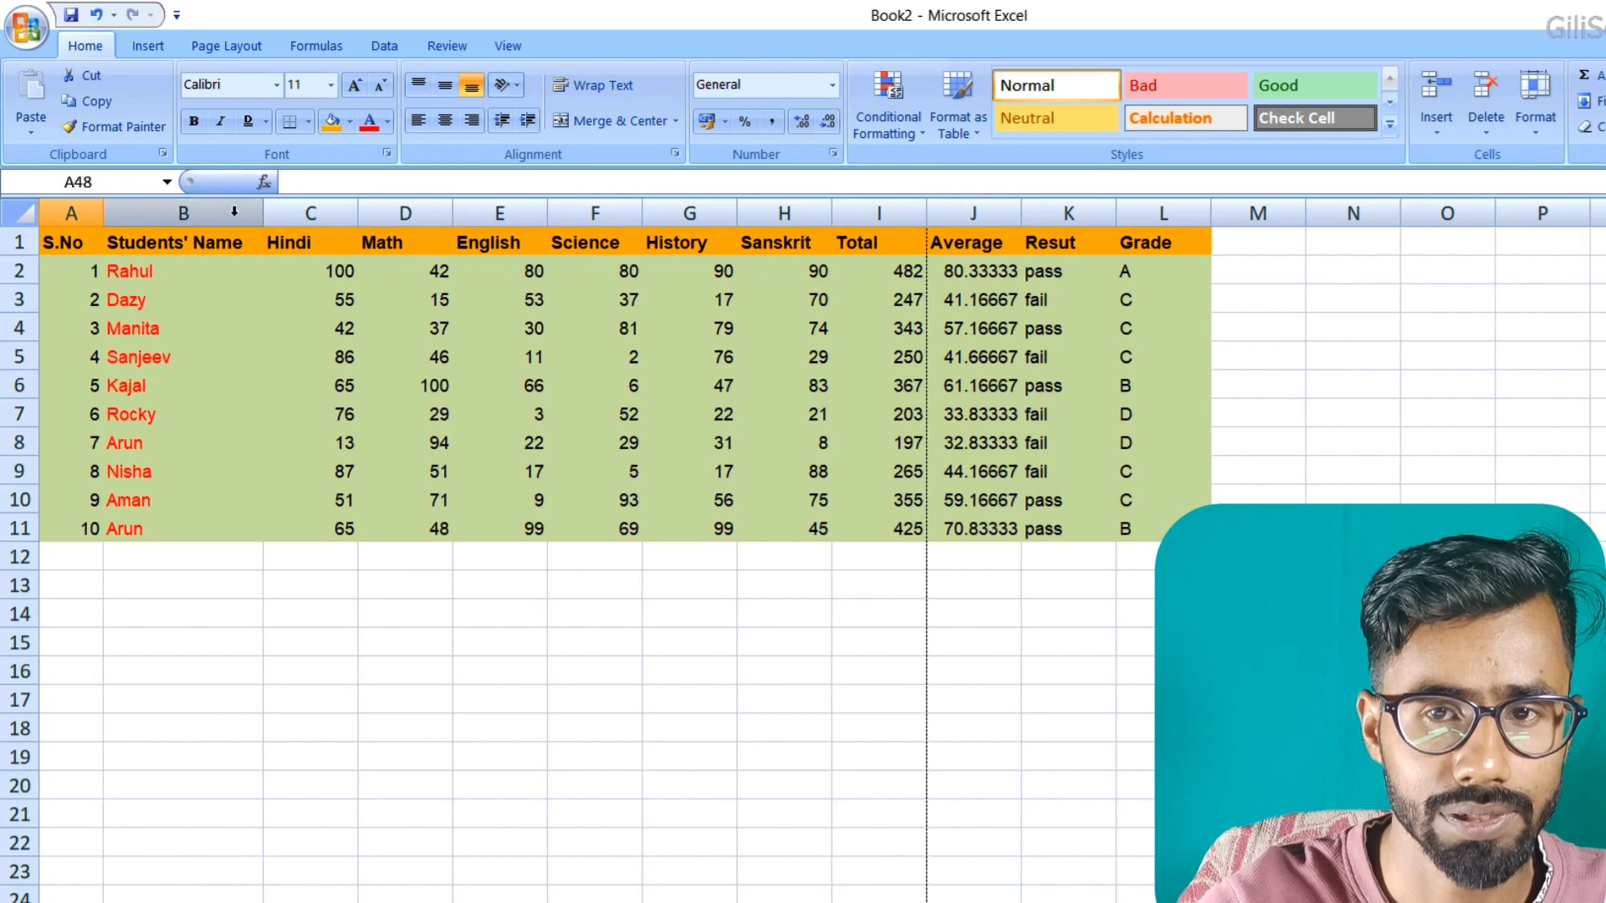
{"action": "left_click_drag", "start_coordinate": [262, 208], "coordinate": [339, 213]}
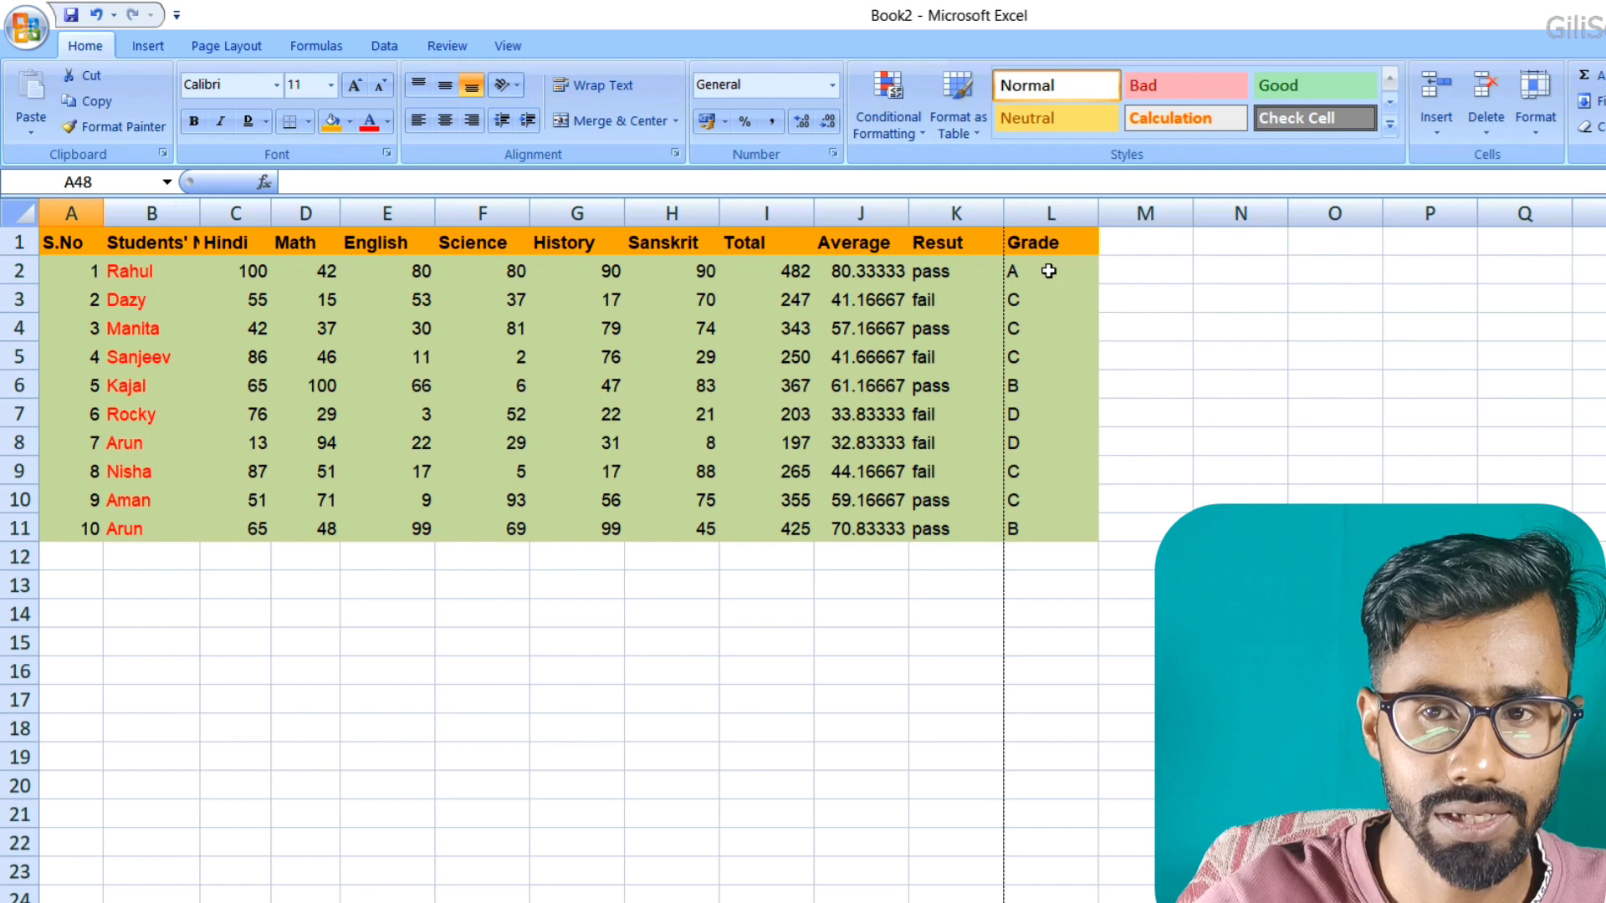
{"action": "left_click_drag", "start_coordinate": [528, 213], "coordinate": [670, 212]}
{"action": "left_click_drag", "start_coordinate": [668, 212], "coordinate": [884, 219]}
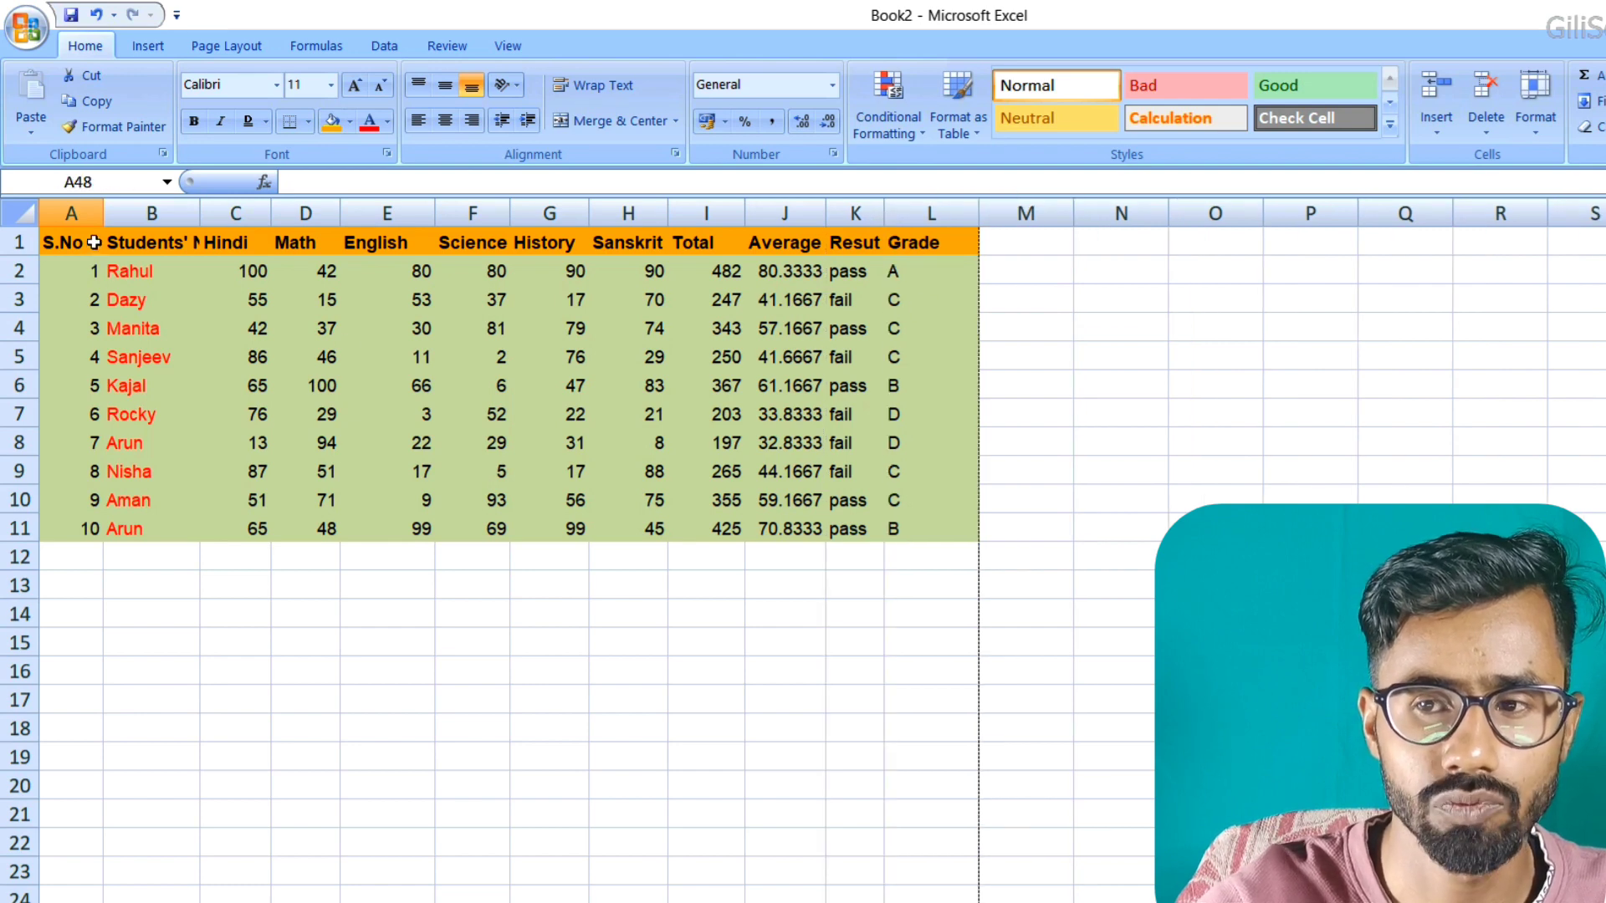
Select the whole table A1:L11, check its one-page fit in Print Preview, and return to the worksheet.
{"action": "left_click_drag", "start_coordinate": [94, 242], "coordinate": [920, 531]}
{"action": "left_click", "coordinate": [27, 28]}
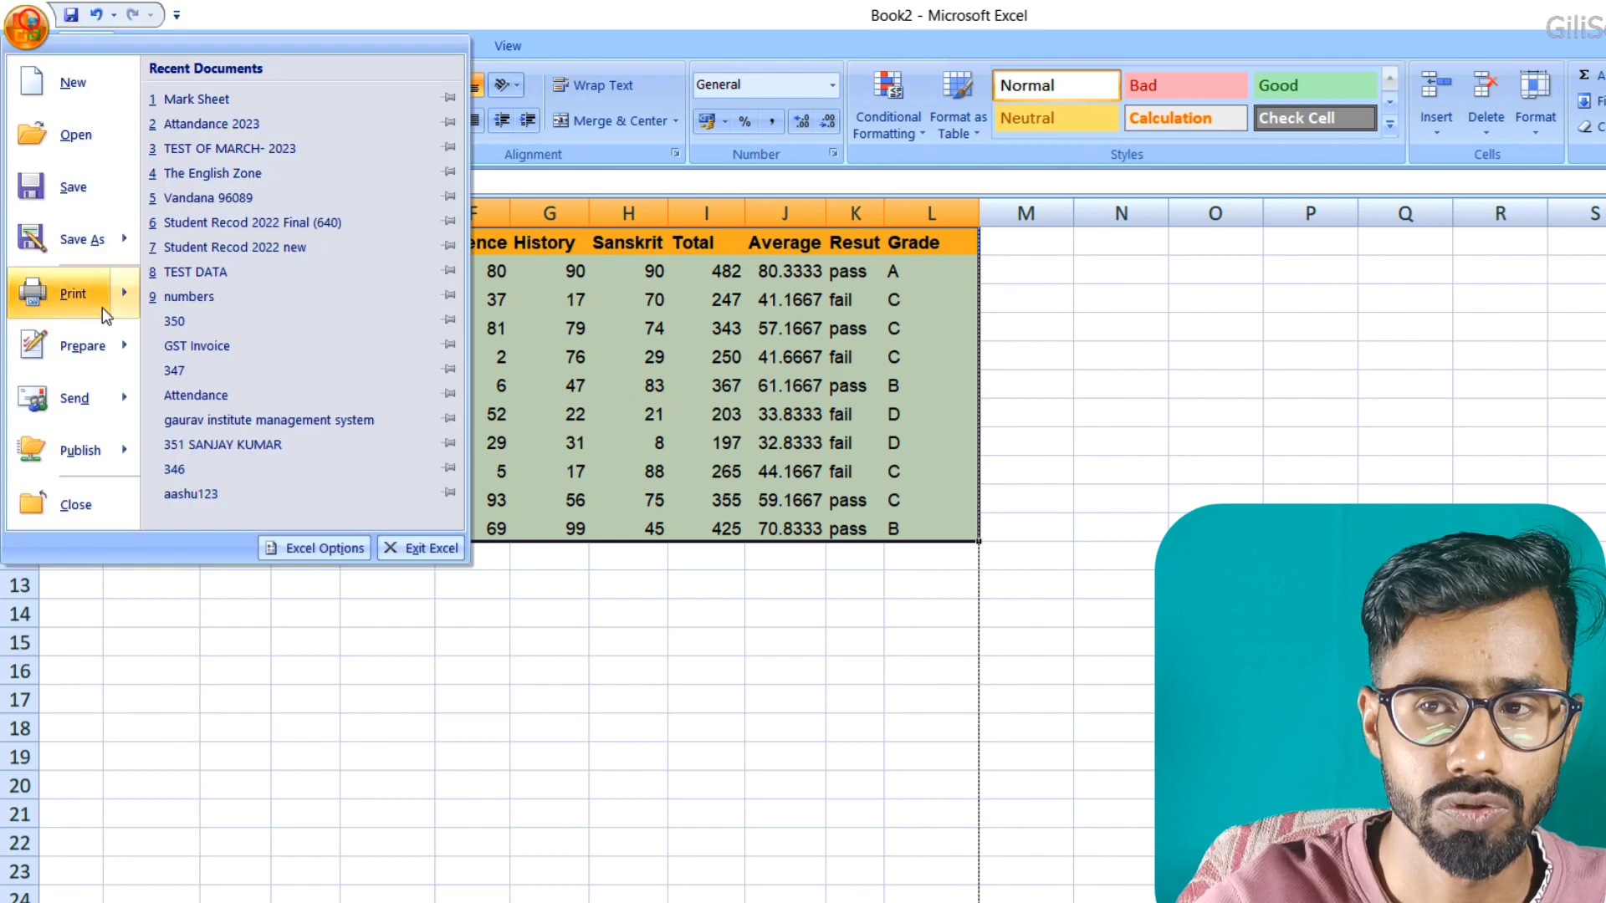
{"action": "mouse_move", "coordinate": [102, 308]}
{"action": "left_click", "coordinate": [268, 258]}
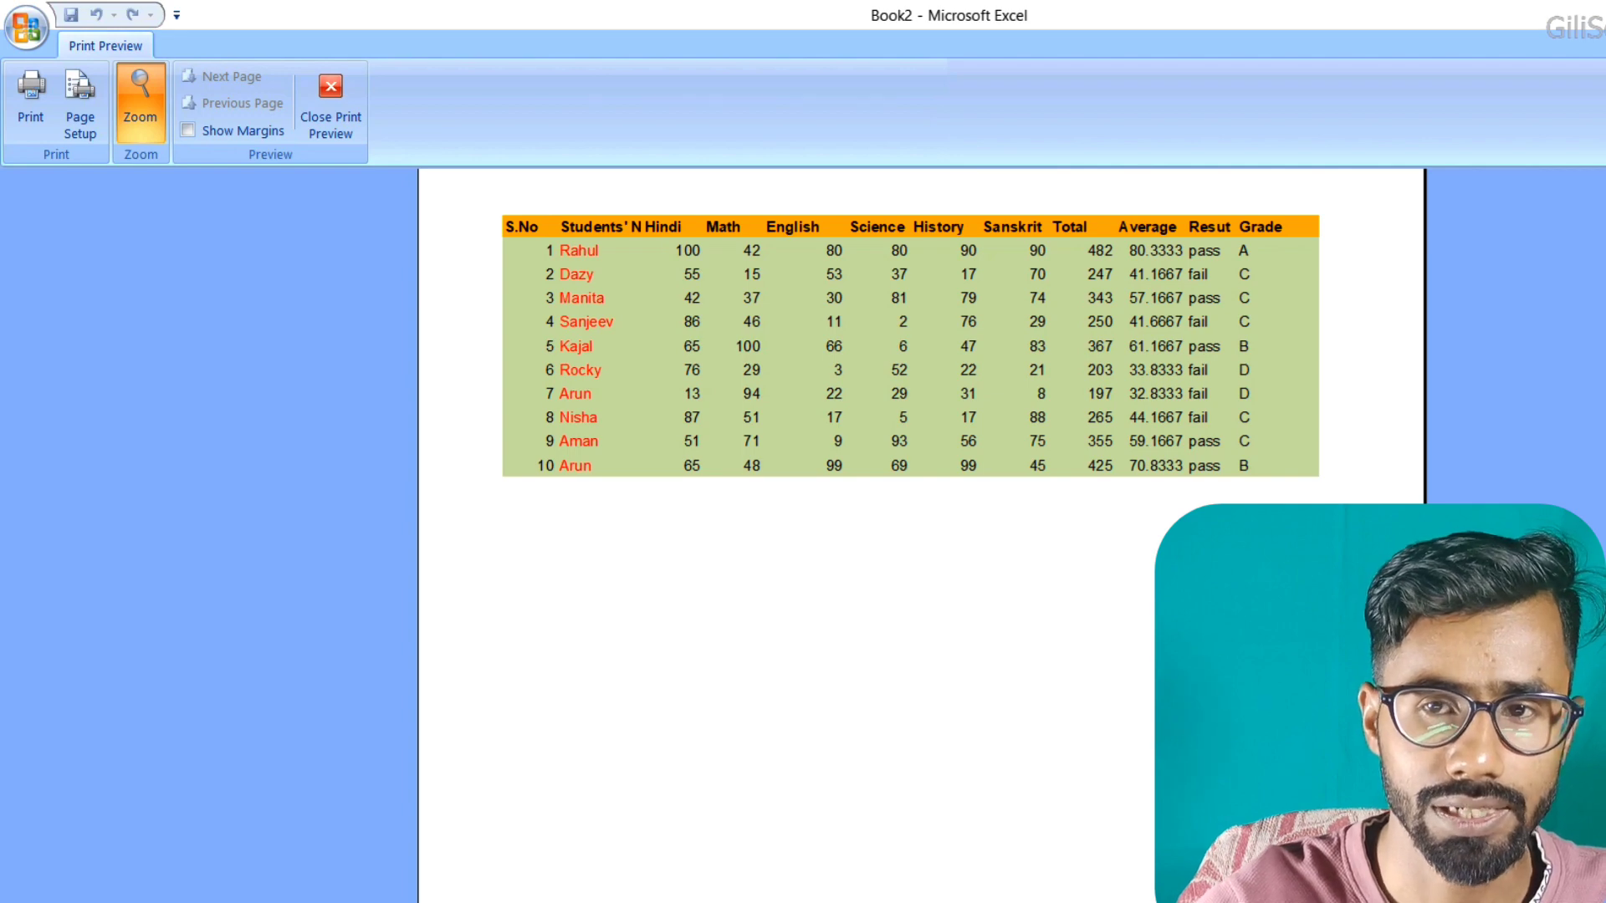
{"action": "left_click", "coordinate": [241, 101]}
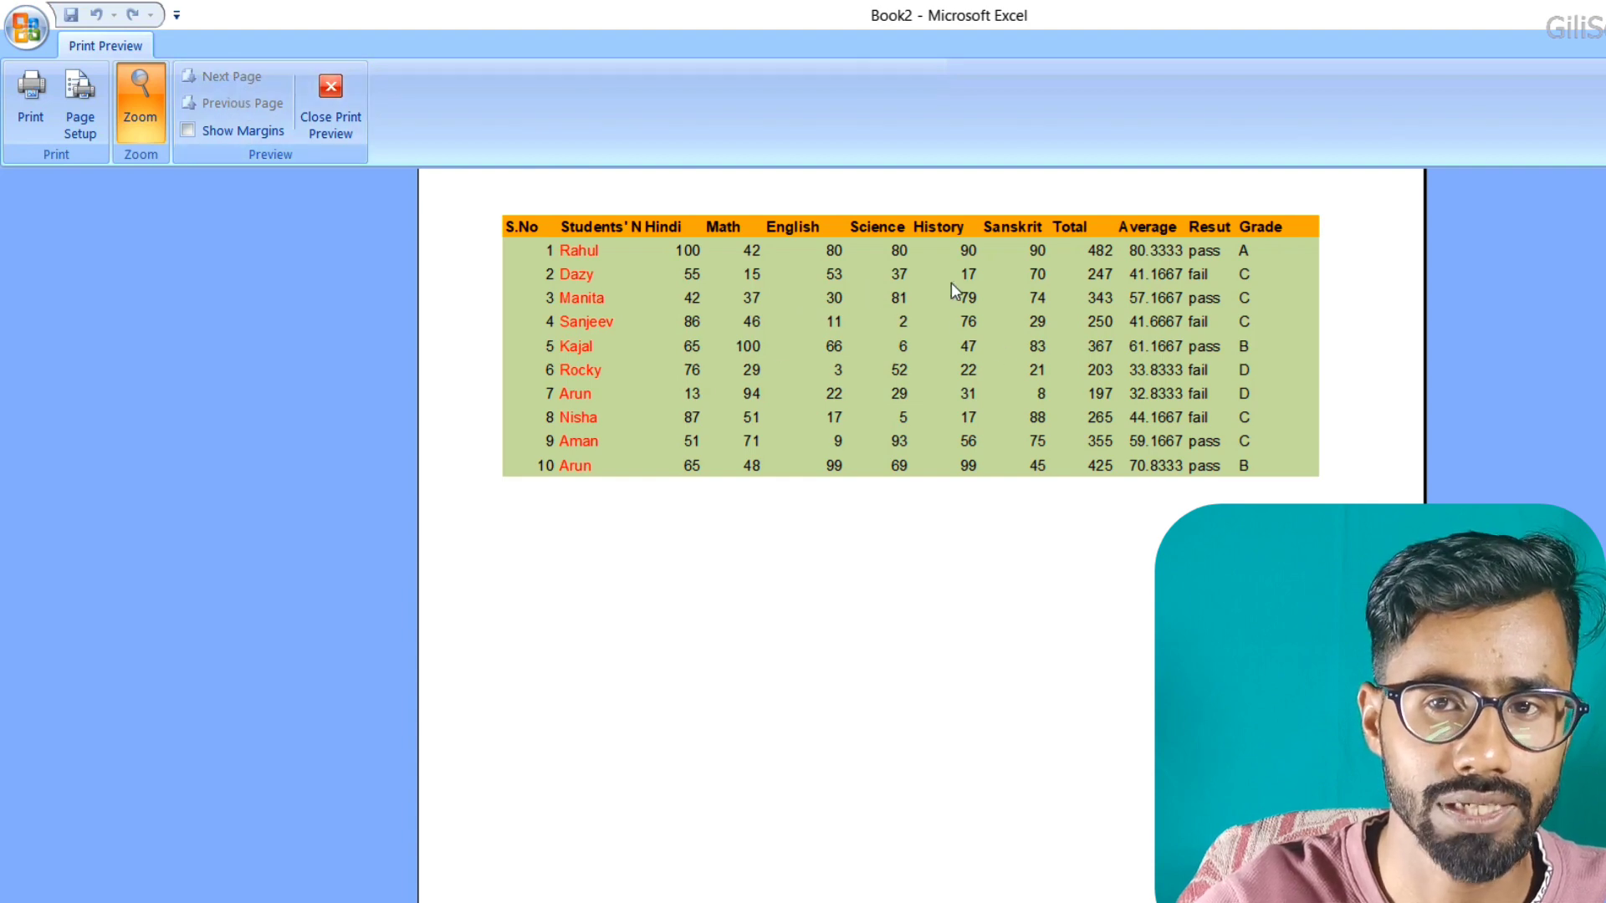
{"action": "left_click", "coordinate": [349, 97]}
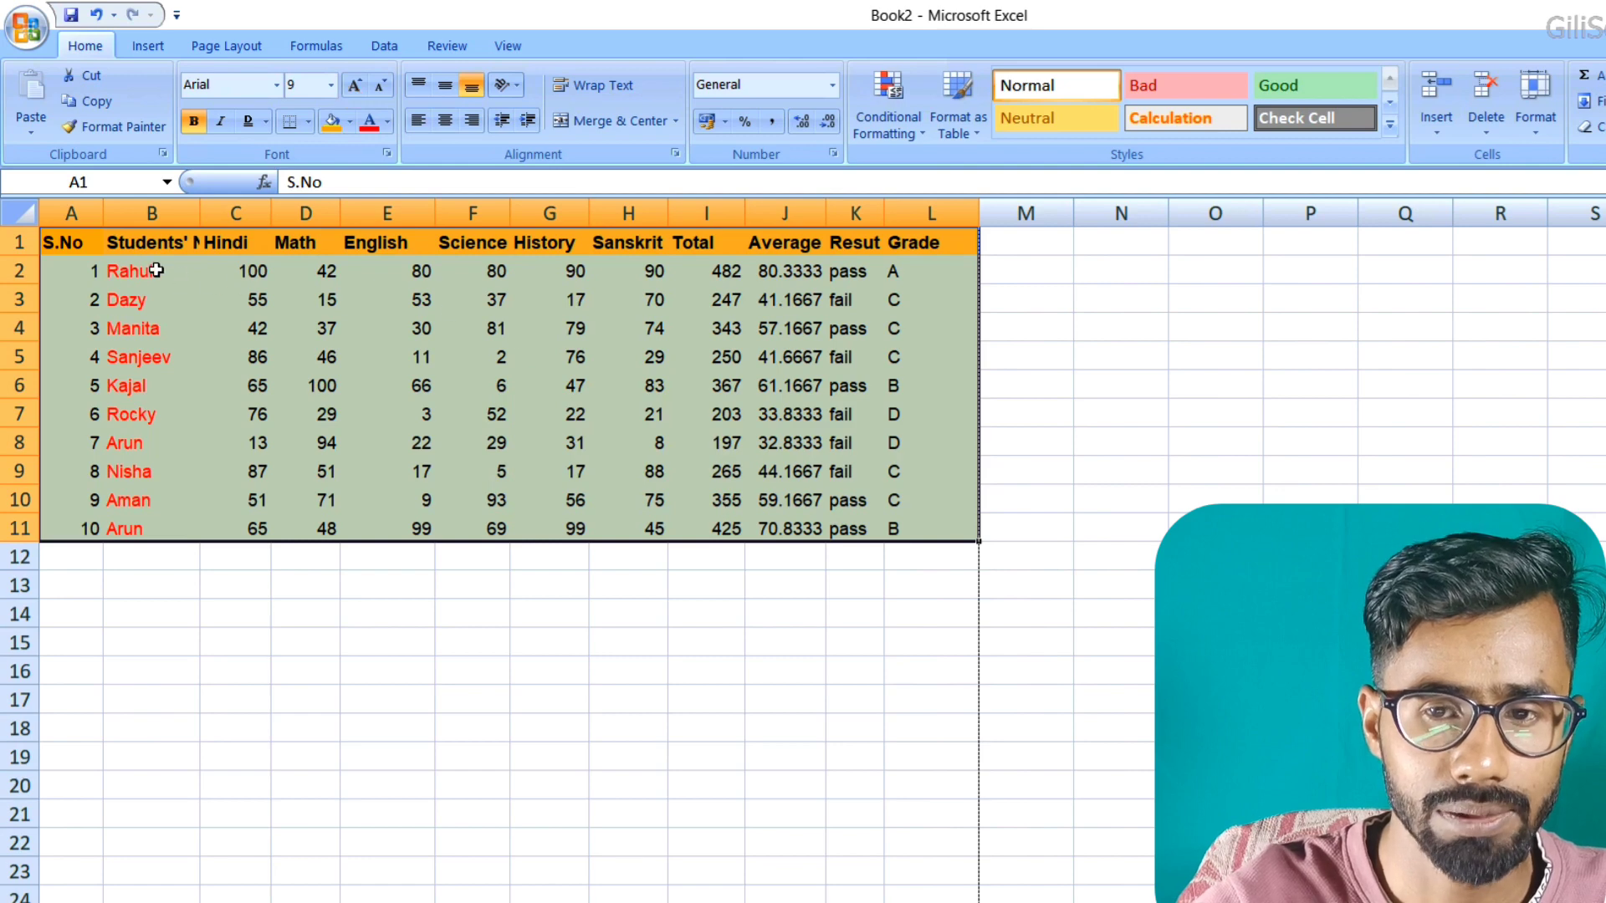
Apply All Borders to the marks table A1:L11.
{"action": "left_click_drag", "start_coordinate": [293, 588], "coordinate": [603, 710]}
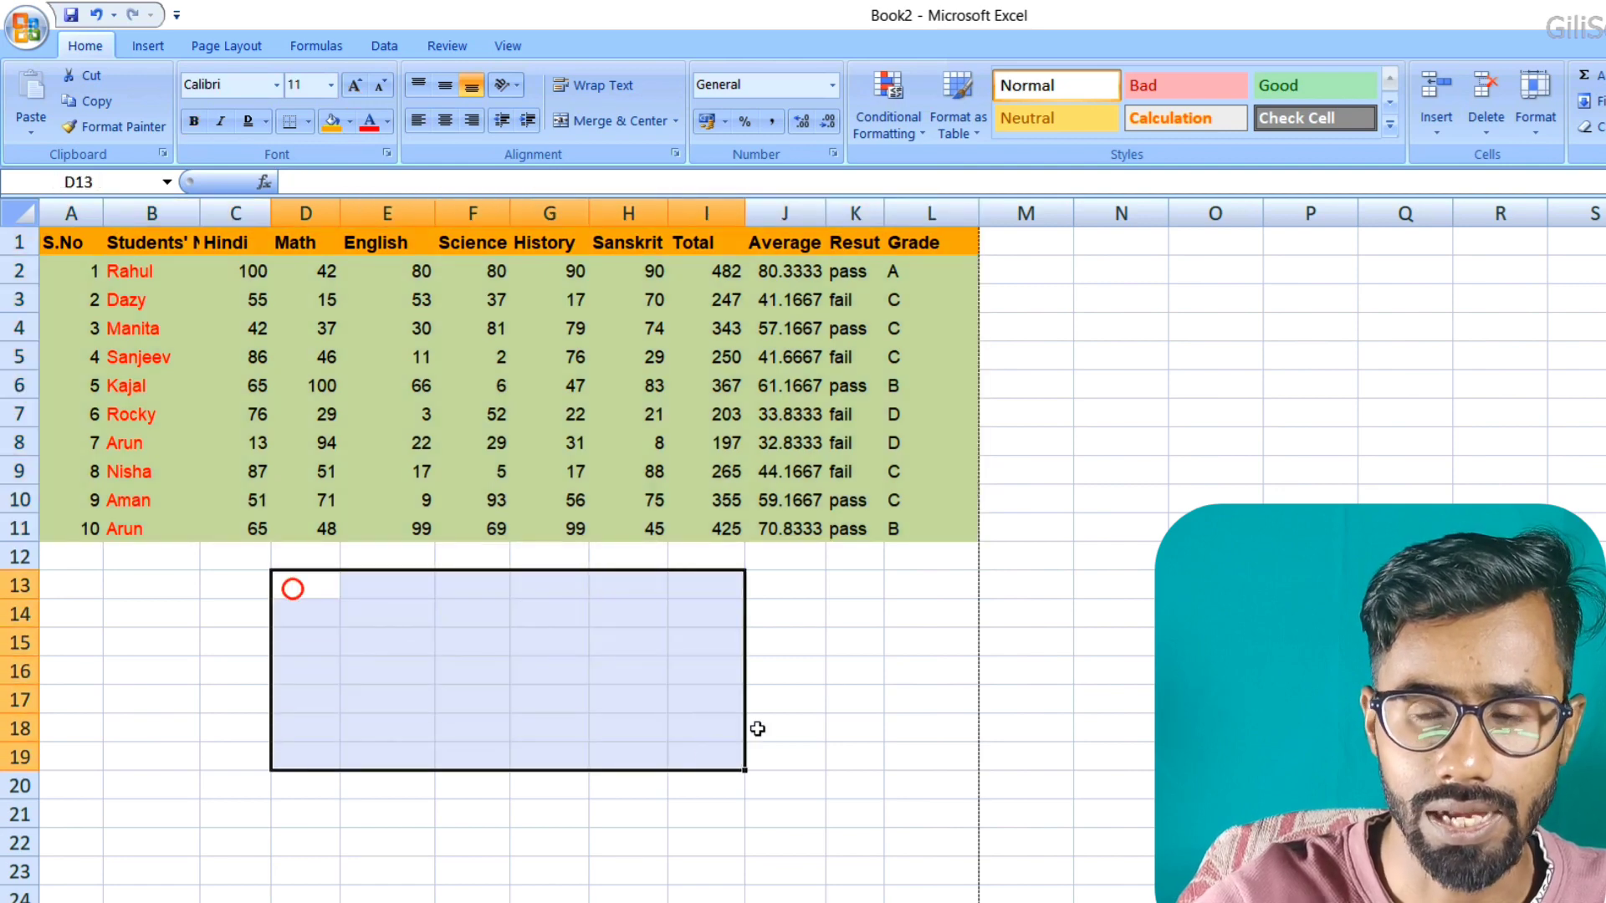
{"action": "left_click_drag", "start_coordinate": [1082, 444], "coordinate": [1330, 639]}
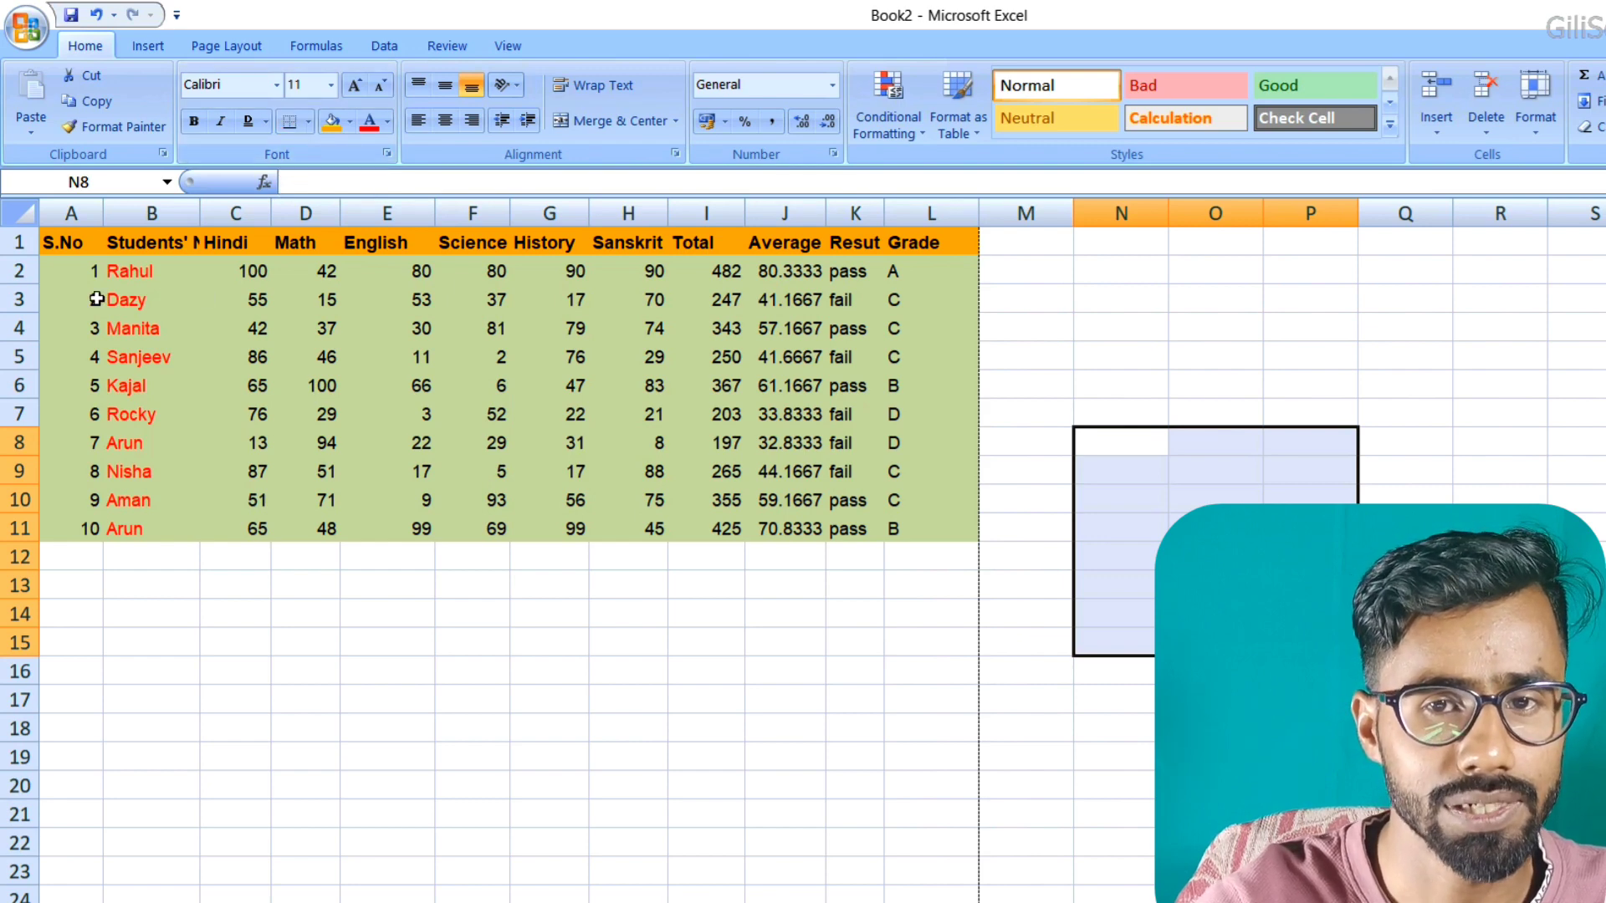
{"action": "left_click_drag", "start_coordinate": [94, 242], "coordinate": [931, 522]}
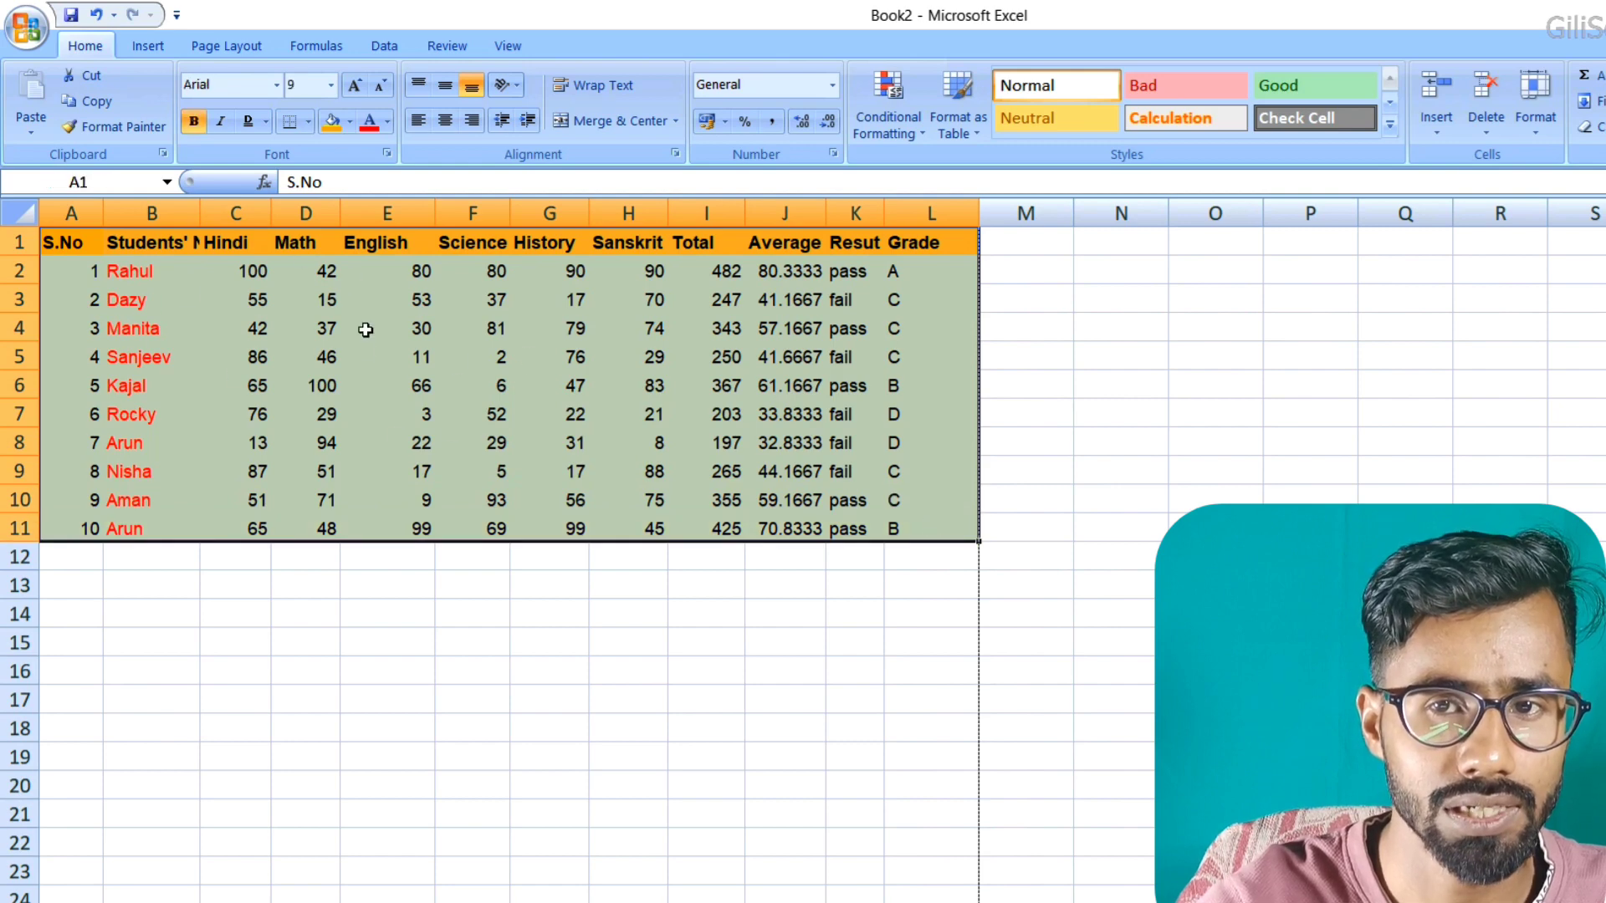
{"action": "left_click", "coordinate": [309, 122]}
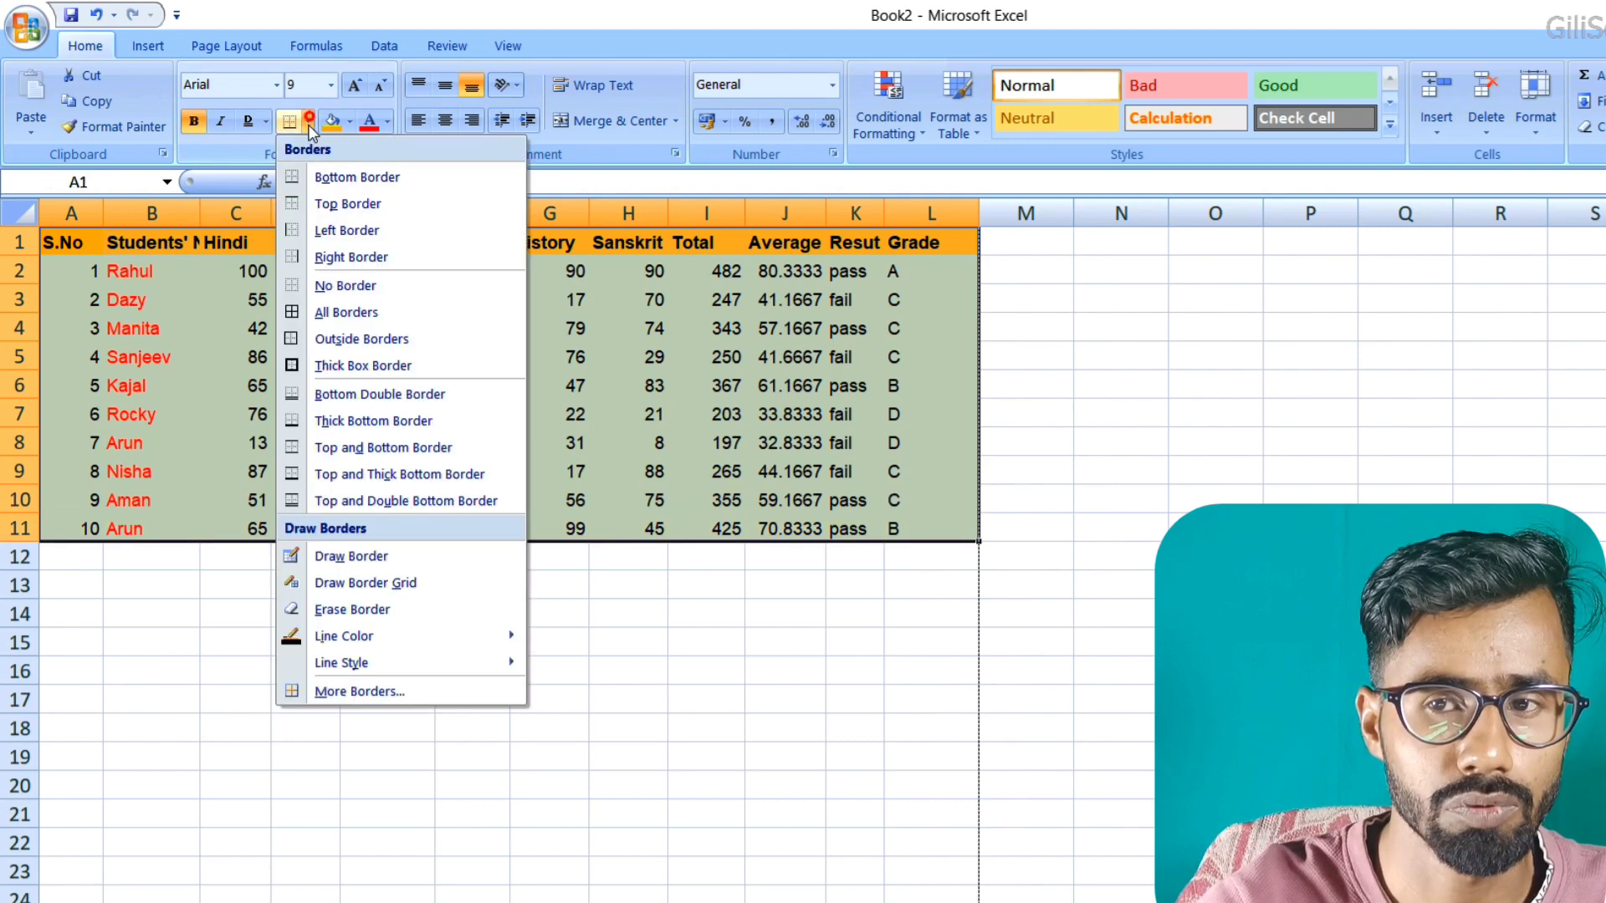
{"action": "left_click", "coordinate": [333, 314]}
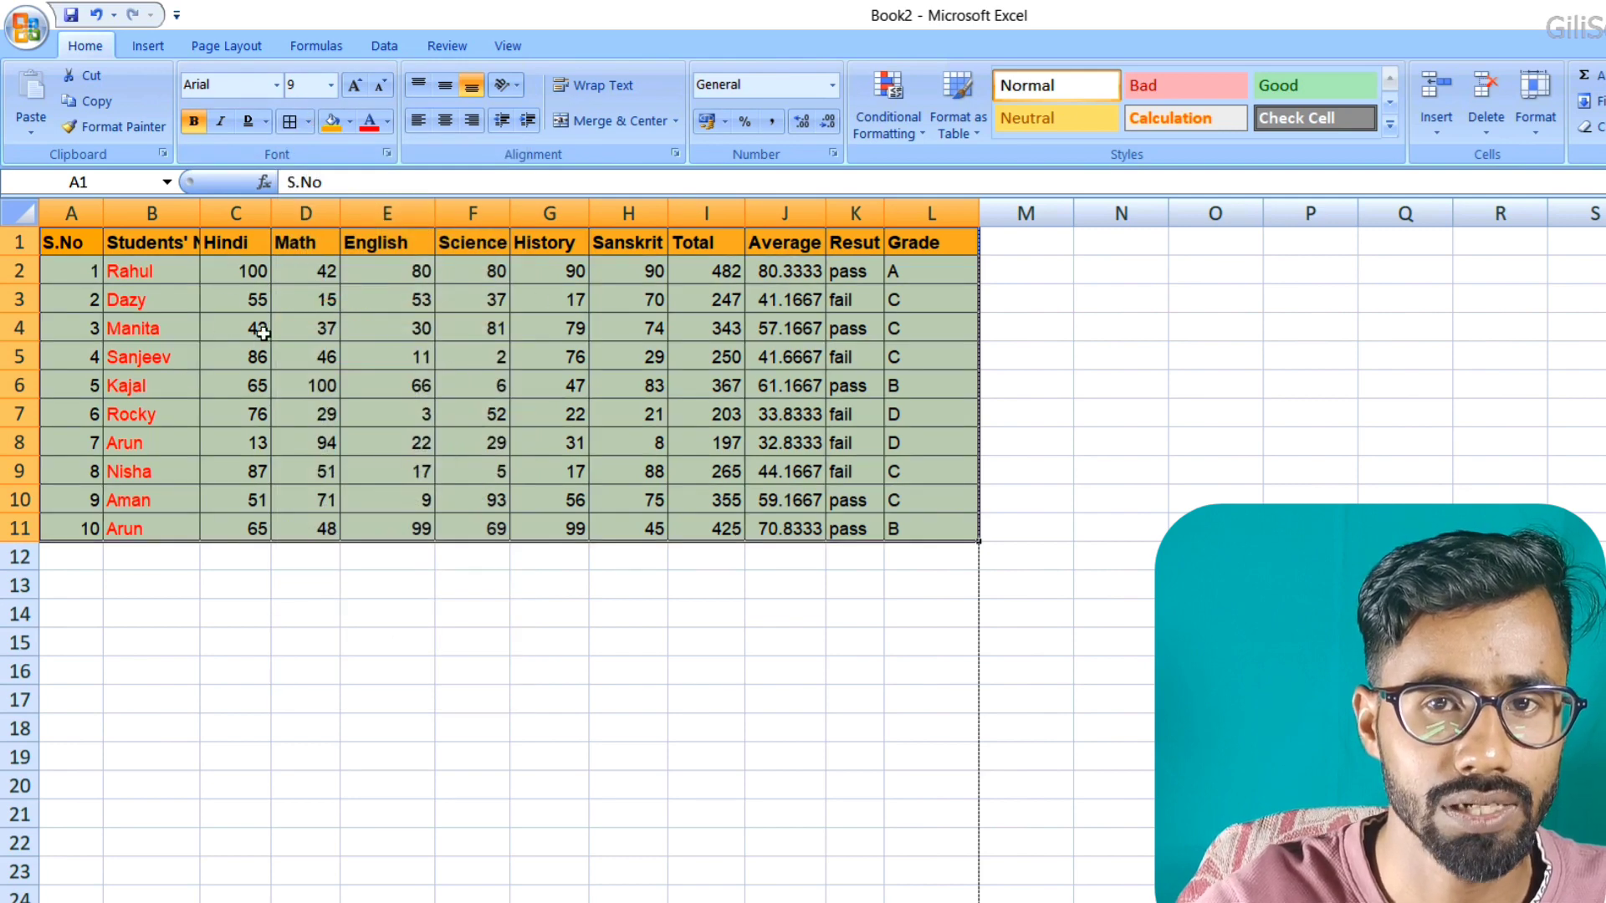
Check the bordered table in Print Preview and go back to the worksheet.
{"action": "left_click", "coordinate": [26, 29]}
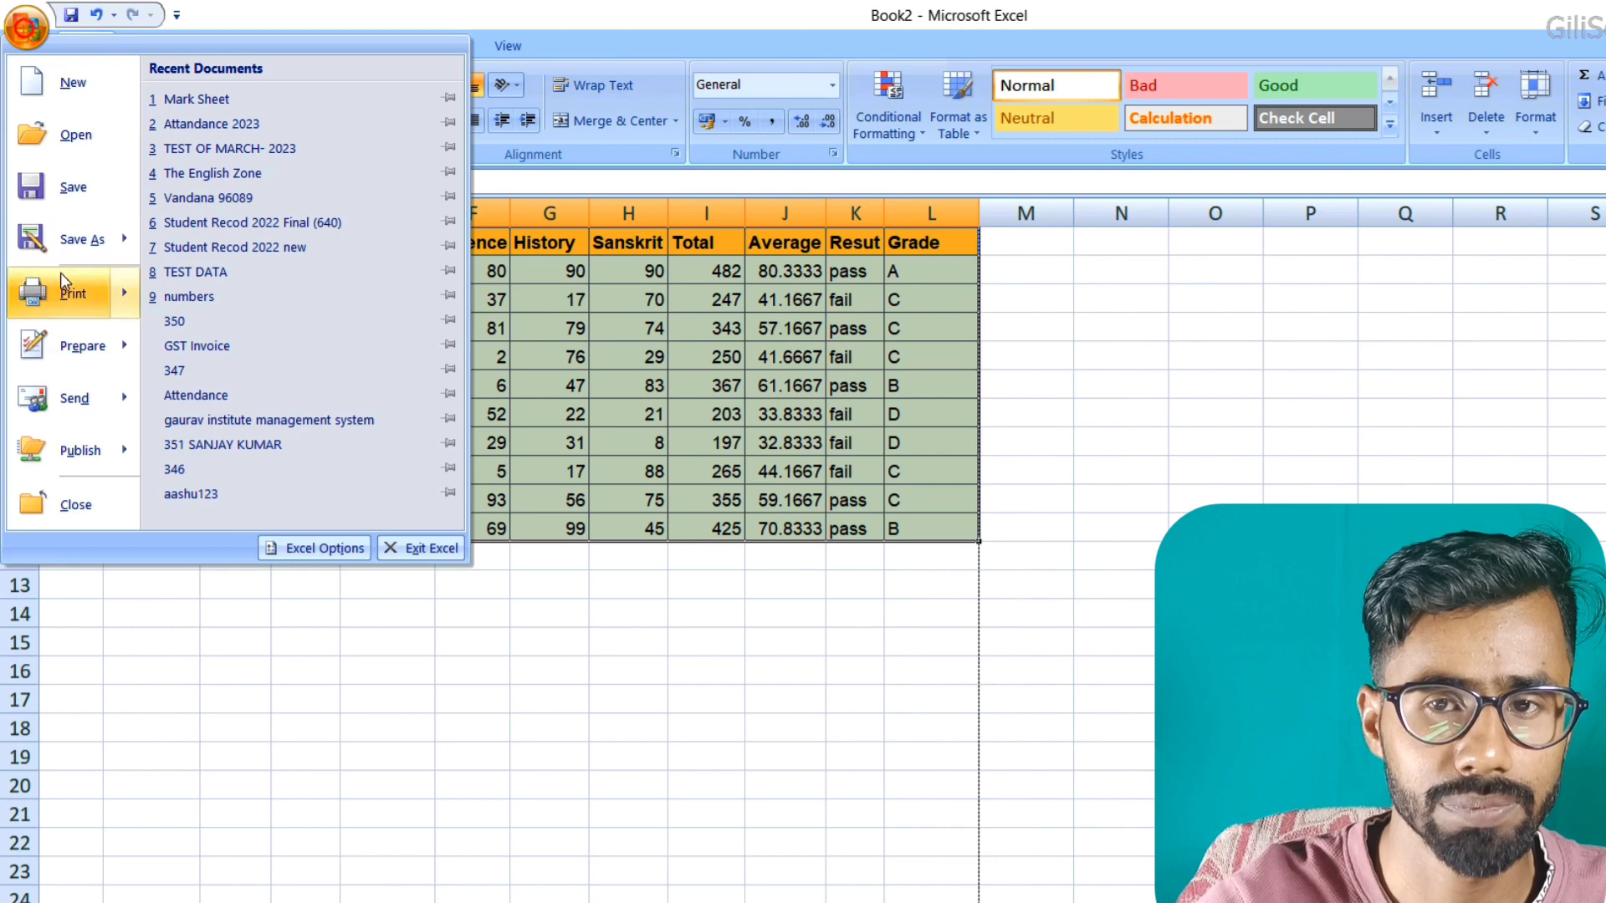
{"action": "mouse_move", "coordinate": [60, 291]}
{"action": "left_click", "coordinate": [271, 254]}
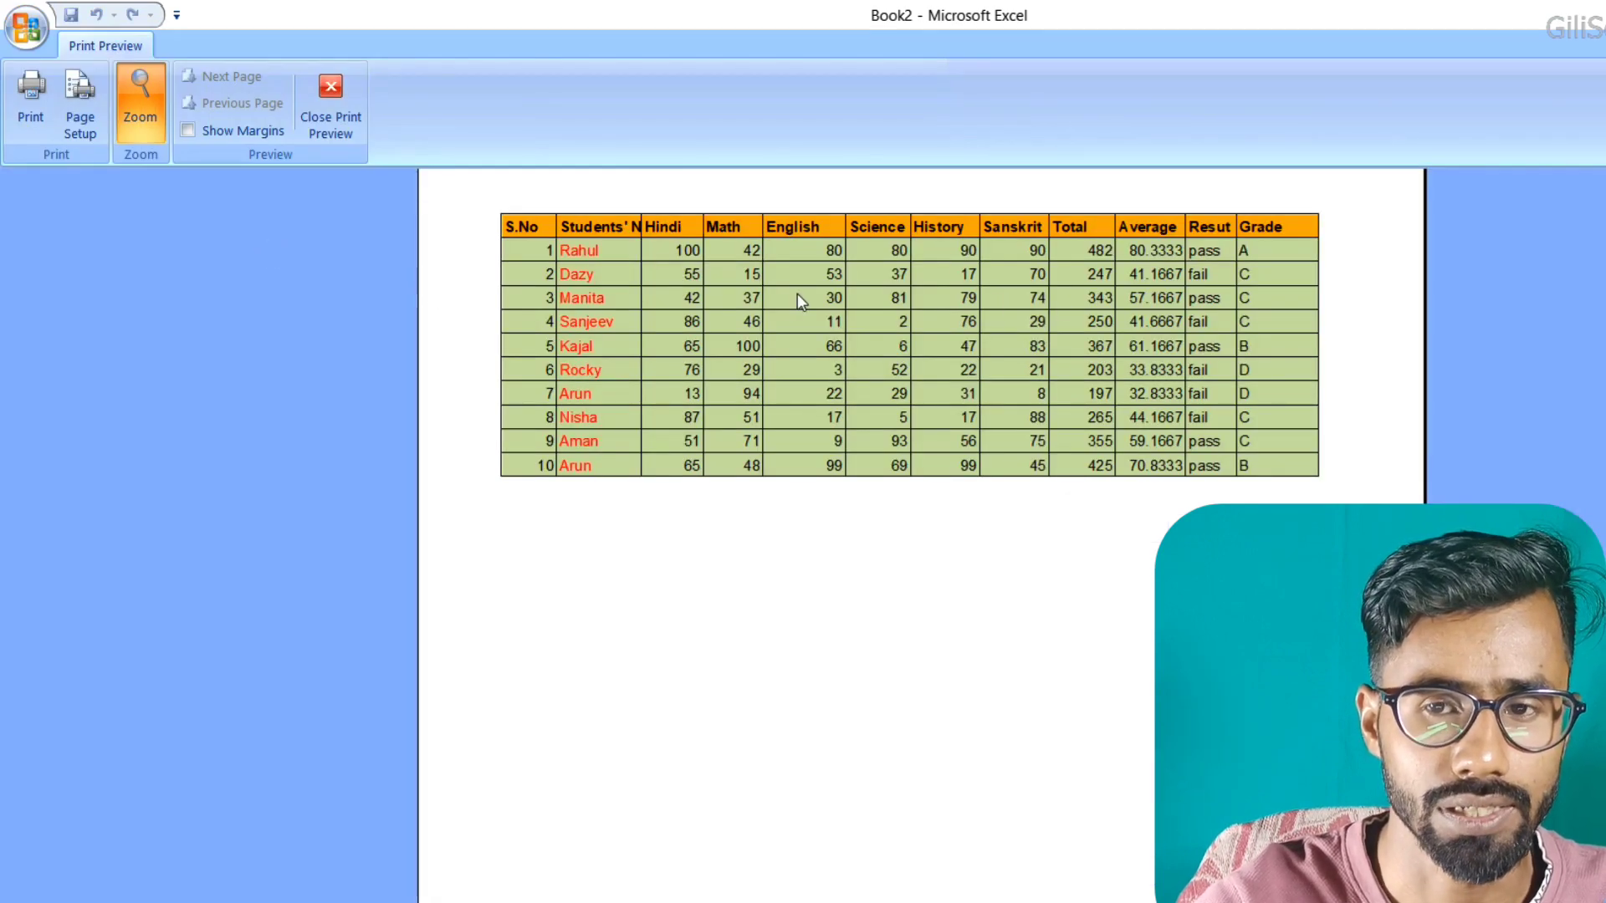
{"action": "left_click", "coordinate": [309, 118]}
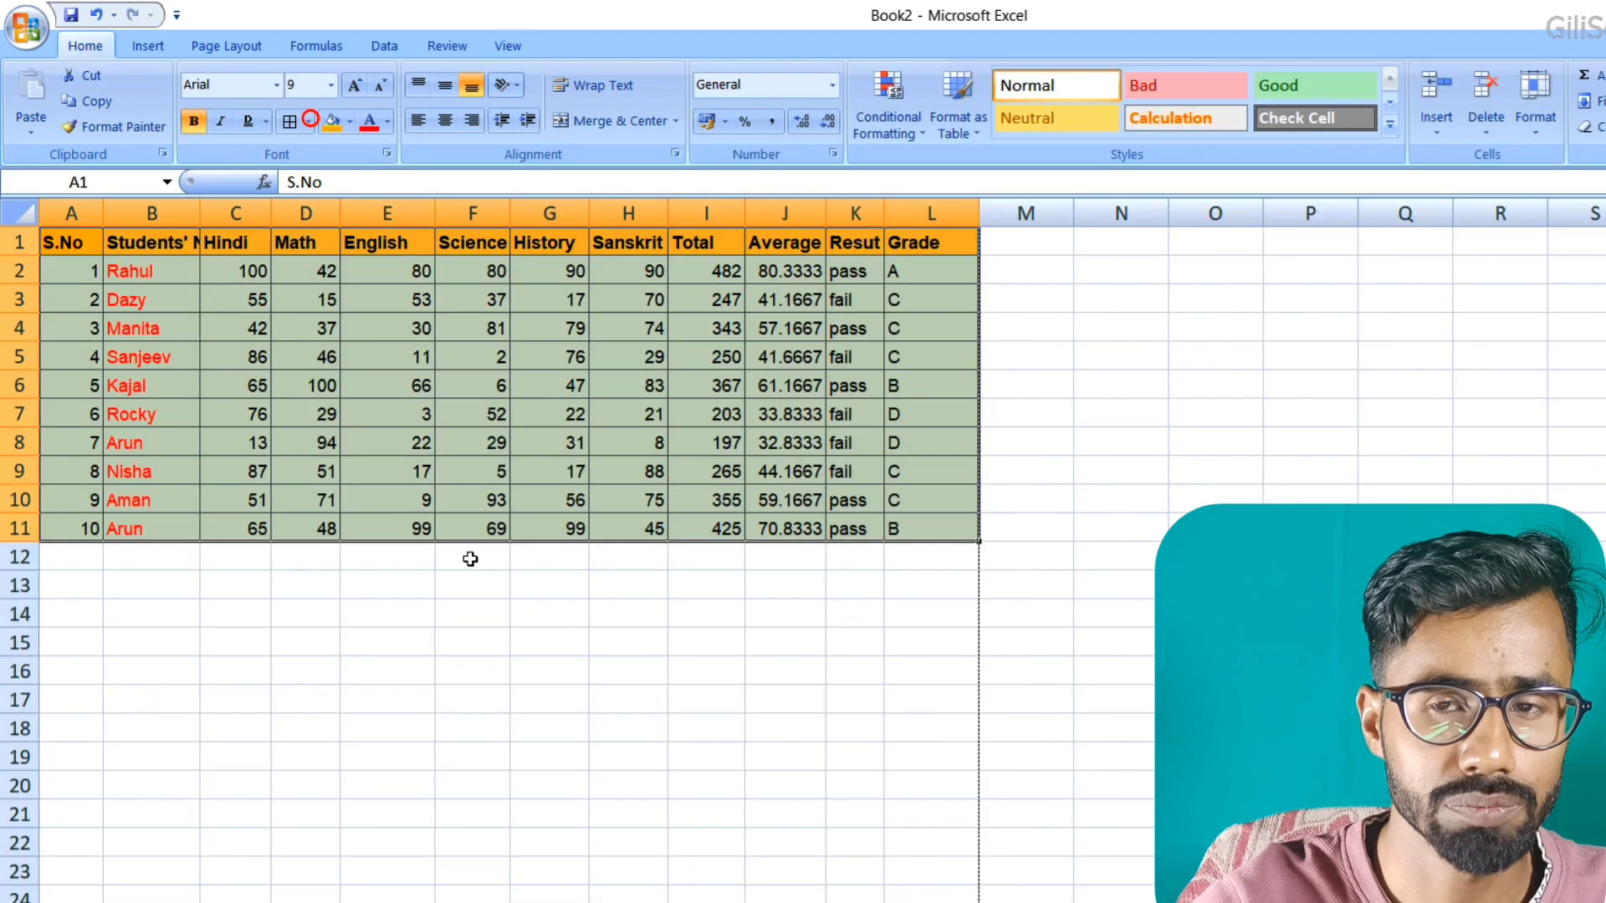
Add a top border and a bottom border to the empty cell E14 below the table.
{"action": "left_click", "coordinate": [406, 614]}
{"action": "left_click", "coordinate": [306, 125]}
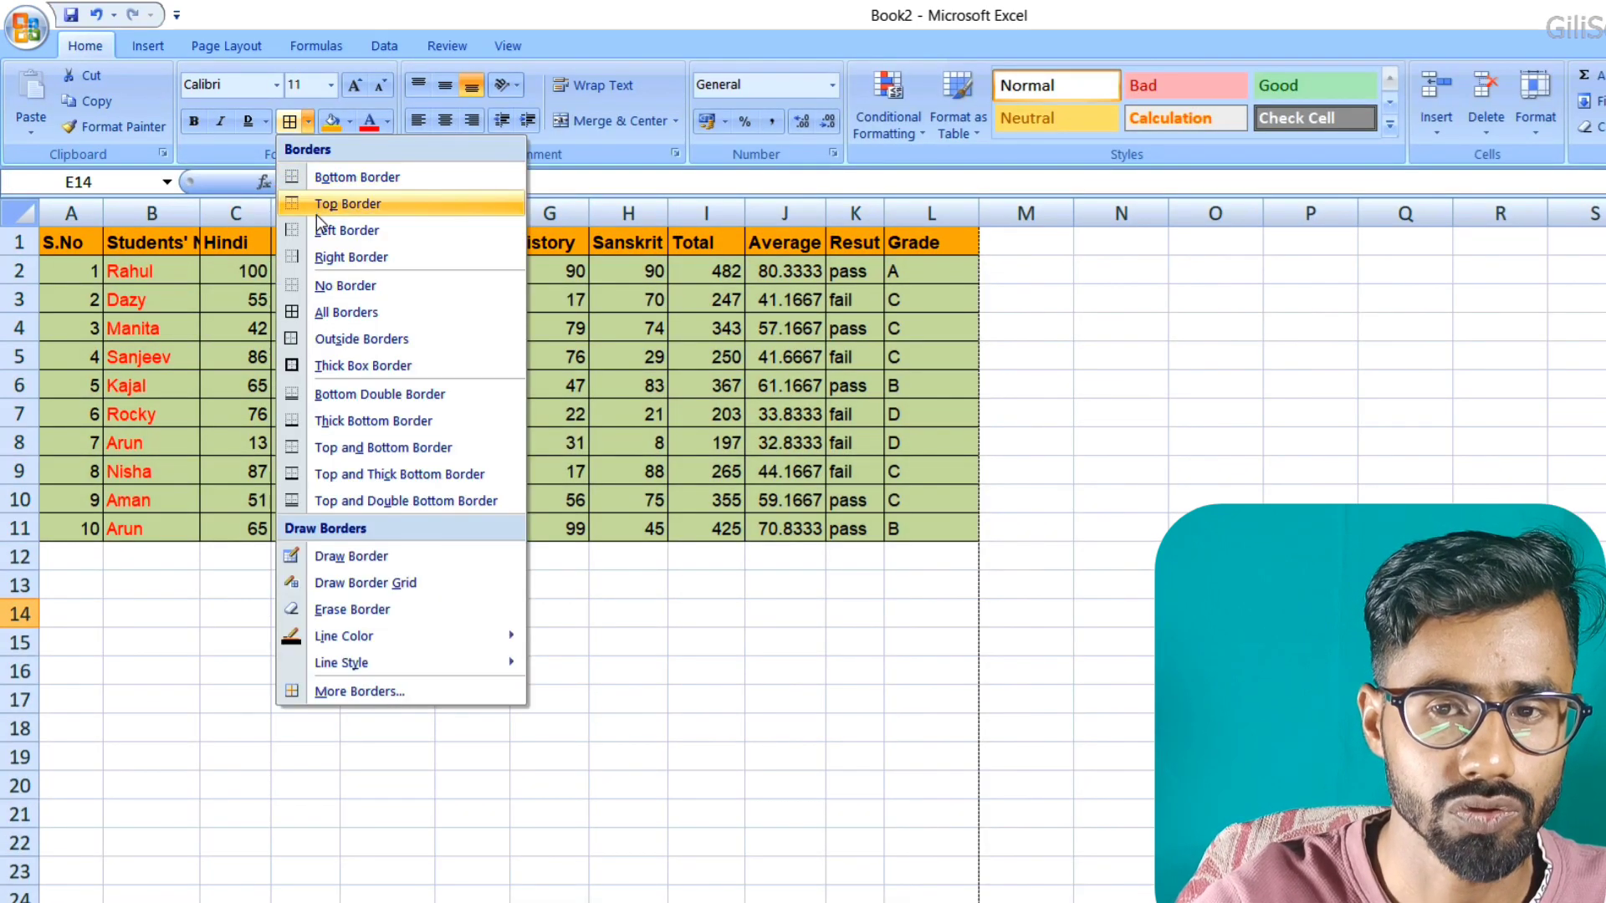
{"action": "left_click", "coordinate": [316, 215]}
{"action": "left_click", "coordinate": [378, 682]}
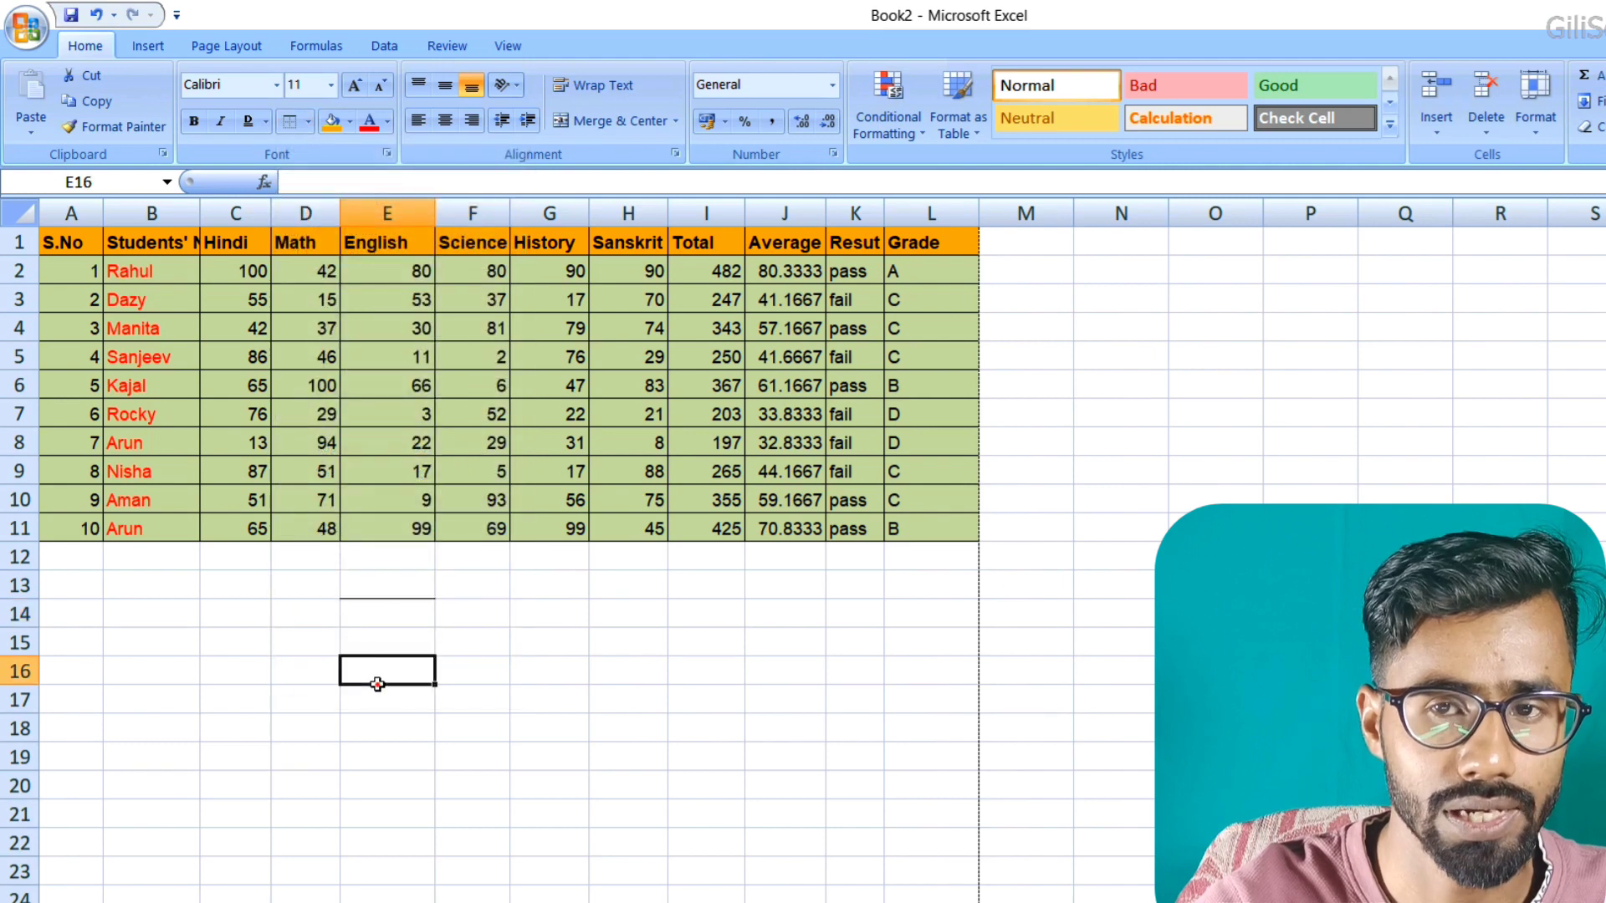
{"action": "left_click", "coordinate": [384, 615]}
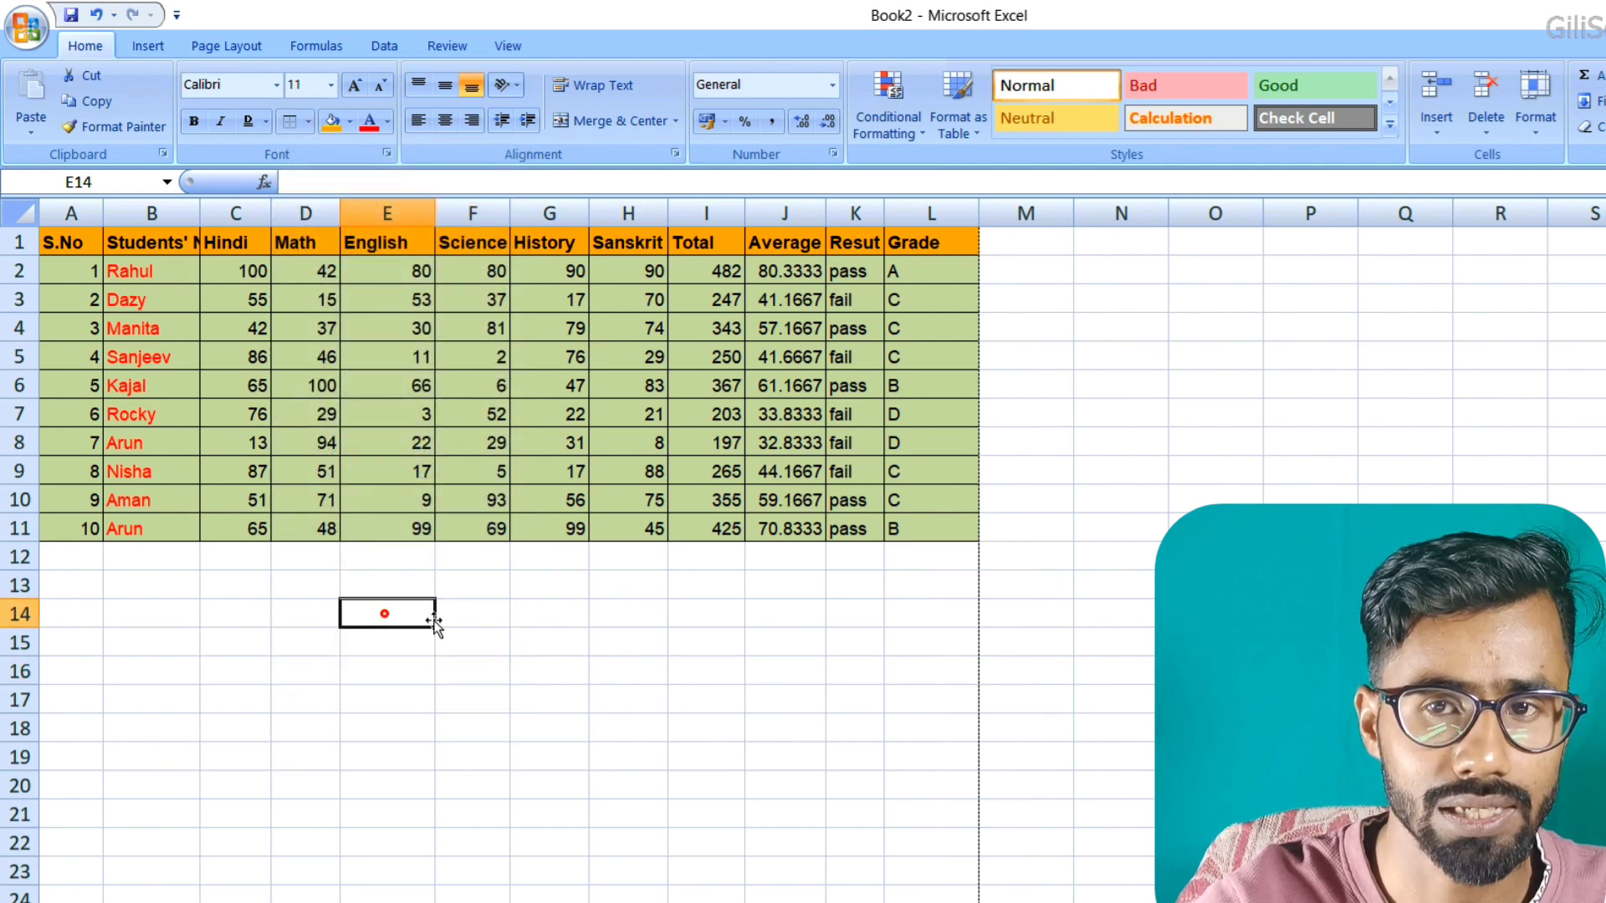
{"action": "left_click", "coordinate": [308, 121]}
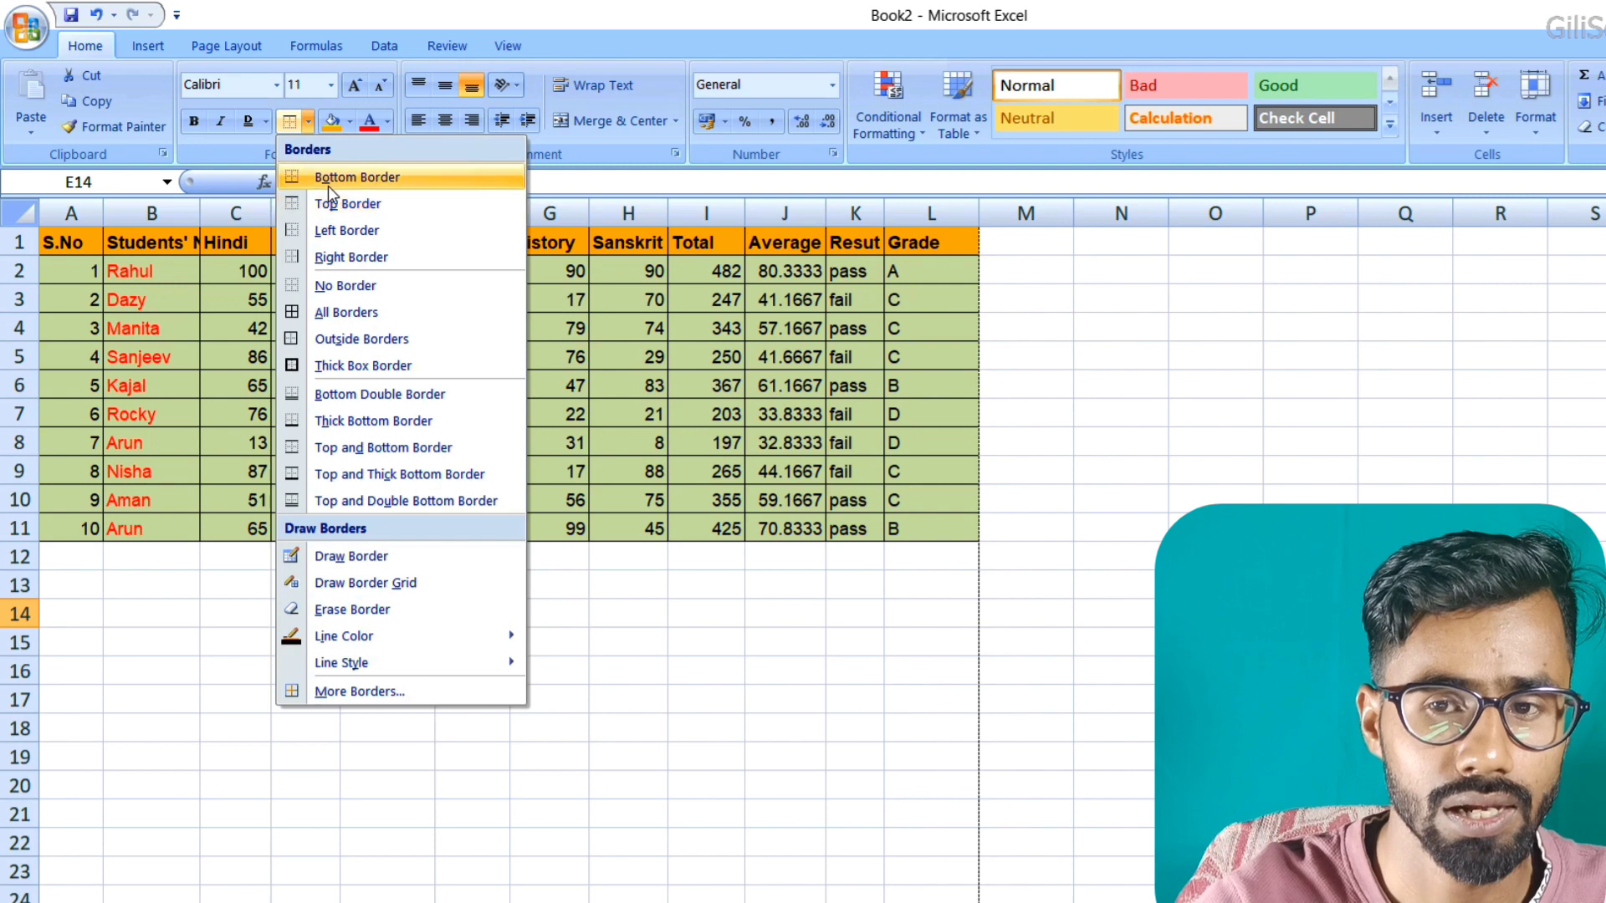
{"action": "left_click", "coordinate": [328, 185]}
{"action": "left_click", "coordinate": [492, 616]}
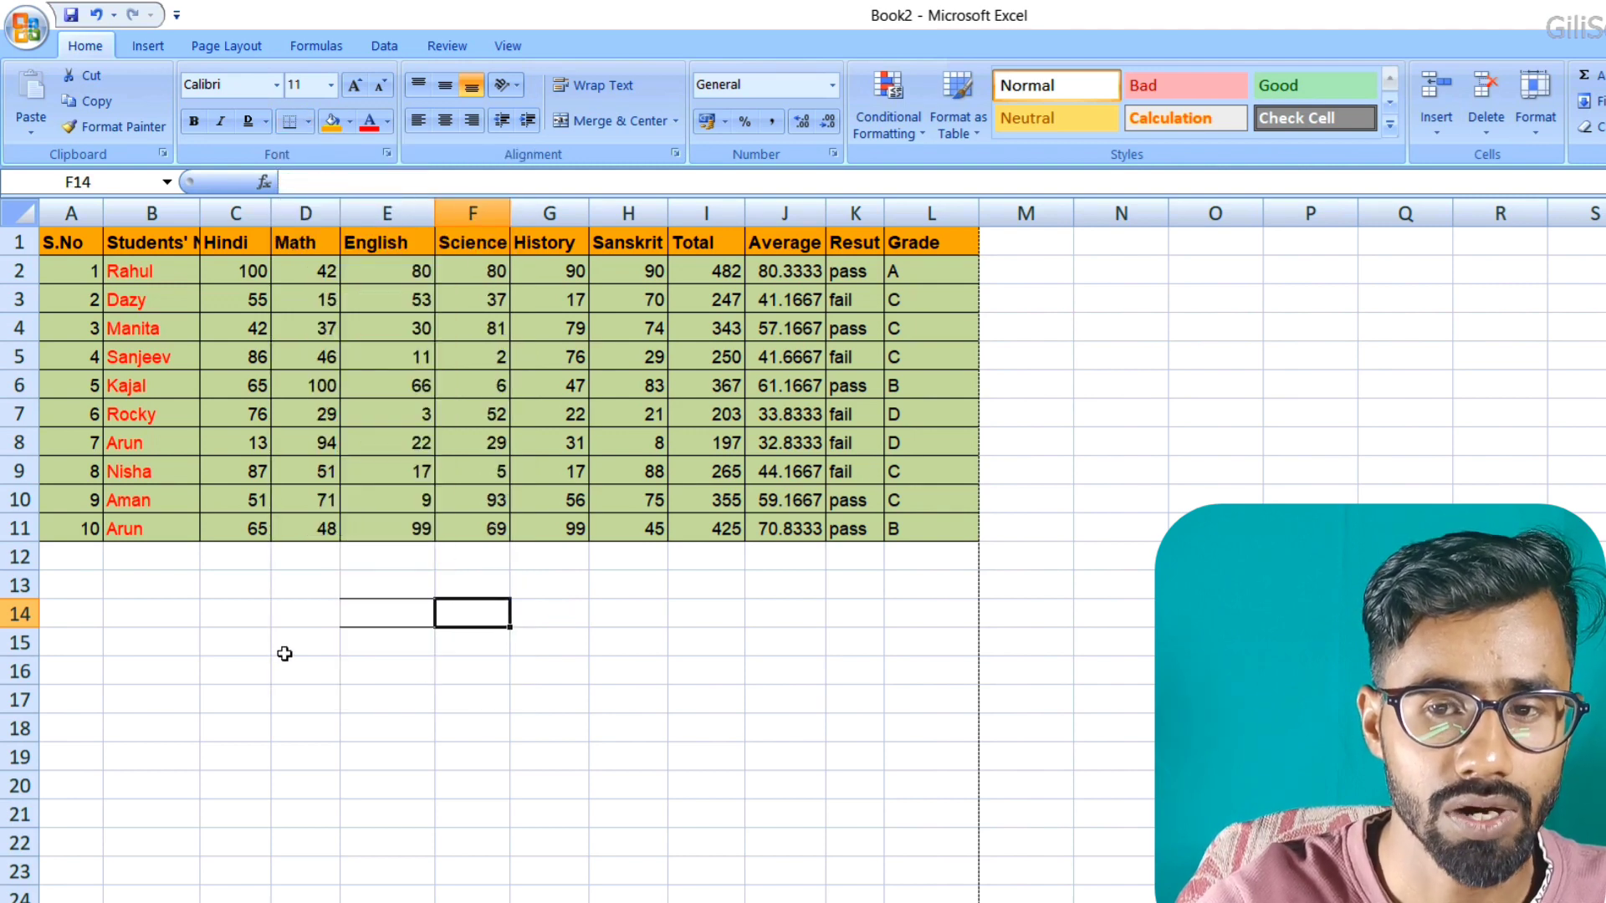
Apply Outside Borders to the blank range D15:H20.
{"action": "left_click_drag", "start_coordinate": [285, 654], "coordinate": [638, 781]}
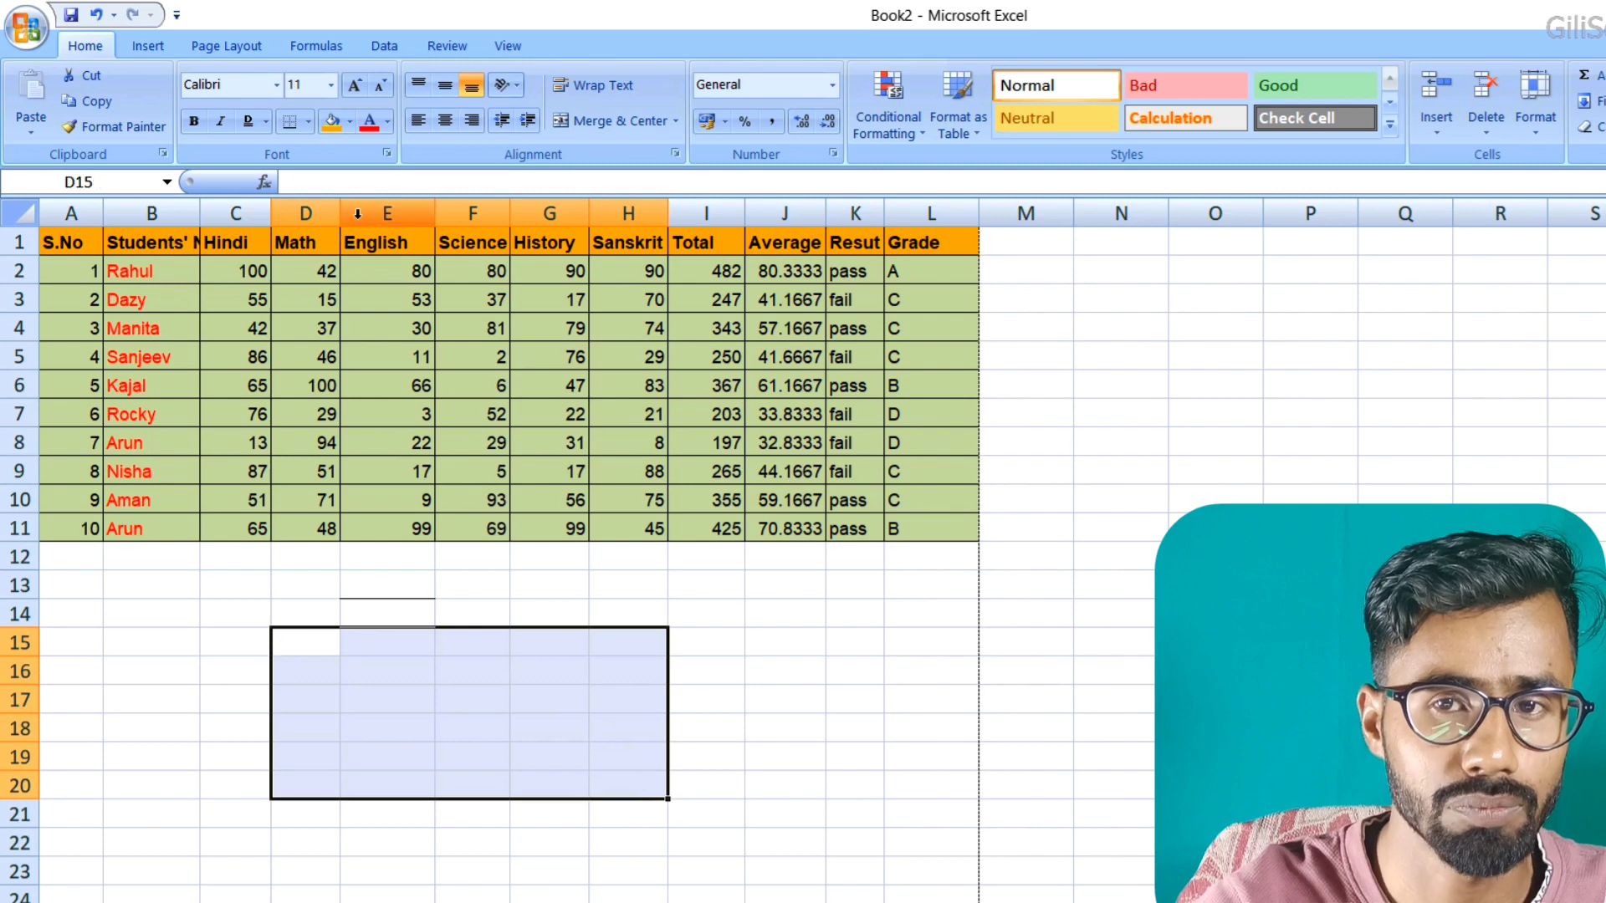
{"action": "left_click", "coordinate": [309, 122]}
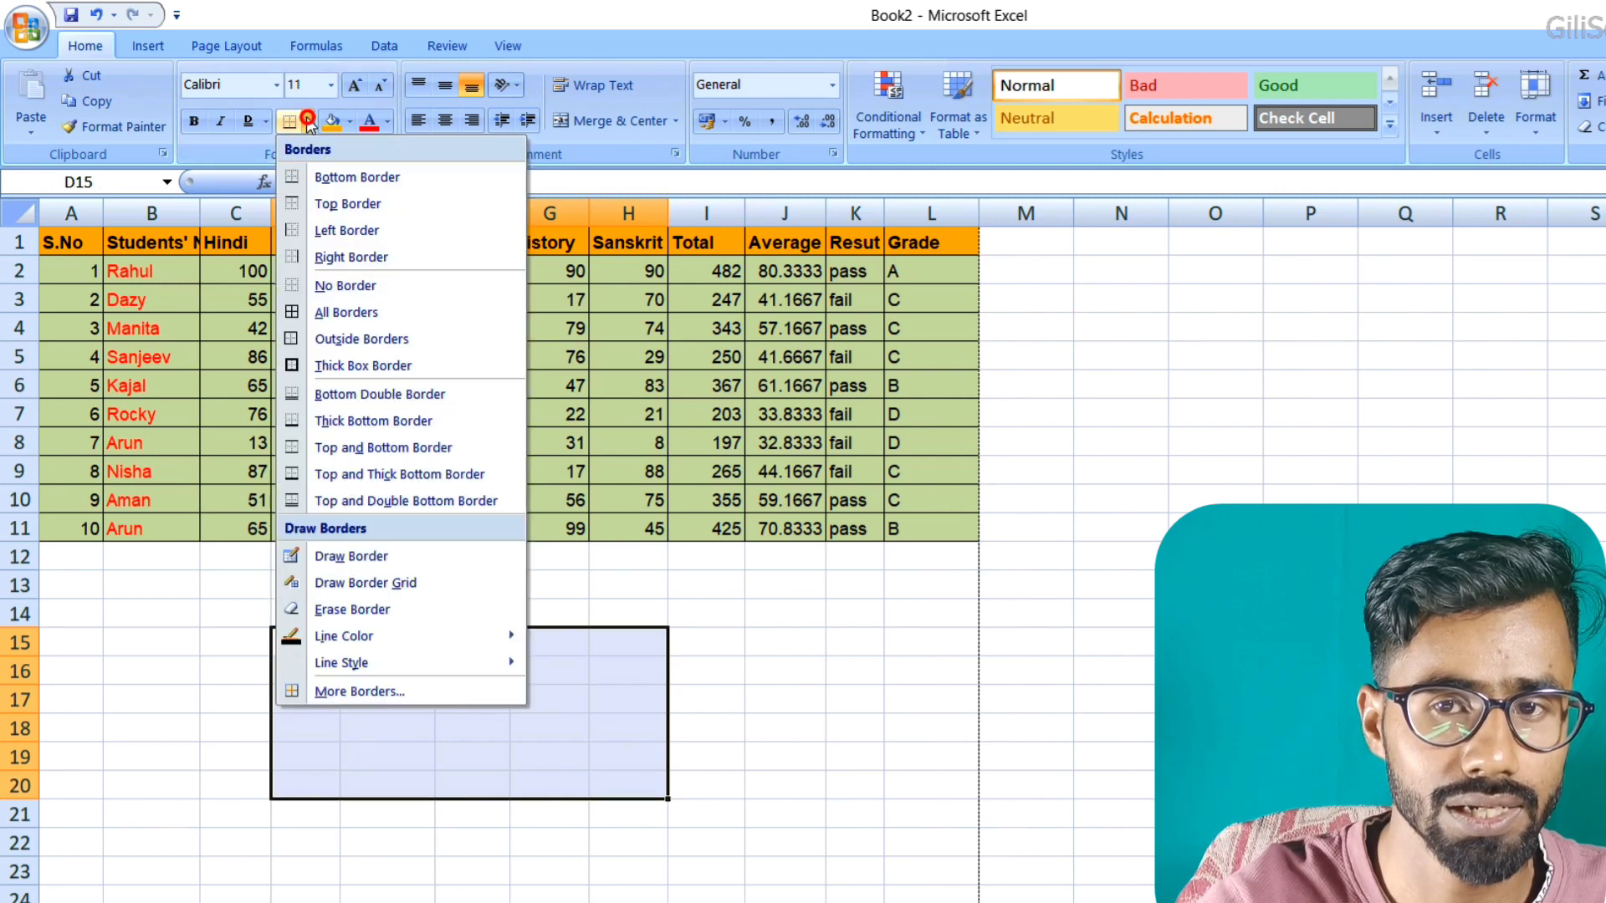
{"action": "left_click", "coordinate": [338, 340]}
{"action": "left_click", "coordinate": [727, 683]}
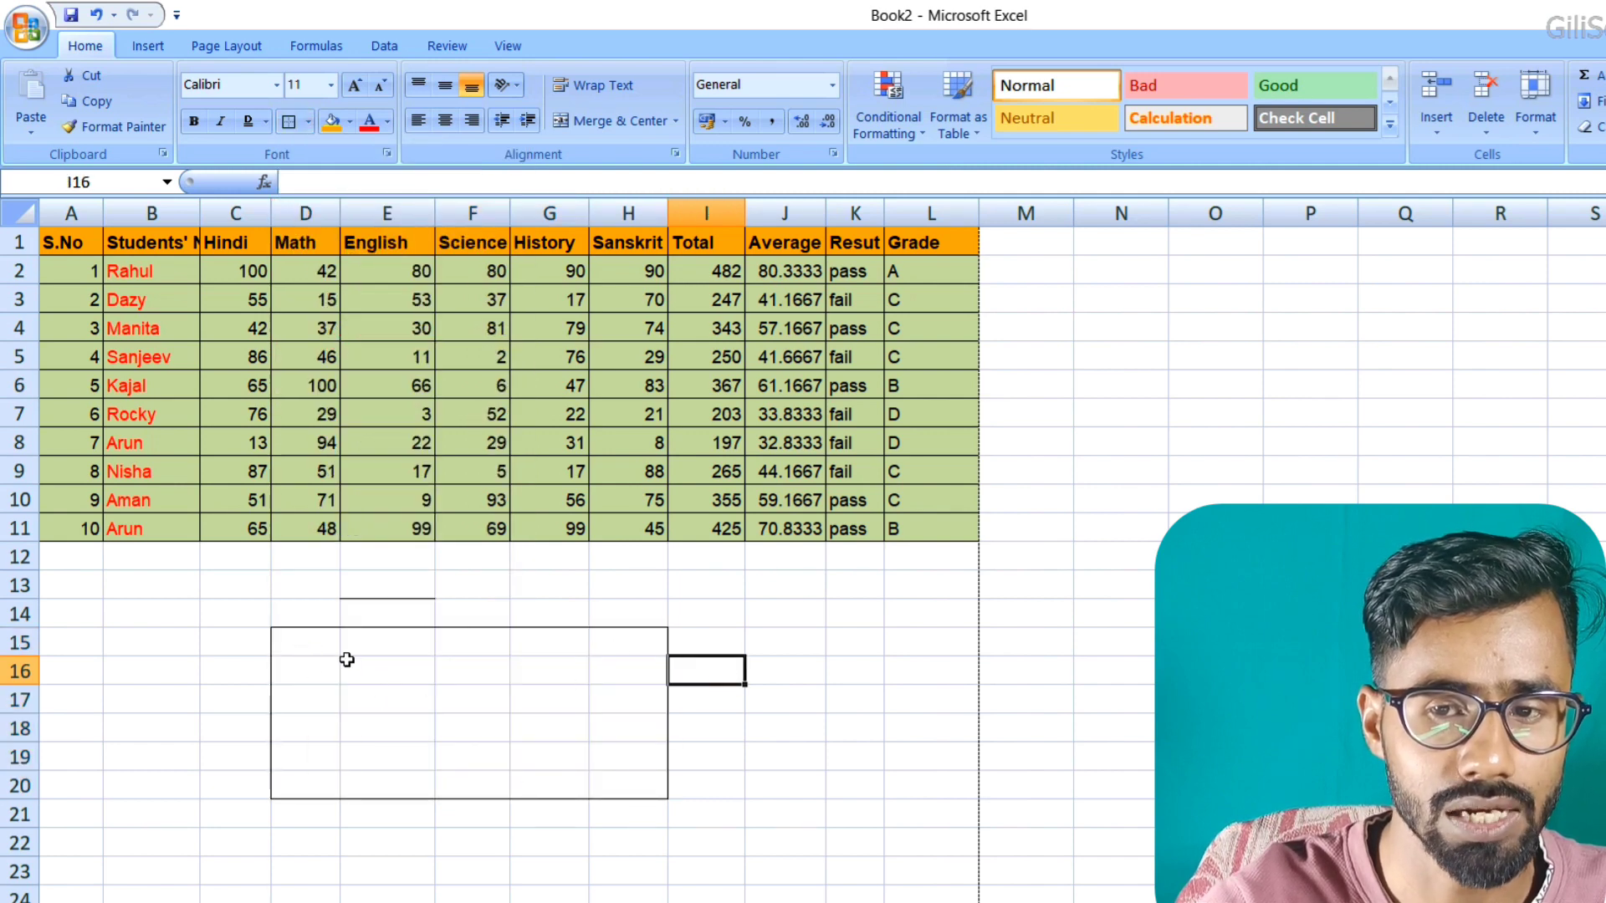
Apply All Borders to the range E16:G18 inside the outlined box.
{"action": "left_click_drag", "start_coordinate": [344, 660], "coordinate": [548, 737]}
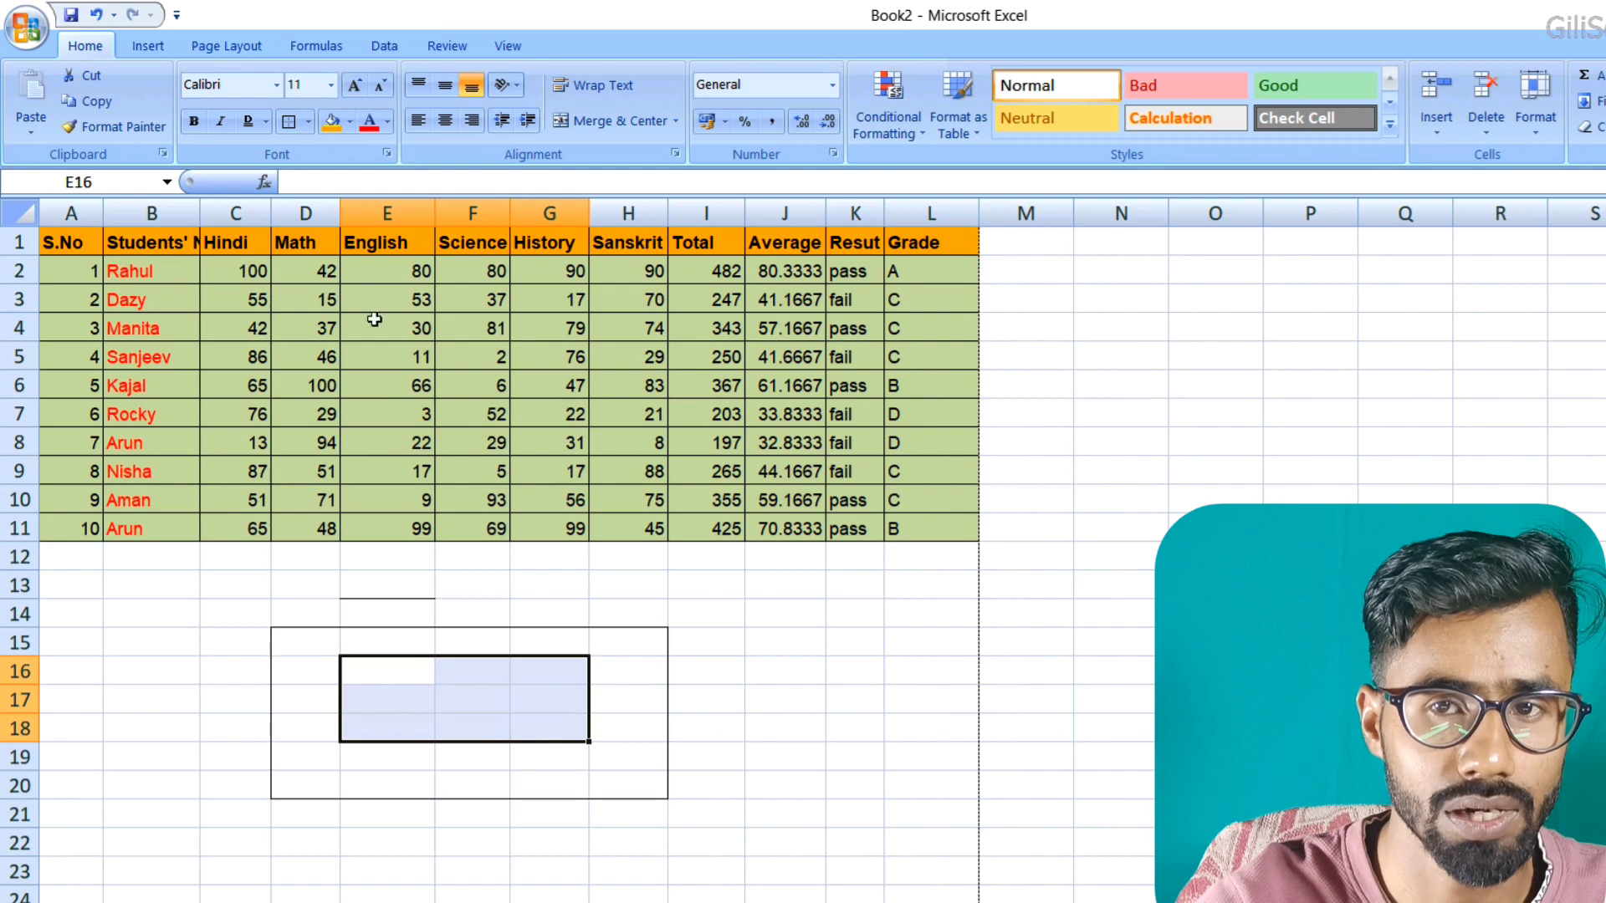
{"action": "left_click", "coordinate": [306, 120]}
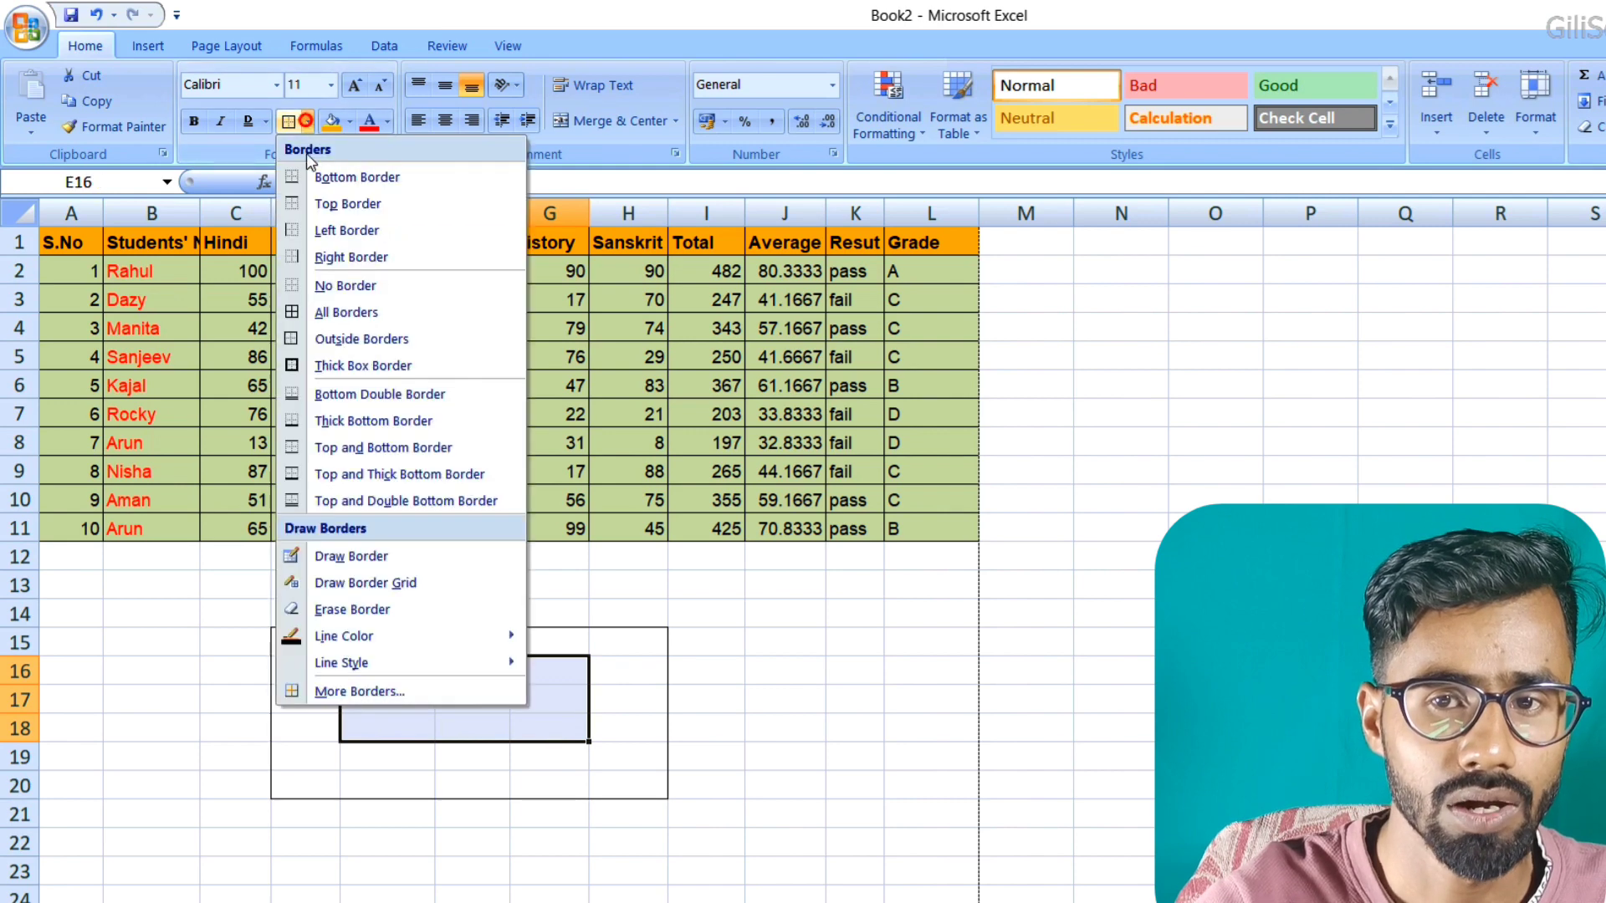
{"action": "left_click", "coordinate": [320, 318]}
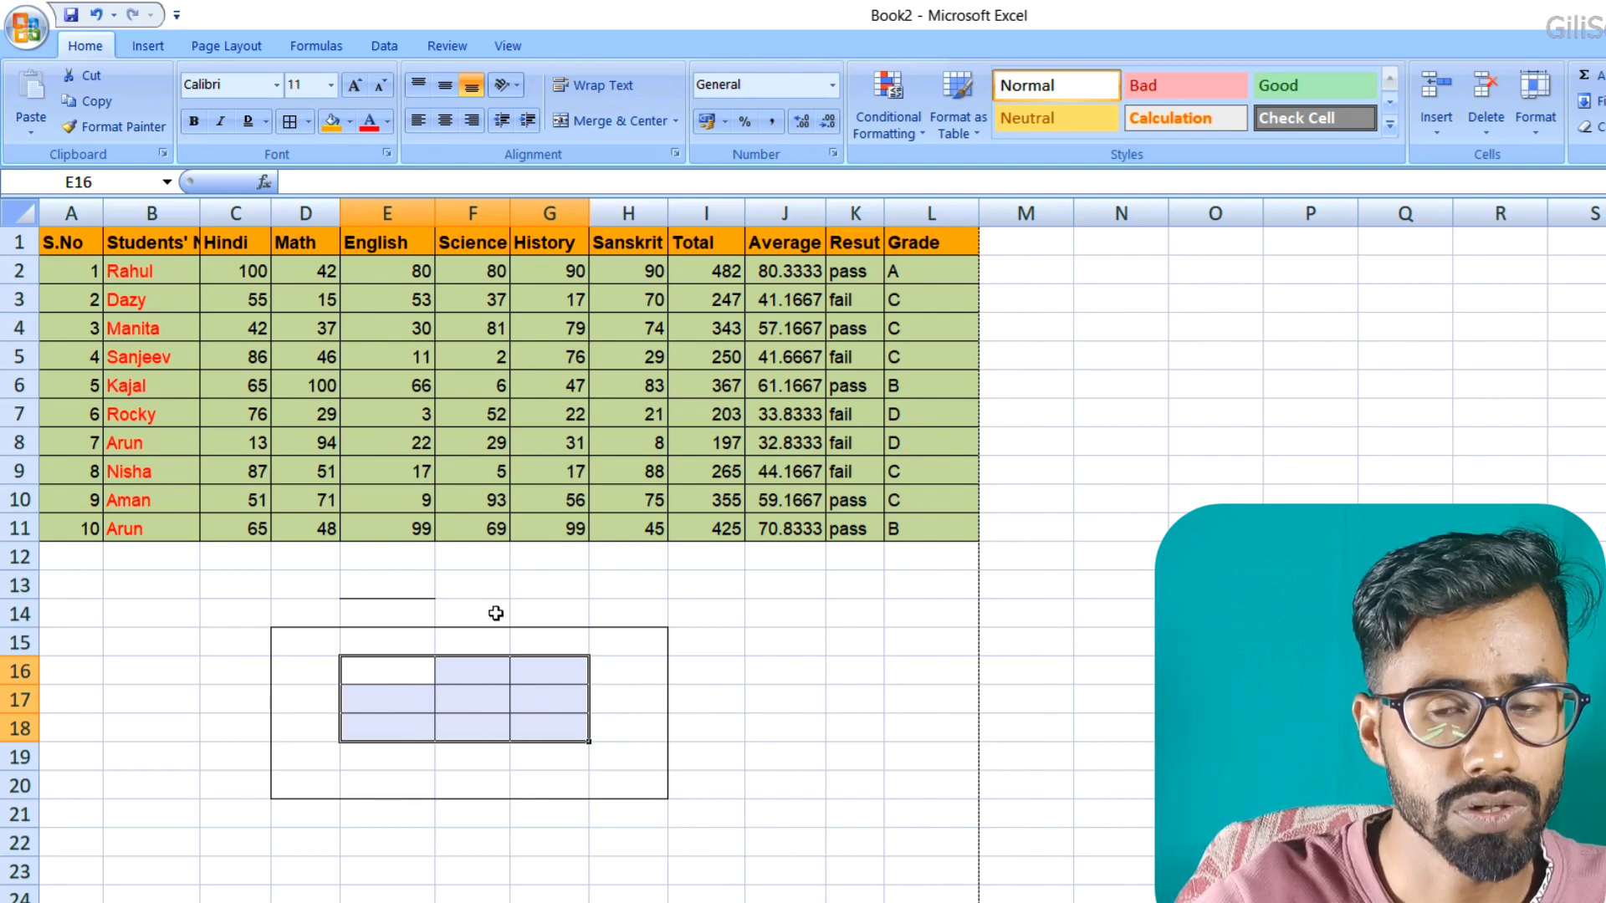
{"action": "left_click", "coordinate": [496, 613]}
Open the detailed border settings for the empty cell F13 and try several line styles, ending on the thick solid line.
{"action": "left_click", "coordinate": [449, 578]}
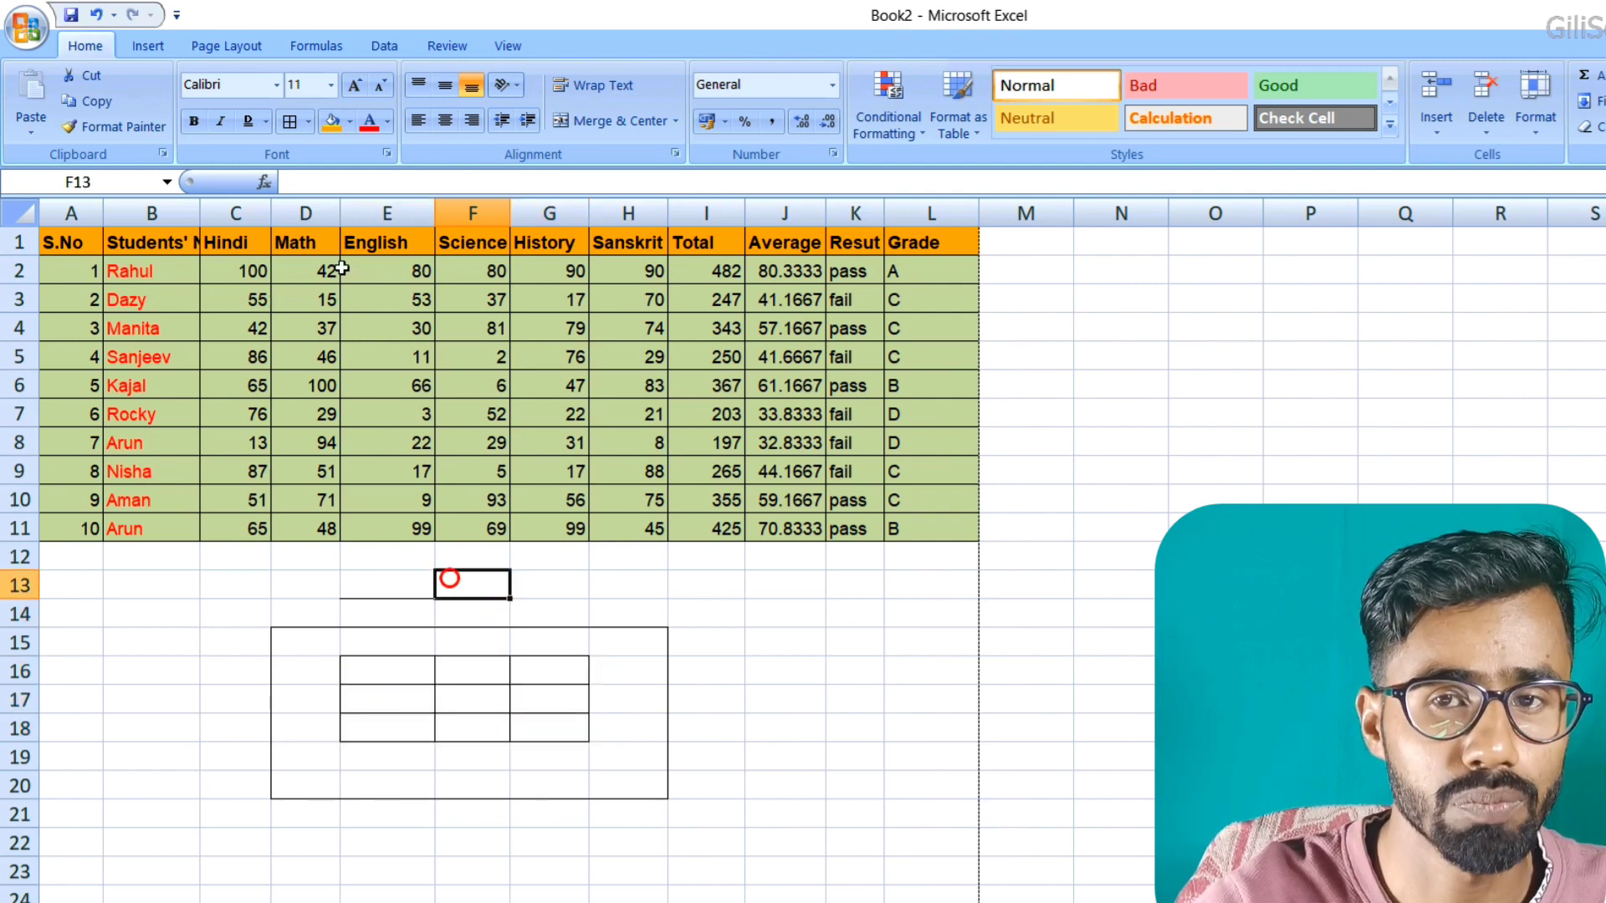
{"action": "left_click", "coordinate": [308, 121]}
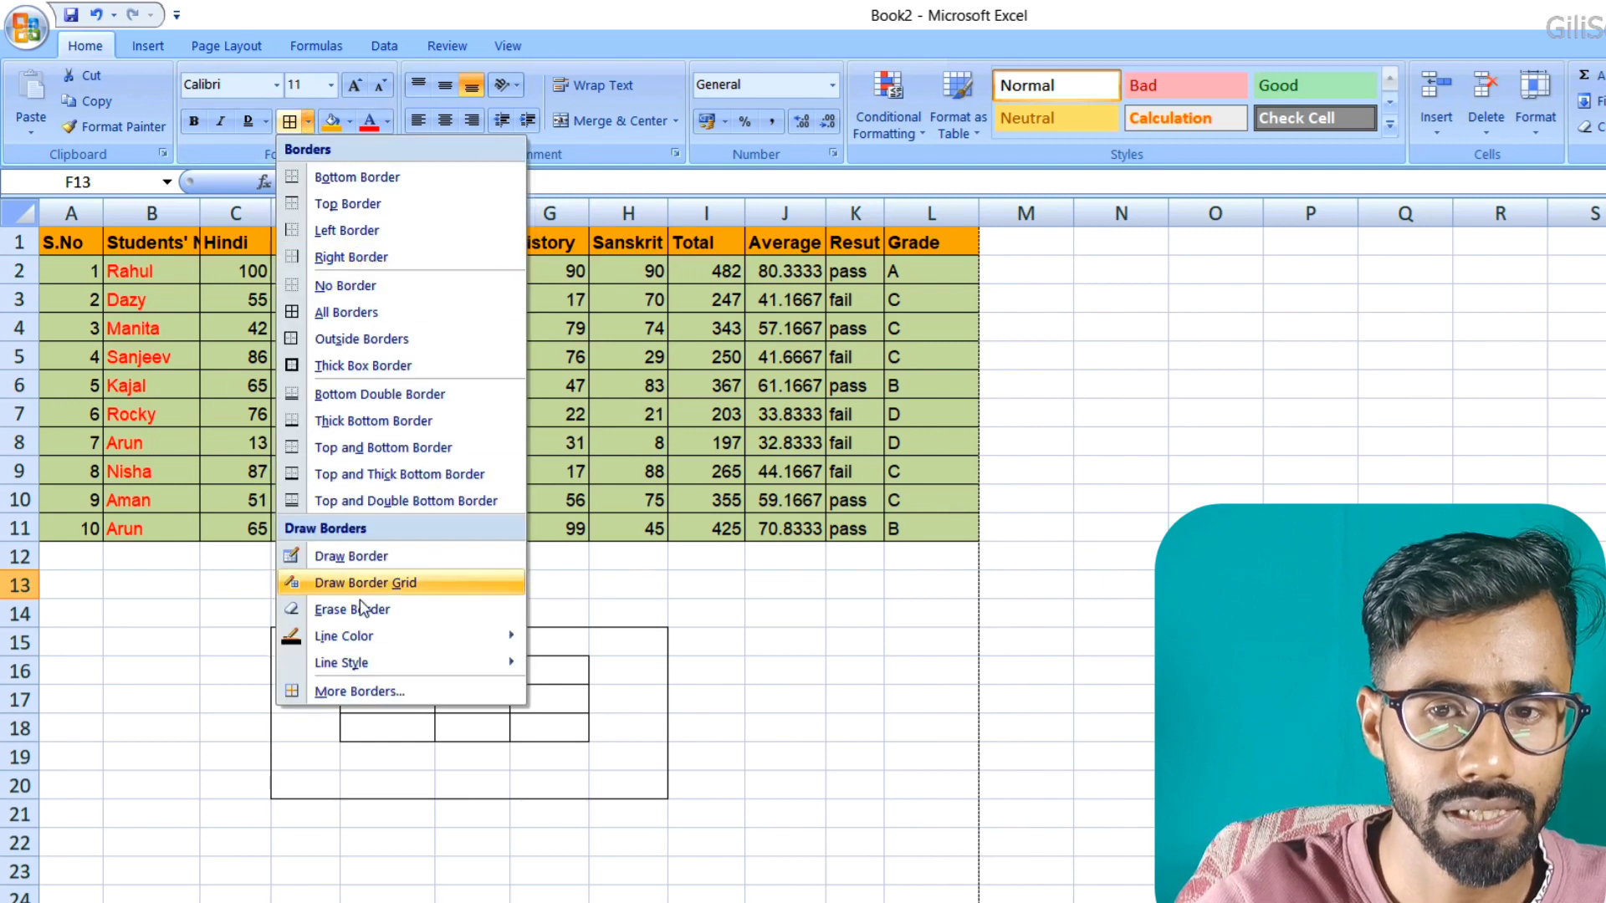
{"action": "left_click", "coordinate": [366, 691]}
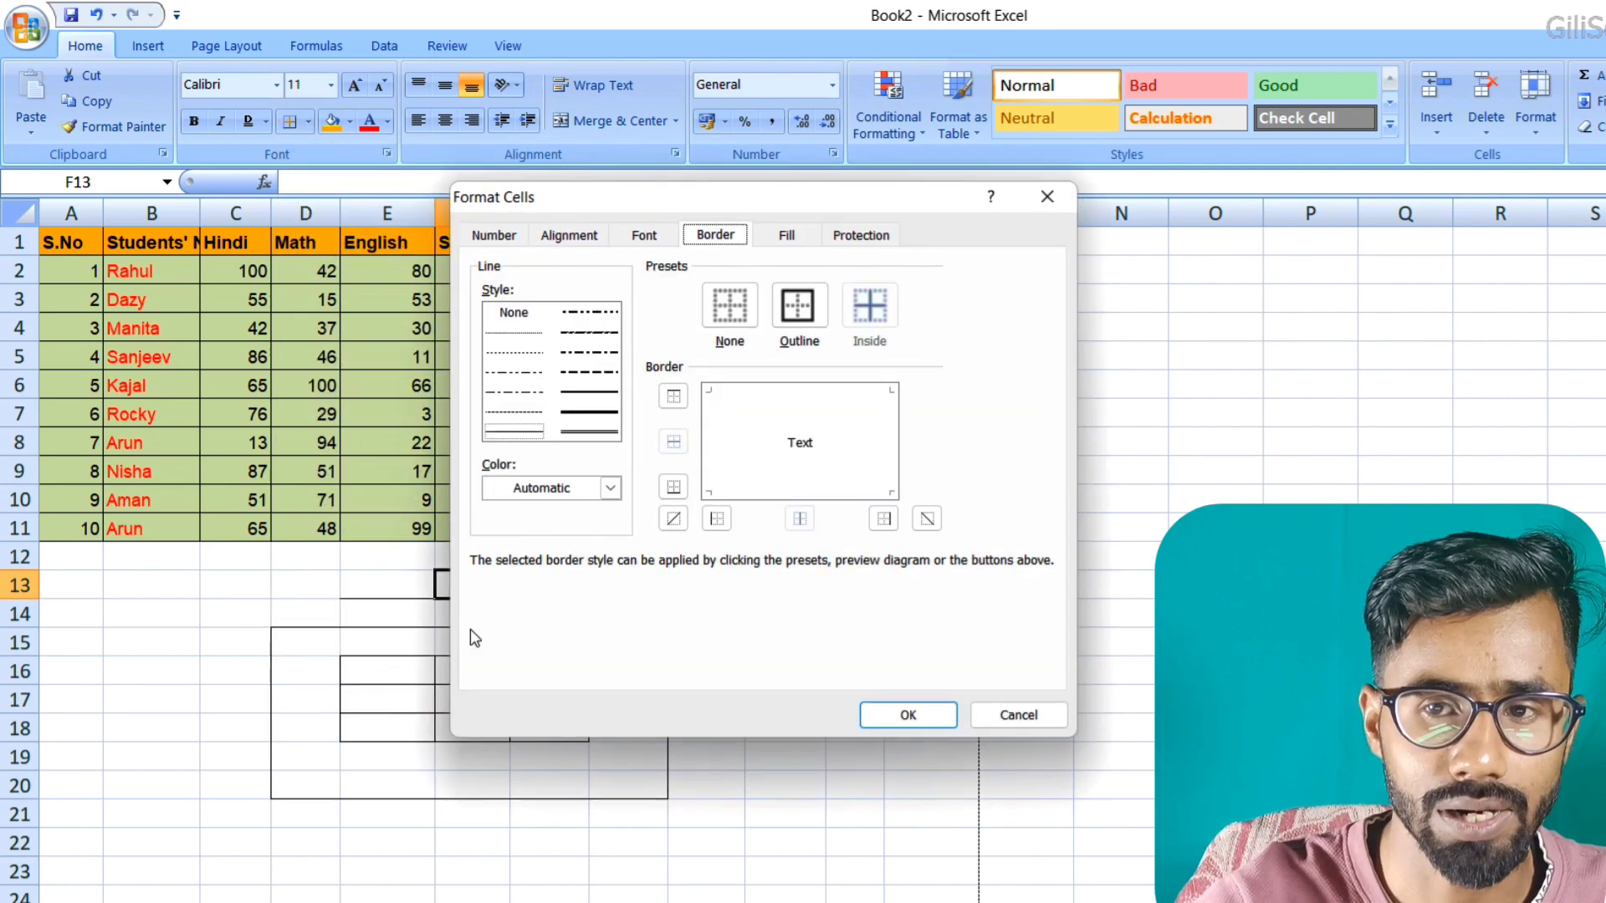
{"action": "left_click", "coordinate": [524, 357]}
{"action": "left_click", "coordinate": [521, 378]}
{"action": "left_click", "coordinate": [522, 410]}
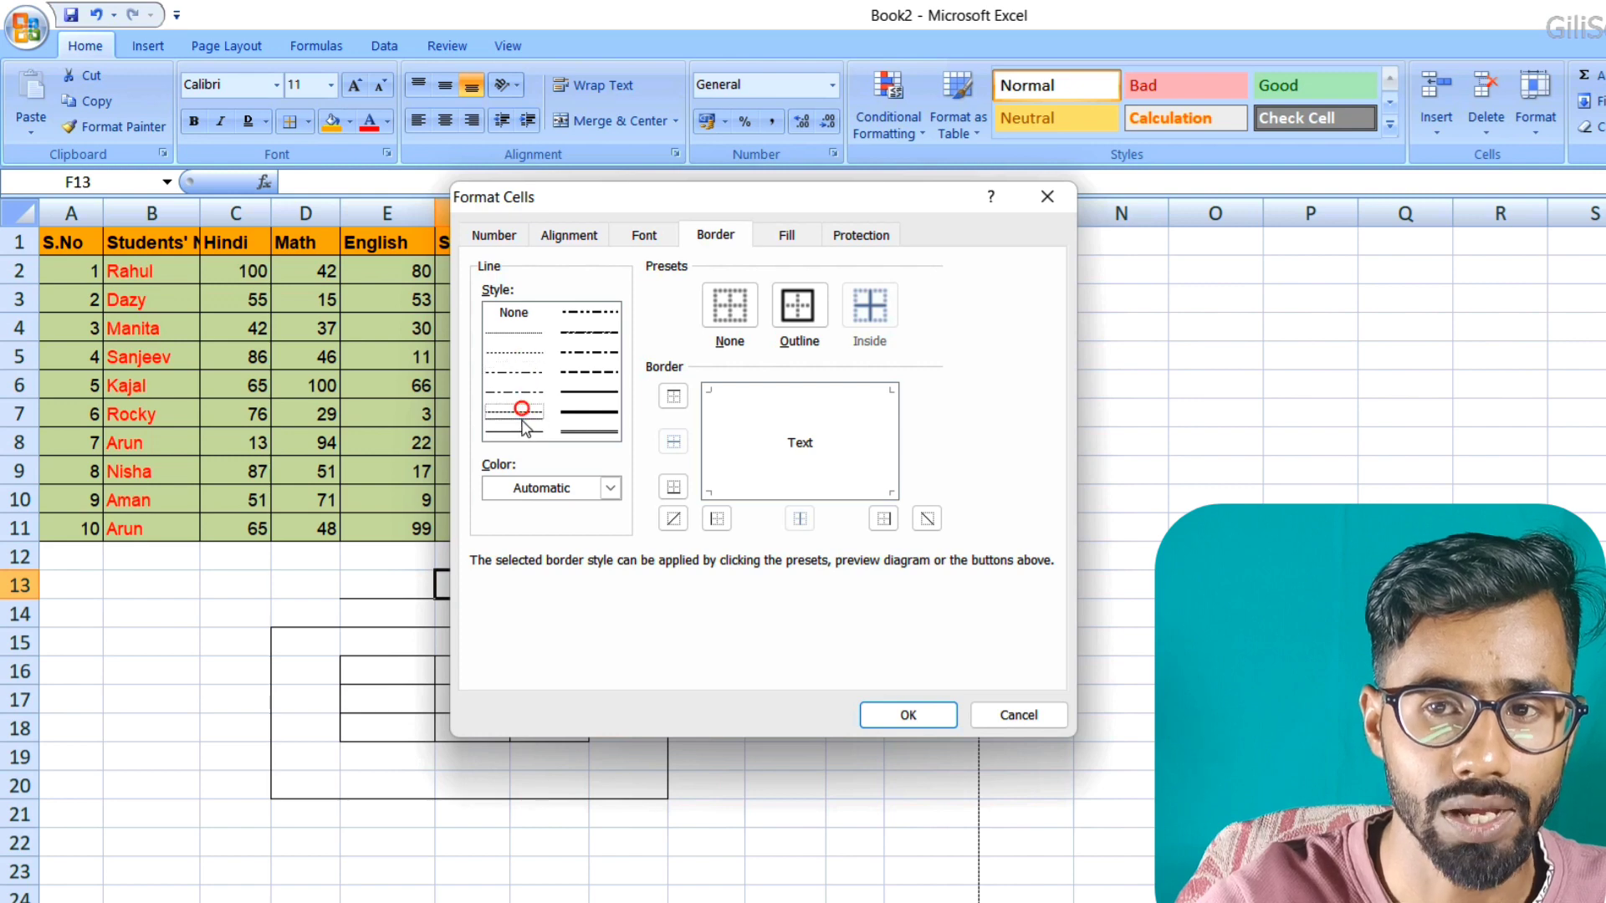
{"action": "left_click", "coordinate": [522, 420]}
{"action": "left_click", "coordinate": [578, 393]}
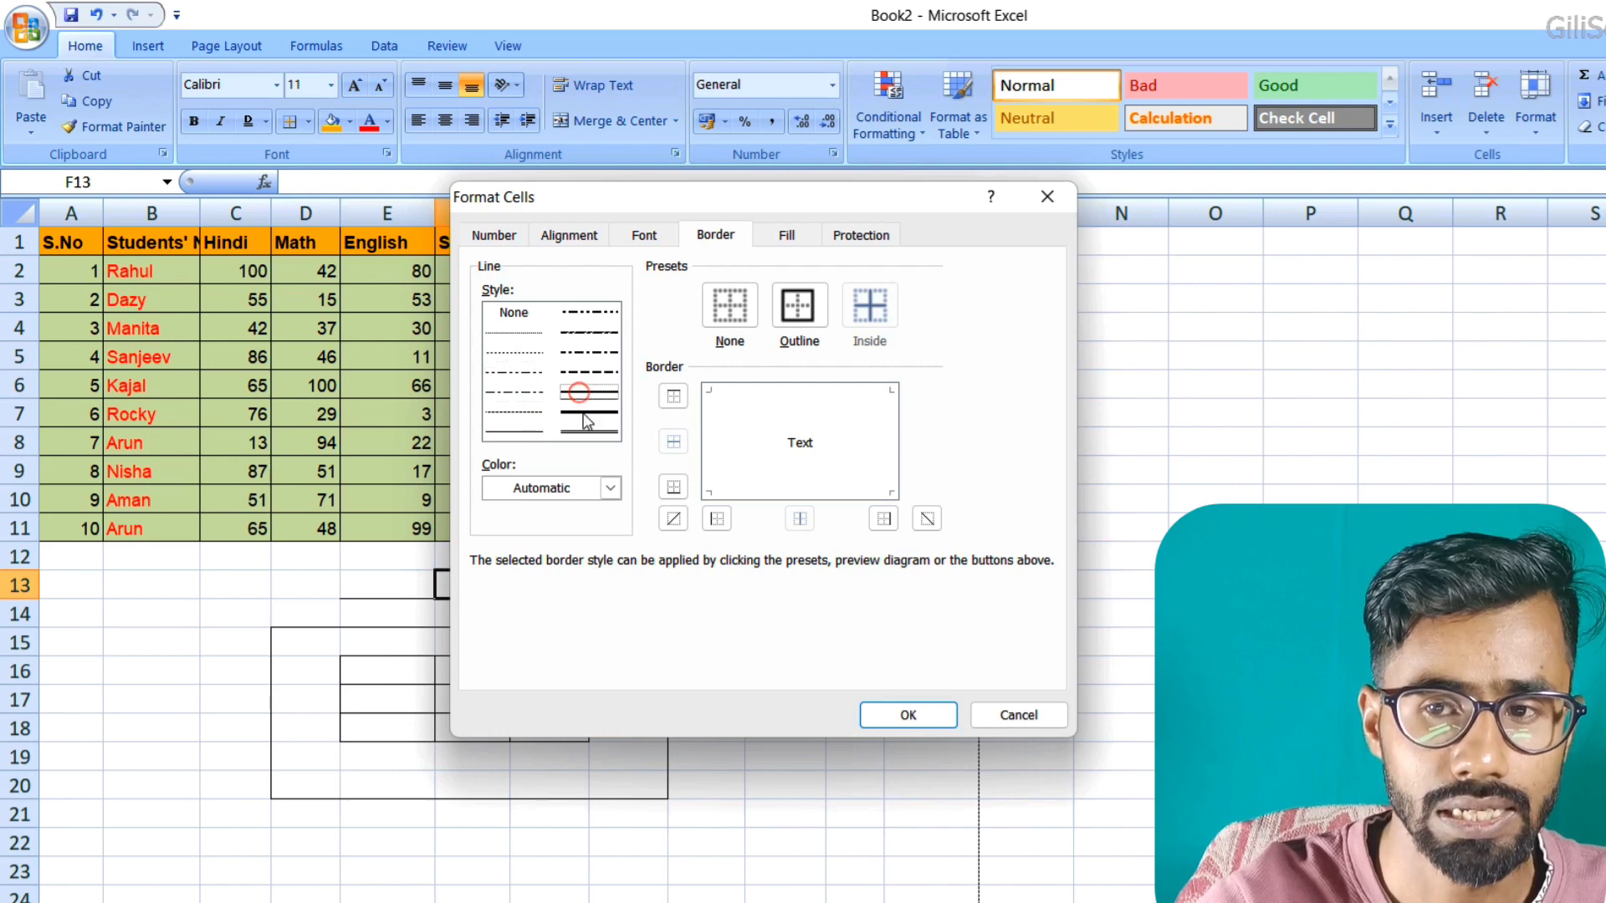
{"action": "left_click", "coordinate": [583, 413]}
Set the border line colour to red with the thick solid style and accept the settings without assigning any edge.
{"action": "left_click", "coordinate": [575, 490]}
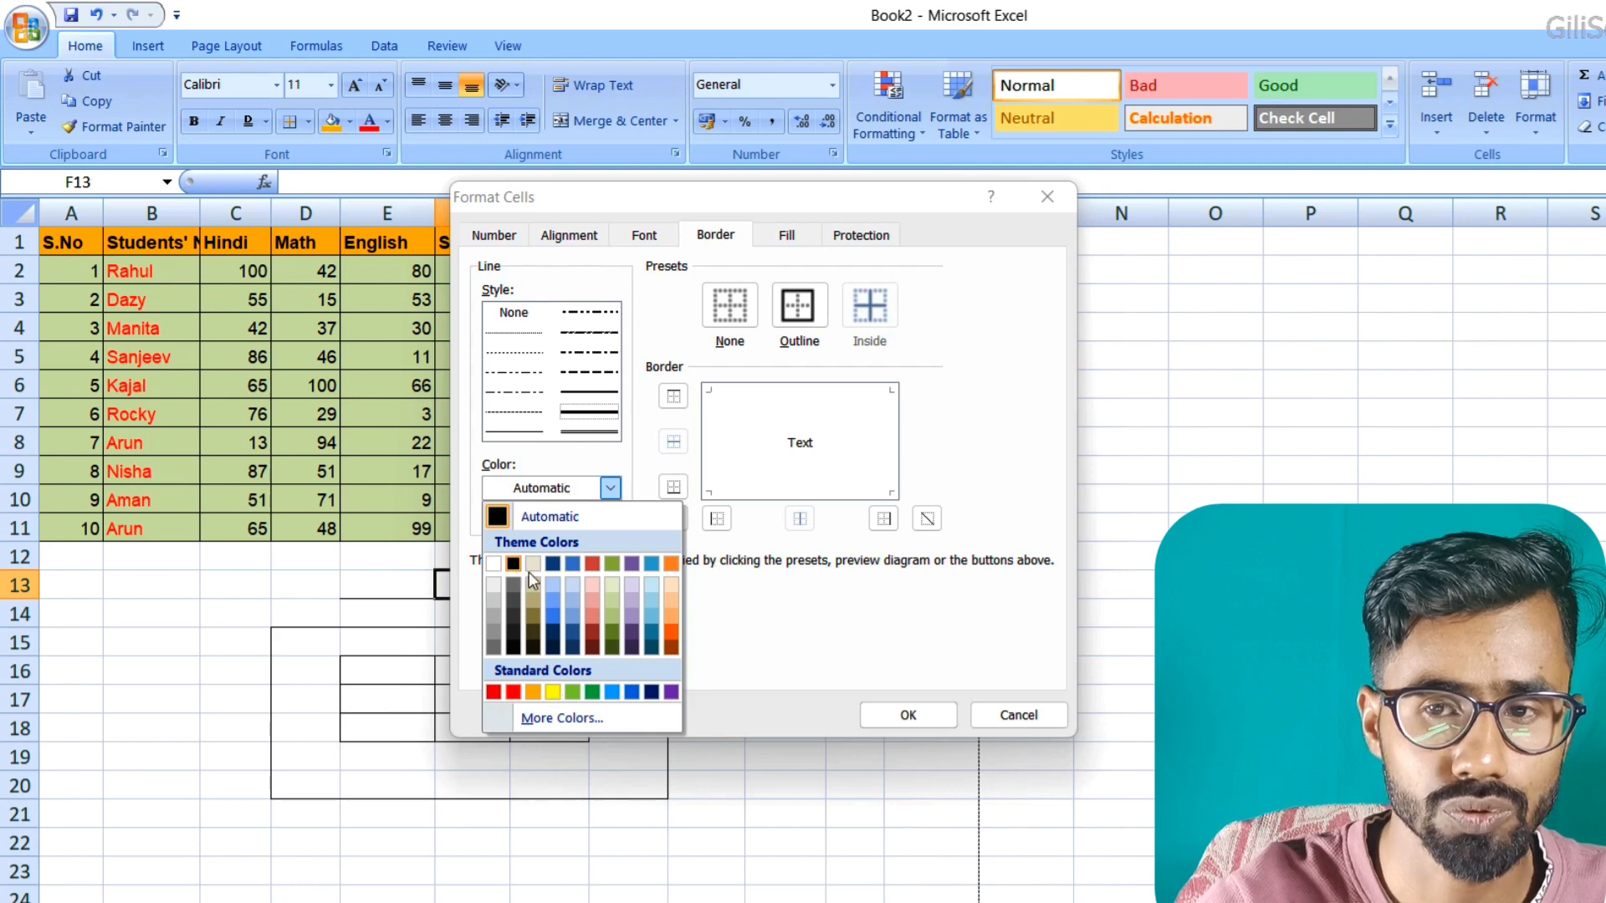
{"action": "left_click", "coordinate": [513, 692]}
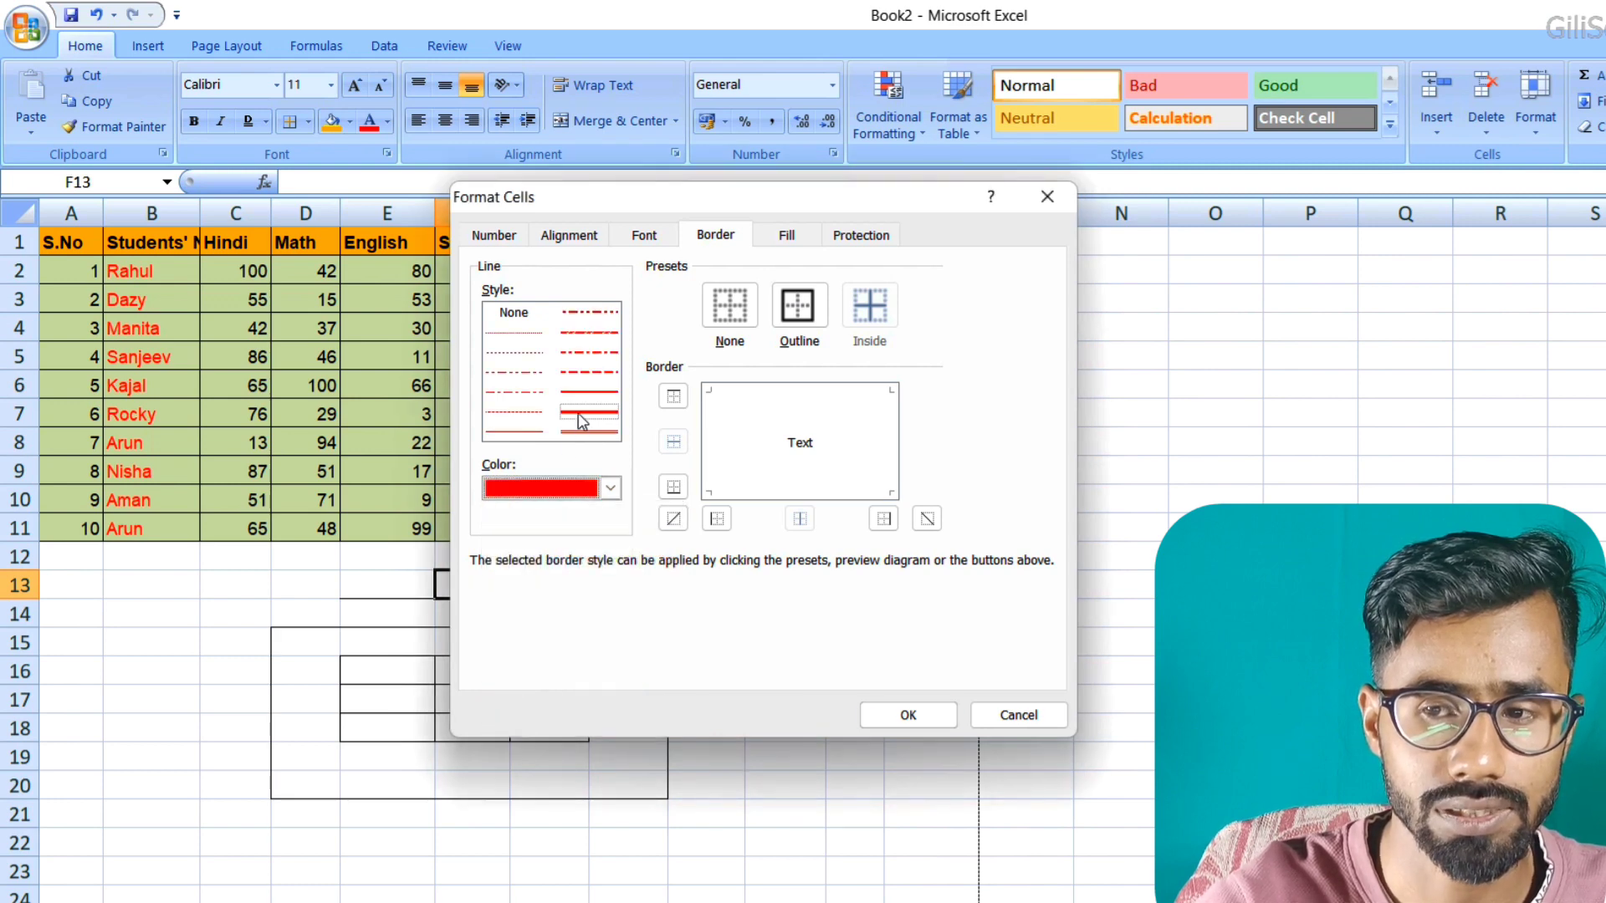
{"action": "left_click", "coordinate": [583, 420]}
{"action": "left_click", "coordinate": [903, 707]}
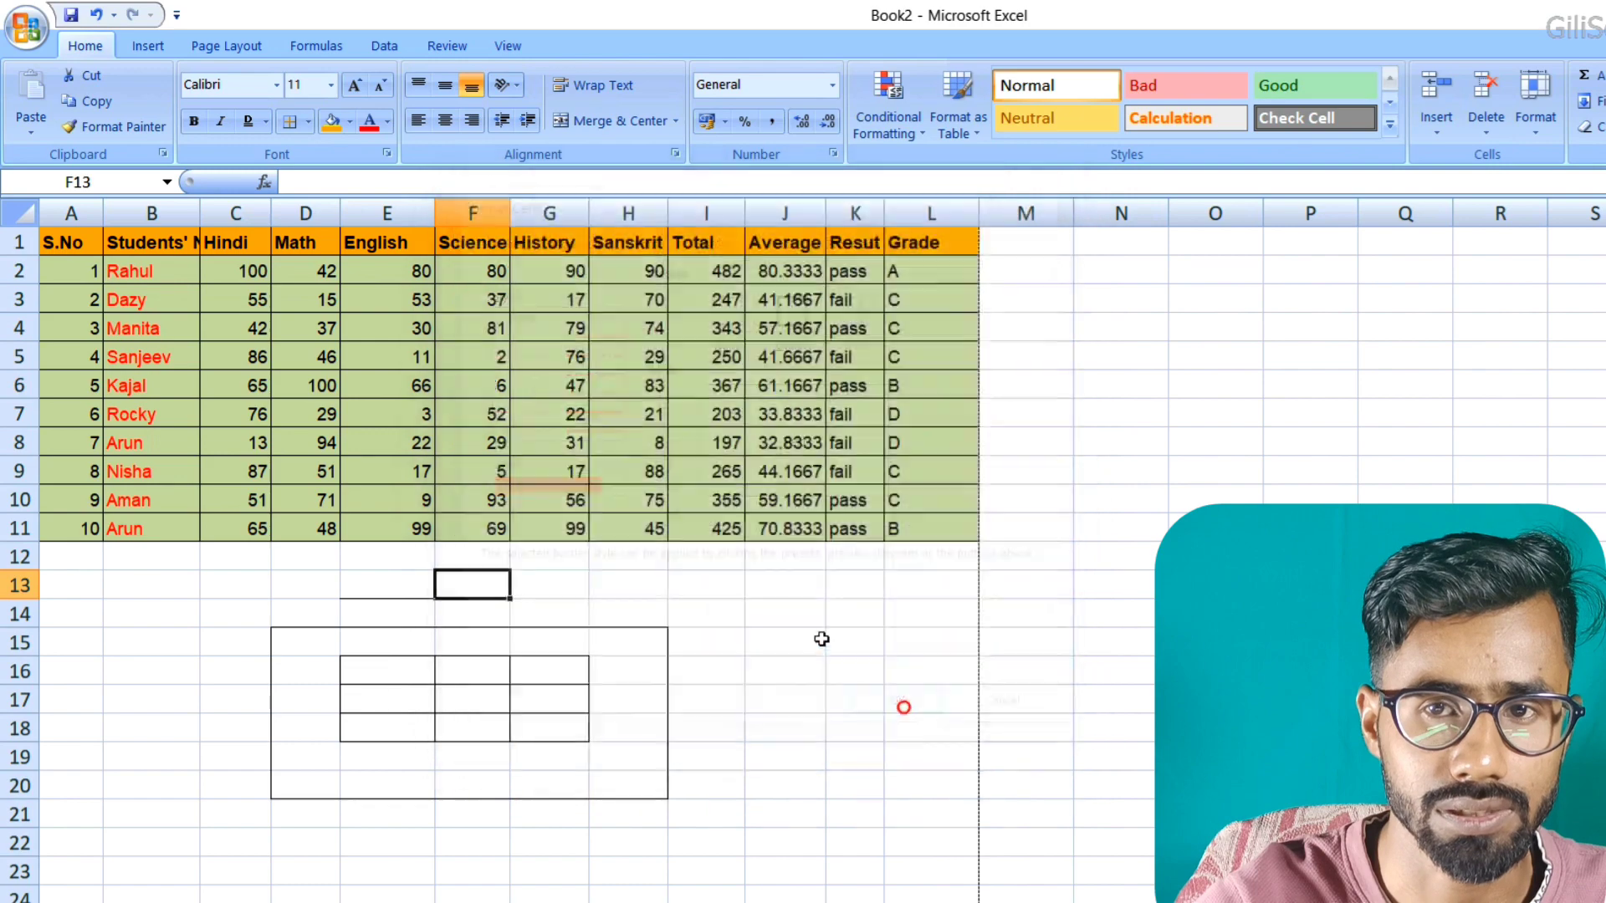
Use Draw Border to add horizontal lines beneath C12:G12, C13:H13 and C14:I14.
{"action": "left_click", "coordinate": [309, 122]}
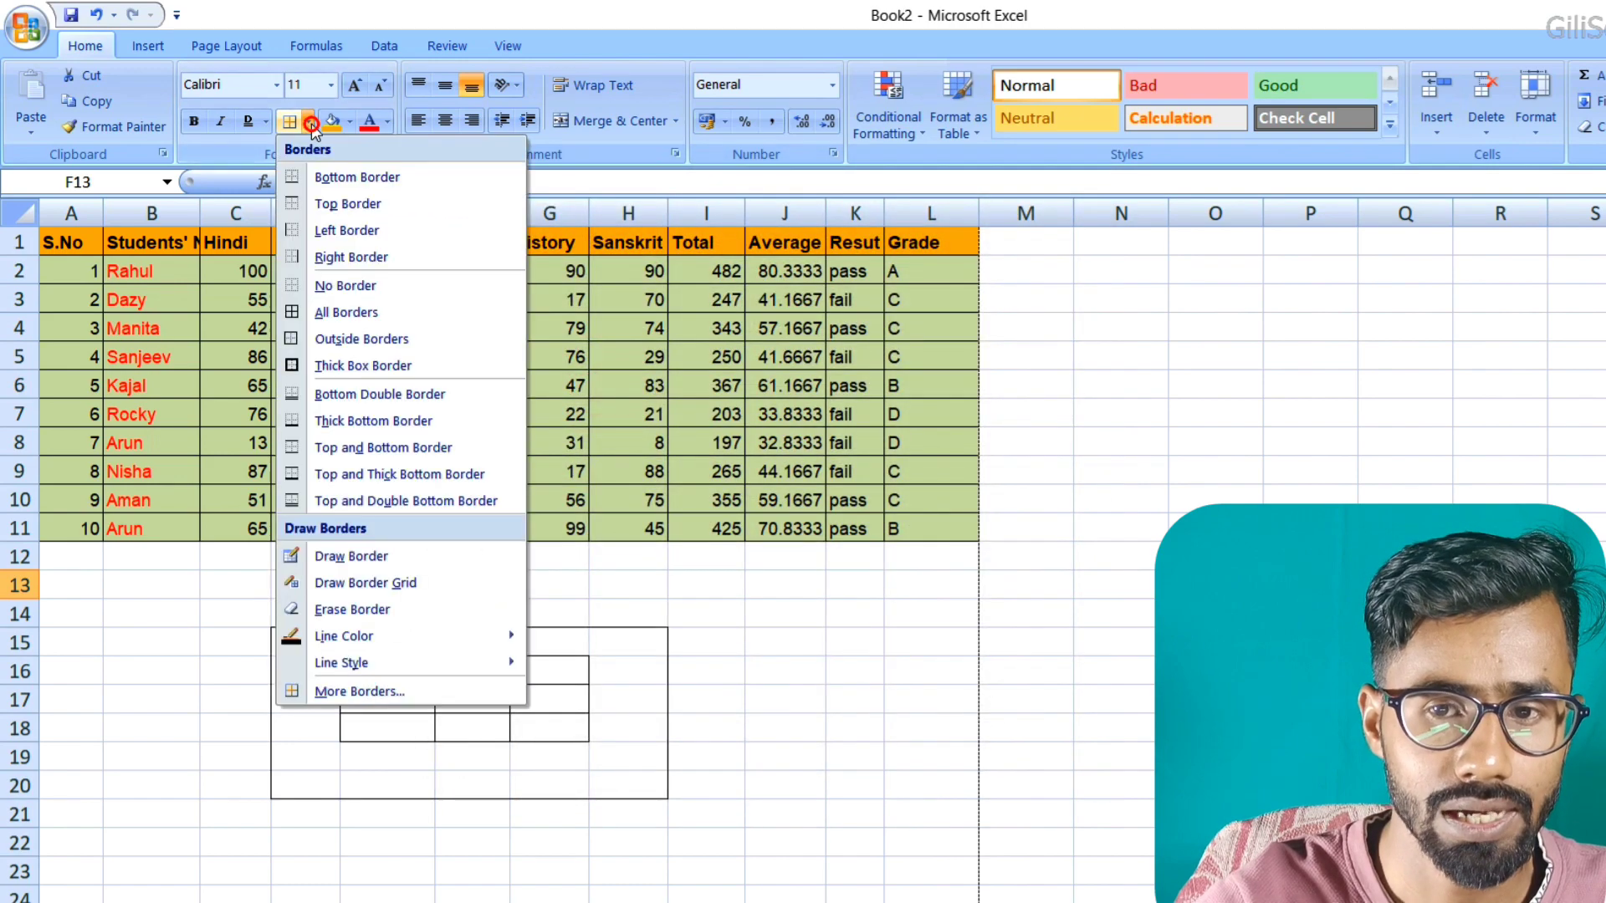
{"action": "left_click", "coordinate": [345, 556]}
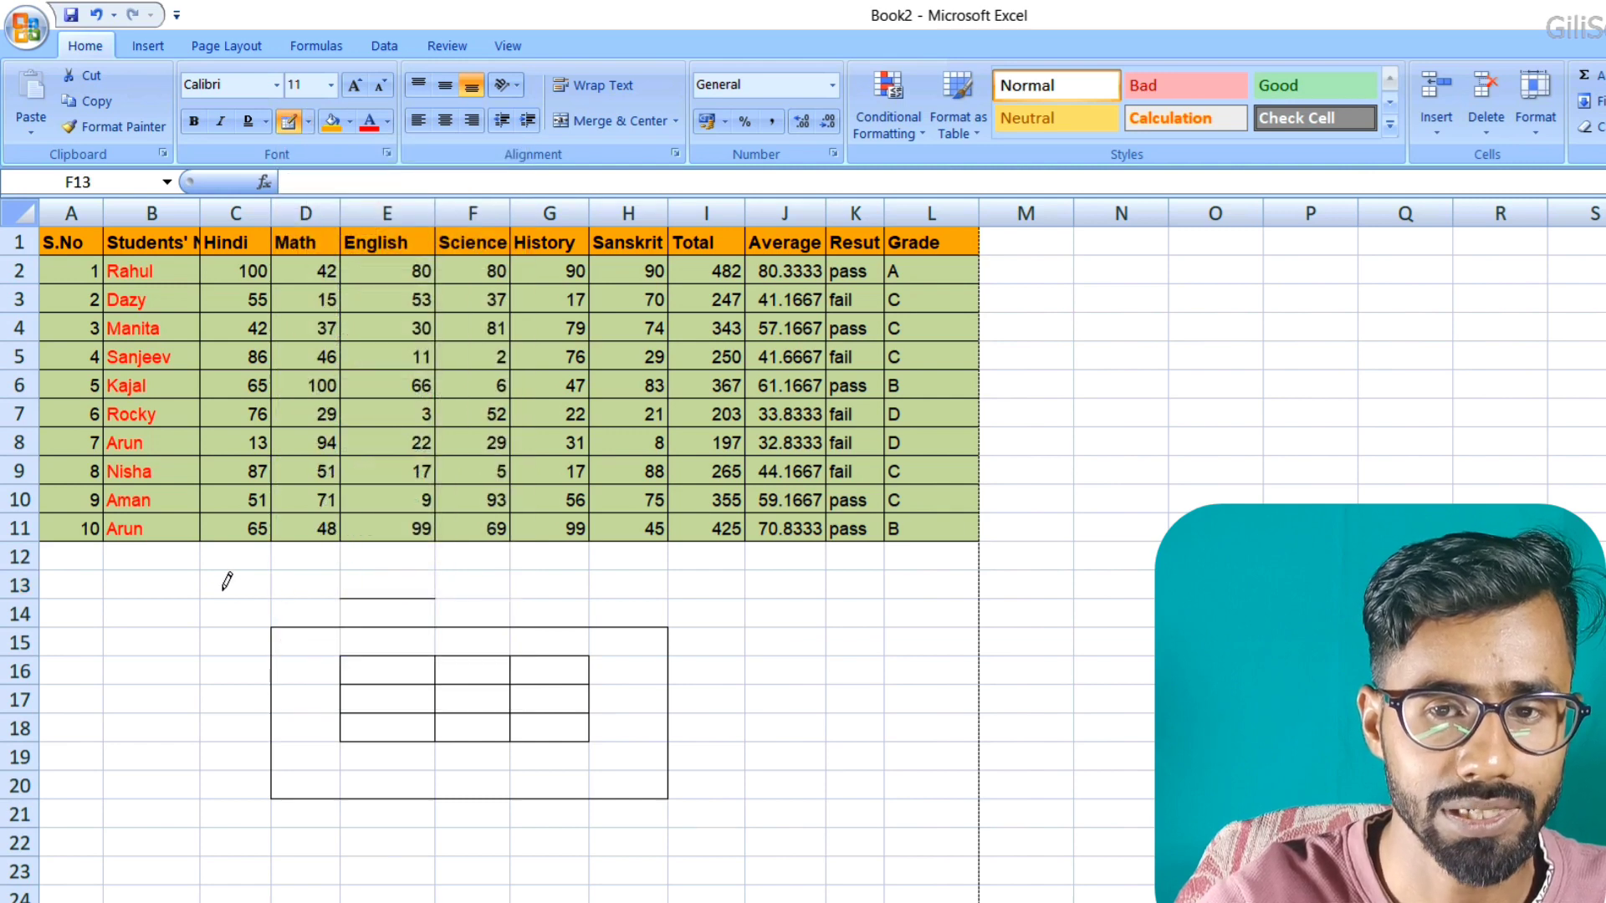
{"action": "left_click_drag", "start_coordinate": [219, 559], "coordinate": [553, 557]}
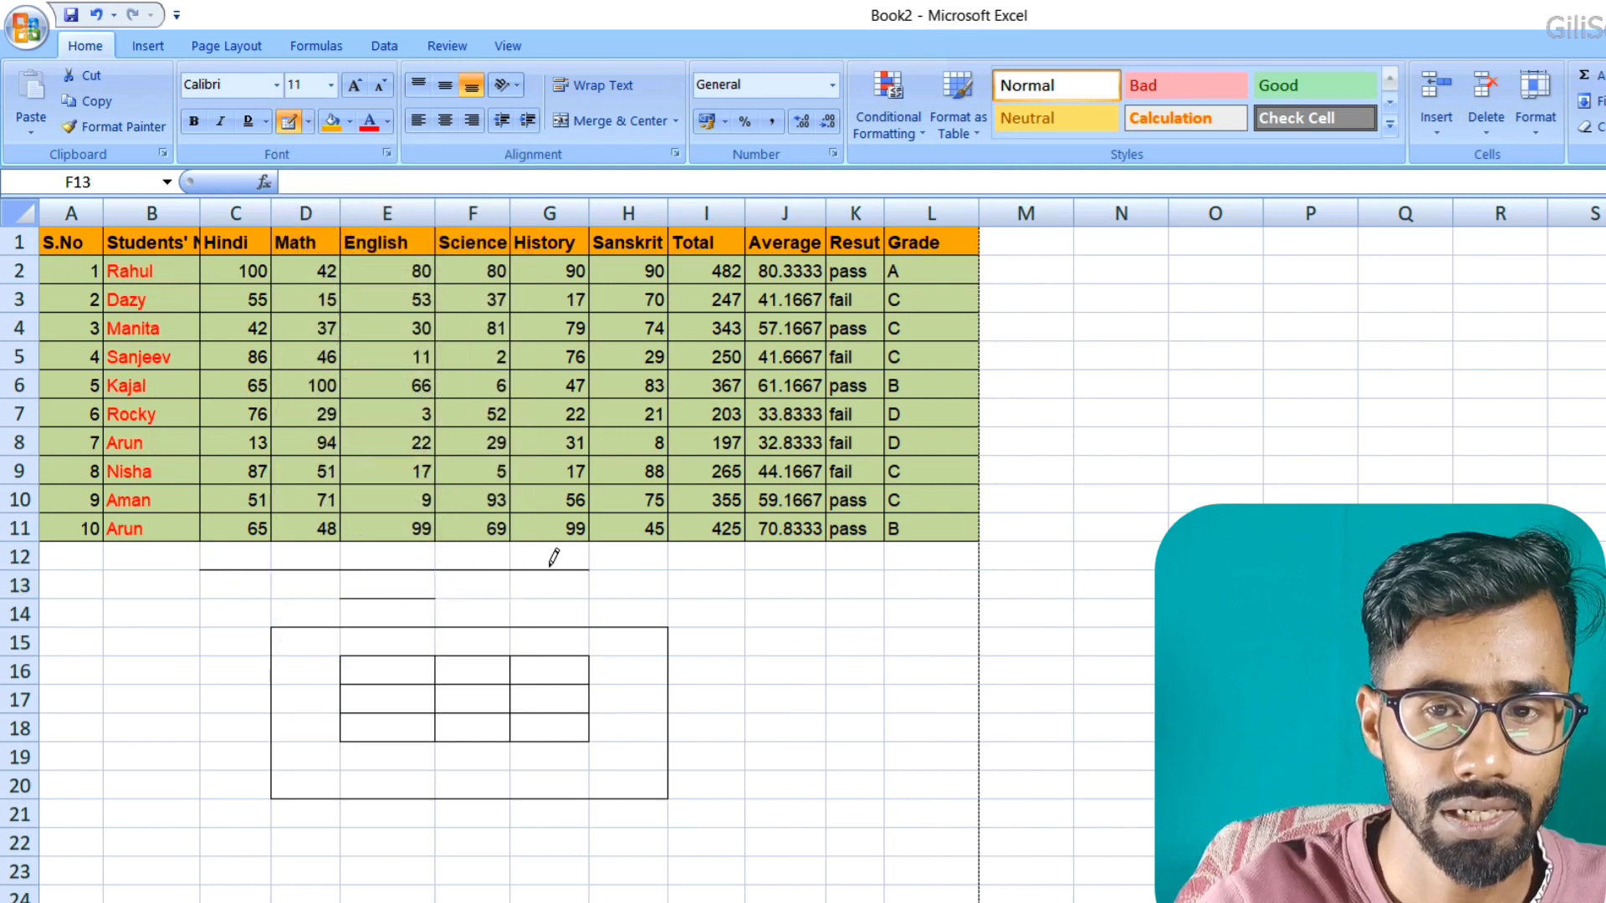
{"action": "left_click_drag", "start_coordinate": [222, 583], "coordinate": [599, 595]}
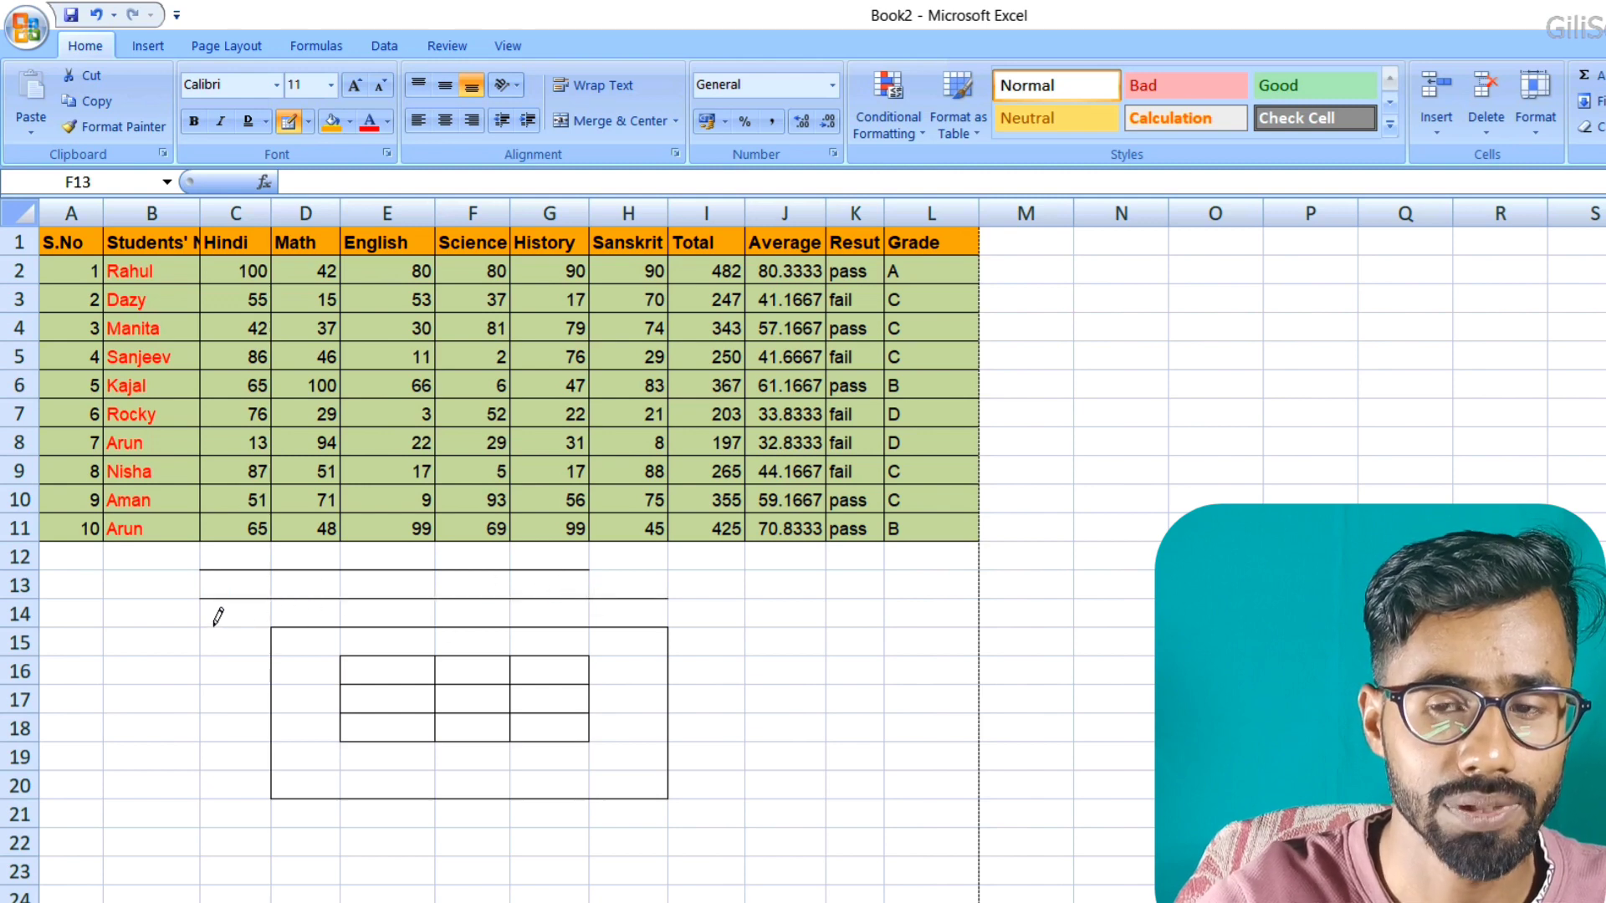
{"action": "left_click_drag", "start_coordinate": [214, 624], "coordinate": [678, 627]}
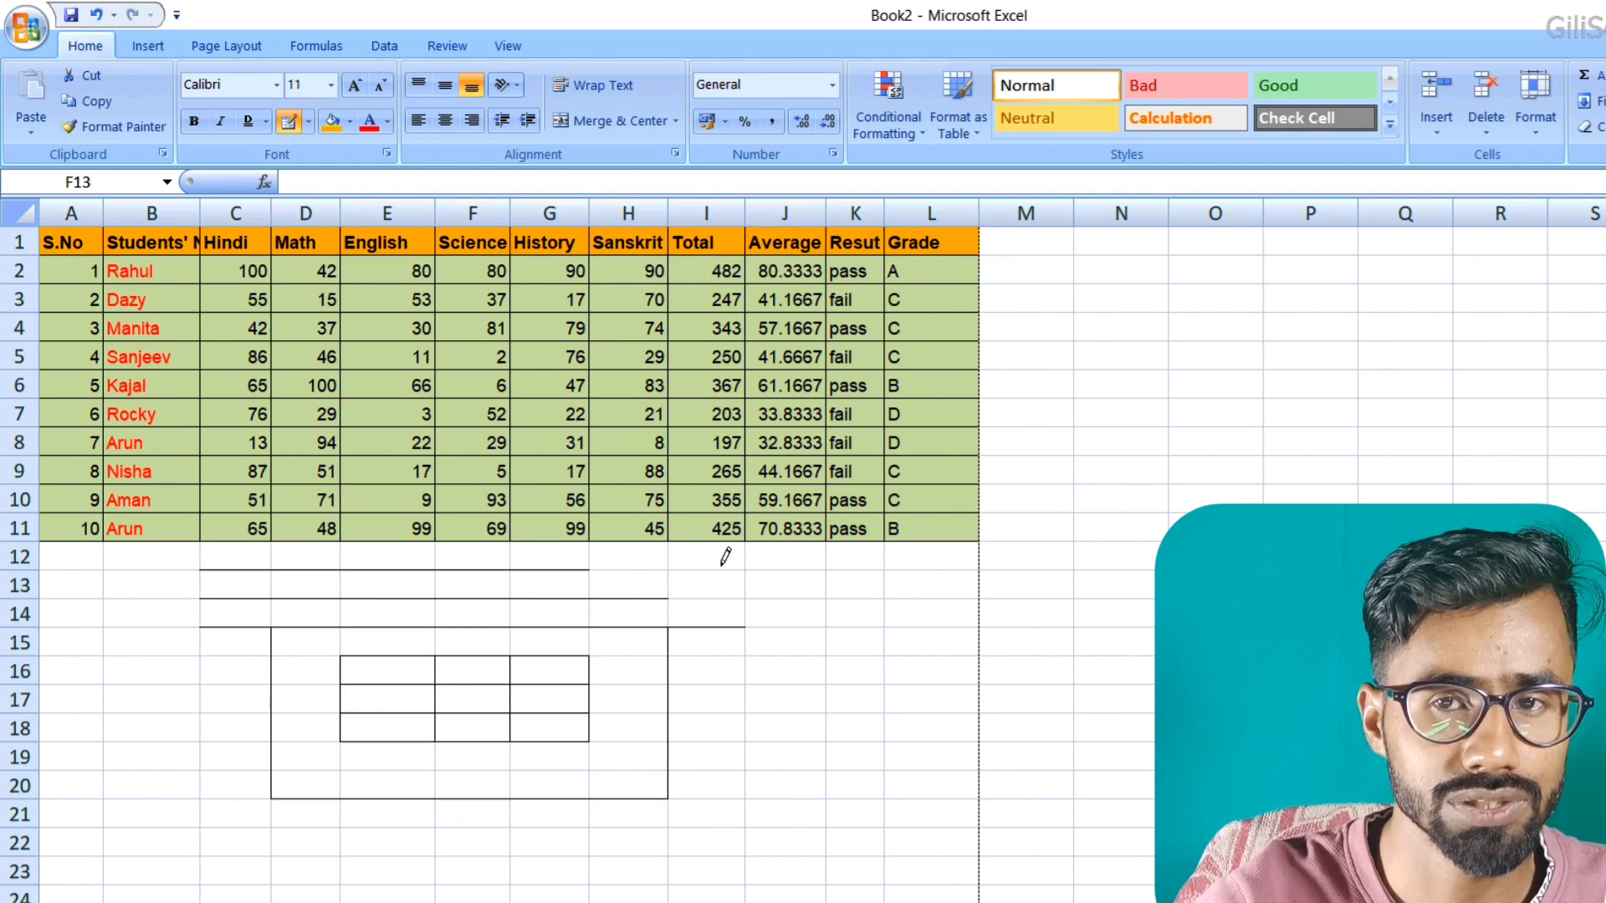
Draw a solid red cross, vertical between columns I and J over rows 13 to 20 and horizontal beneath I15:K15.
{"action": "left_click", "coordinate": [307, 121]}
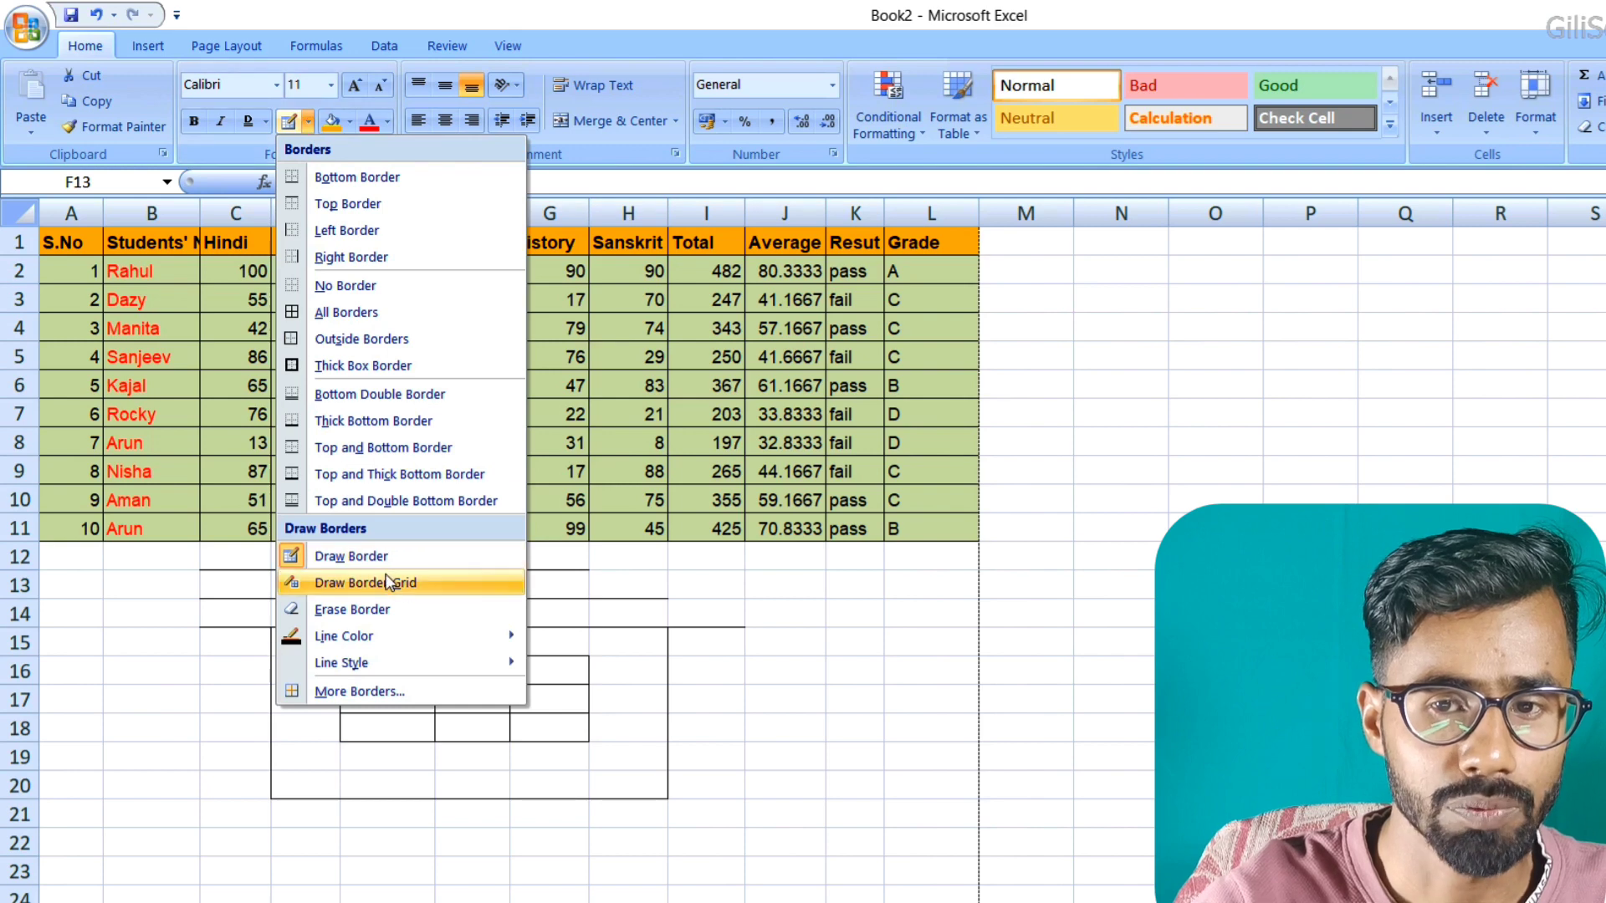
{"action": "mouse_move", "coordinate": [397, 640]}
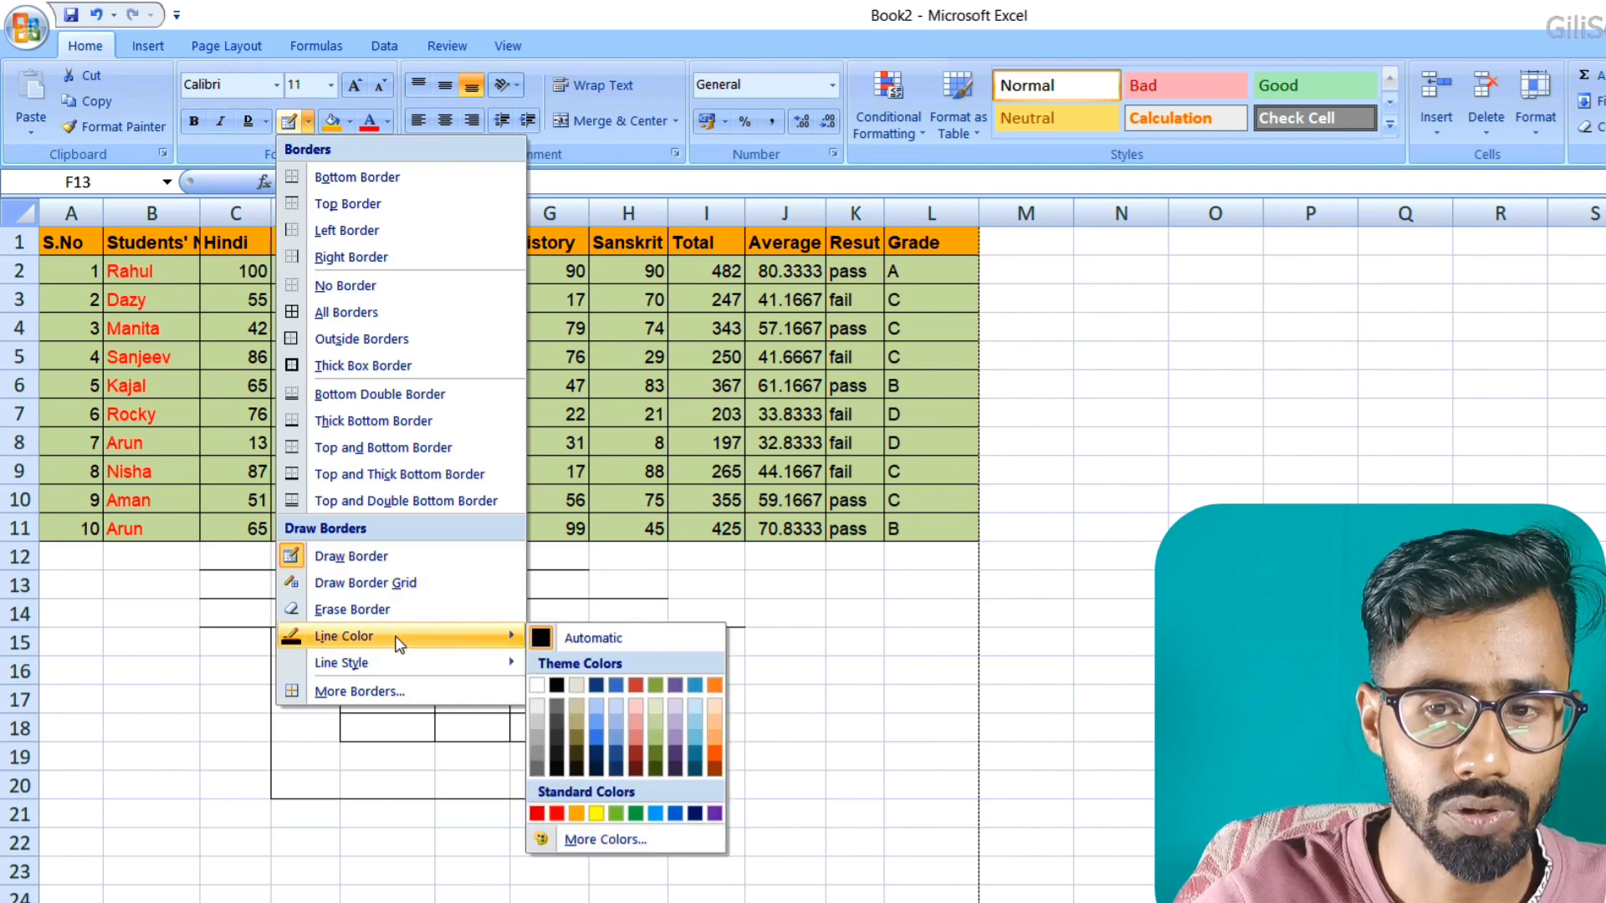
{"action": "left_click", "coordinate": [557, 813]}
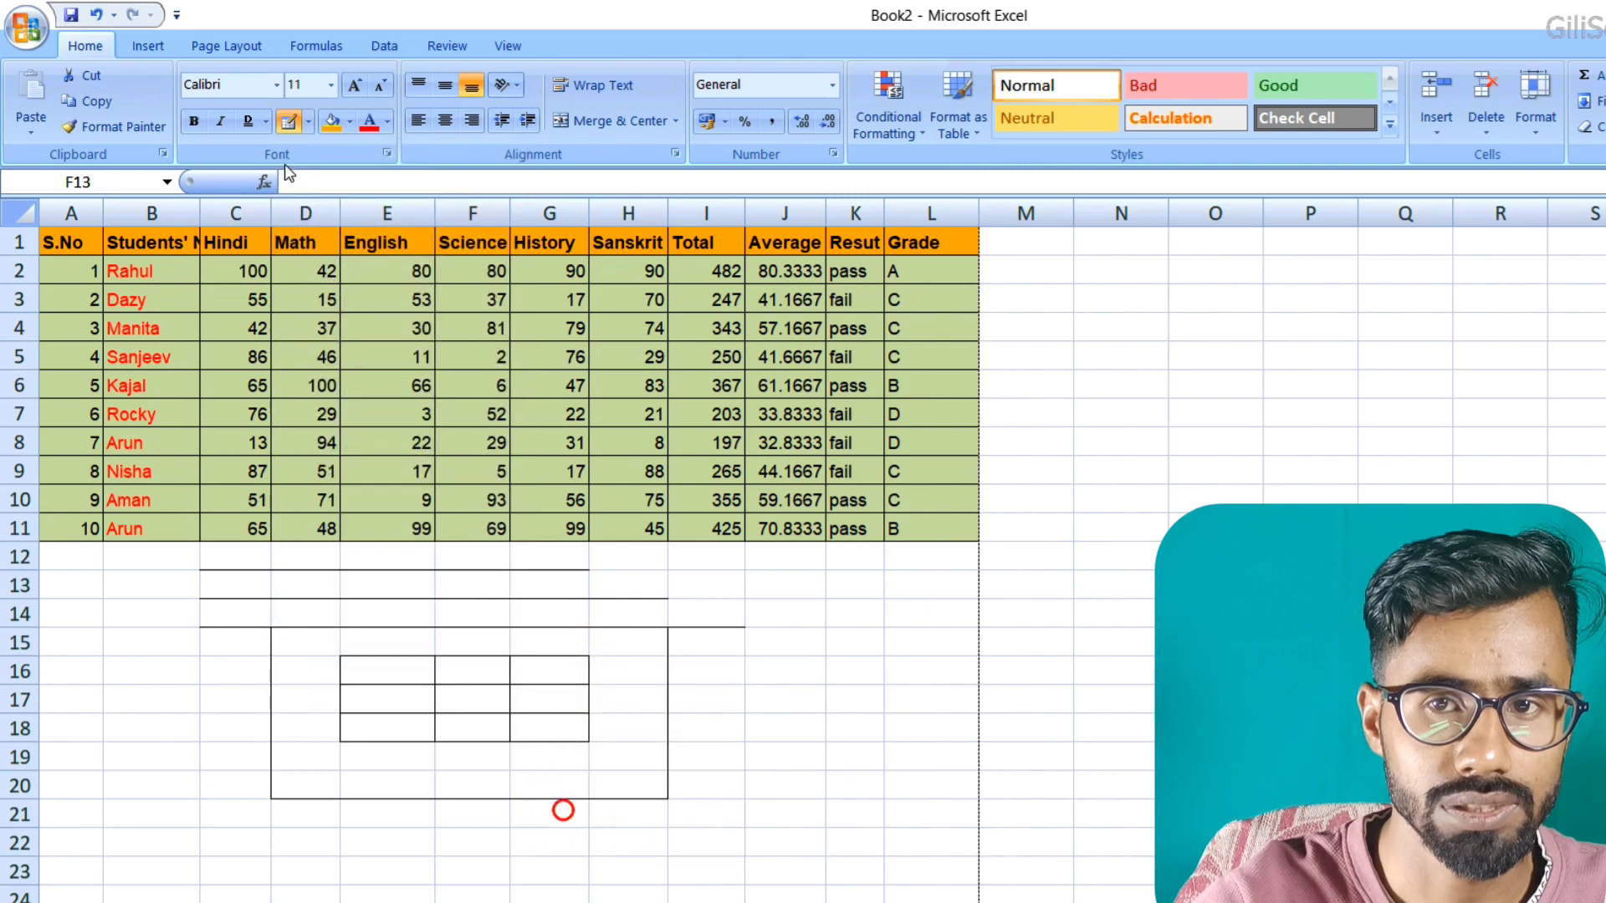
{"action": "left_click", "coordinate": [306, 123]}
{"action": "mouse_move", "coordinate": [420, 662]}
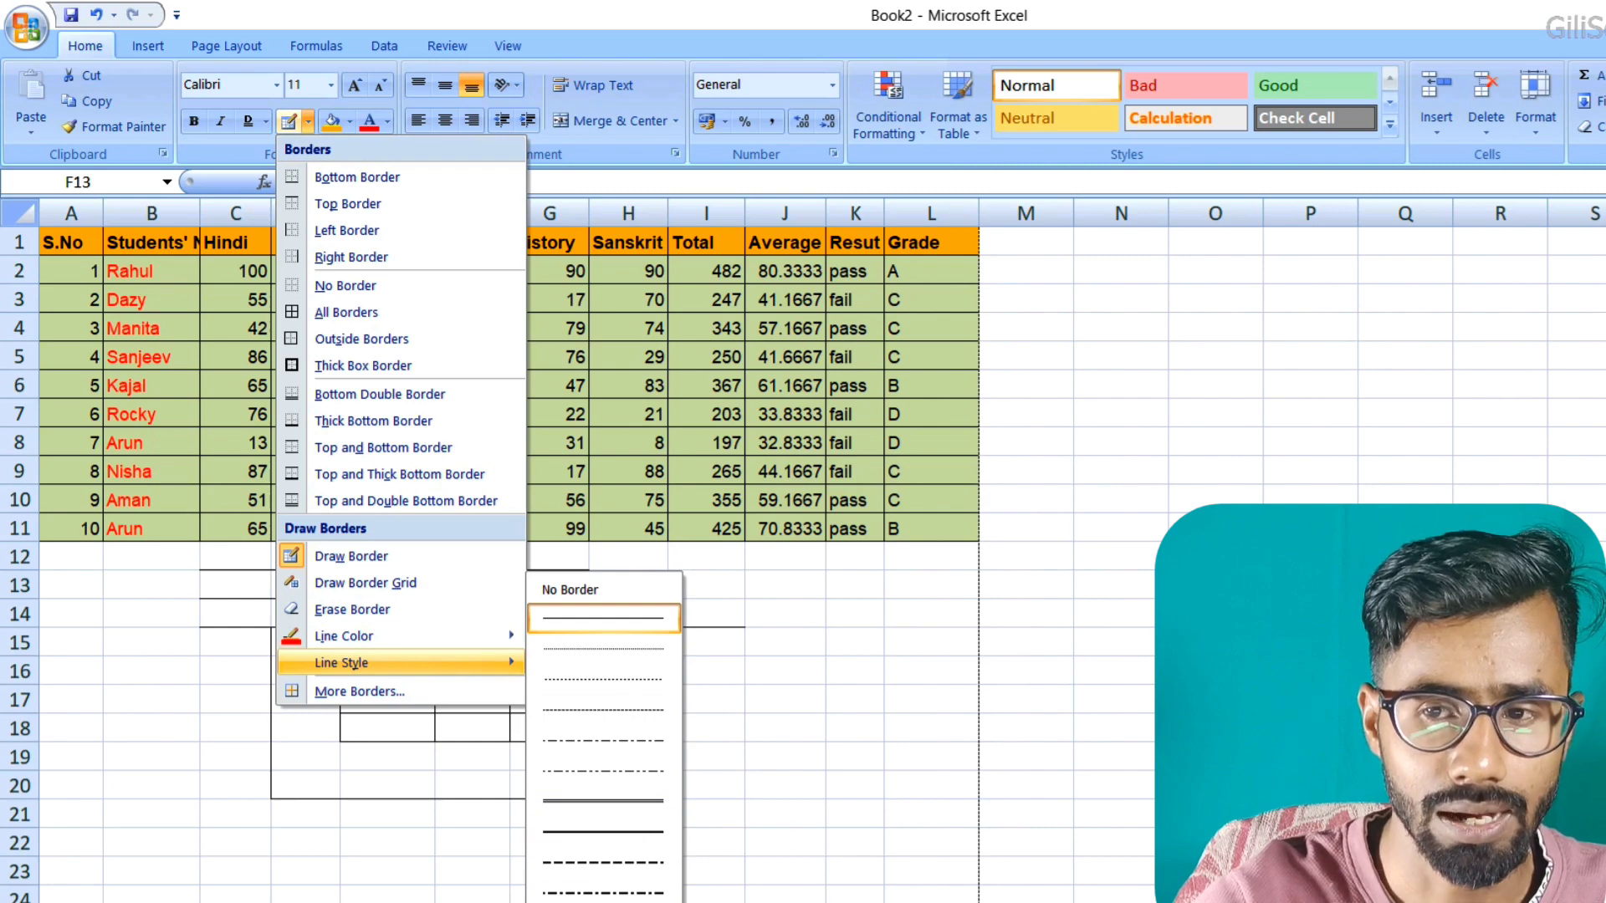
{"action": "left_click", "coordinate": [603, 618]}
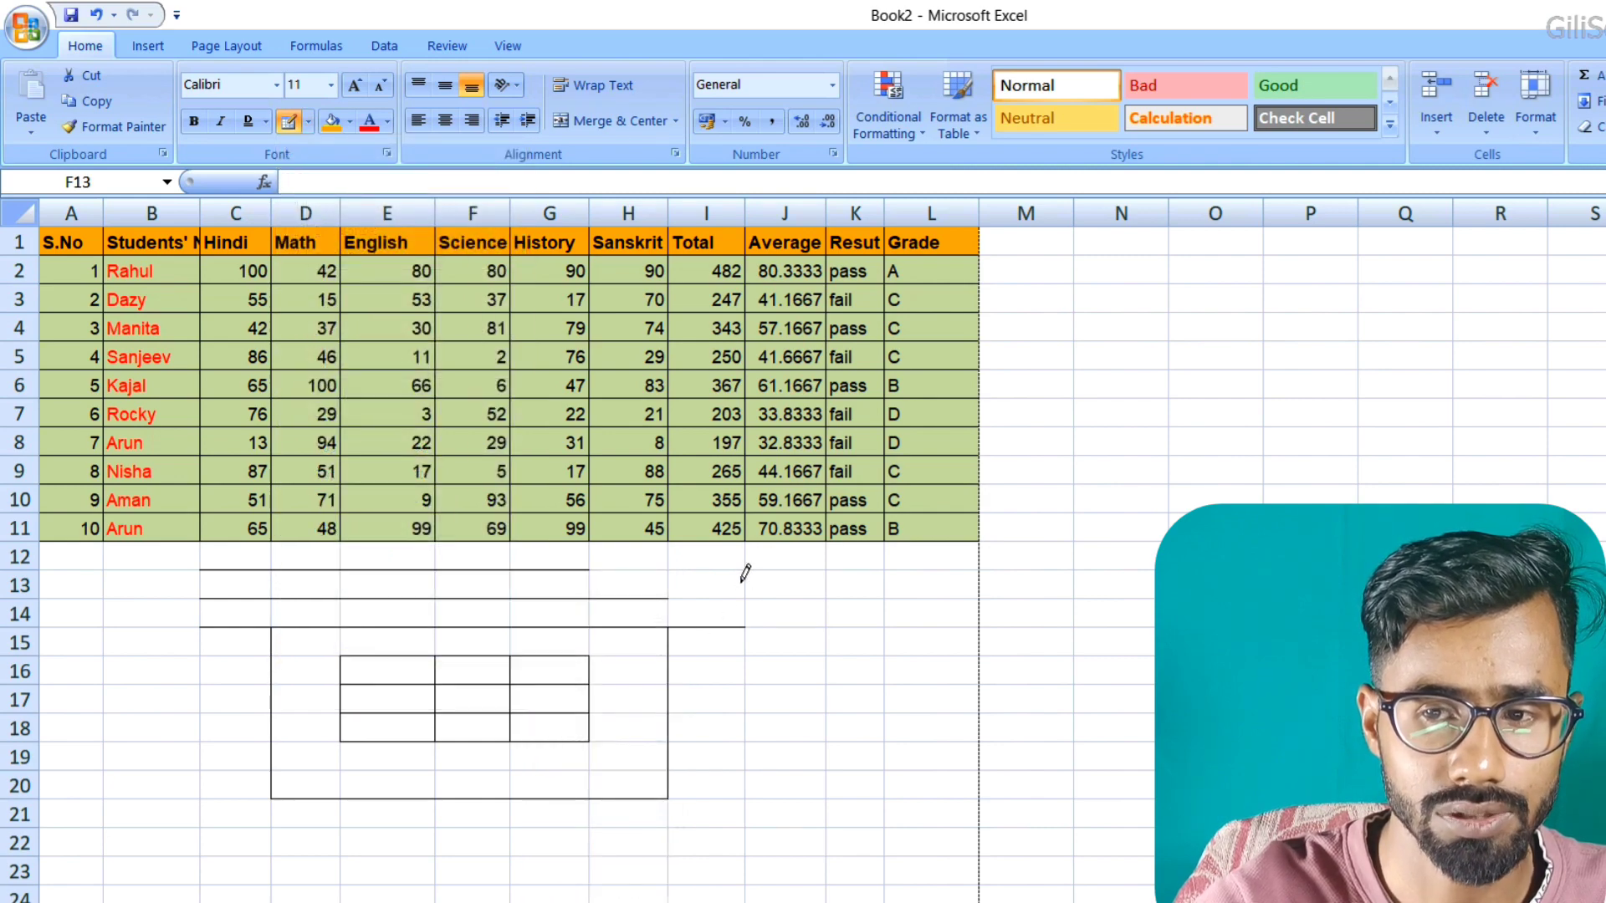
{"action": "left_click_drag", "start_coordinate": [746, 572], "coordinate": [743, 733]}
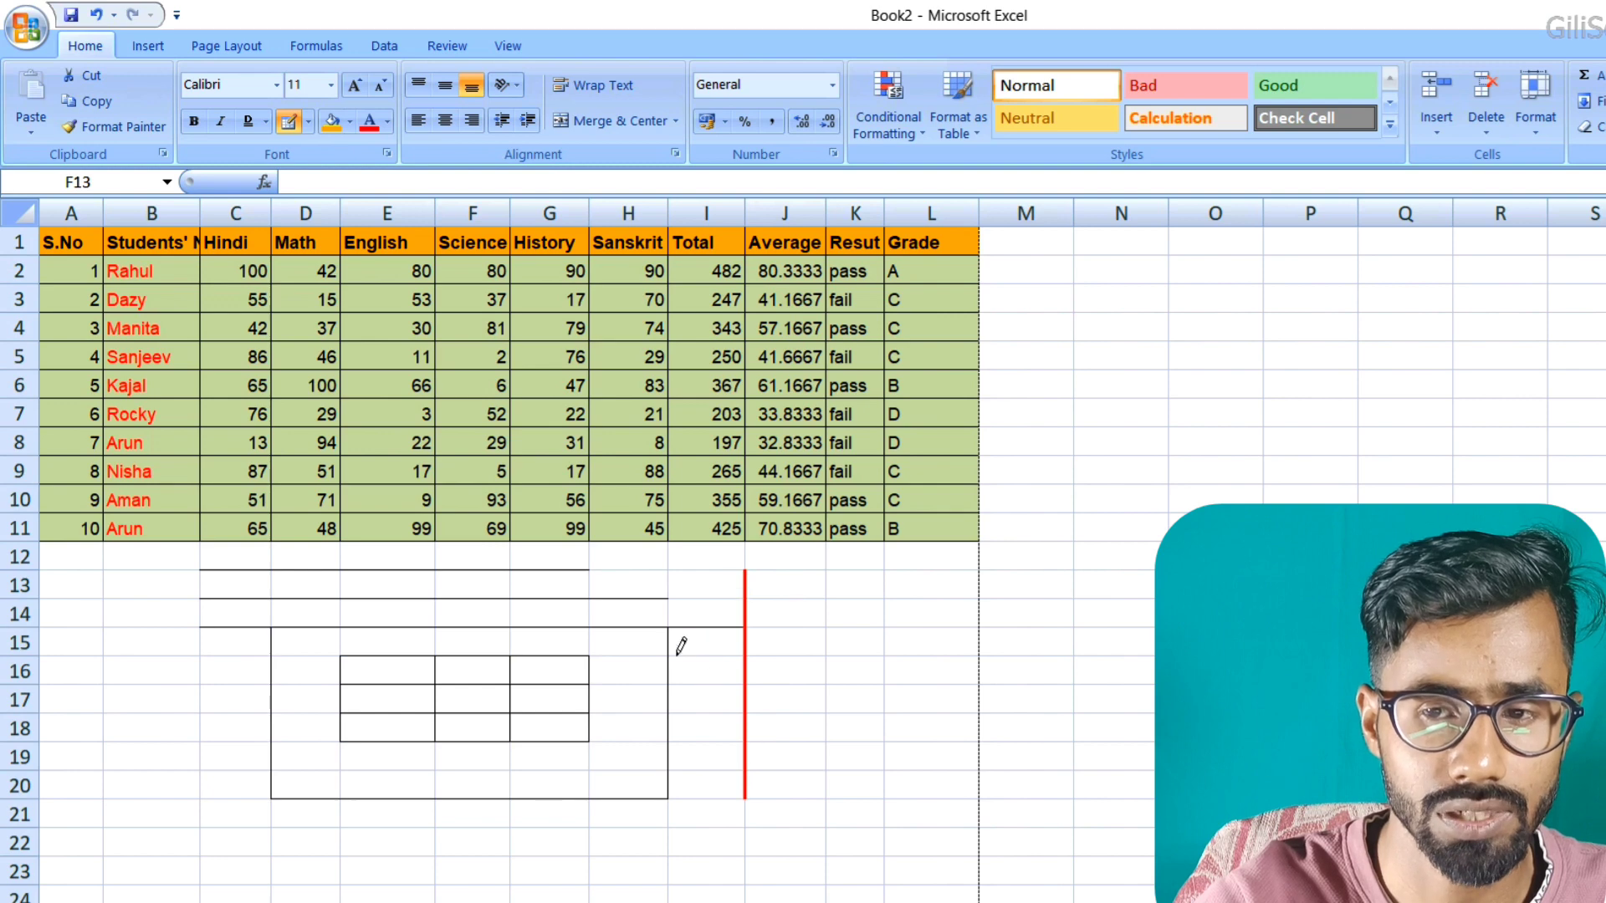
{"action": "left_click_drag", "start_coordinate": [674, 656], "coordinate": [884, 657]}
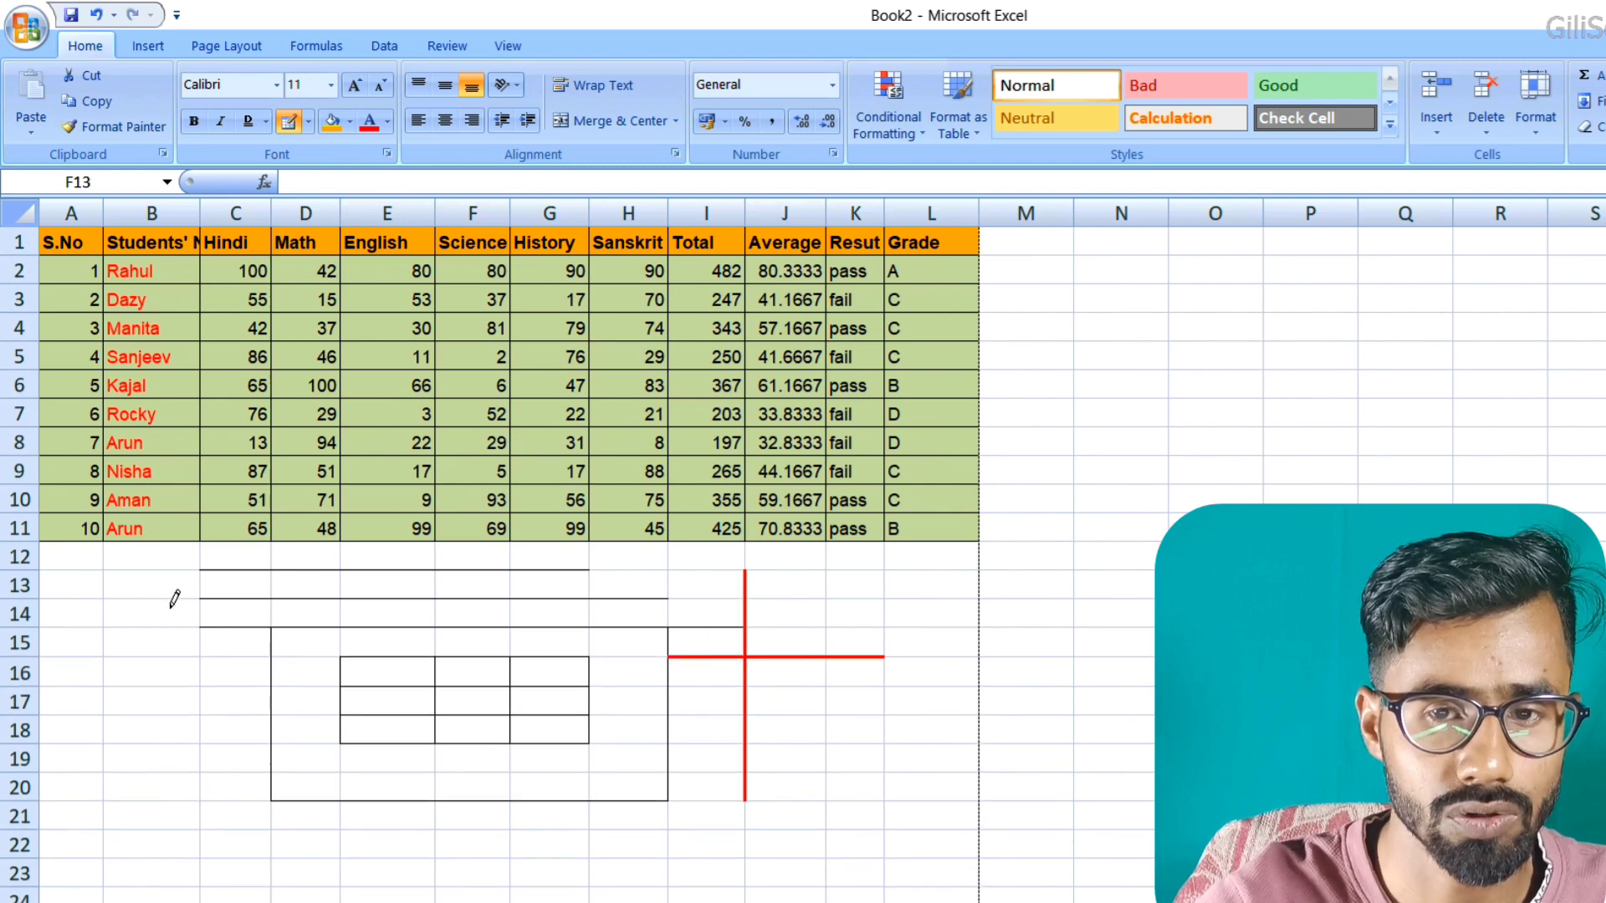
Draw a red box around B14:B19 and horizontal red lines running through it from column B to the columns beside it.
{"action": "left_click_drag", "start_coordinate": [111, 602], "coordinate": [129, 745]}
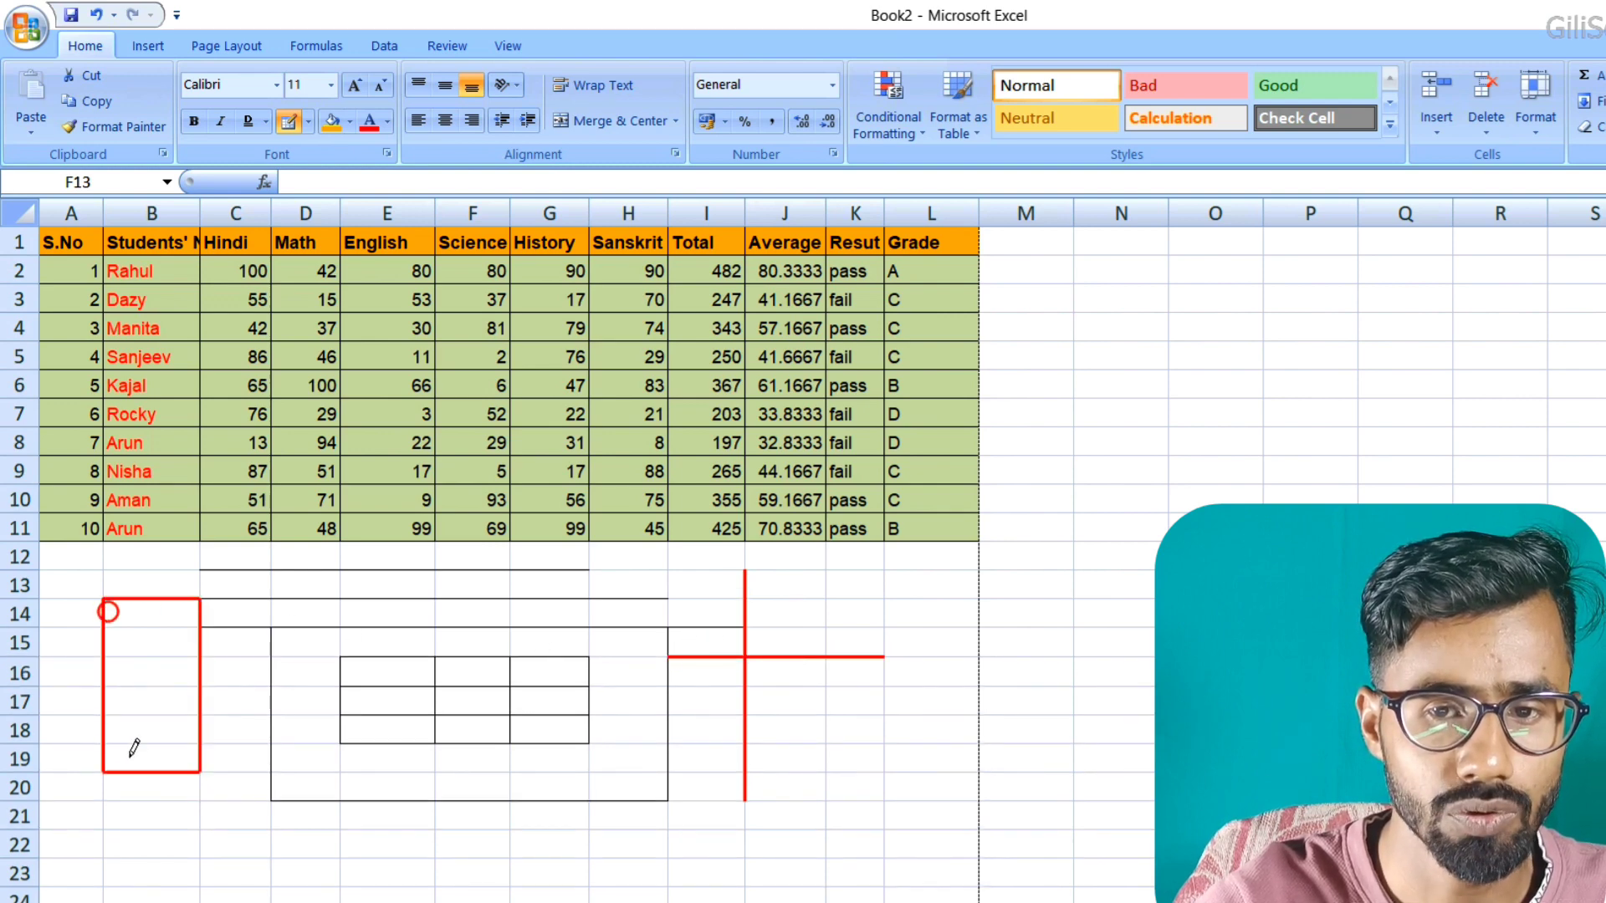
{"action": "left_click_drag", "start_coordinate": [119, 660], "coordinate": [244, 658]}
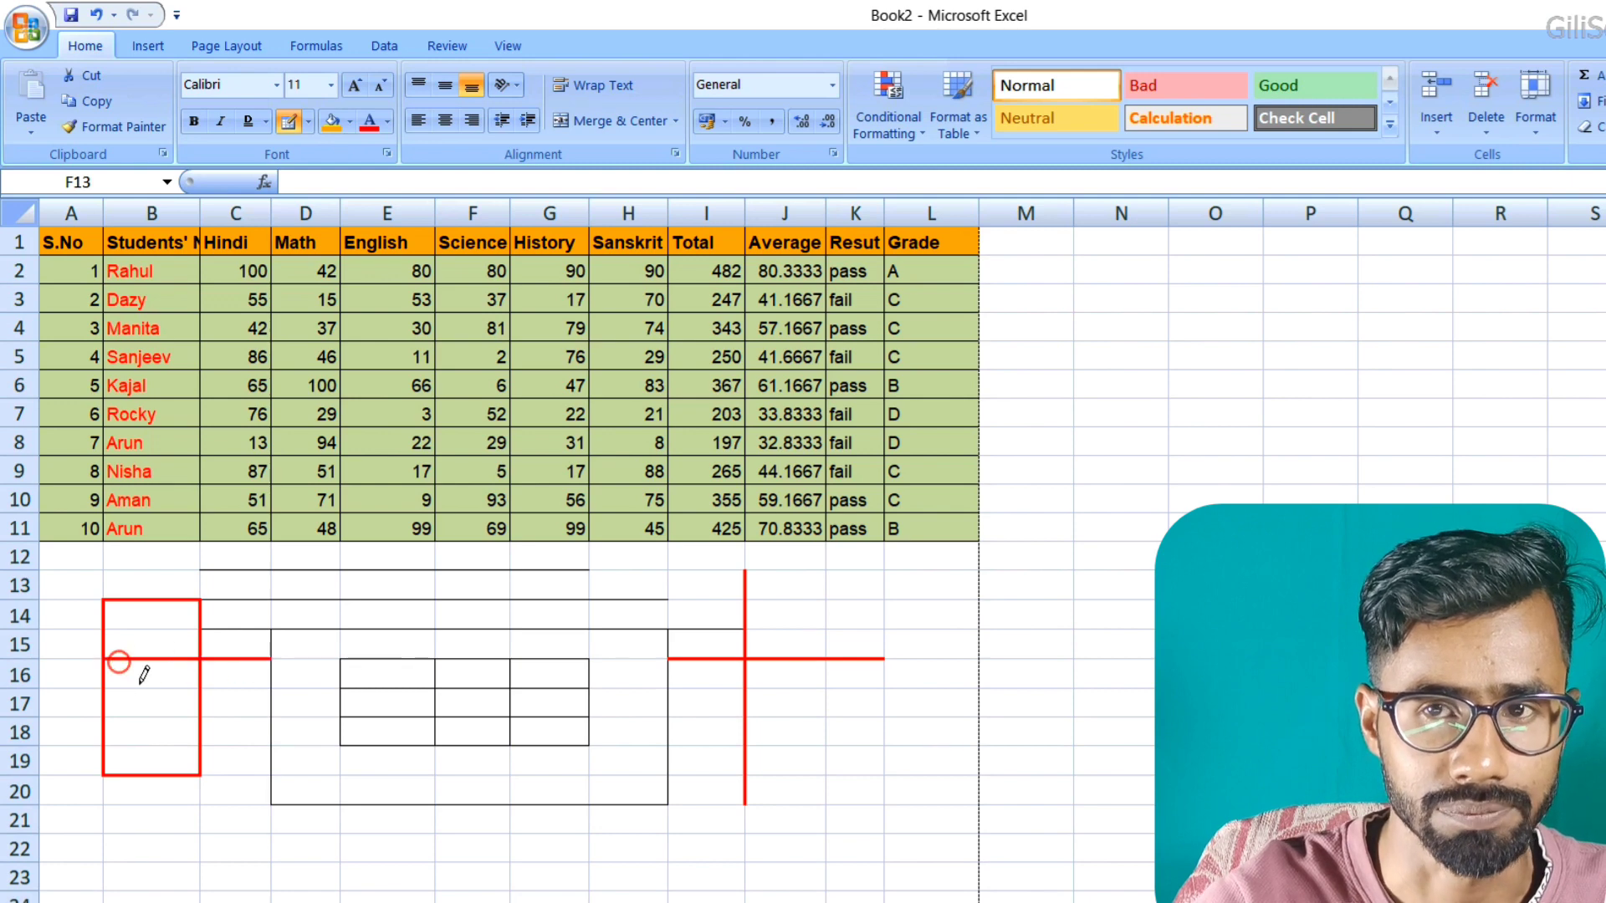
{"action": "left_click_drag", "start_coordinate": [138, 684], "coordinate": [299, 690]}
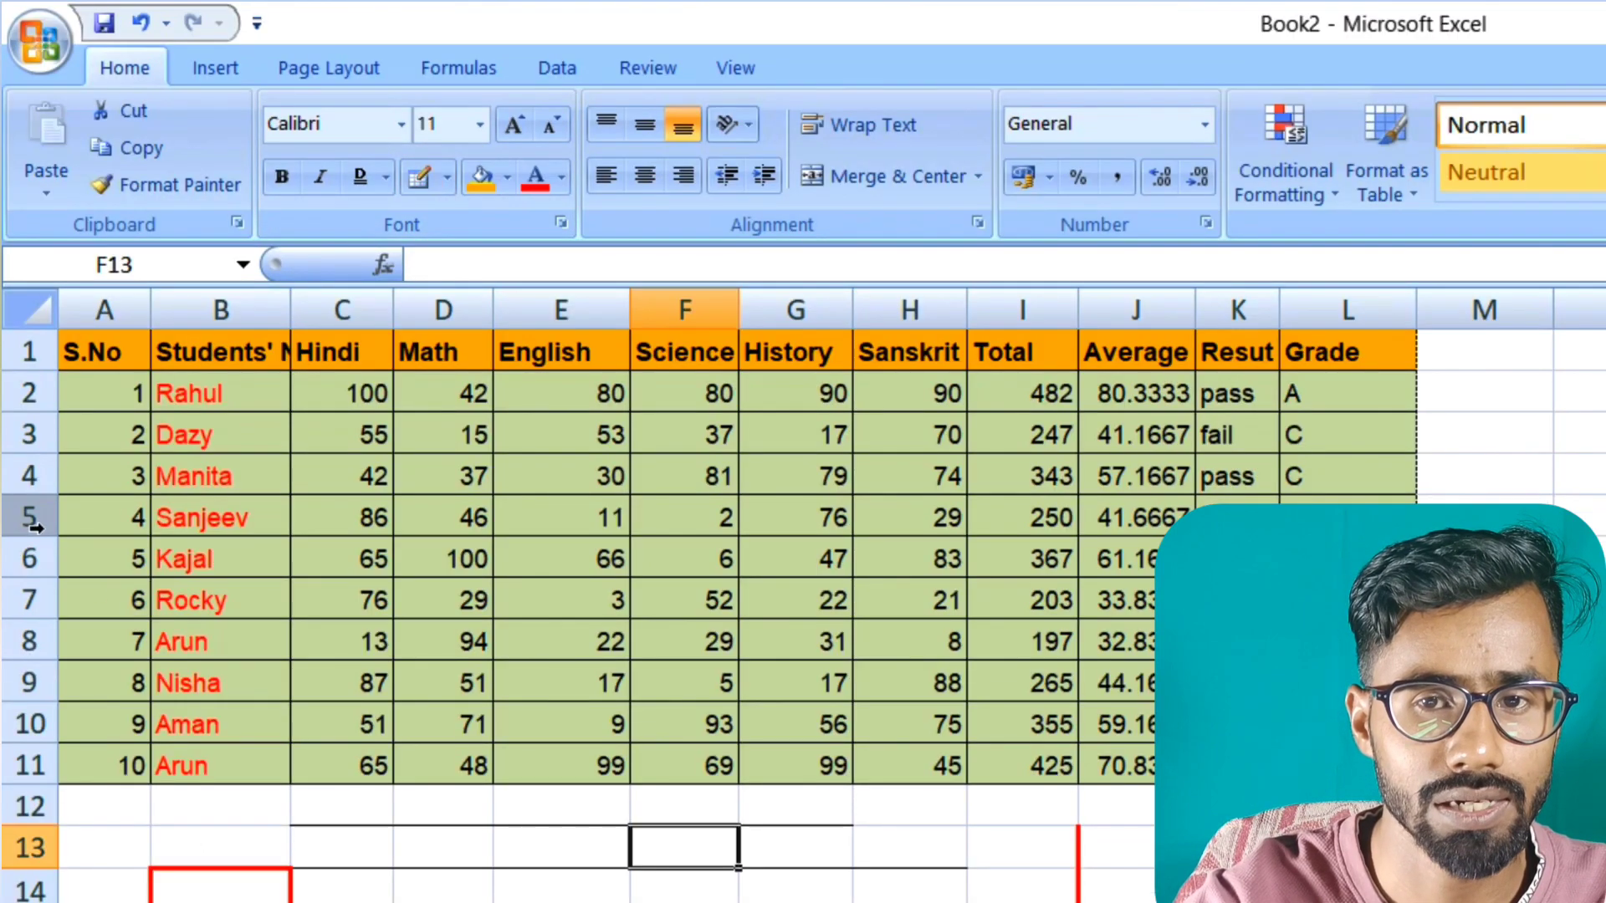
Increase the height of row 5 and widen column B to fit the full Students' Name heading.
{"action": "left_click_drag", "start_coordinate": [30, 536], "coordinate": [47, 596]}
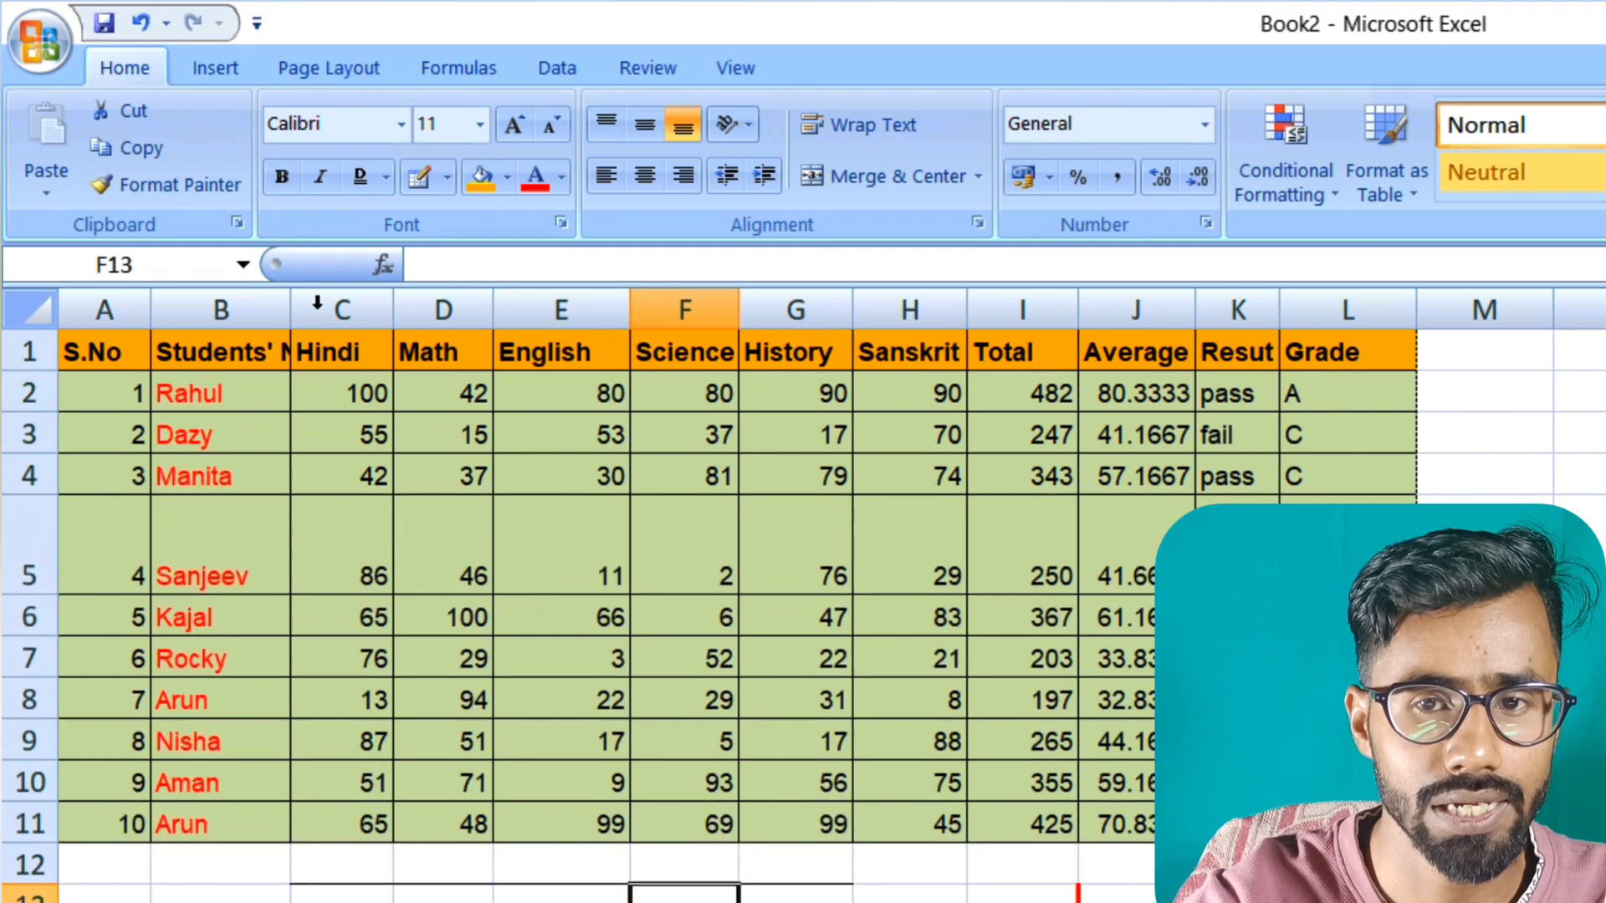
{"action": "left_click_drag", "start_coordinate": [294, 303], "coordinate": [368, 304]}
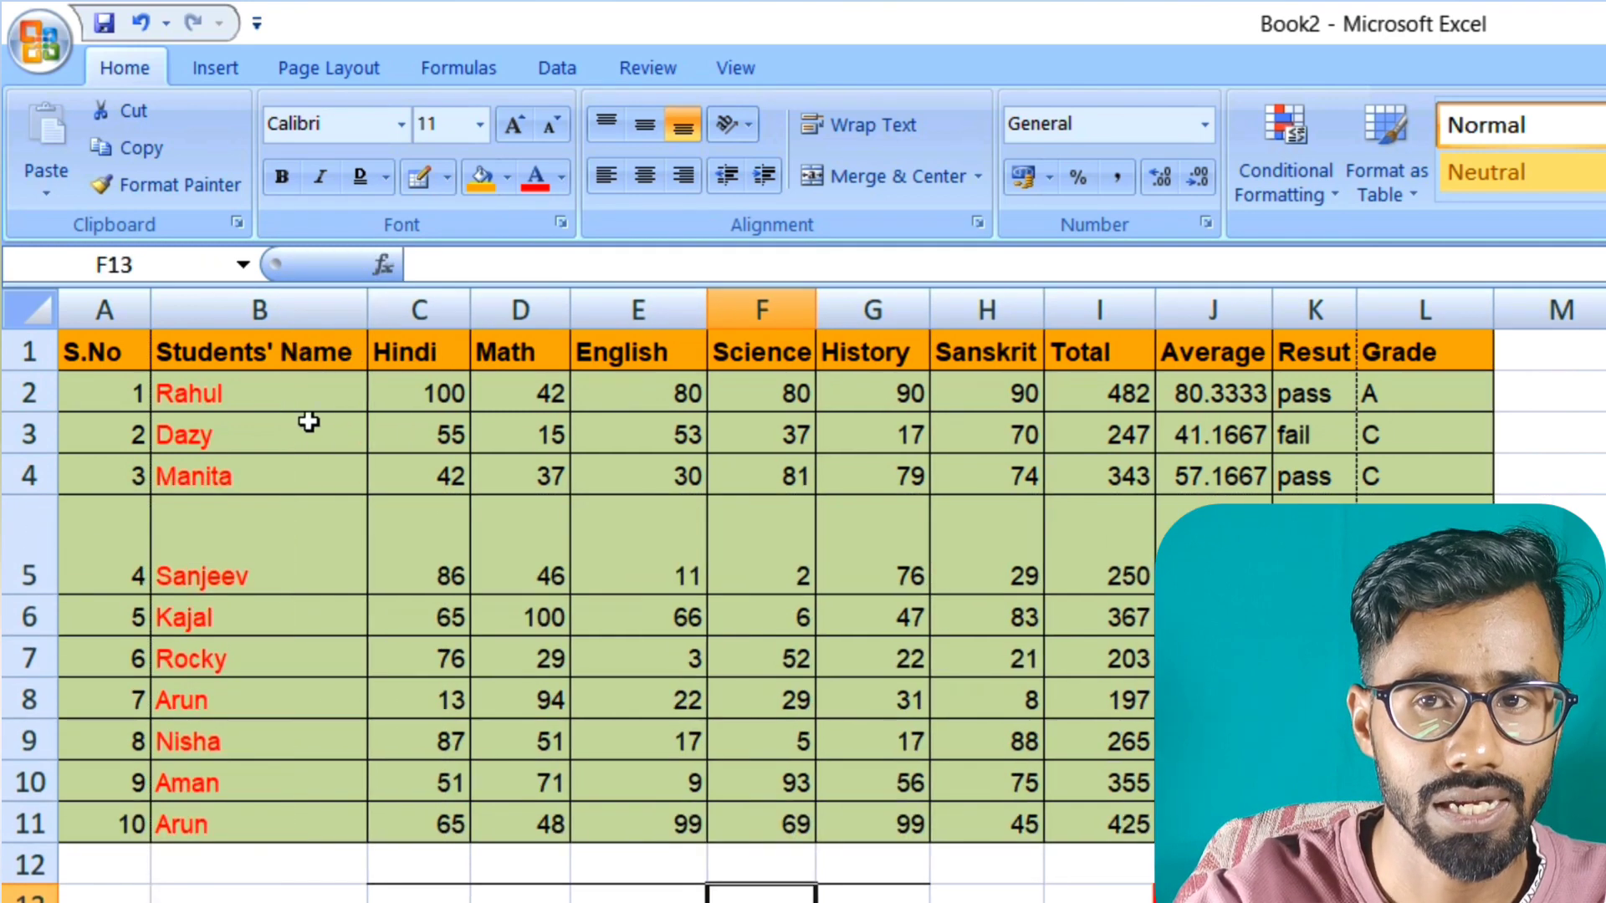
Try centre and right alignment on the student's name in B5, and finish with left alignment.
{"action": "left_click", "coordinate": [257, 536]}
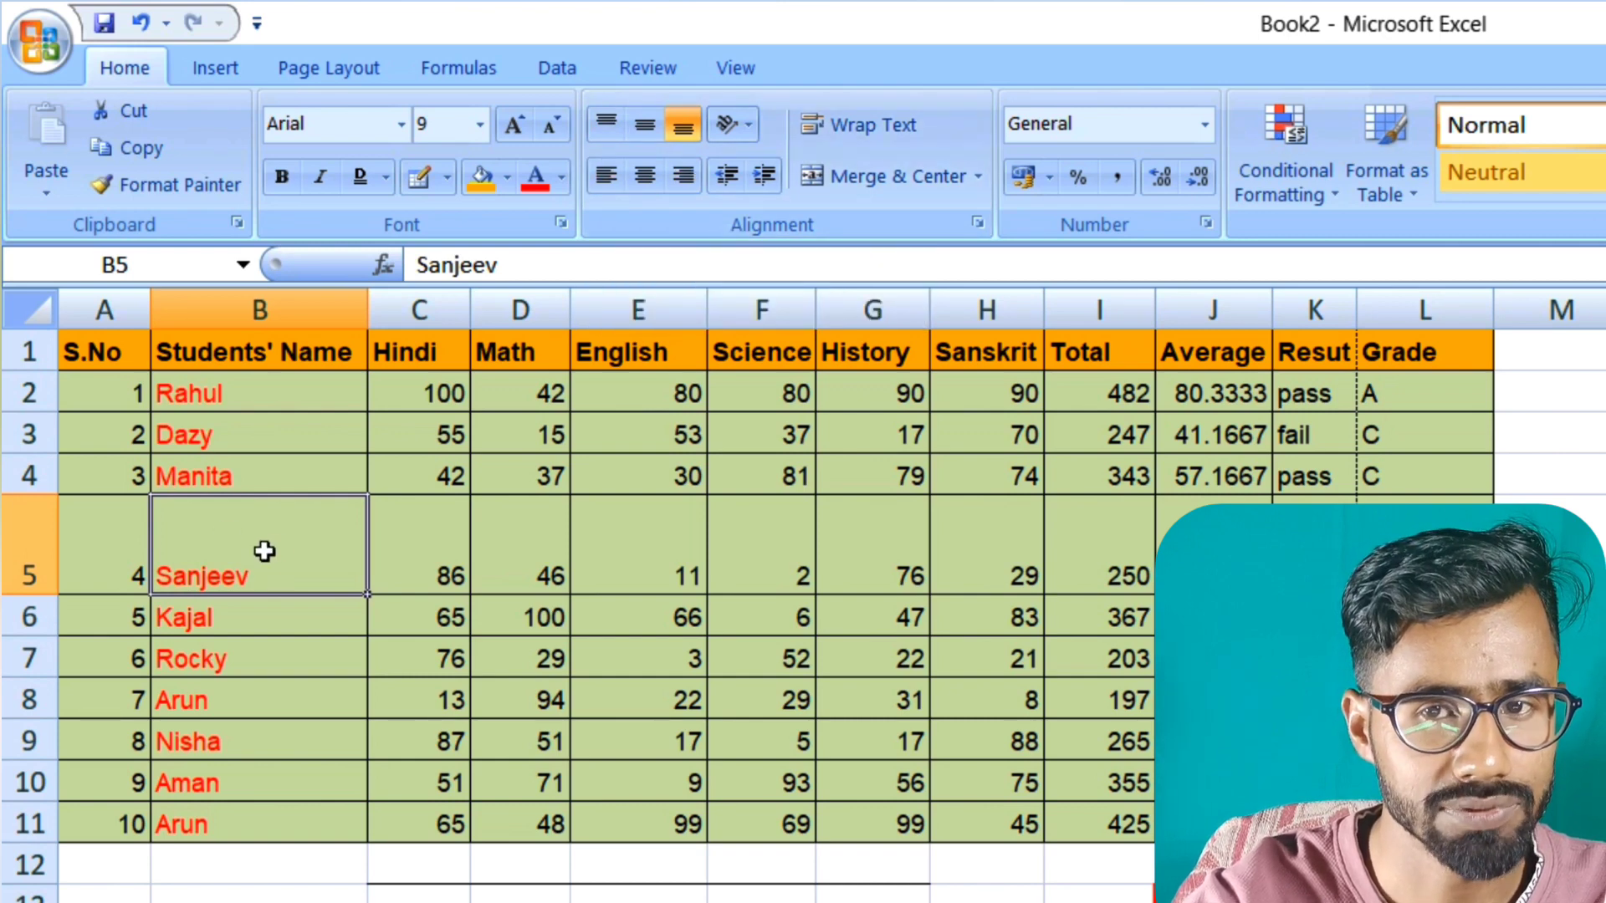
{"action": "left_click", "coordinate": [427, 561]}
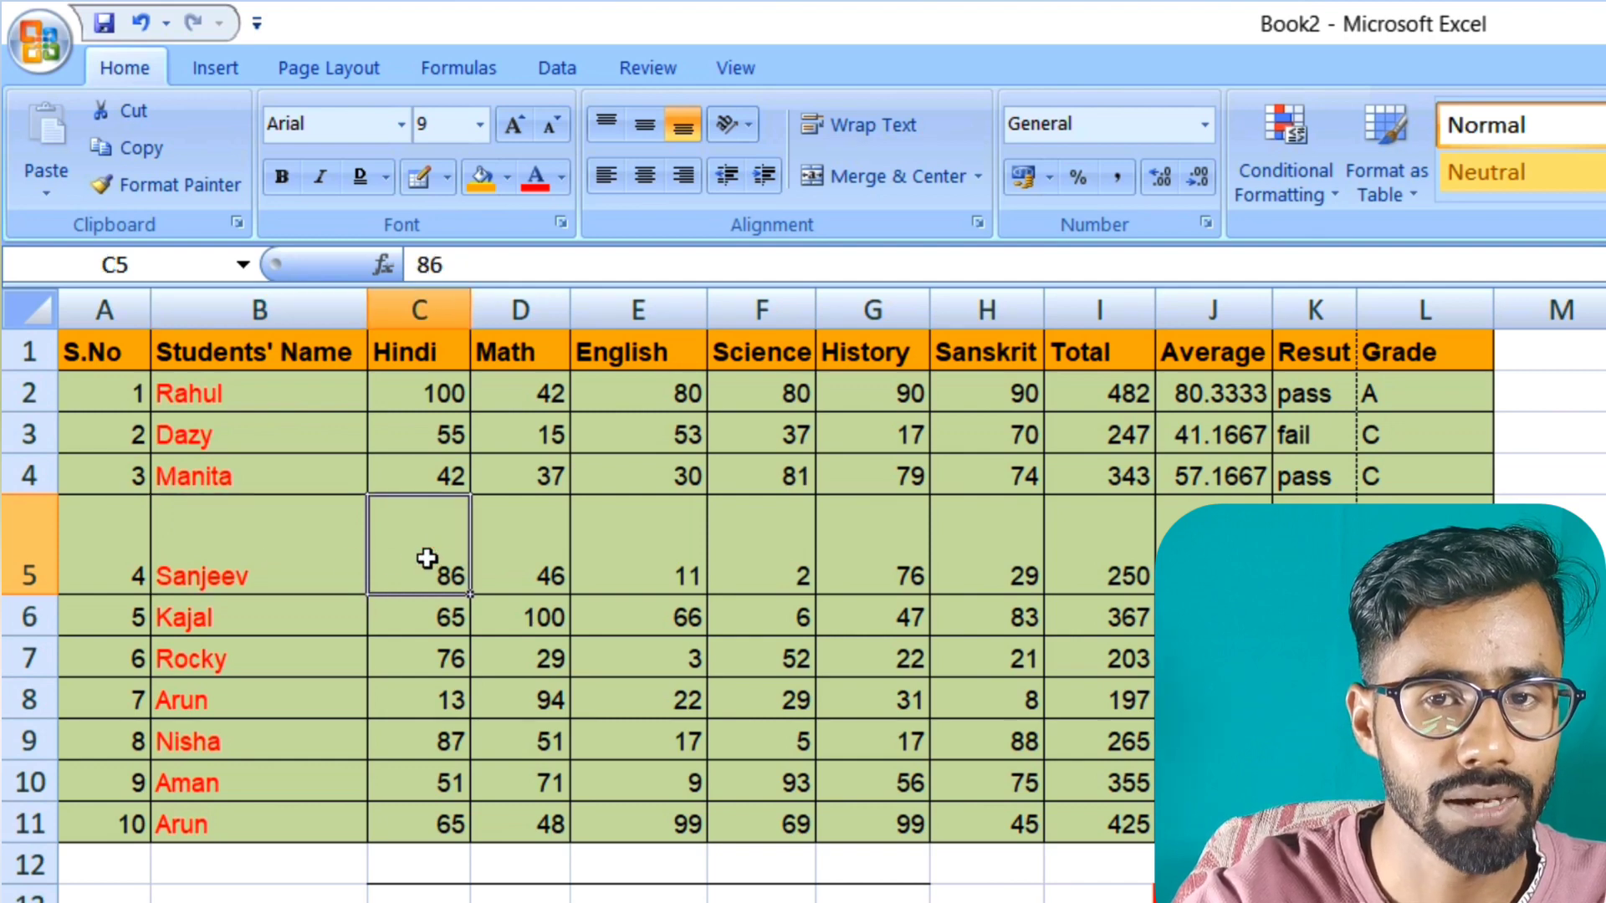
{"action": "left_click", "coordinate": [273, 545]}
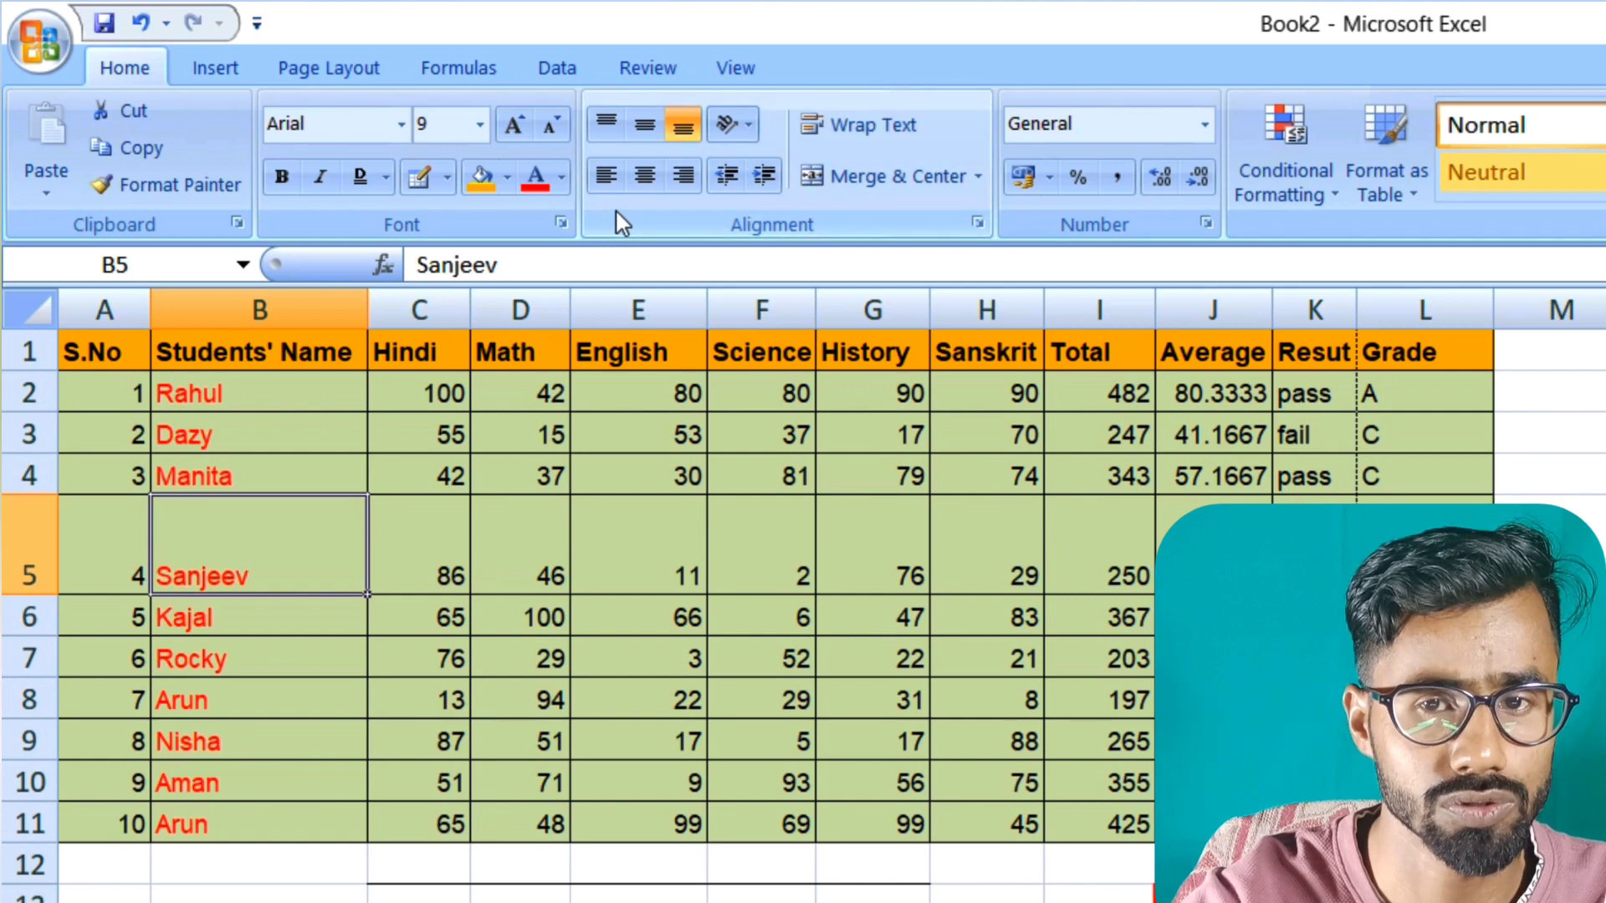
{"action": "left_click", "coordinate": [641, 179]}
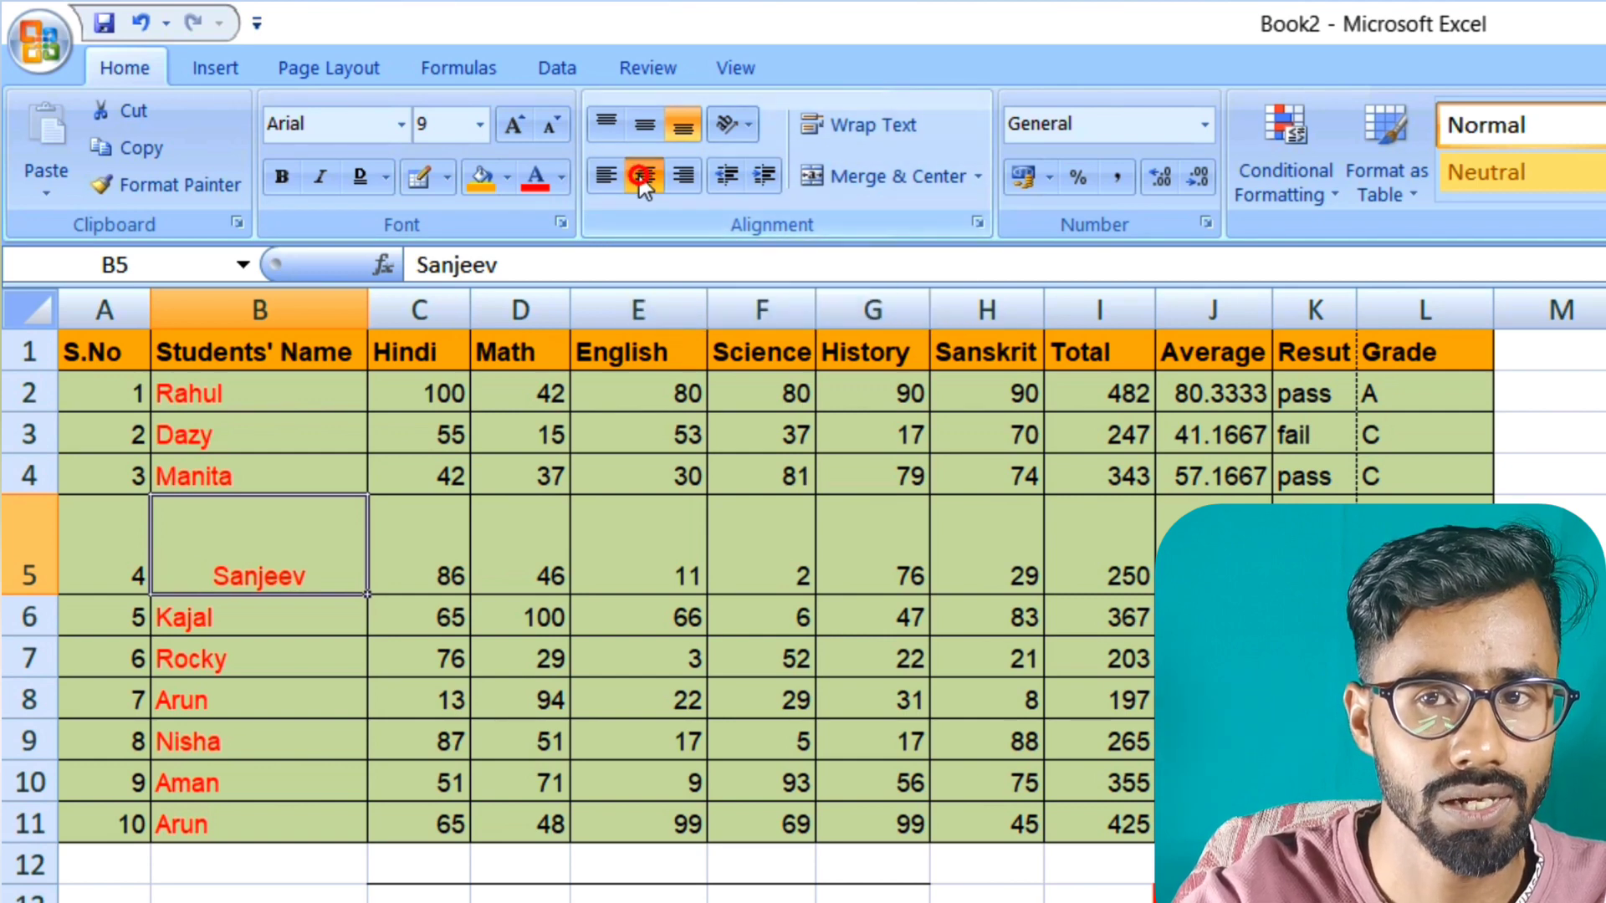
{"action": "left_click", "coordinate": [683, 178]}
{"action": "left_click", "coordinate": [608, 177]}
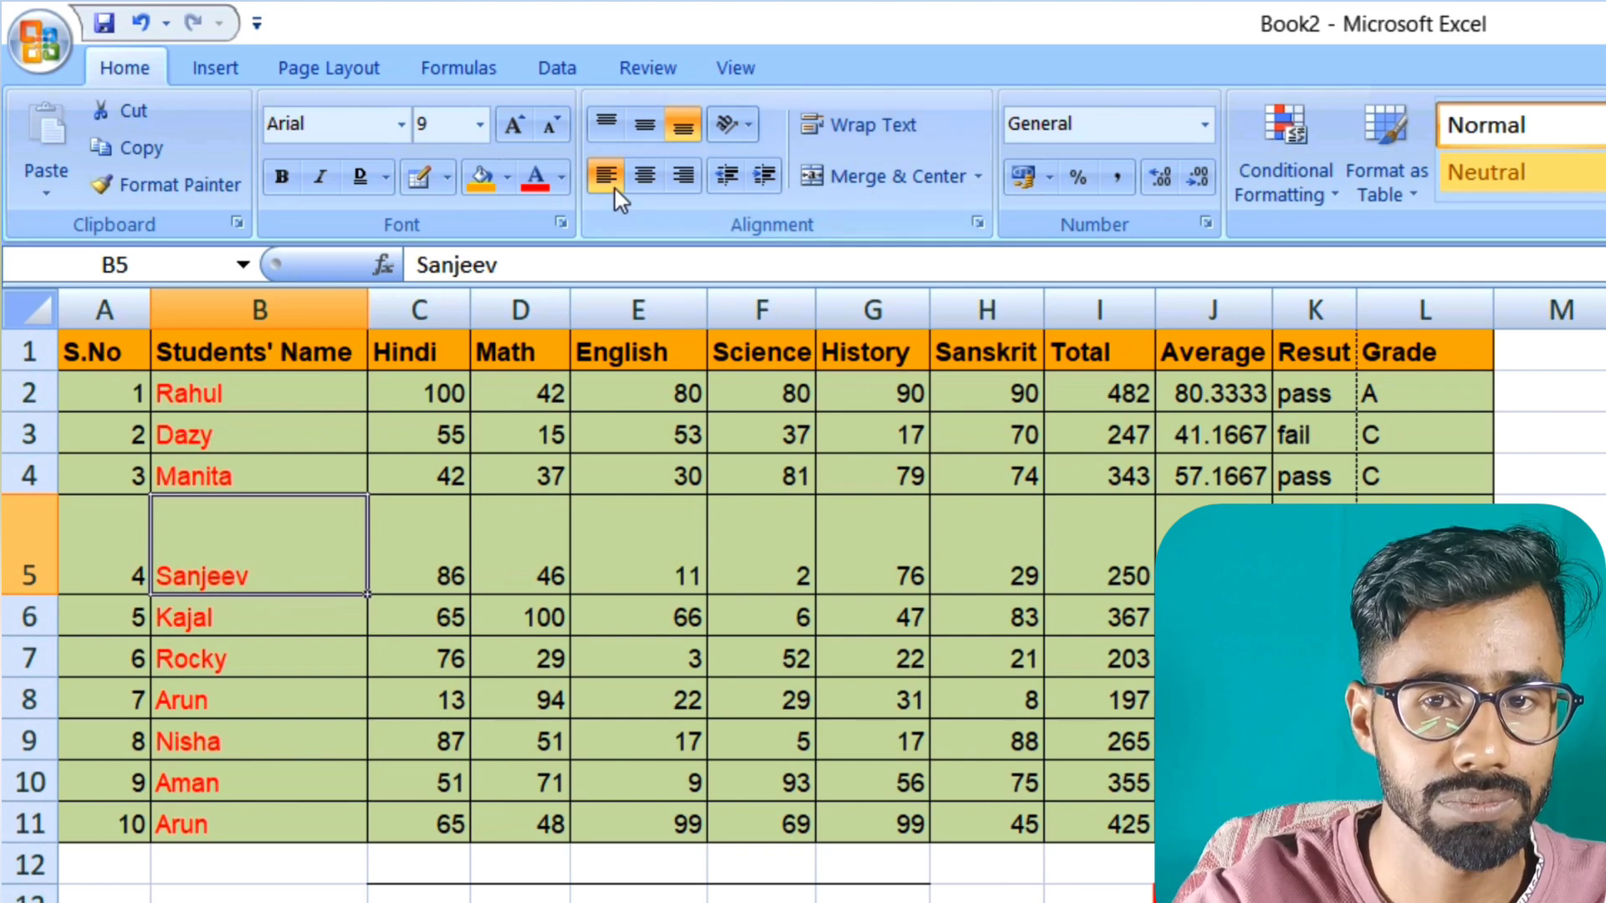
Try Middle Align and Top Align on cell B5, and set it back to Bottom Align.
{"action": "left_click", "coordinate": [645, 126]}
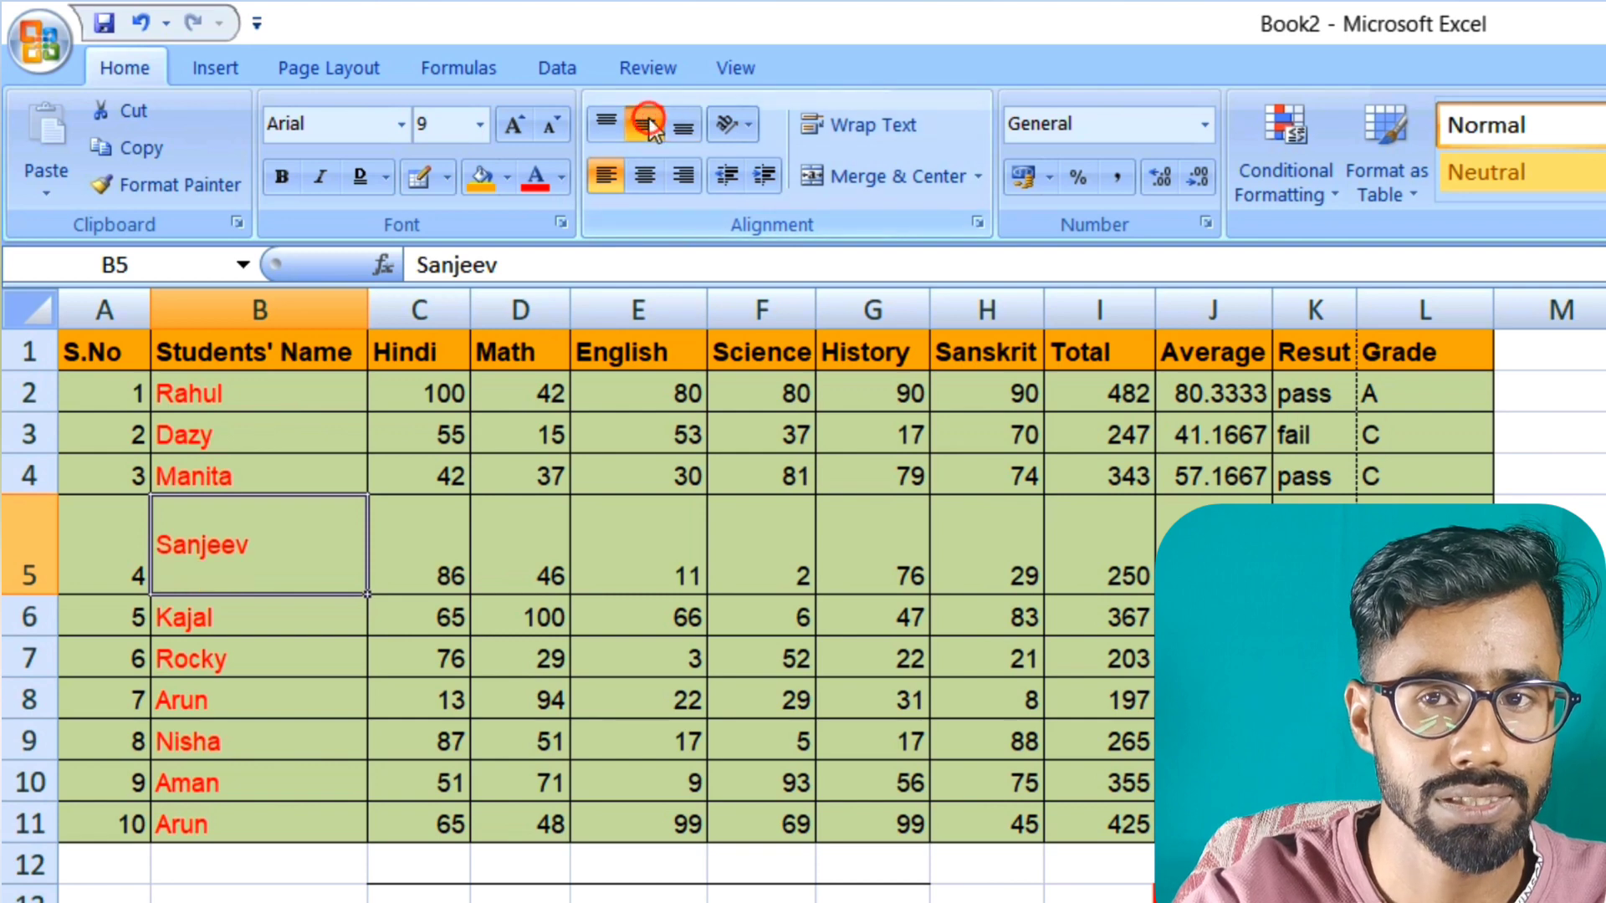
{"action": "left_click", "coordinate": [604, 133]}
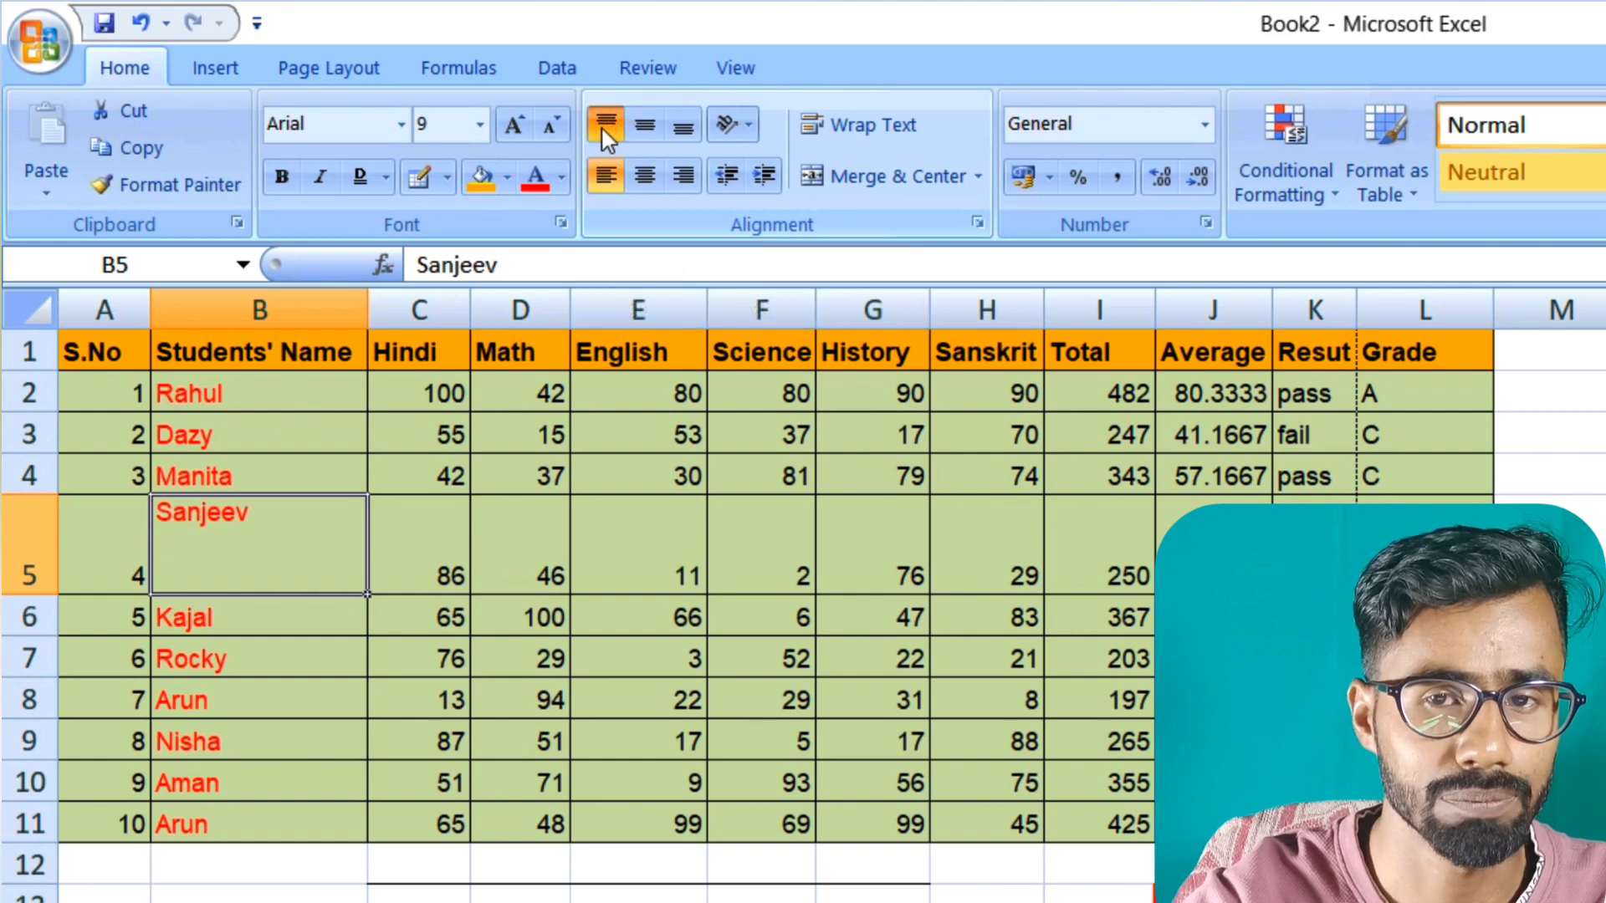
{"action": "left_click", "coordinate": [642, 129]}
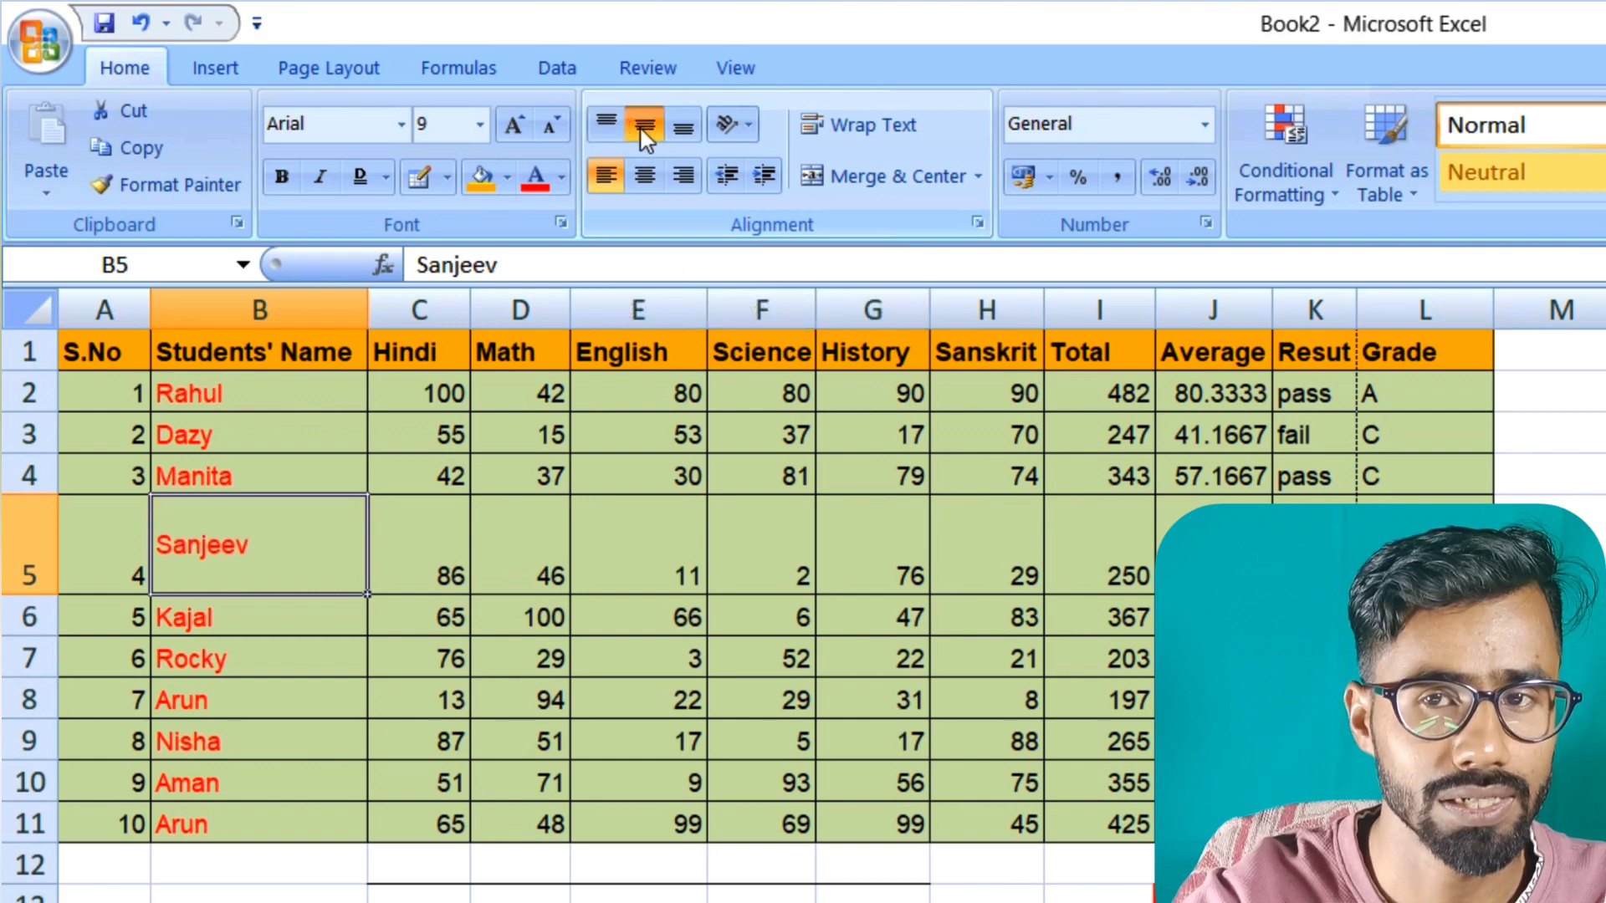
{"action": "left_click", "coordinate": [685, 129]}
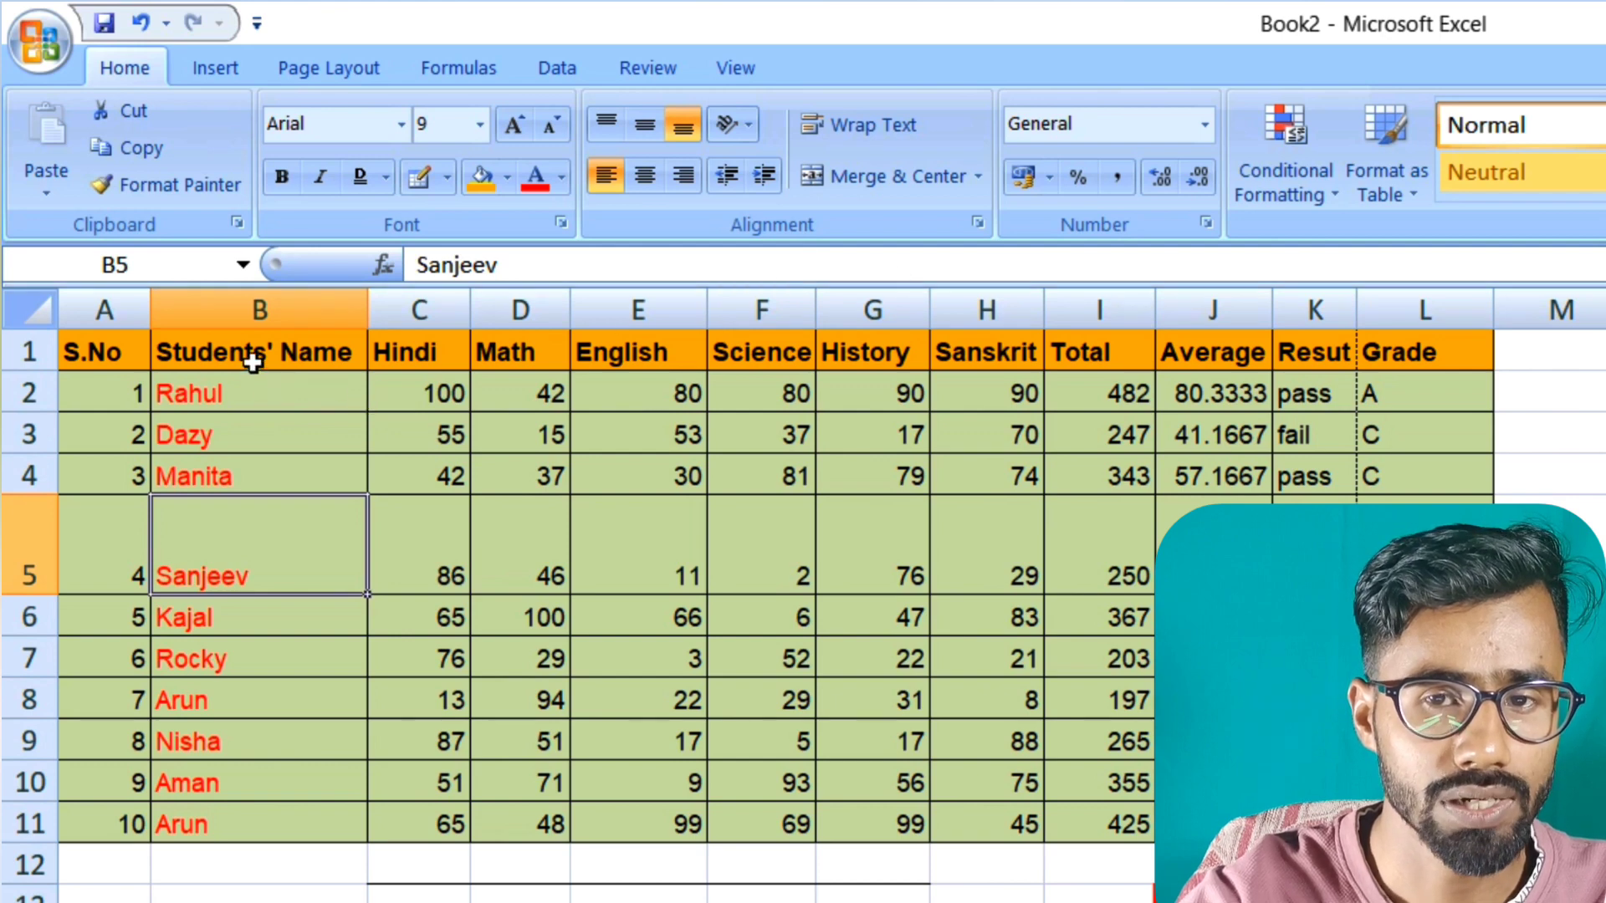
Try centre alignment on the Students' Name column cells B1:B11, and finish with left alignment.
{"action": "left_click_drag", "start_coordinate": [253, 362], "coordinate": [265, 820]}
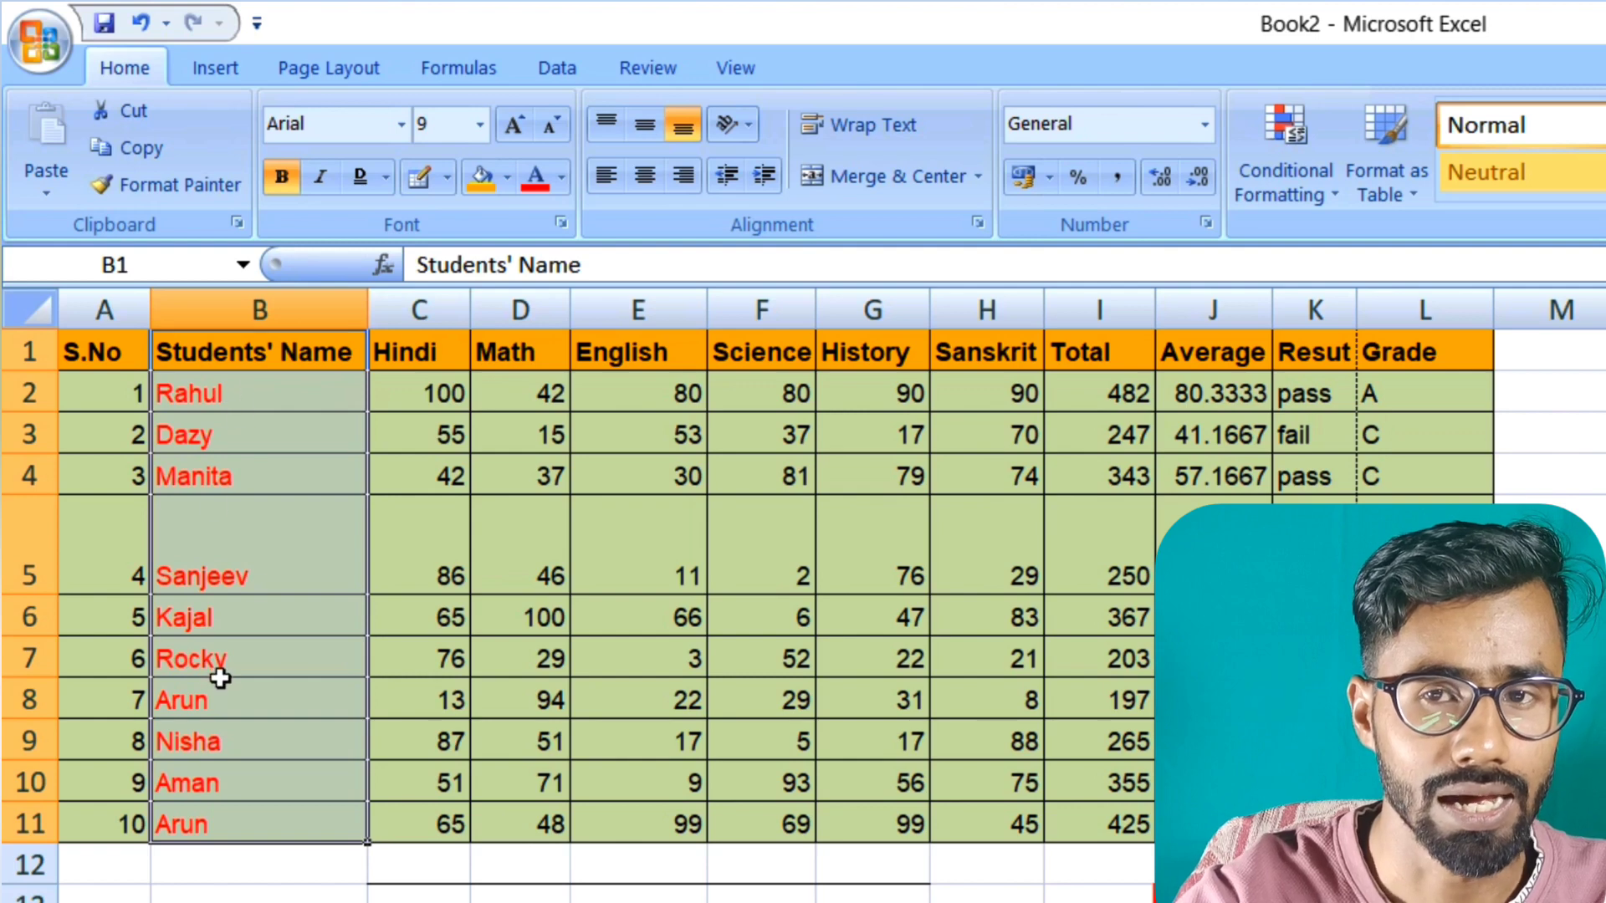
{"action": "left_click", "coordinate": [642, 177]}
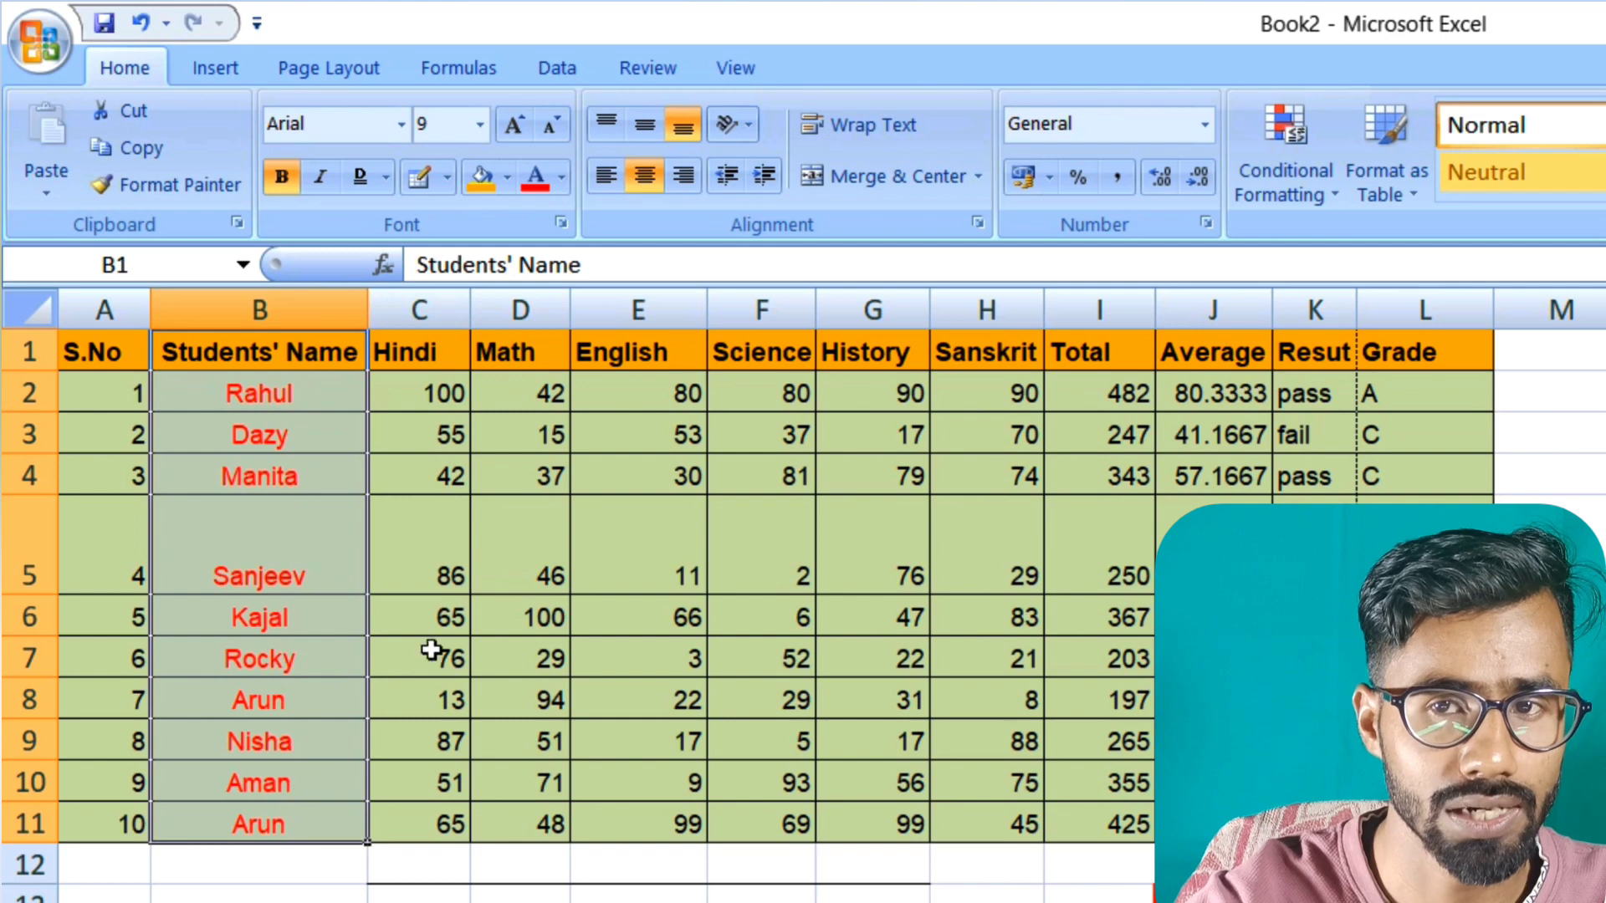
{"action": "left_click", "coordinate": [596, 186]}
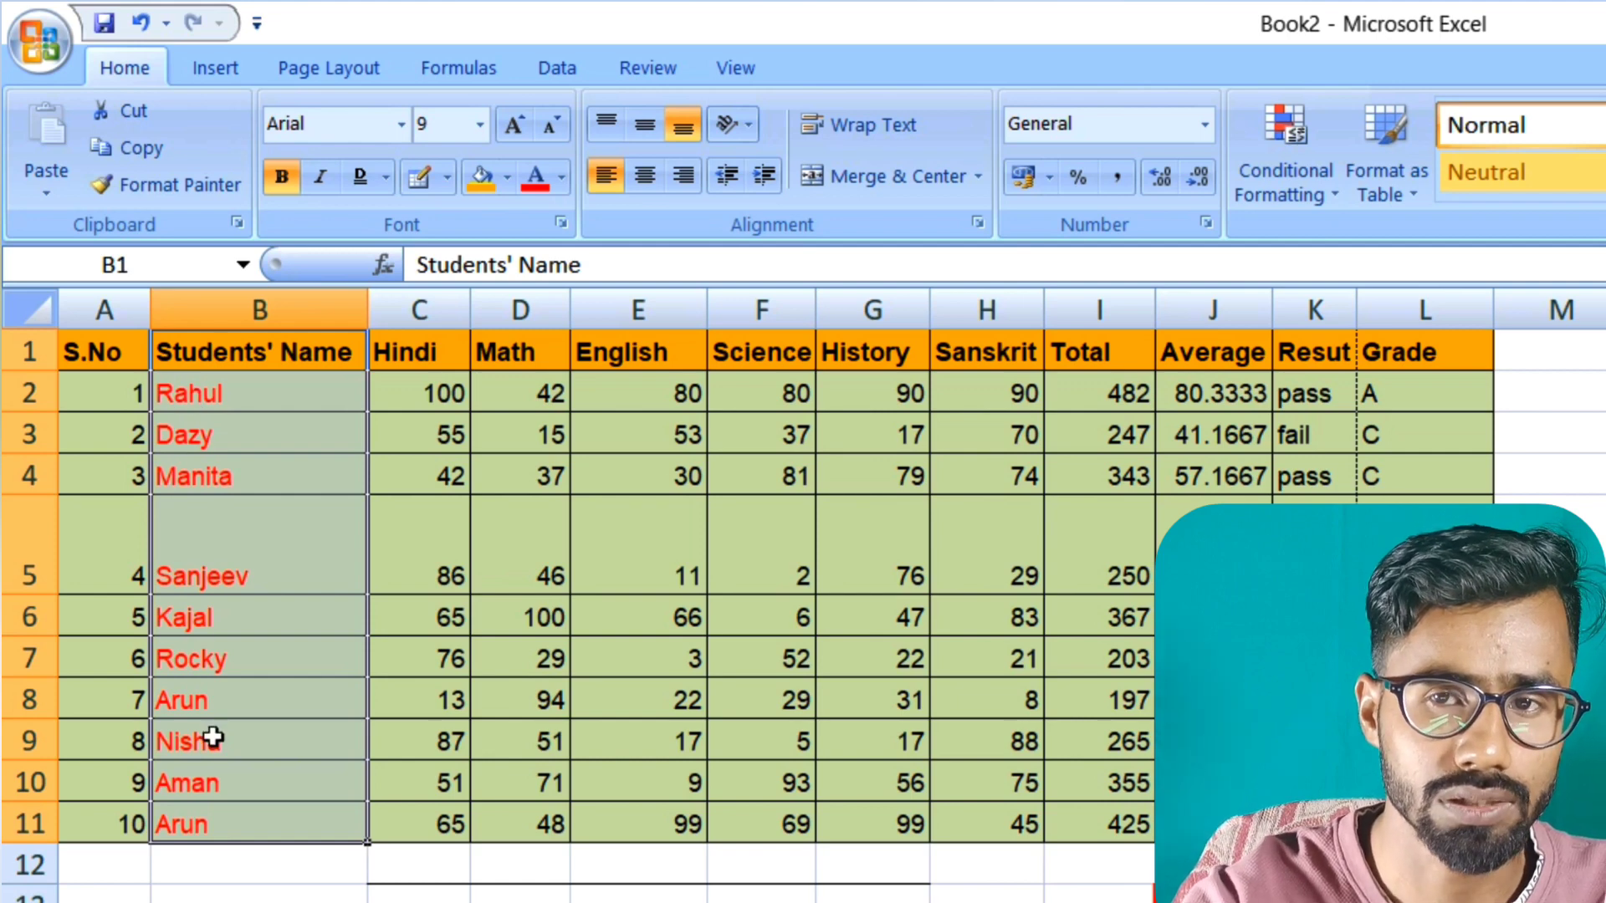
Try increasing the indent of B1:B11 by four levels, and decrease it back to no indent.
{"action": "left_click", "coordinate": [764, 177]}
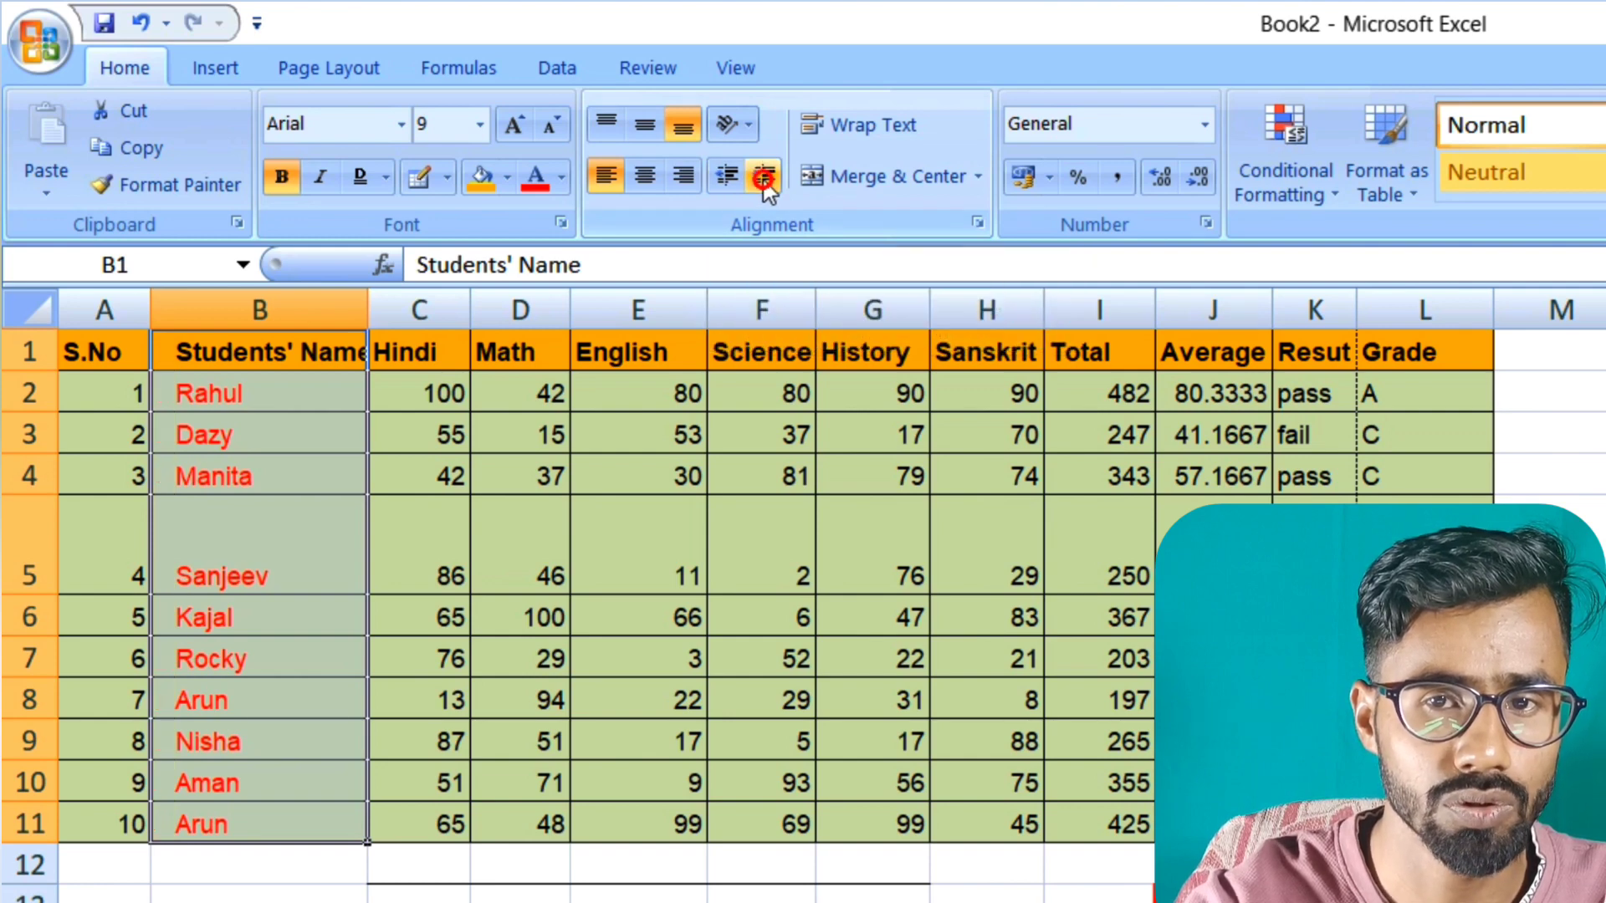
{"action": "left_click", "coordinate": [764, 177]}
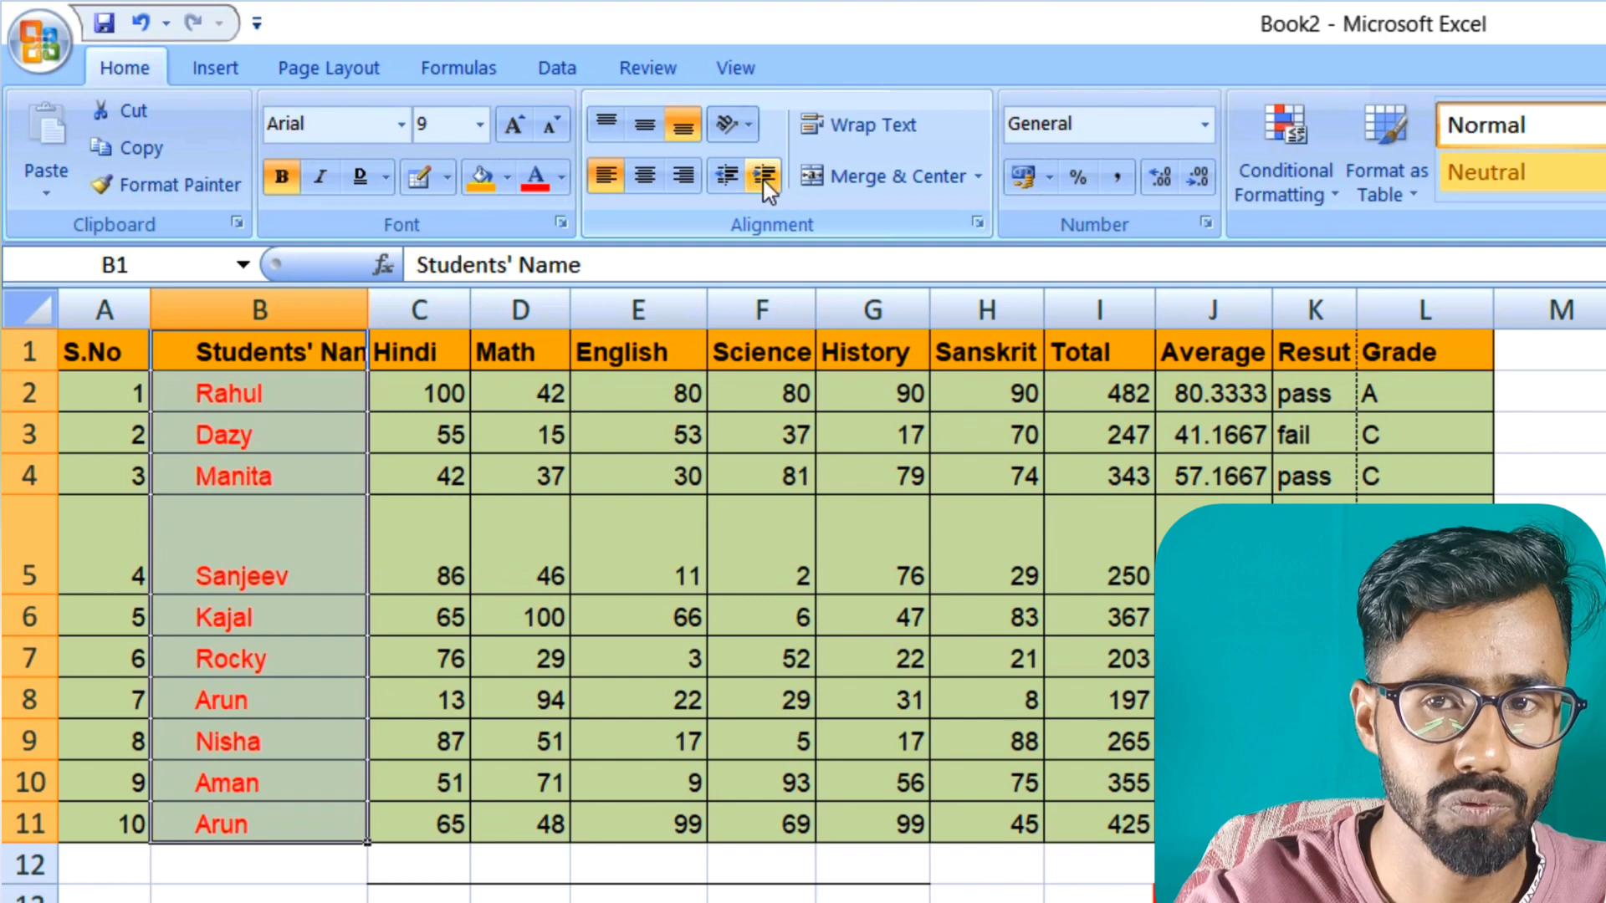
{"action": "left_click", "coordinate": [765, 178]}
{"action": "left_click", "coordinate": [765, 178]}
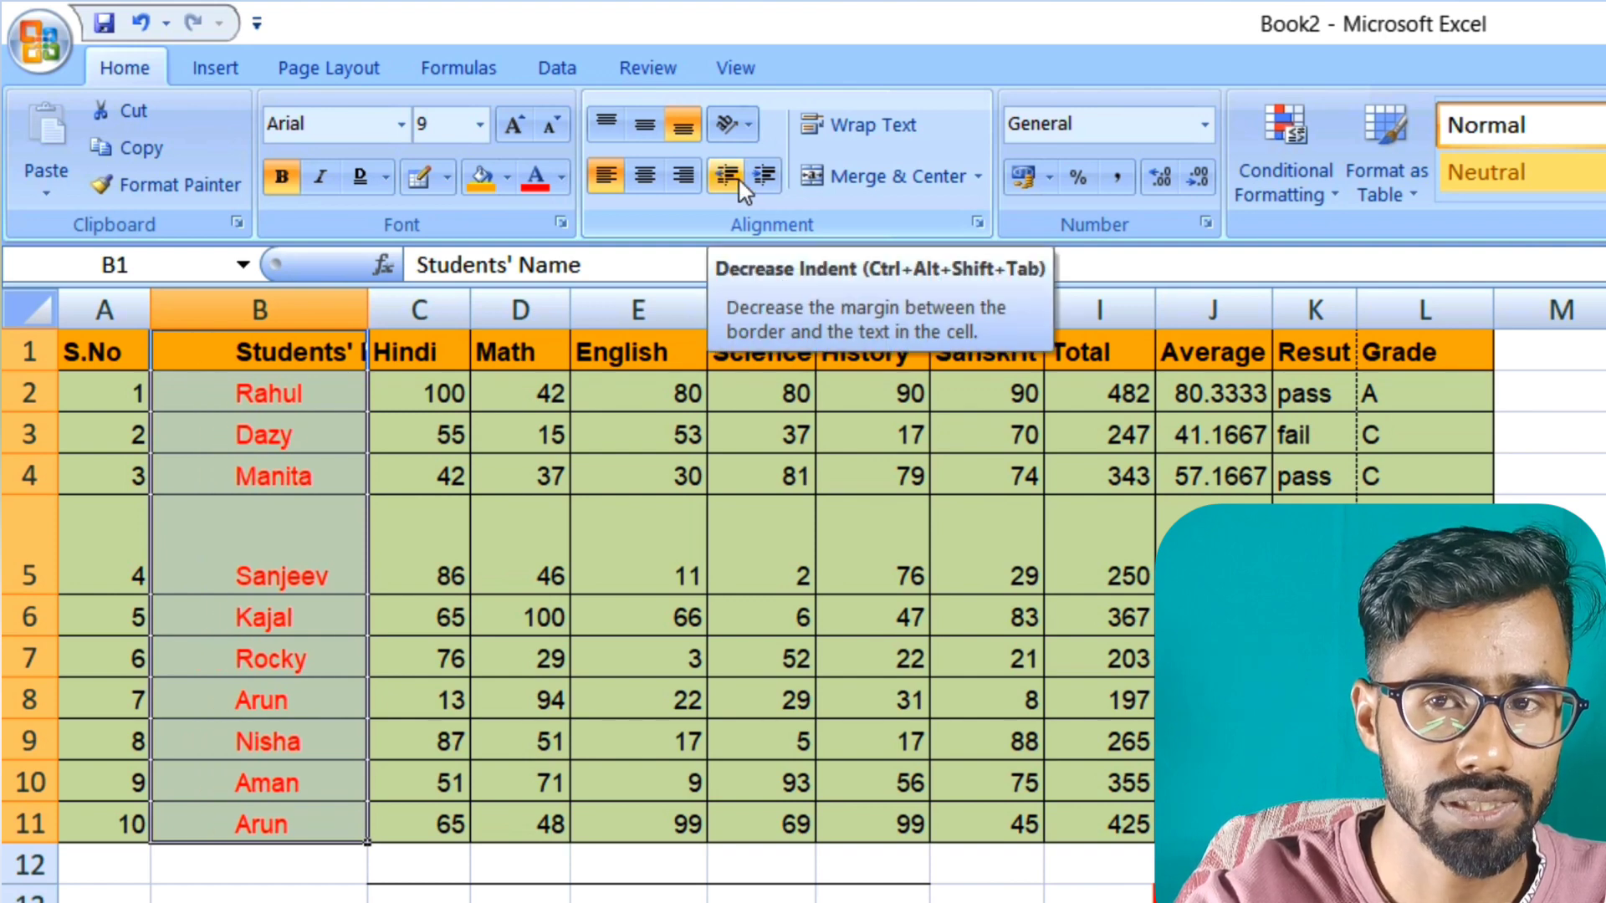
{"action": "left_click", "coordinate": [740, 179]}
{"action": "left_click", "coordinate": [739, 179]}
{"action": "left_click", "coordinate": [739, 179]}
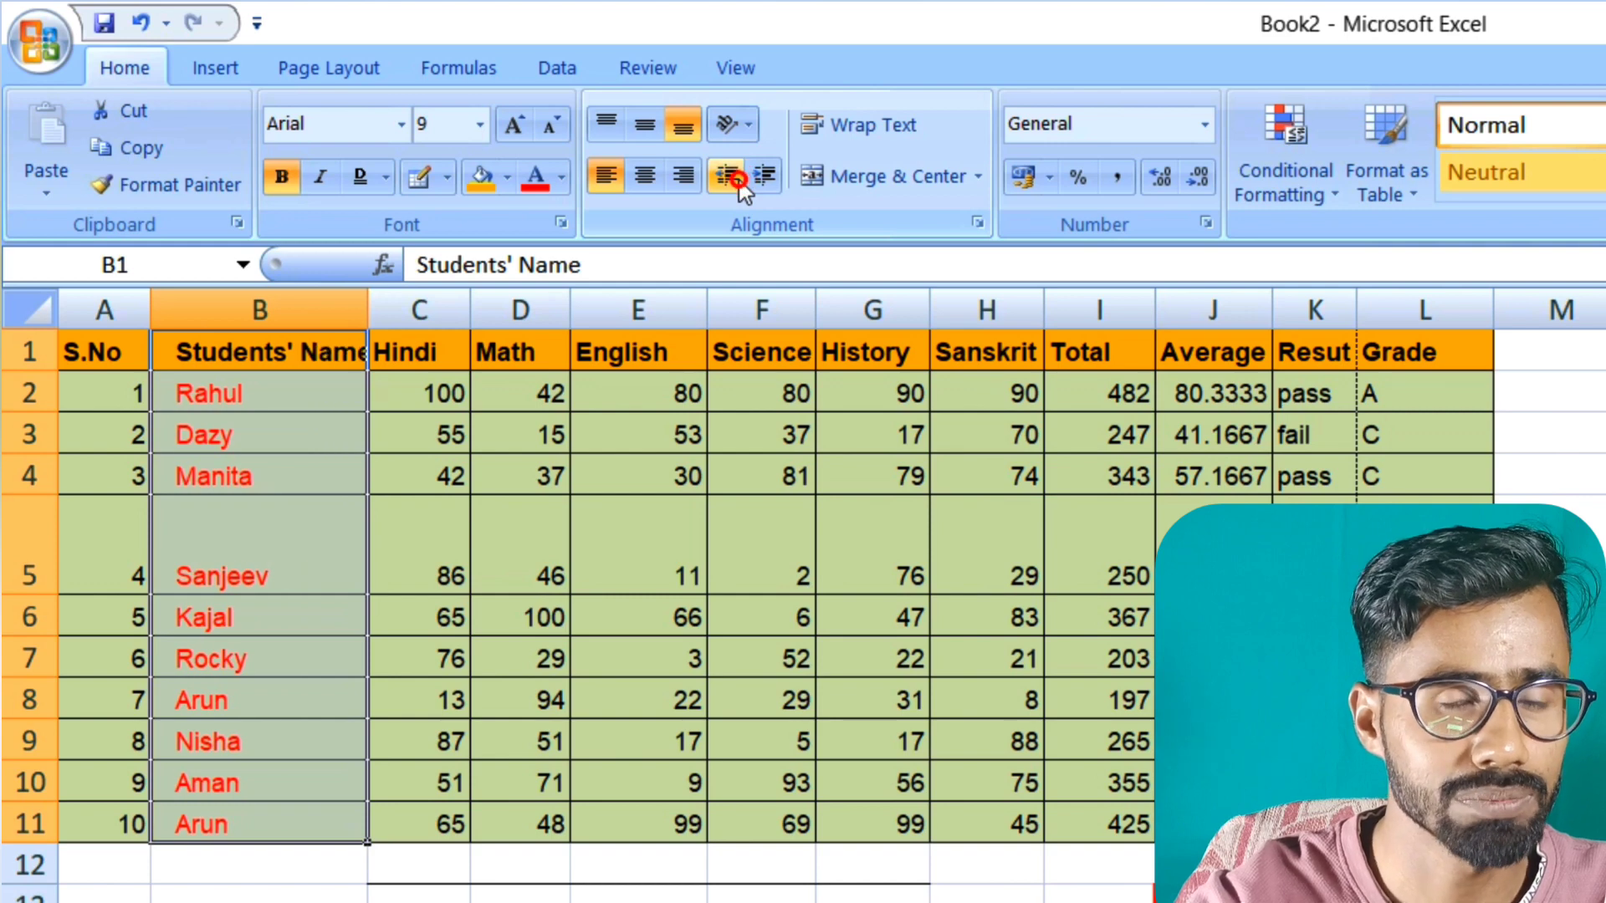
{"action": "left_click", "coordinate": [739, 179]}
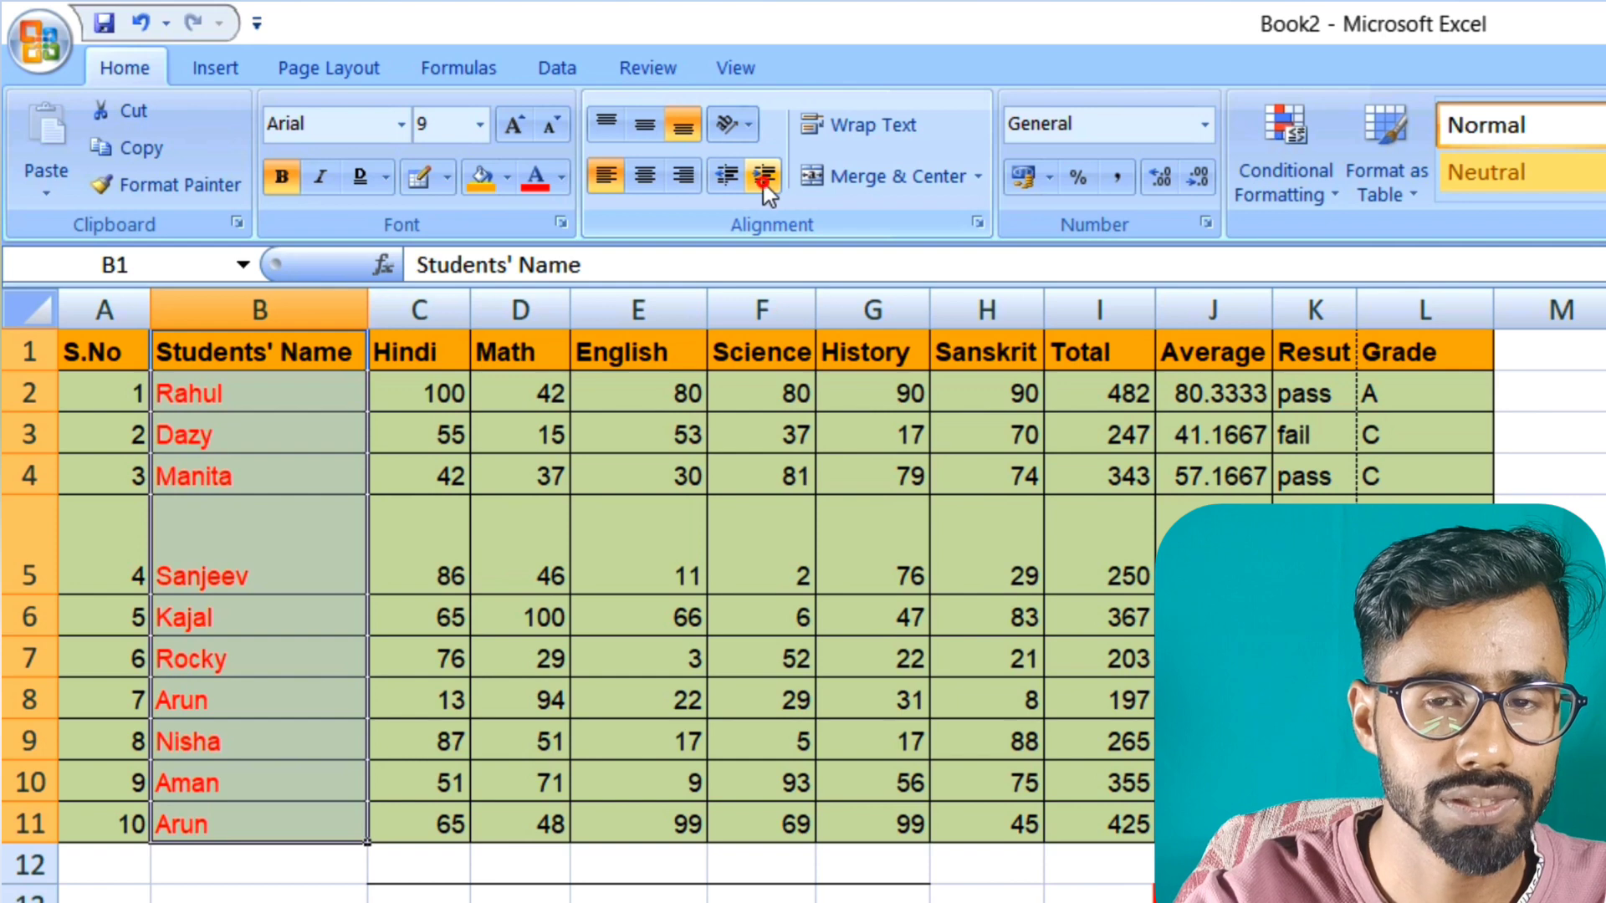
{"action": "left_click", "coordinate": [763, 176]}
{"action": "left_click", "coordinate": [731, 179]}
{"action": "left_click", "coordinate": [731, 179]}
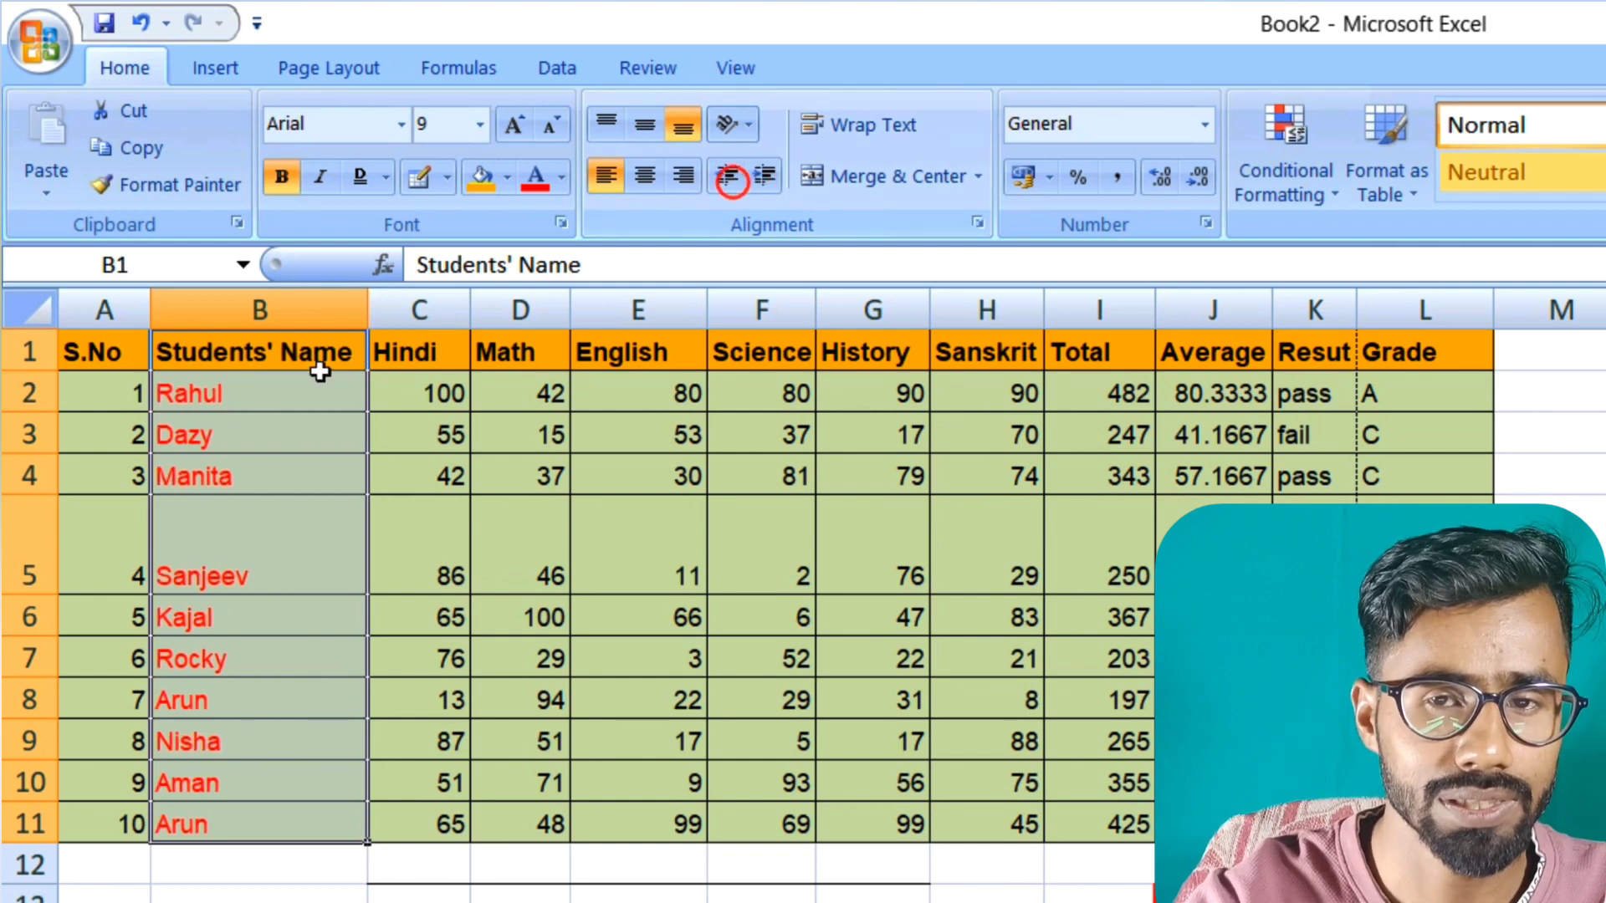
Try the Angle Counterclockwise and Angle Clockwise text orientations on the student's name in B5.
{"action": "left_click", "coordinate": [239, 350]}
{"action": "left_click", "coordinate": [265, 573]}
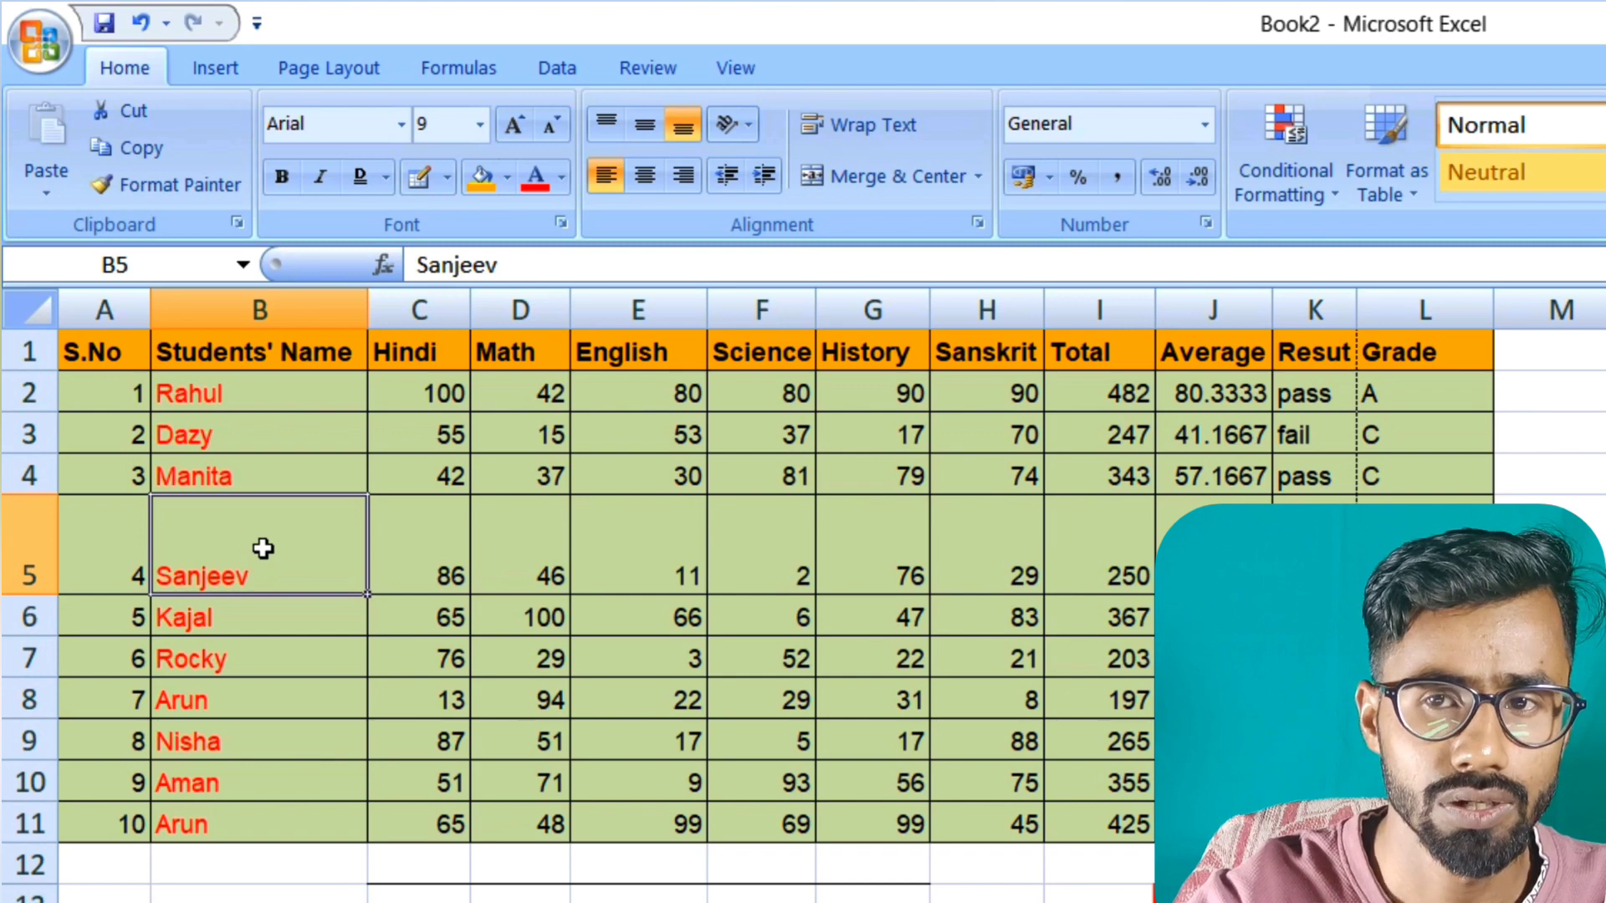
{"action": "left_click", "coordinate": [751, 119]}
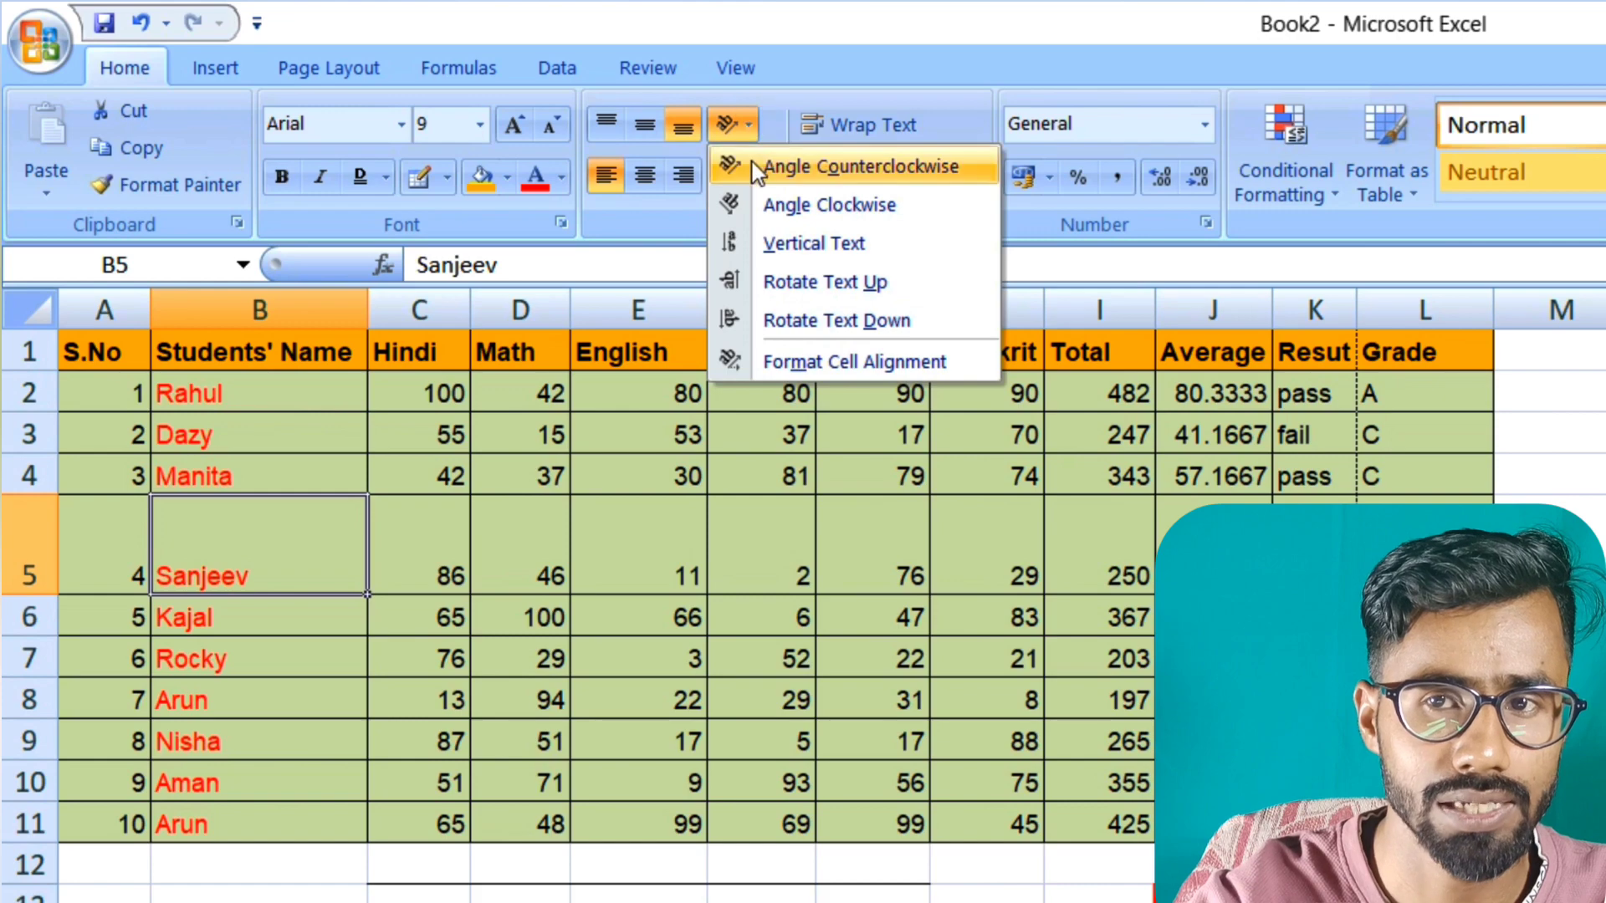
{"action": "left_click", "coordinate": [751, 161]}
{"action": "left_click", "coordinate": [741, 133]}
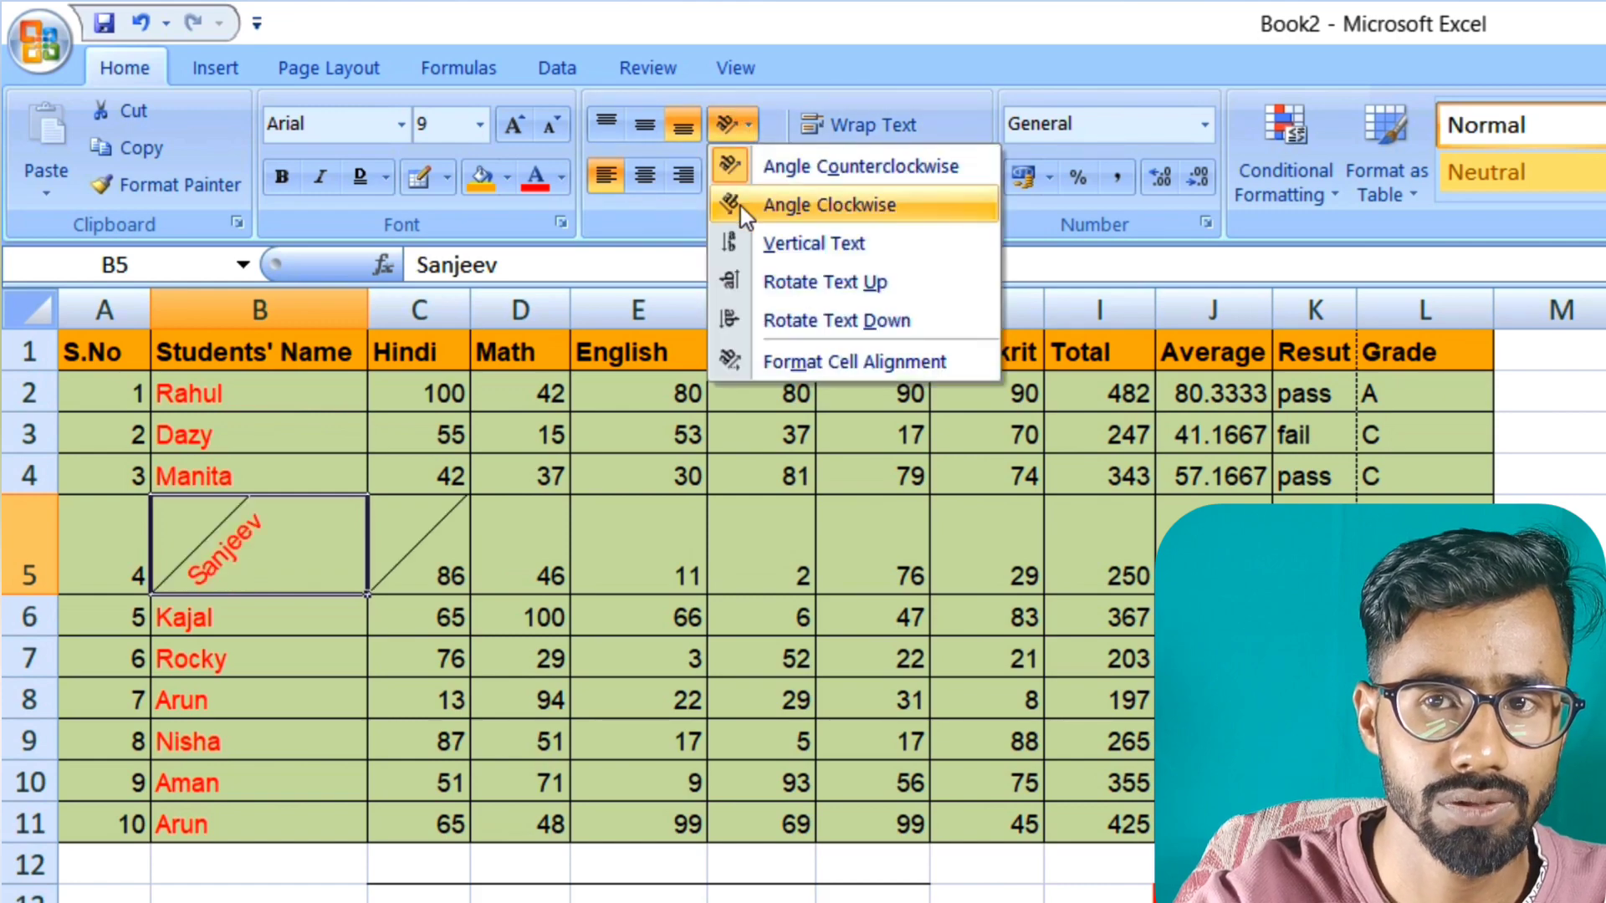
{"action": "left_click", "coordinate": [738, 205]}
Try the Vertical Text and Rotate Text Up orientations on cell B5.
{"action": "left_click", "coordinate": [743, 124]}
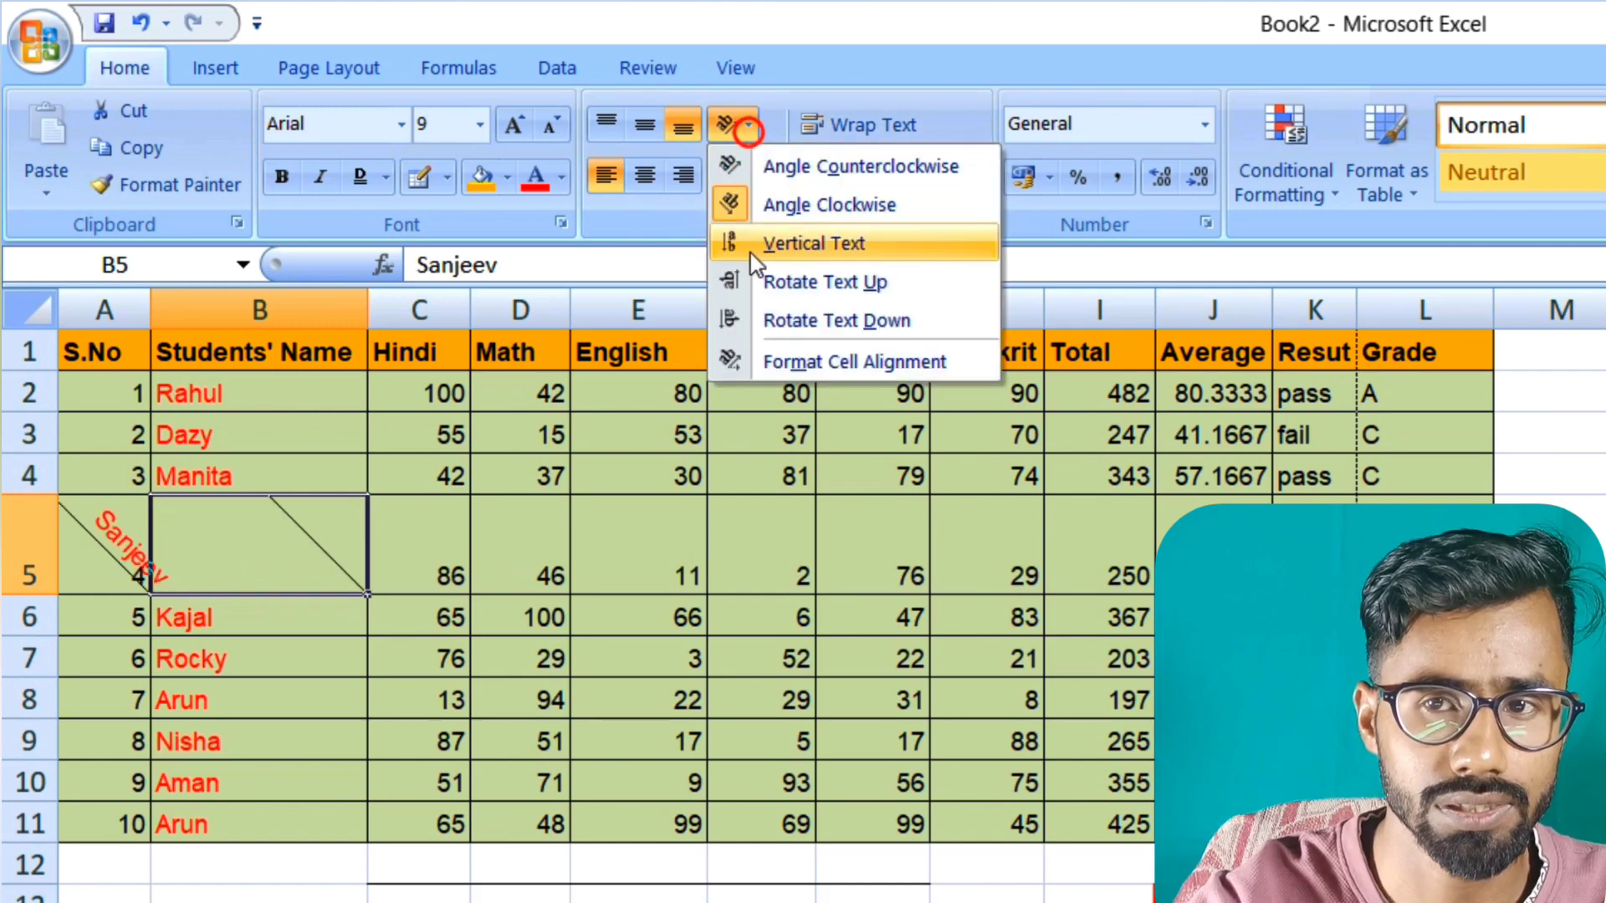
{"action": "left_click", "coordinate": [752, 249]}
{"action": "left_click", "coordinate": [743, 134]}
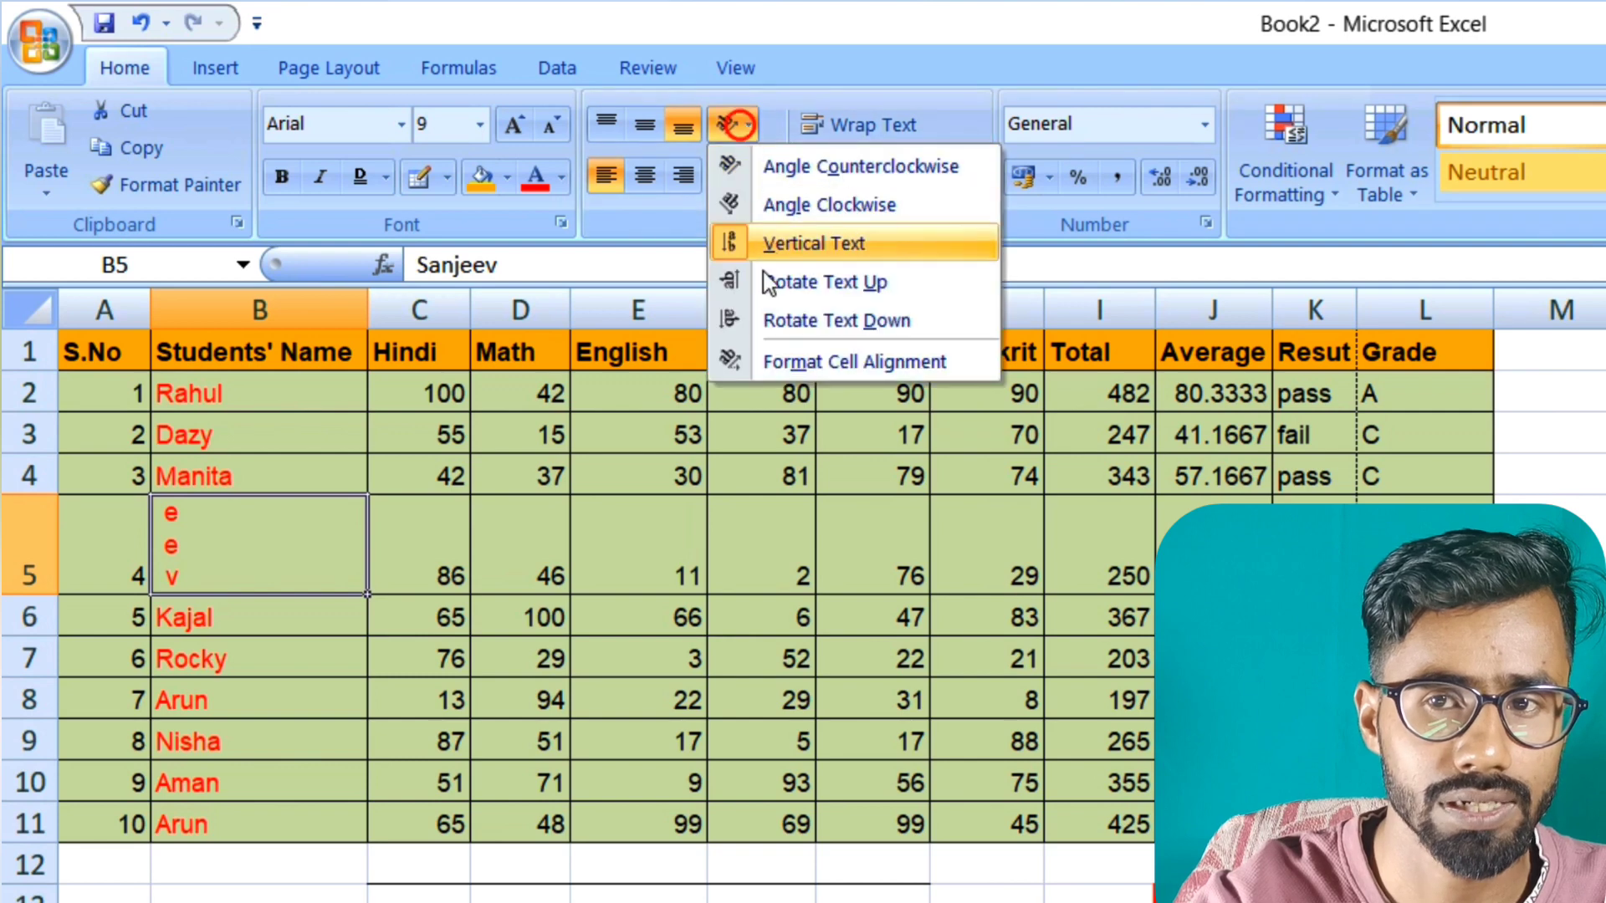
{"action": "left_click", "coordinate": [762, 292]}
Try Rotate Text Down on cell B5, and turn it off to restore horizontal text.
{"action": "left_click", "coordinate": [732, 125]}
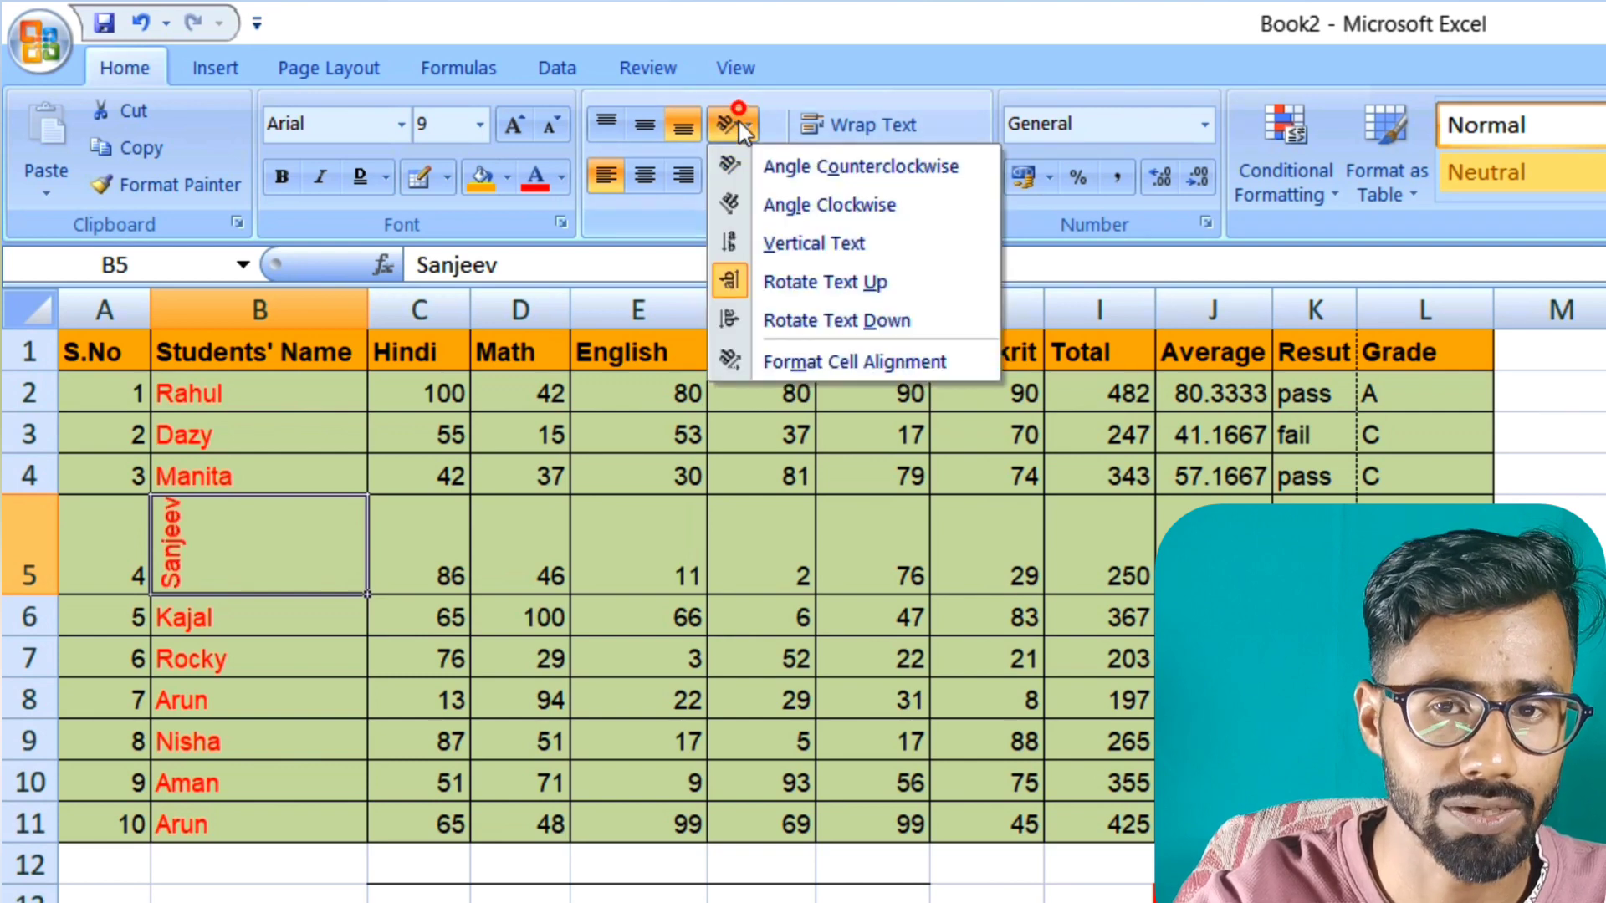
{"action": "left_click", "coordinate": [759, 320]}
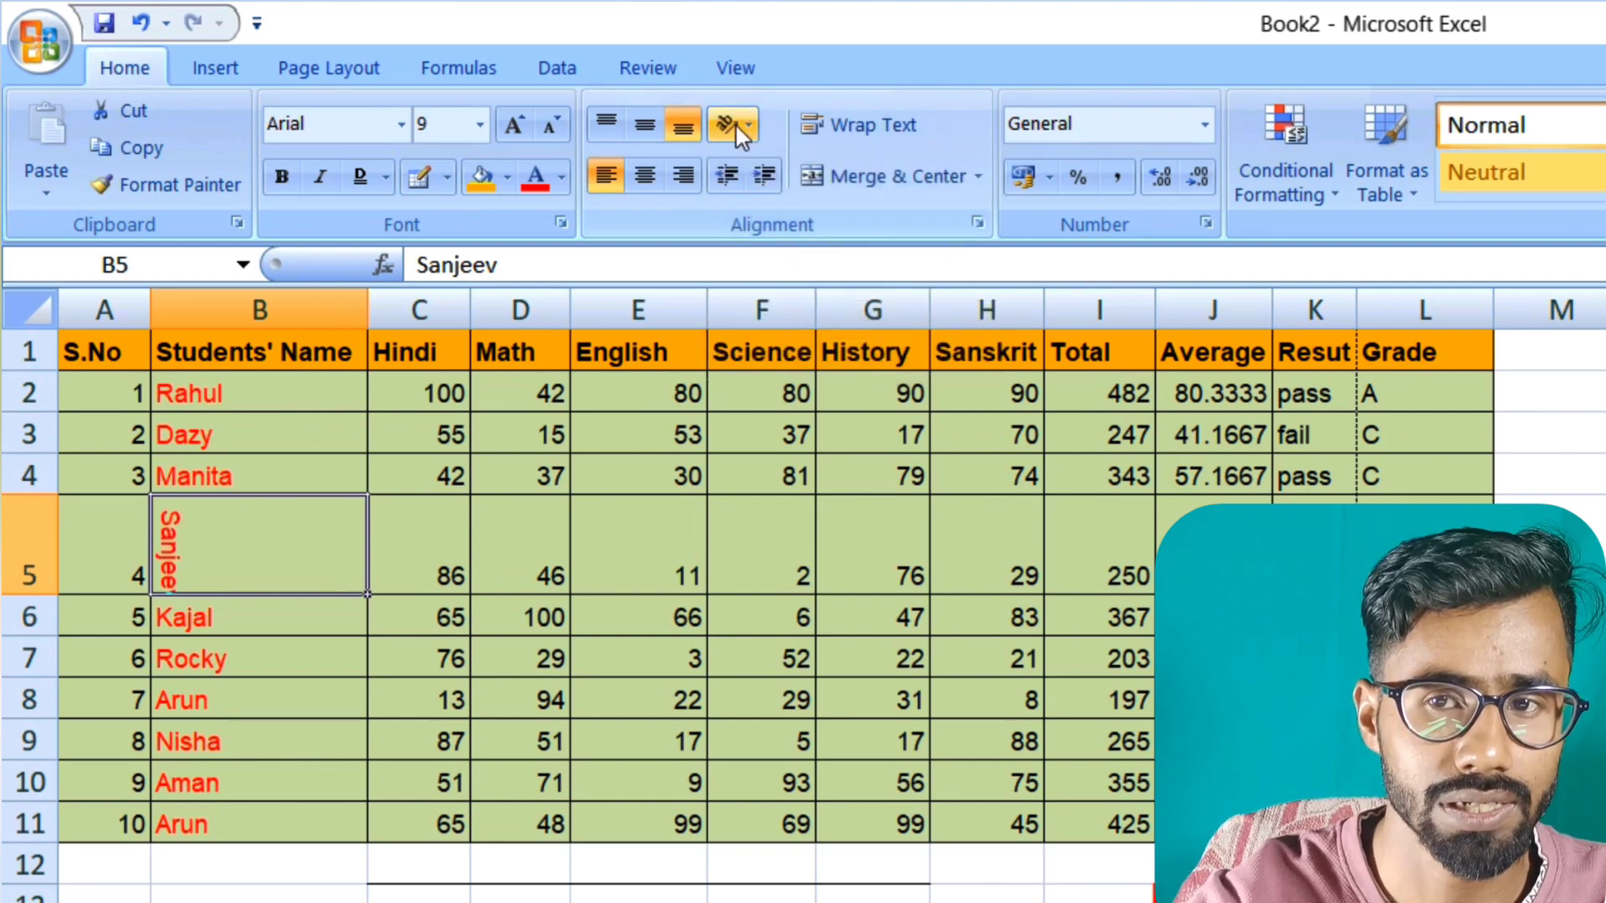
{"action": "left_click", "coordinate": [735, 123]}
{"action": "left_click", "coordinate": [725, 318]}
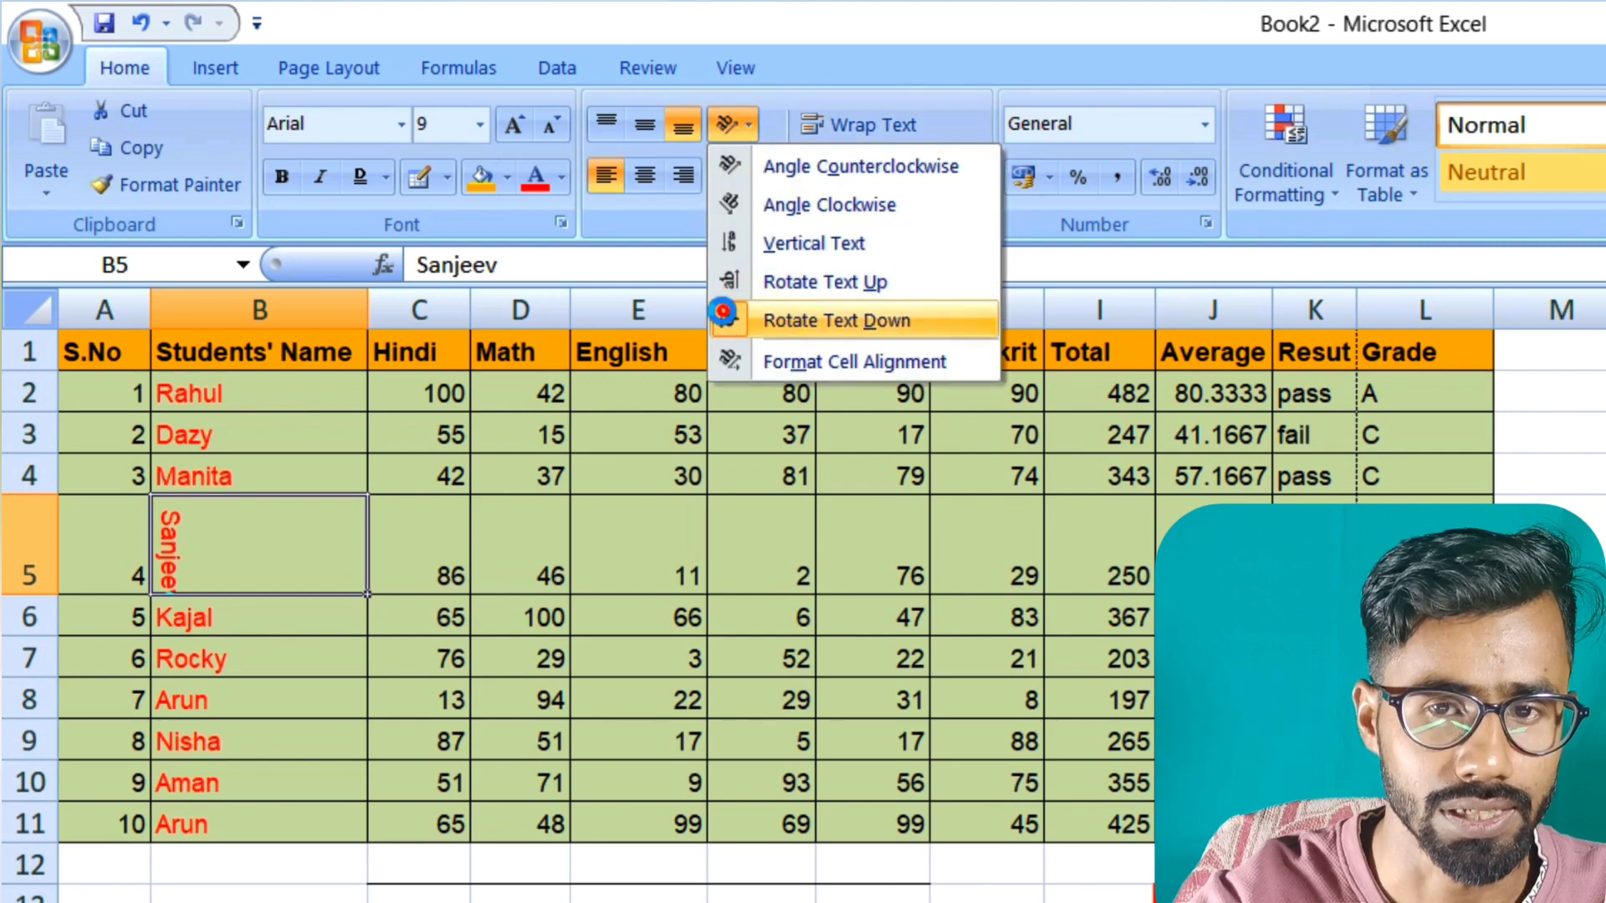
Try the Vertical Text and Rotate Text Down orientations on the student's name in B9.
{"action": "left_click", "coordinate": [240, 748]}
{"action": "left_click", "coordinate": [732, 124]}
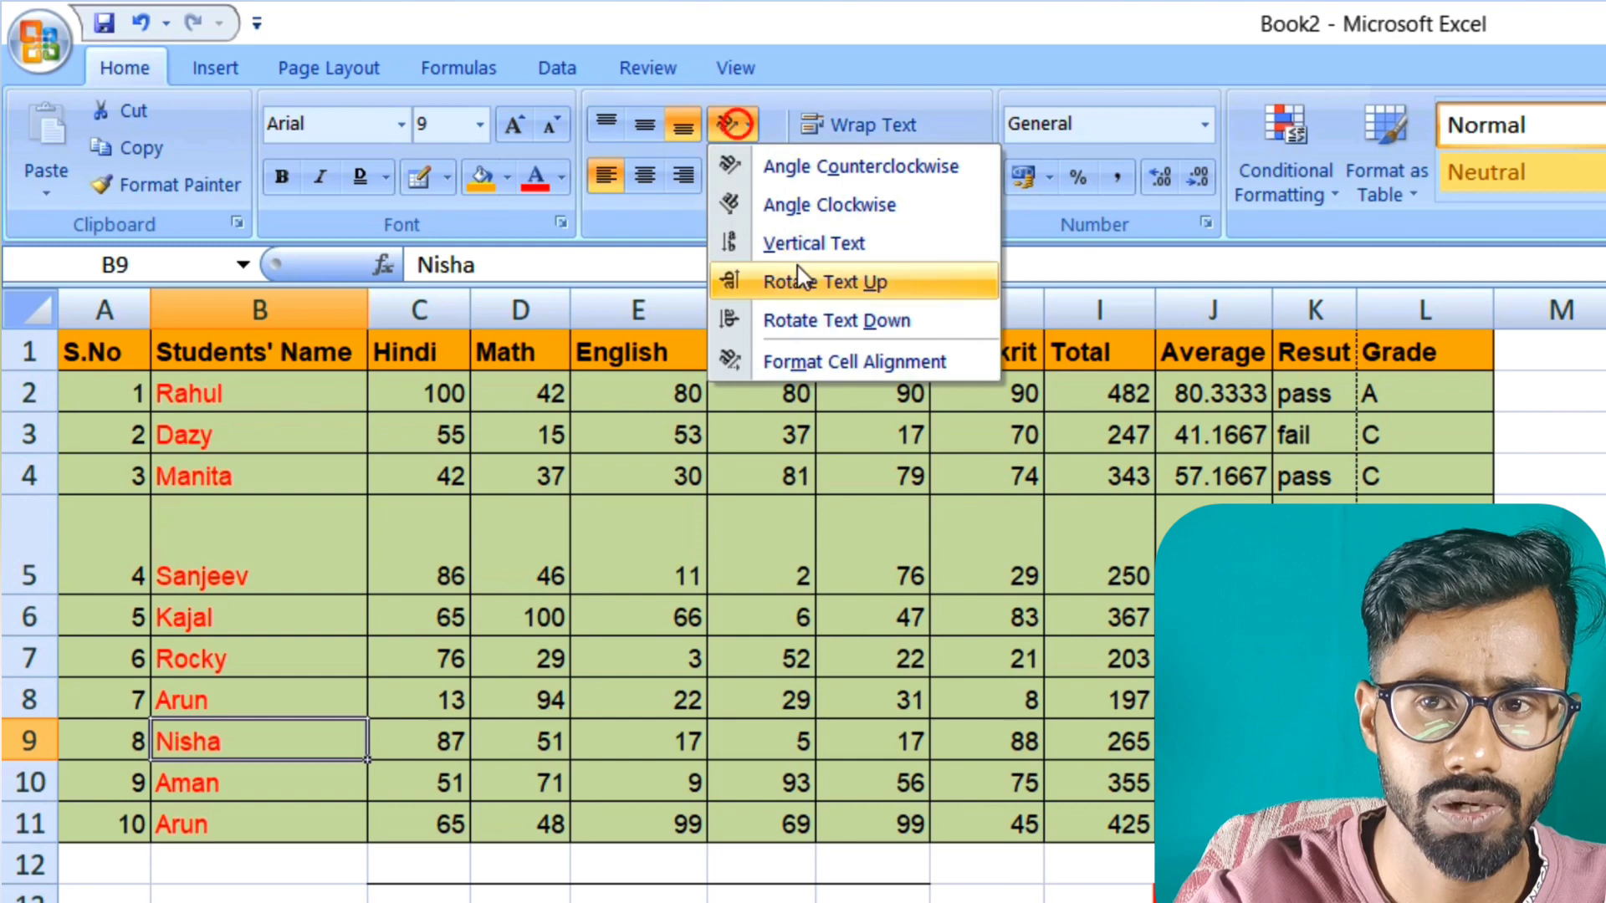
{"action": "left_click", "coordinate": [812, 246]}
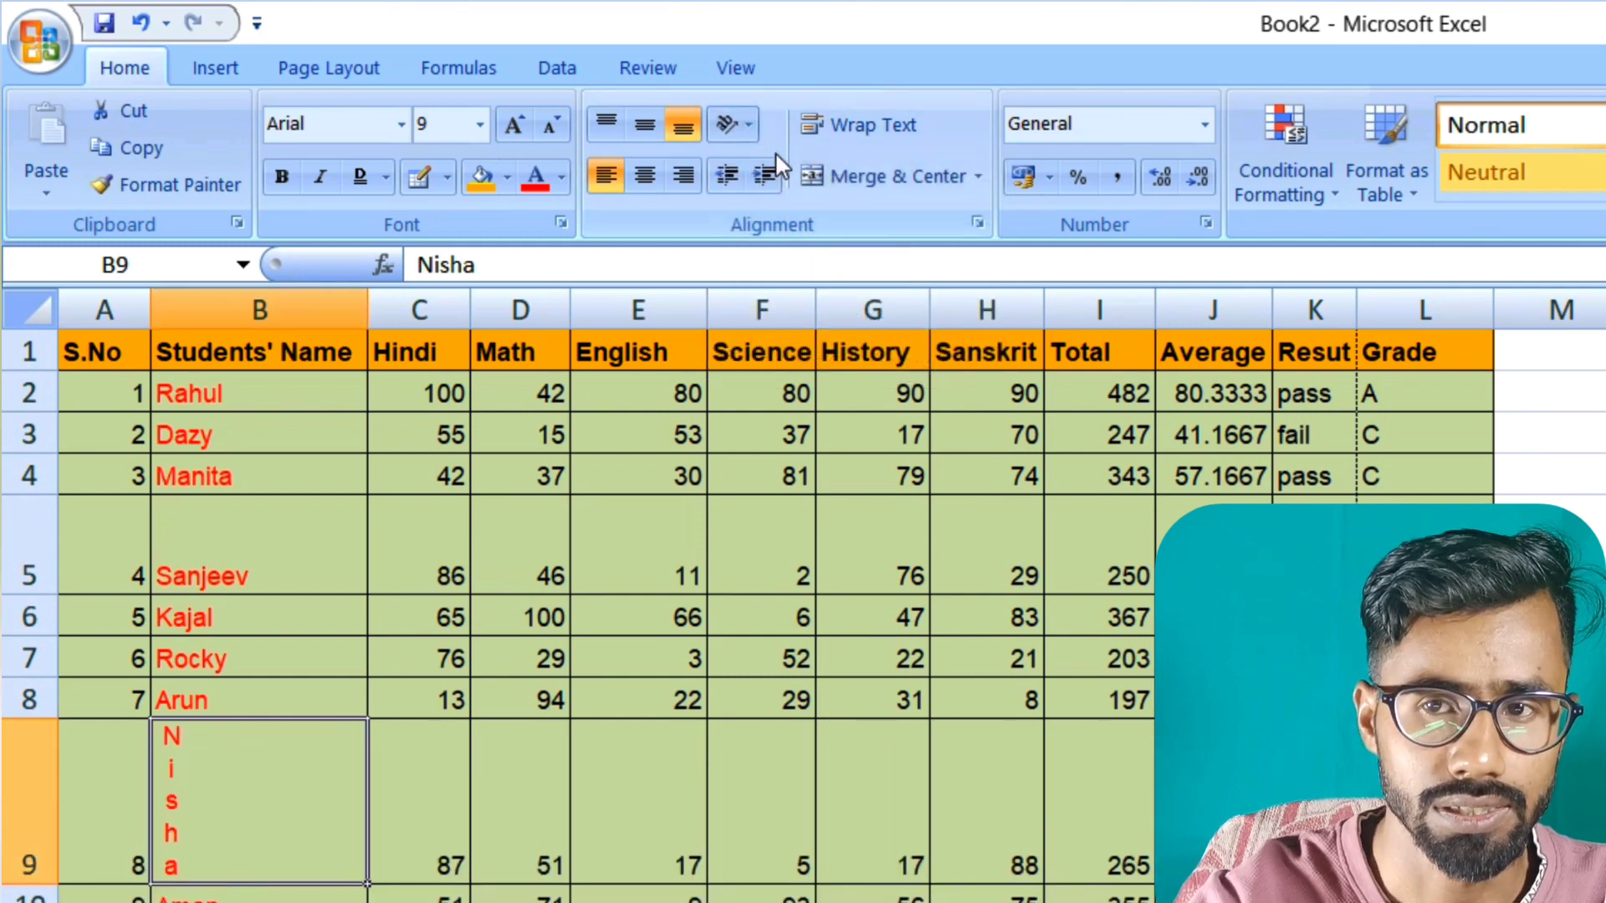
{"action": "left_click", "coordinate": [734, 126]}
{"action": "left_click", "coordinate": [769, 326]}
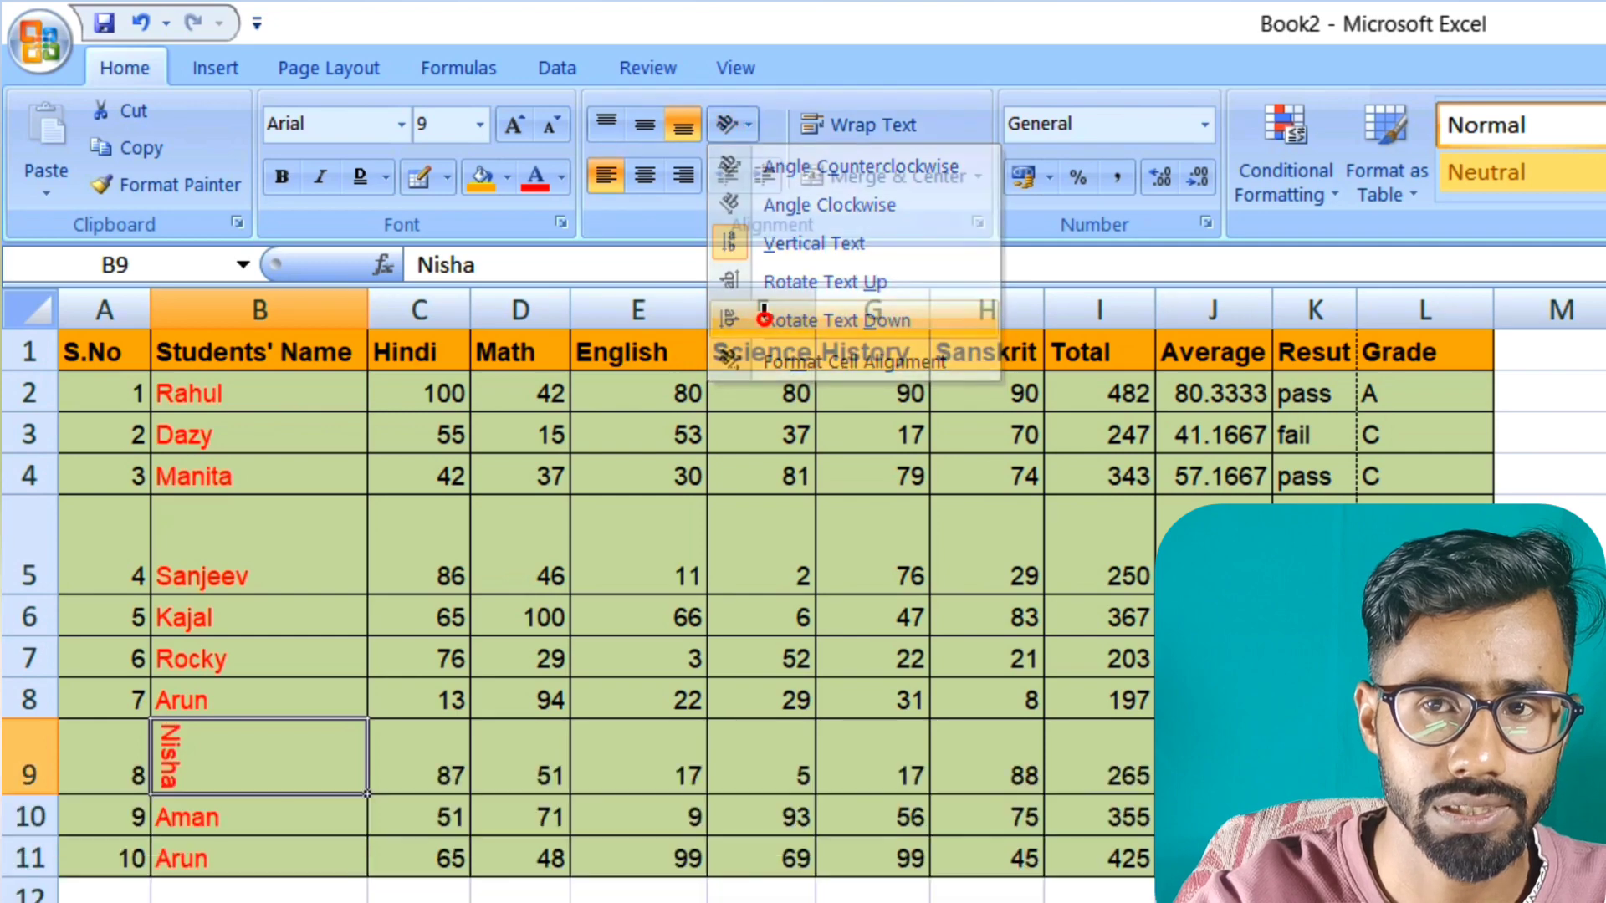
Apply Vertical Text to cell B9 again, and switch it to Angle Counterclockwise.
{"action": "left_click", "coordinate": [735, 128]}
{"action": "left_click", "coordinate": [769, 247]}
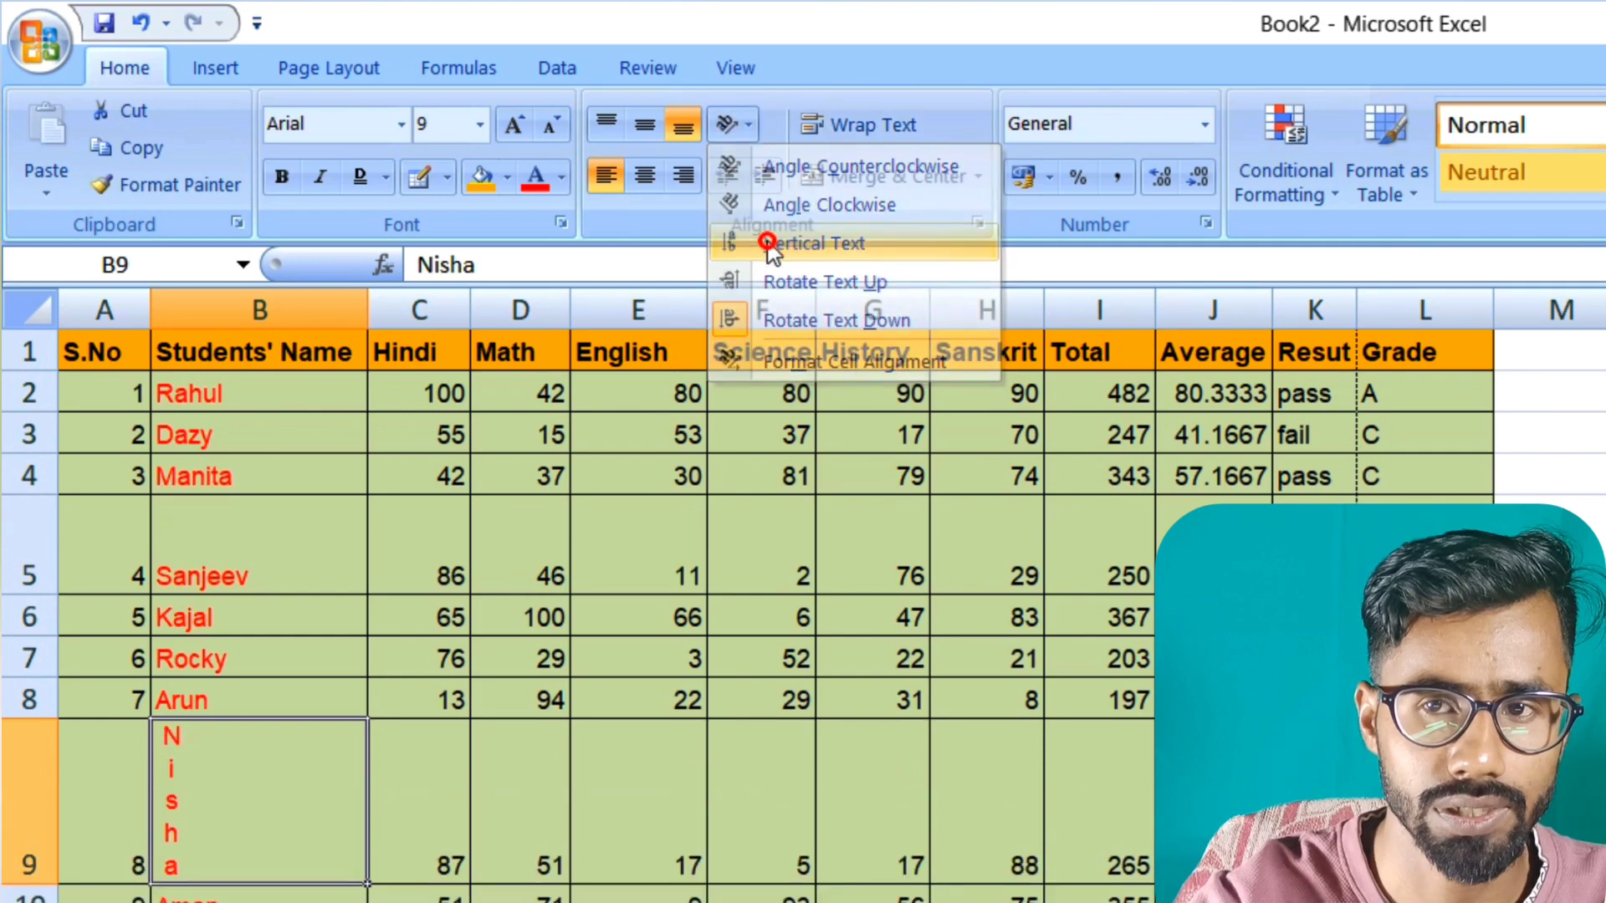
{"action": "left_click", "coordinate": [736, 127]}
{"action": "left_click", "coordinate": [757, 171]}
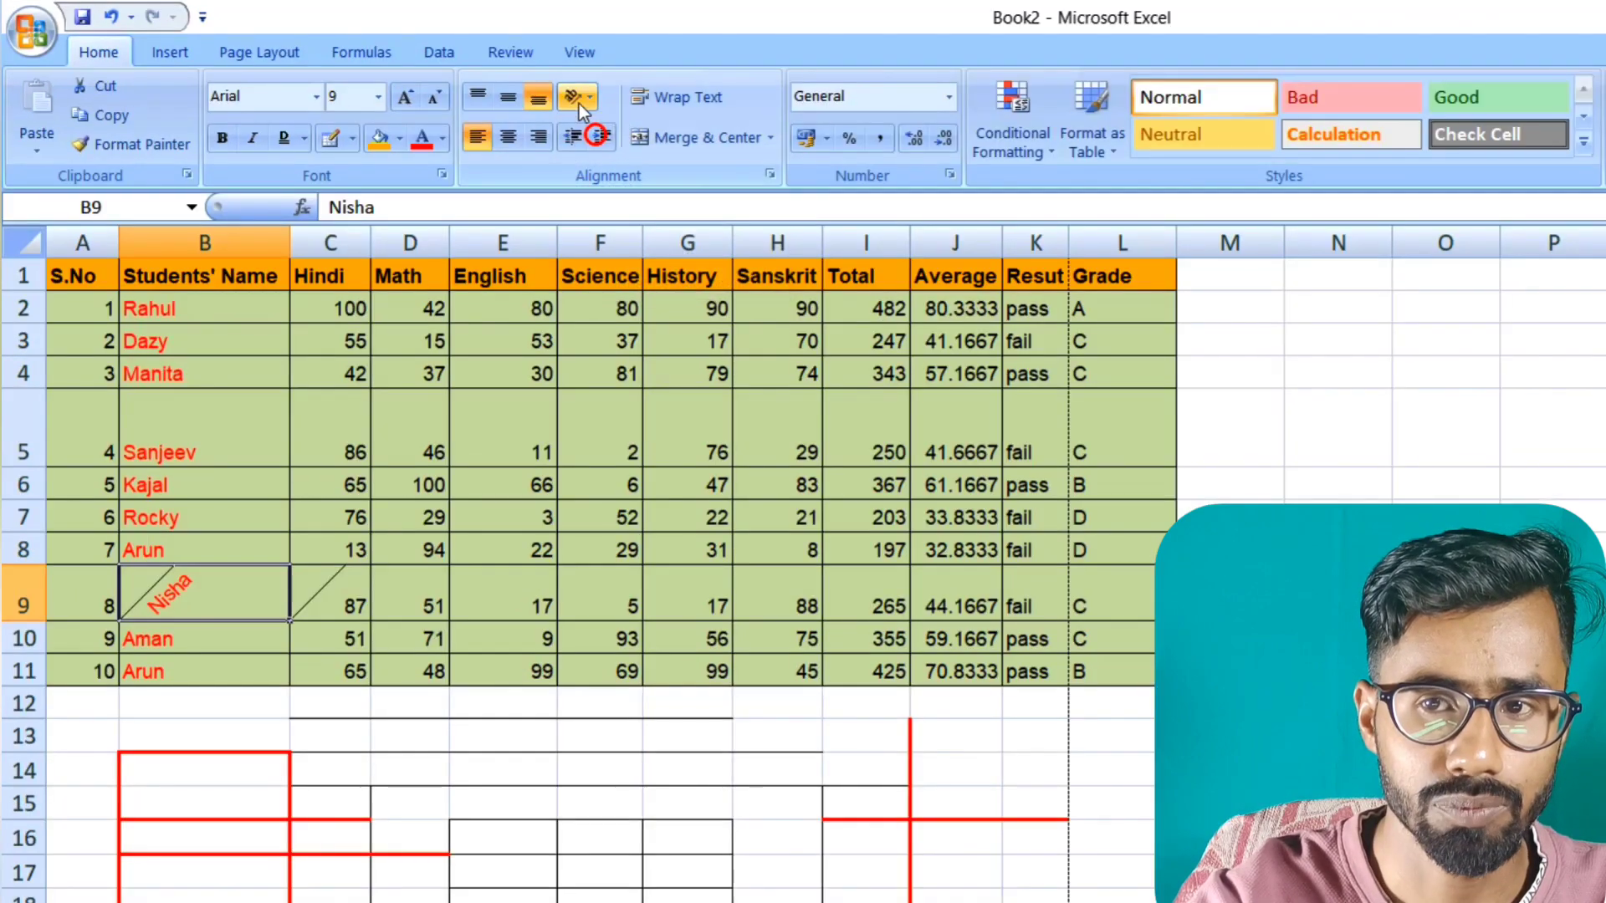
Set the text orientation of B9 to -35 degrees through the cell alignment format settings.
{"action": "left_click", "coordinate": [734, 125]}
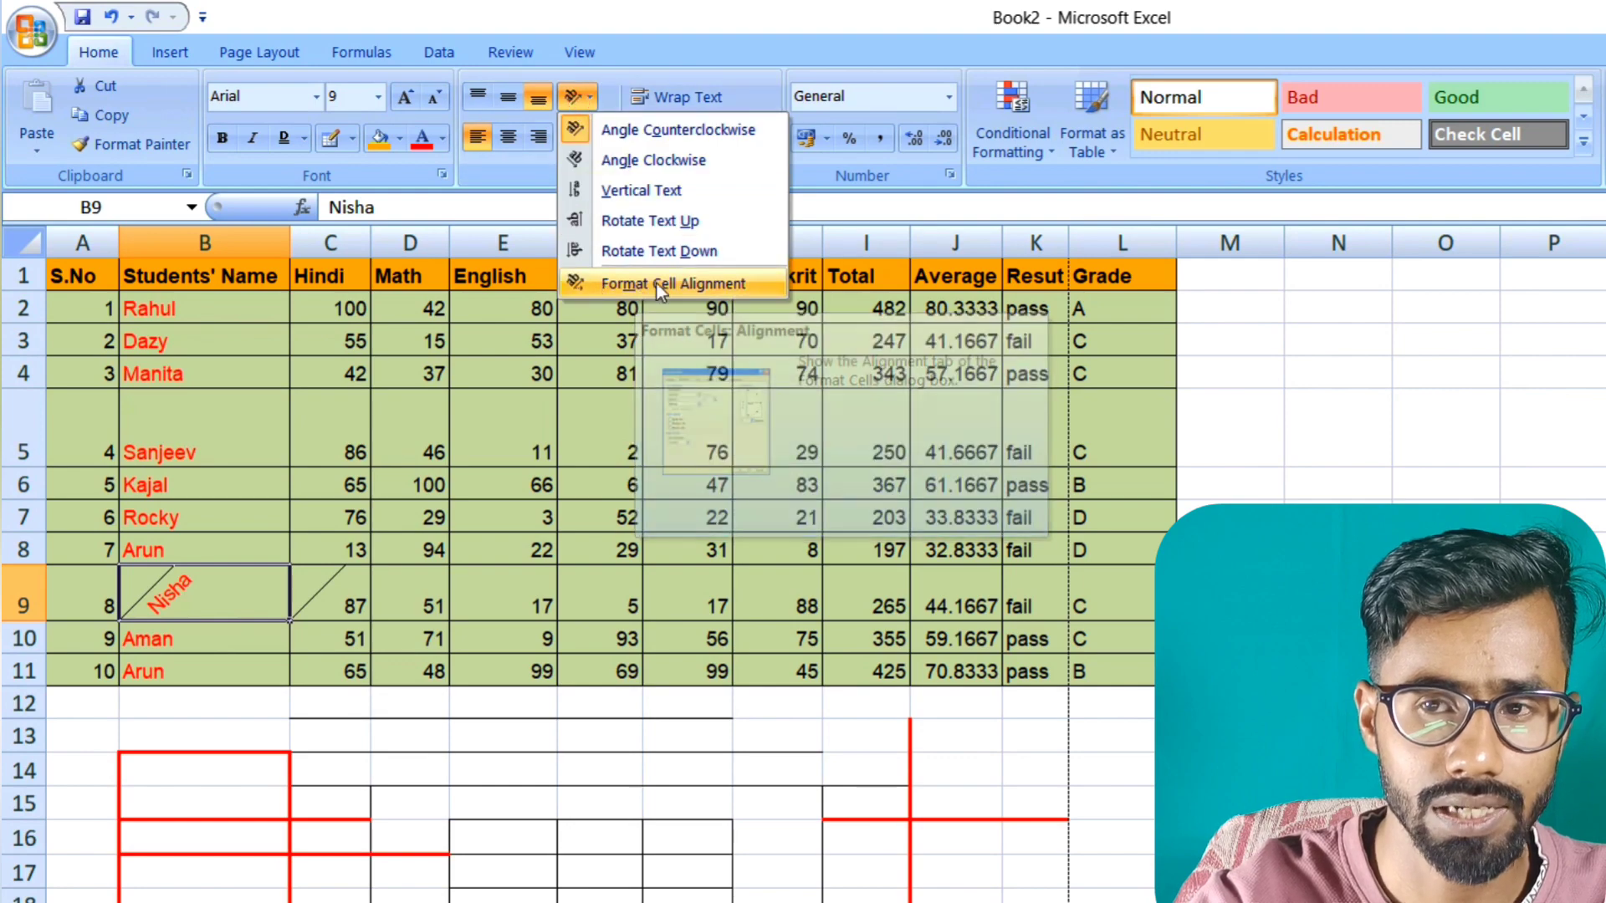
{"action": "left_click", "coordinate": [656, 284]}
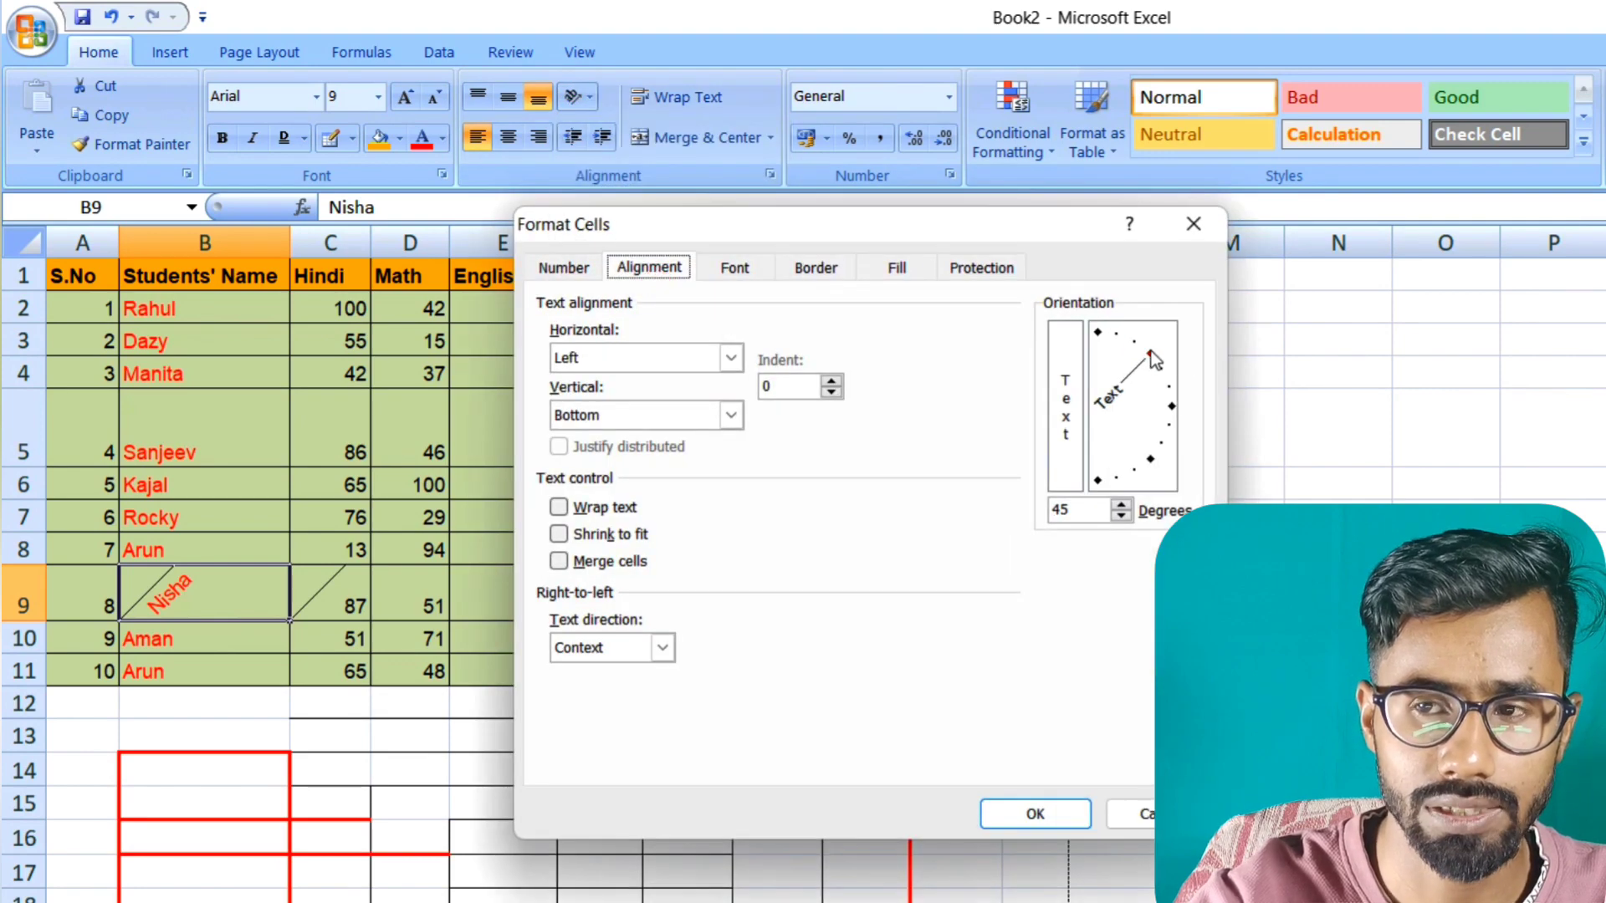
{"action": "left_click_drag", "start_coordinate": [1152, 359], "coordinate": [1164, 461]}
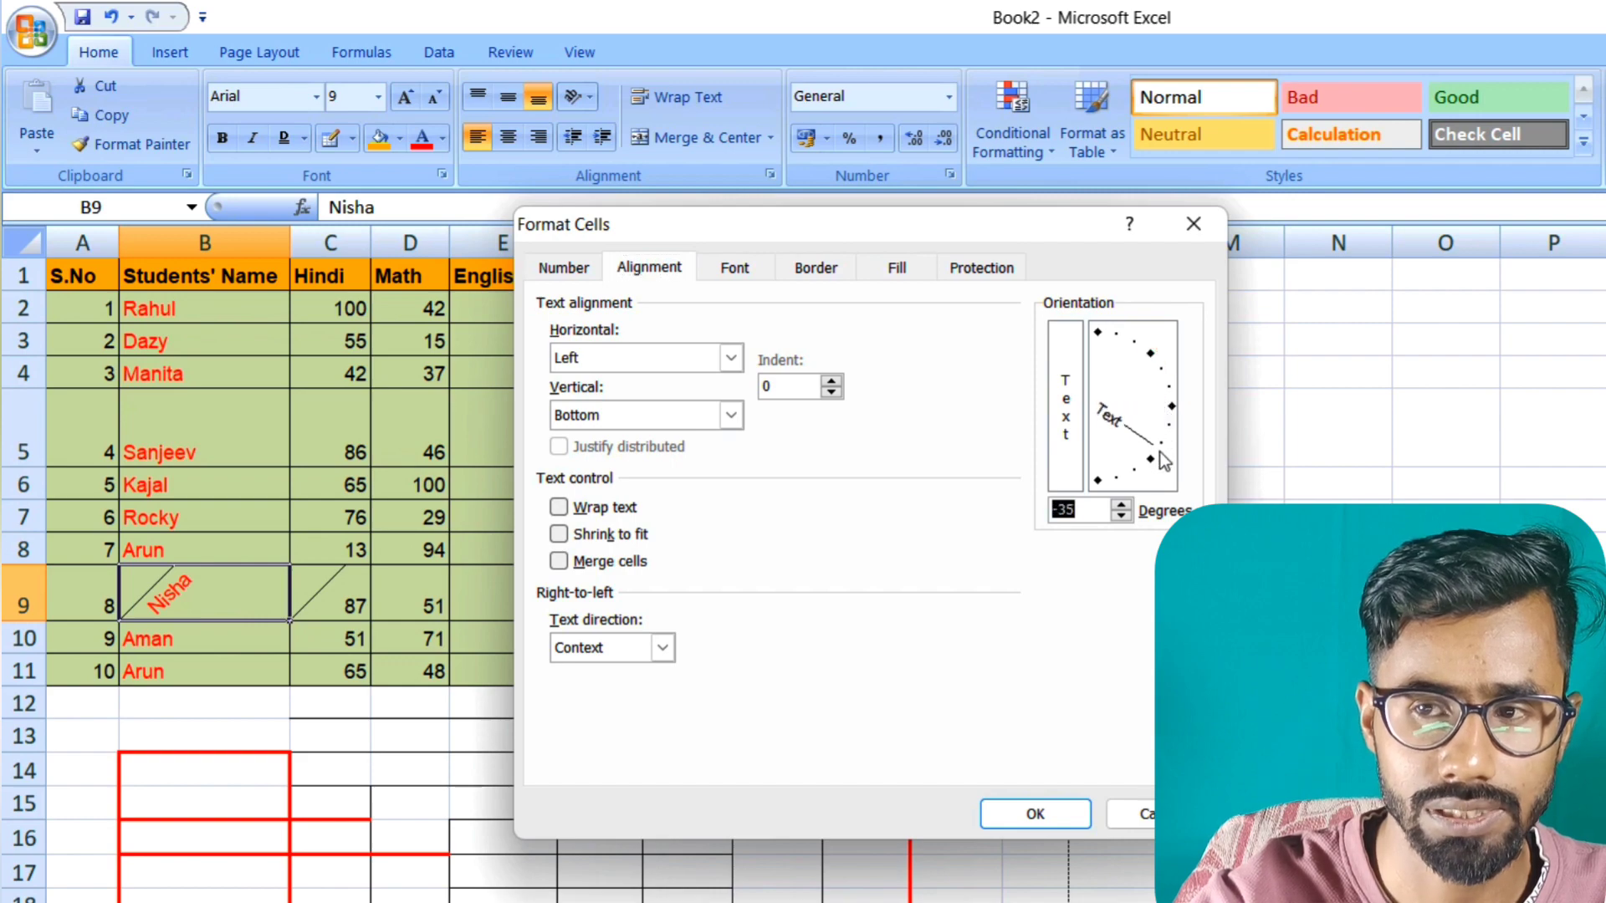
{"action": "left_click", "coordinate": [1012, 810]}
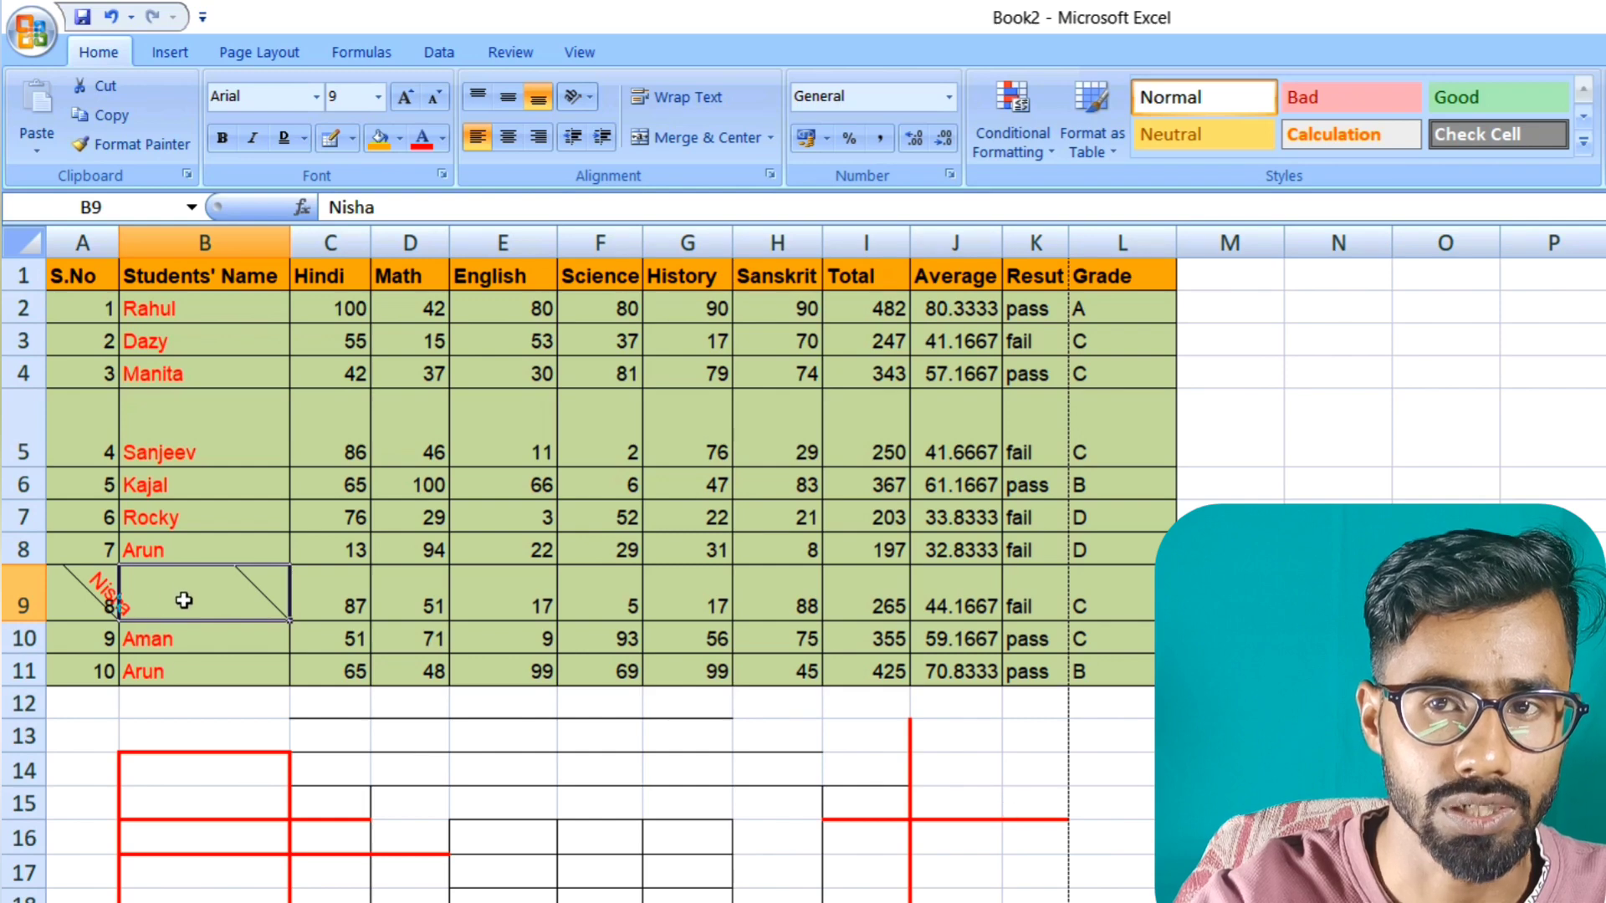
Switch B9 to Vertical Text, and turn that orientation off to restore horizontal text.
{"action": "left_click", "coordinate": [590, 97]}
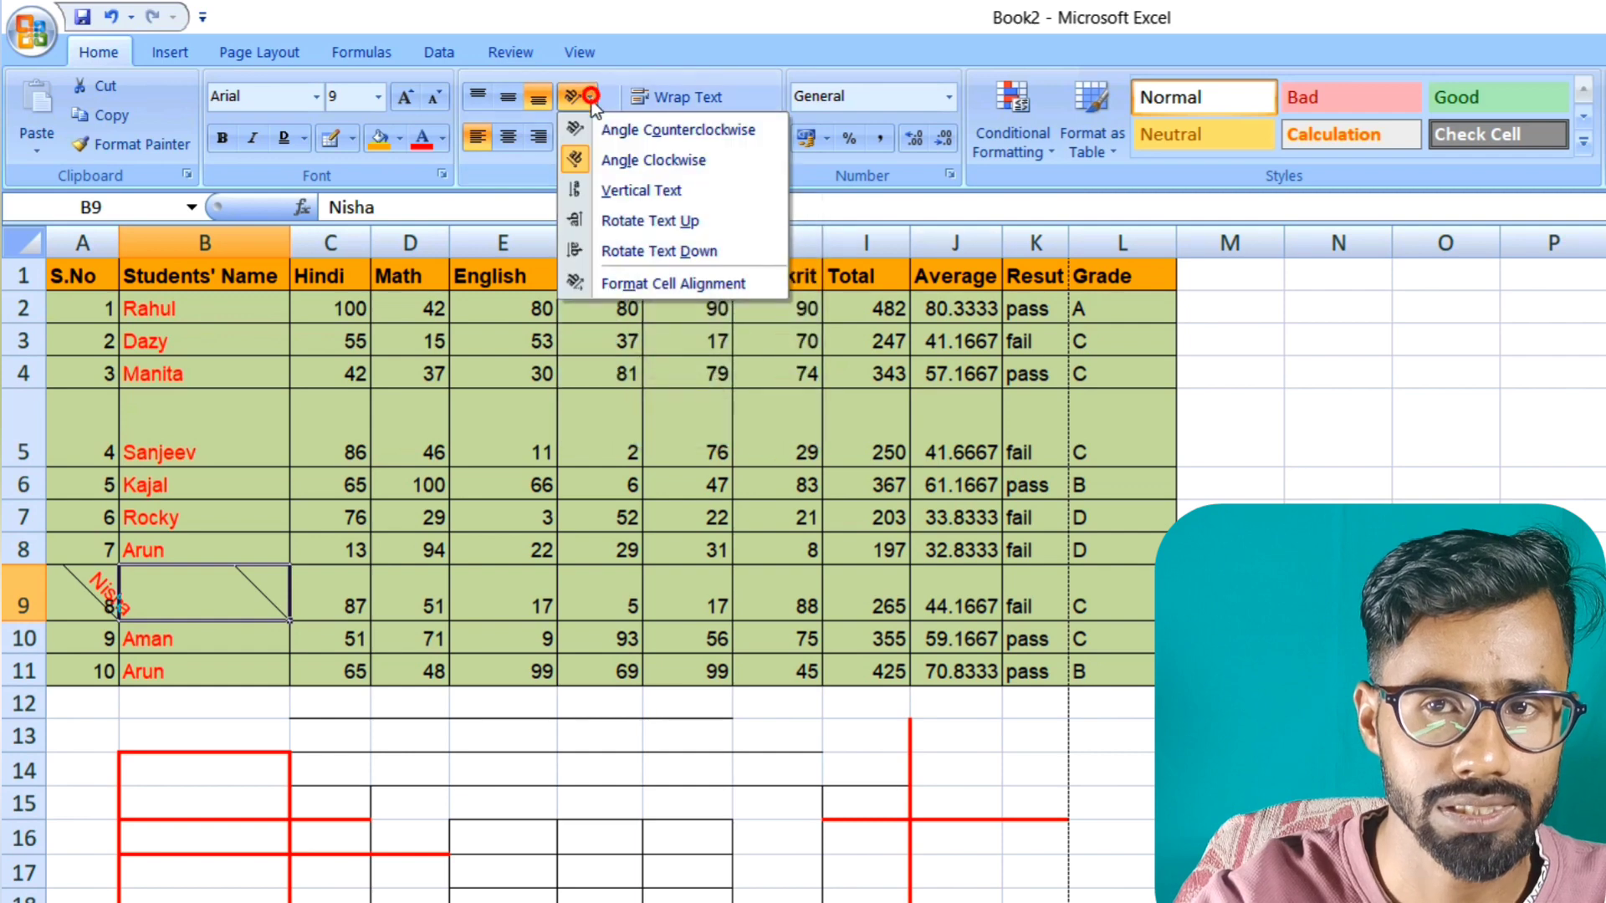
{"action": "left_click", "coordinate": [604, 197]}
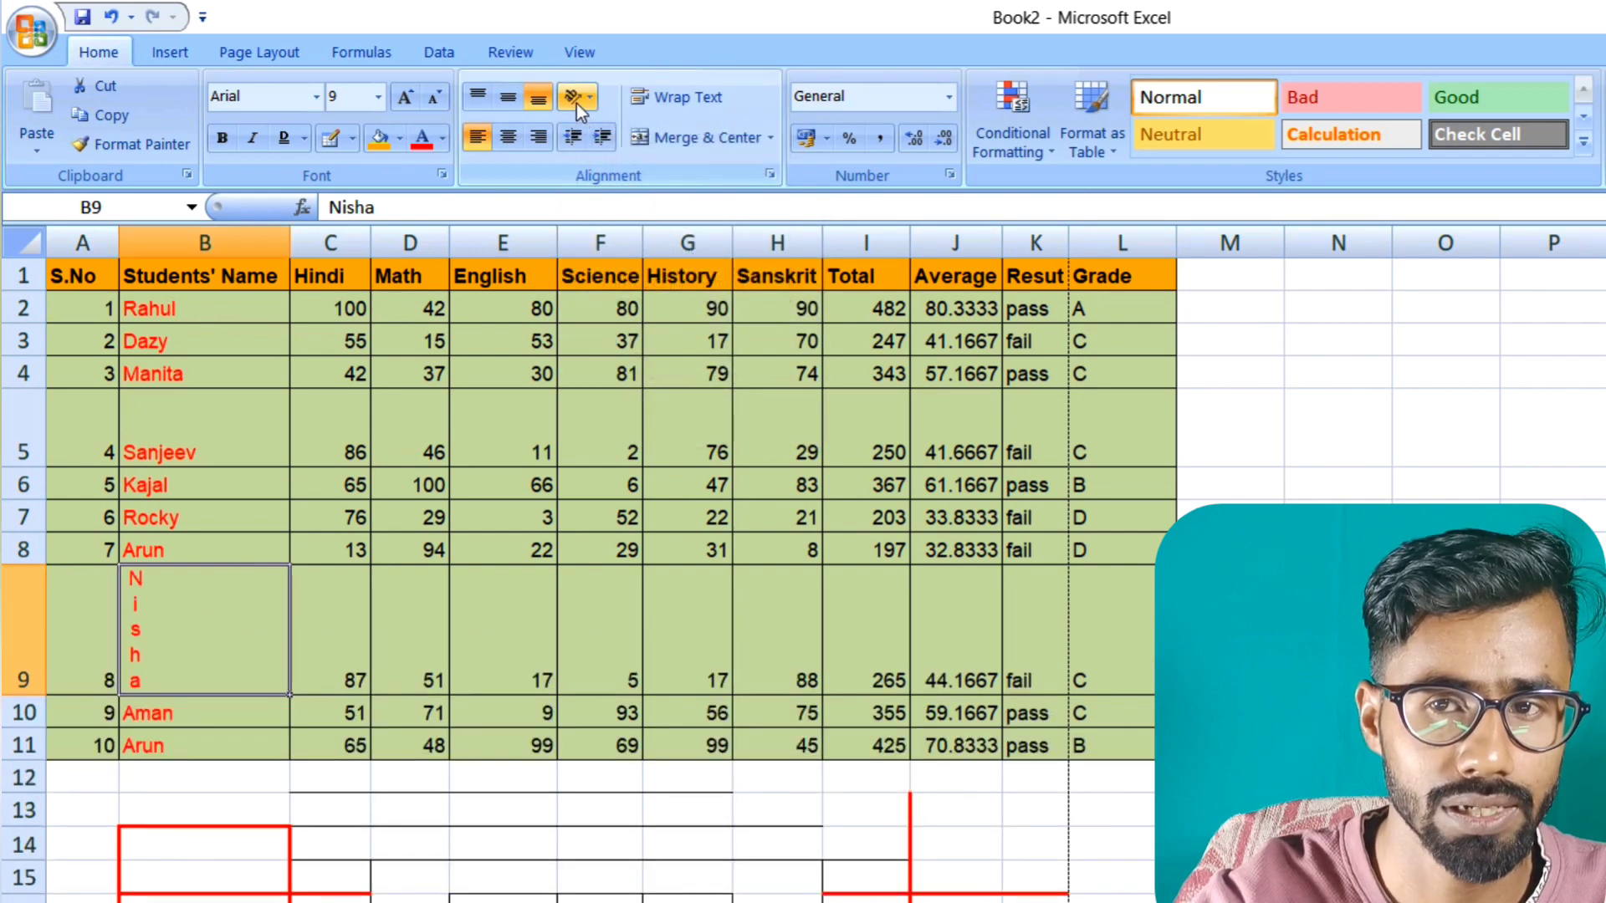
{"action": "left_click", "coordinate": [577, 102]}
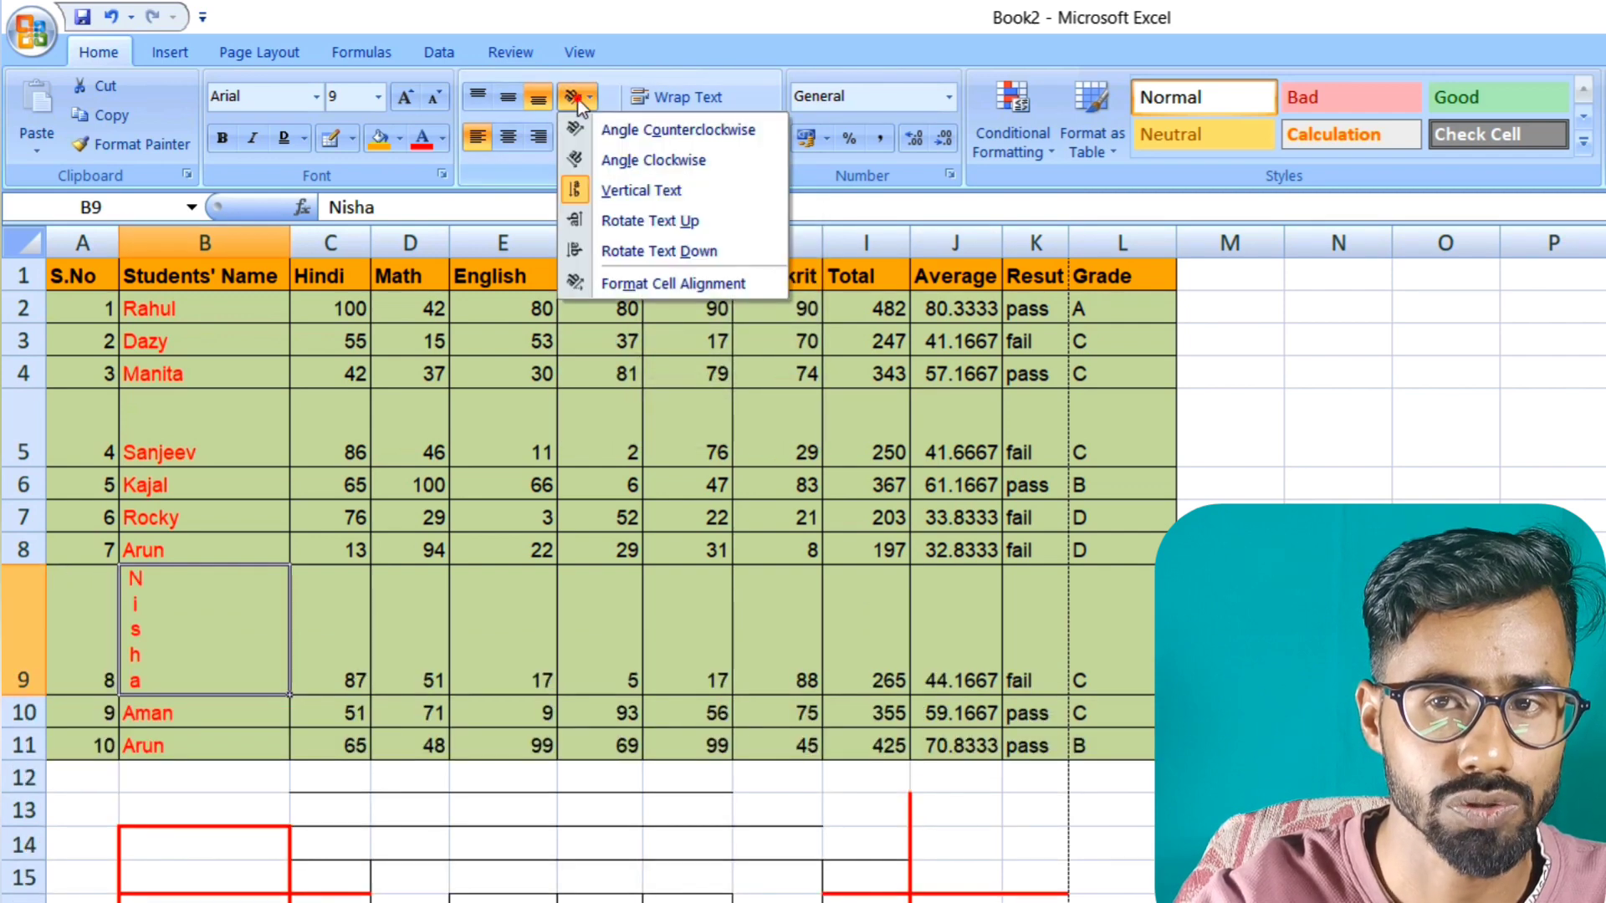
{"action": "left_click", "coordinate": [579, 192]}
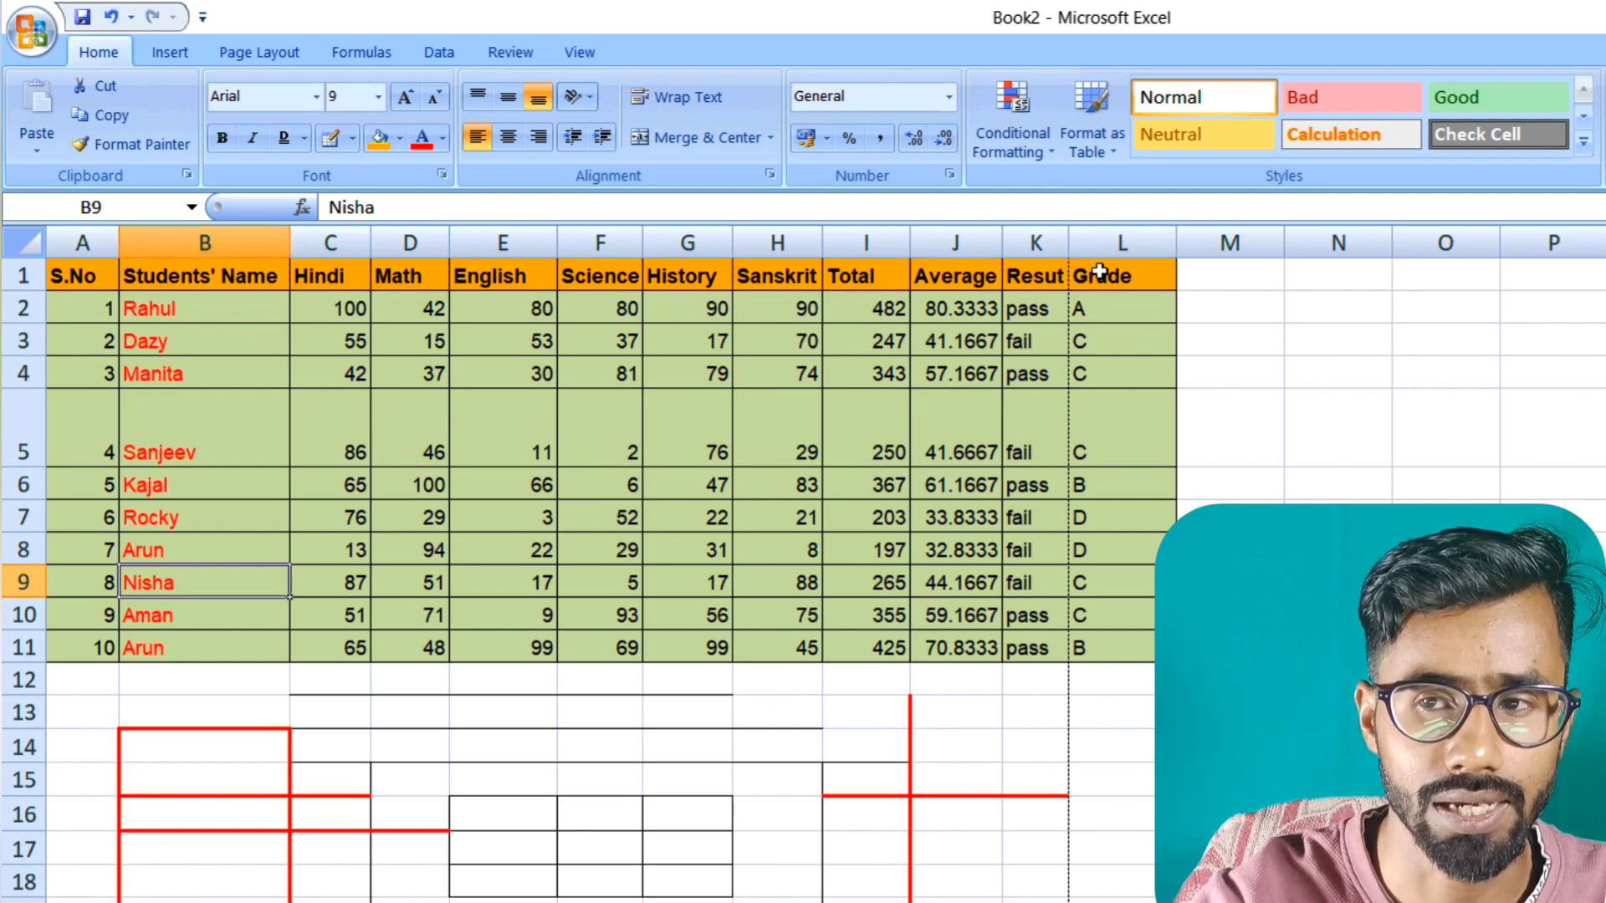
Narrow column B until the Students' Name heading in B1 no longer fits.
{"action": "left_click_drag", "start_coordinate": [1156, 278], "coordinate": [1338, 679]}
{"action": "left_click", "coordinate": [146, 275]}
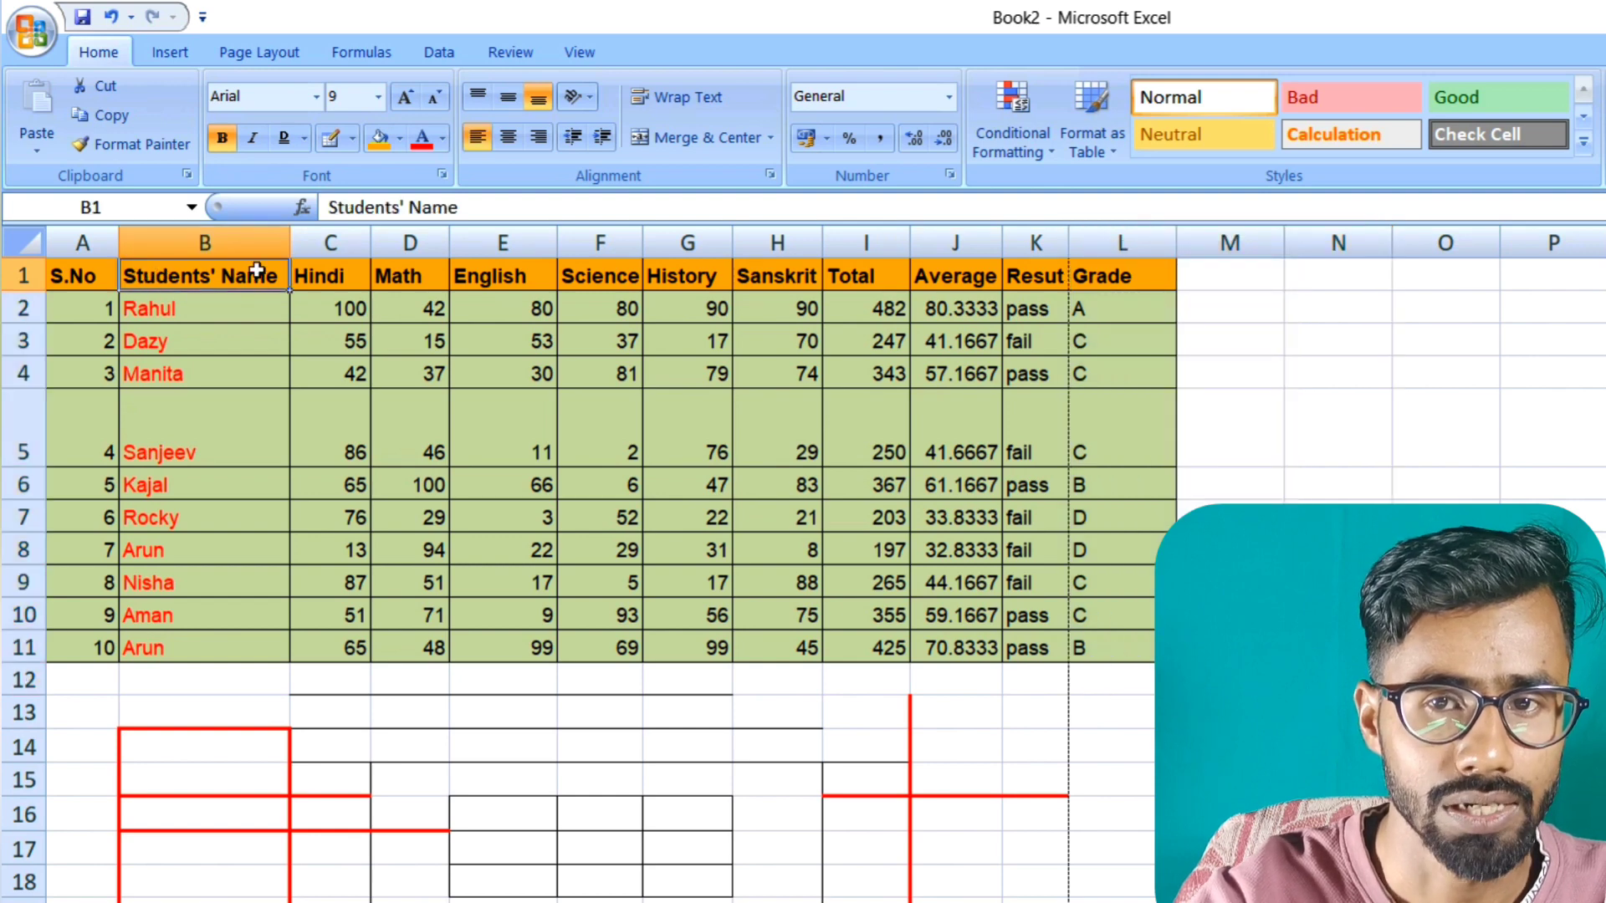
{"action": "left_click_drag", "start_coordinate": [289, 243], "coordinate": [236, 243]}
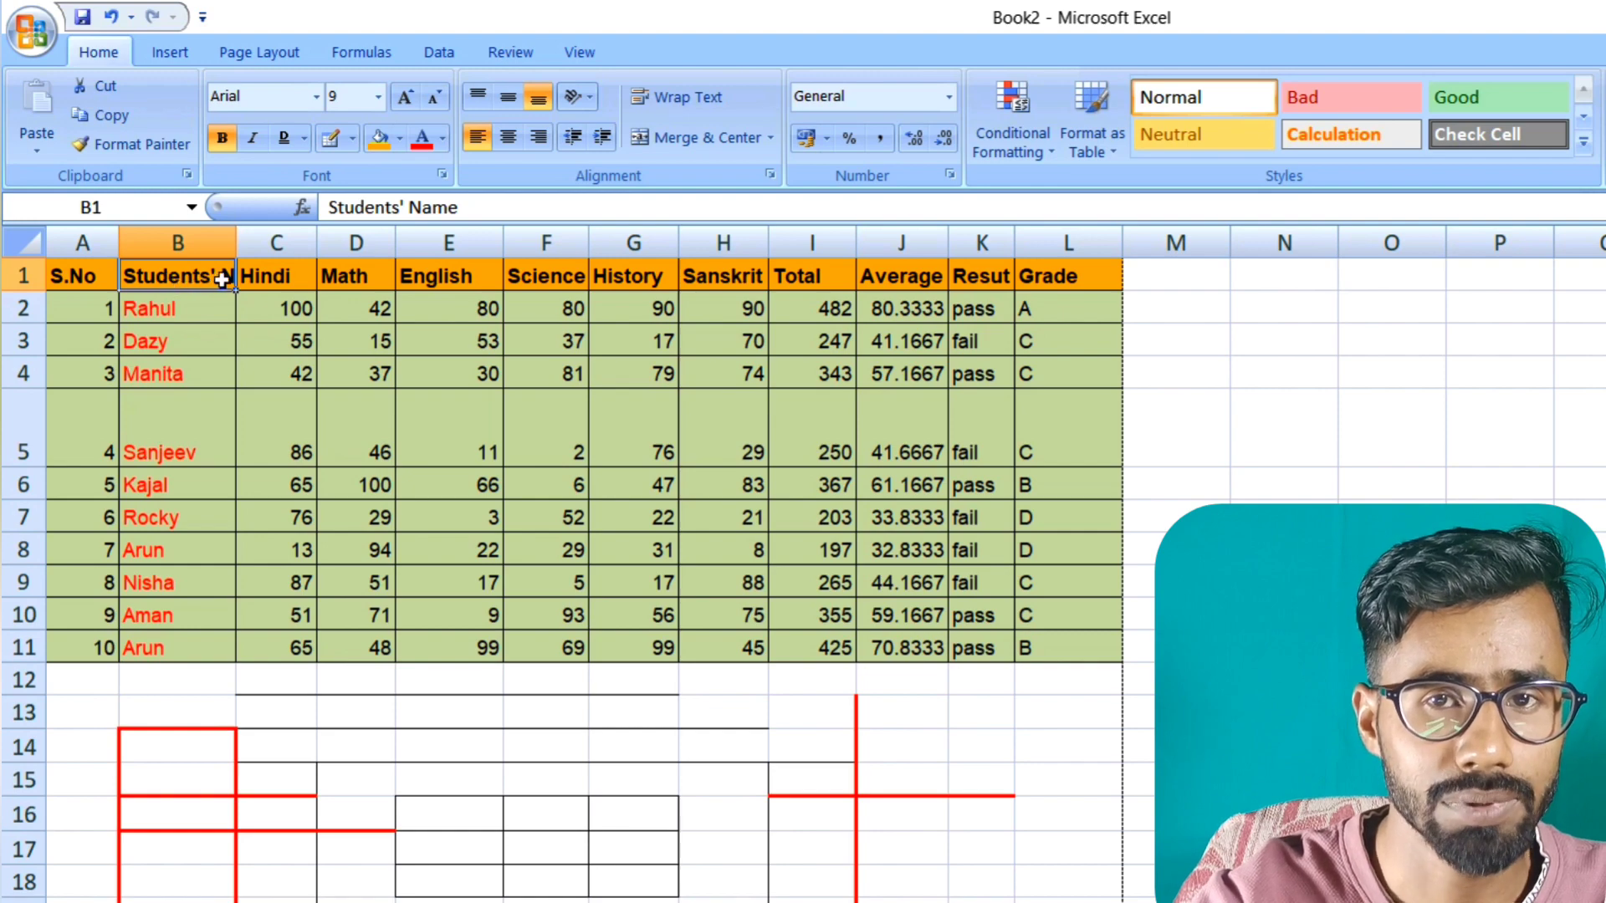
Check how the cut-off Students' Name heading looks in Print Preview, and return to the worksheet.
{"action": "left_click", "coordinate": [31, 32]}
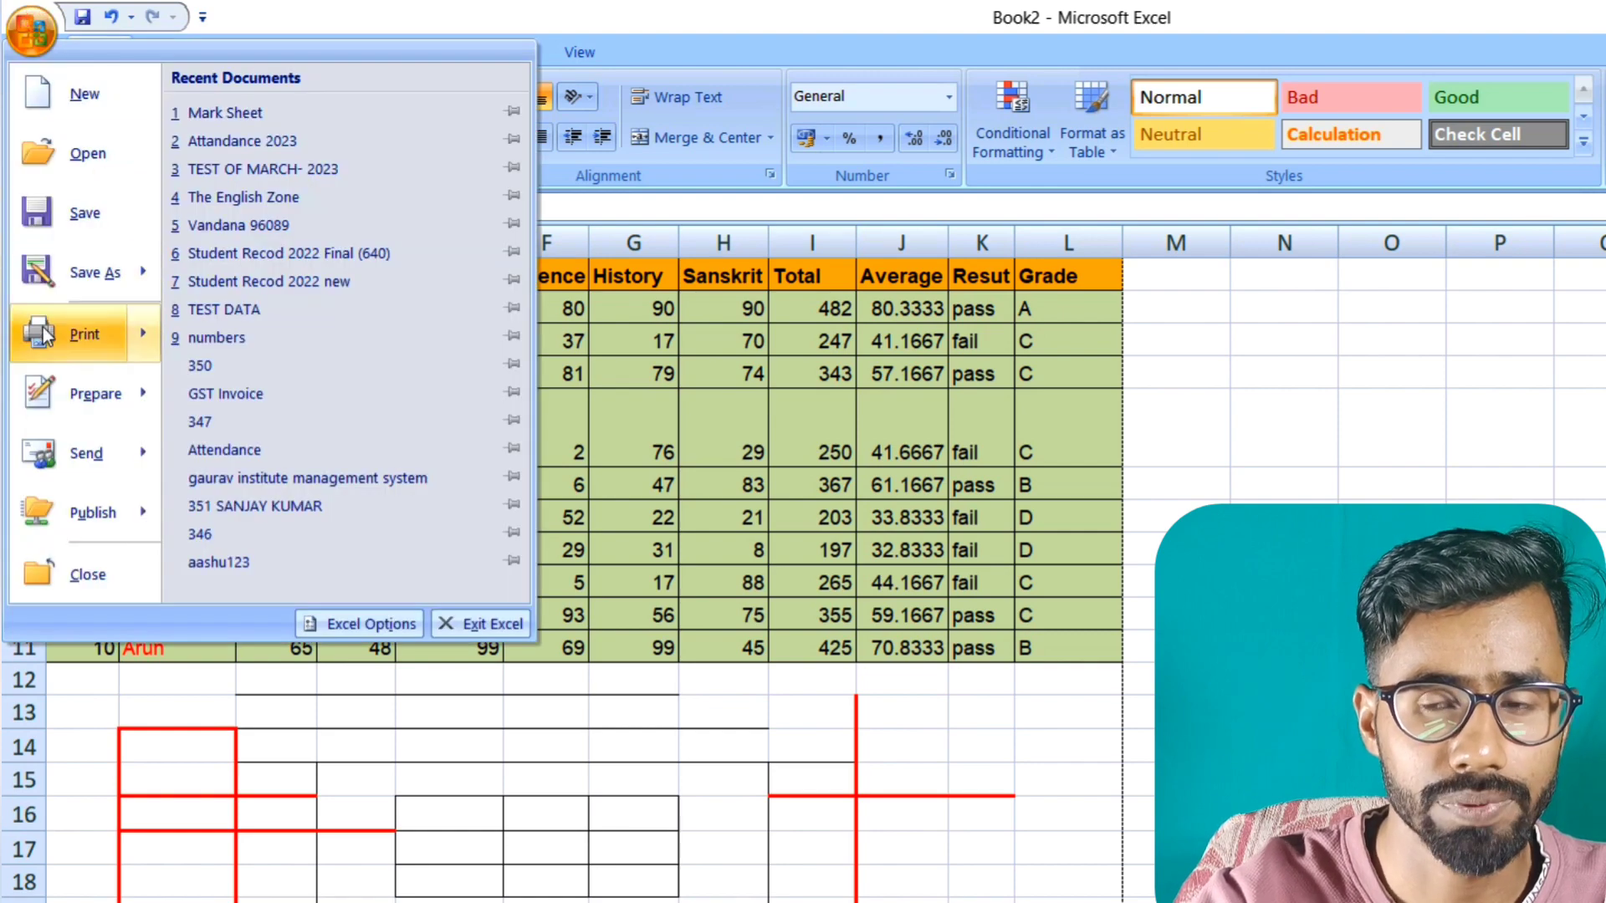
{"action": "mouse_move", "coordinate": [84, 334]}
{"action": "left_click", "coordinate": [288, 294]}
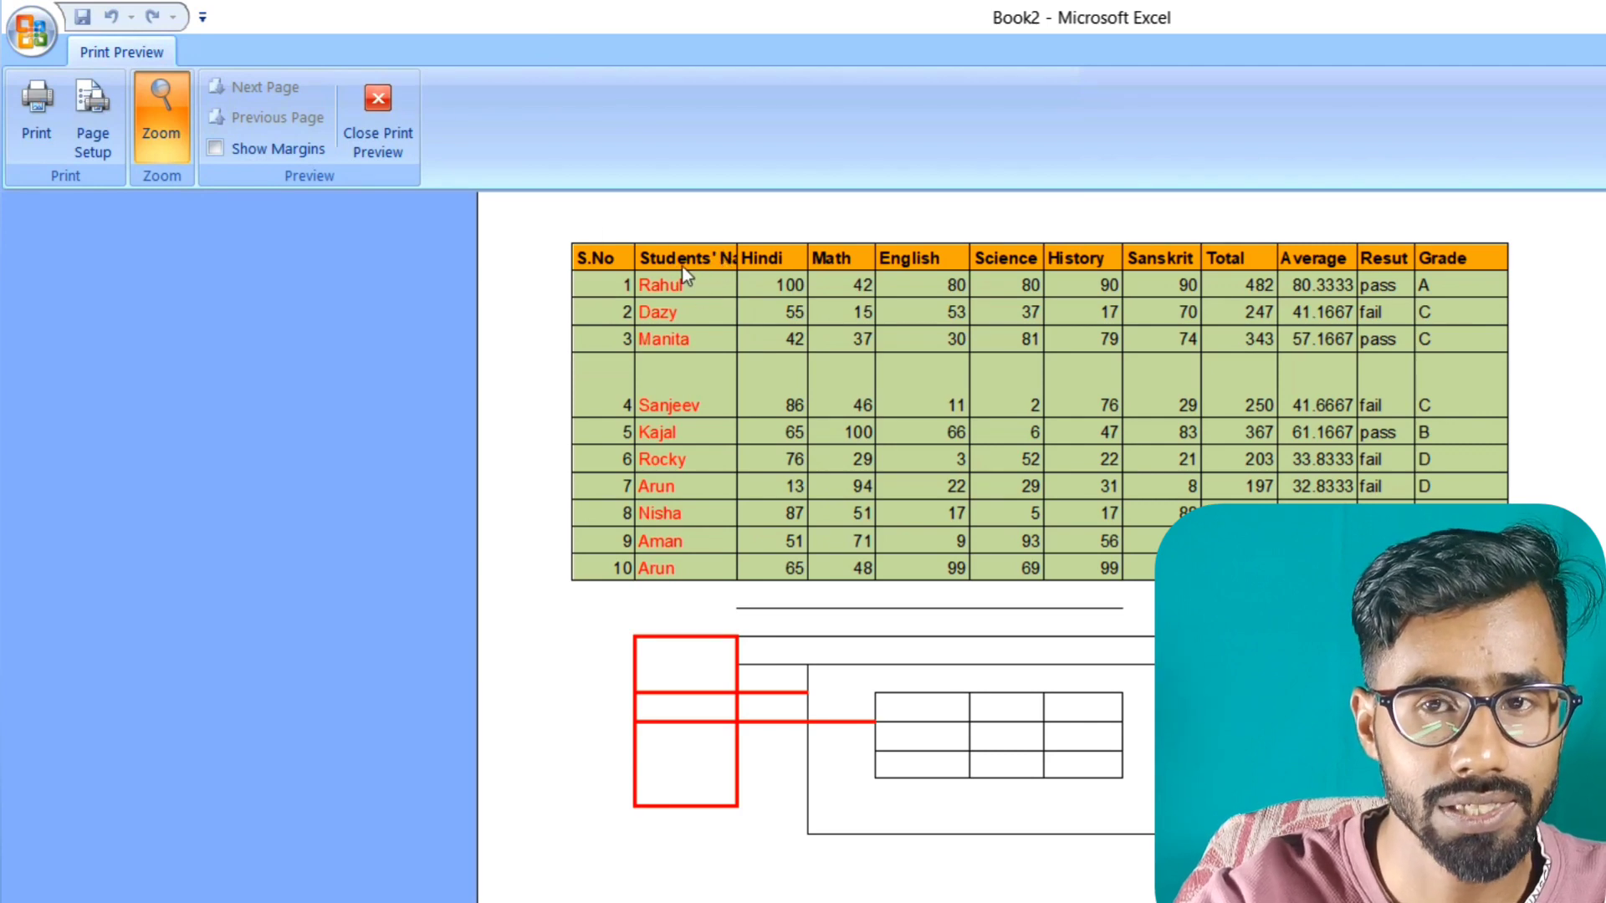
{"action": "left_click", "coordinate": [389, 107]}
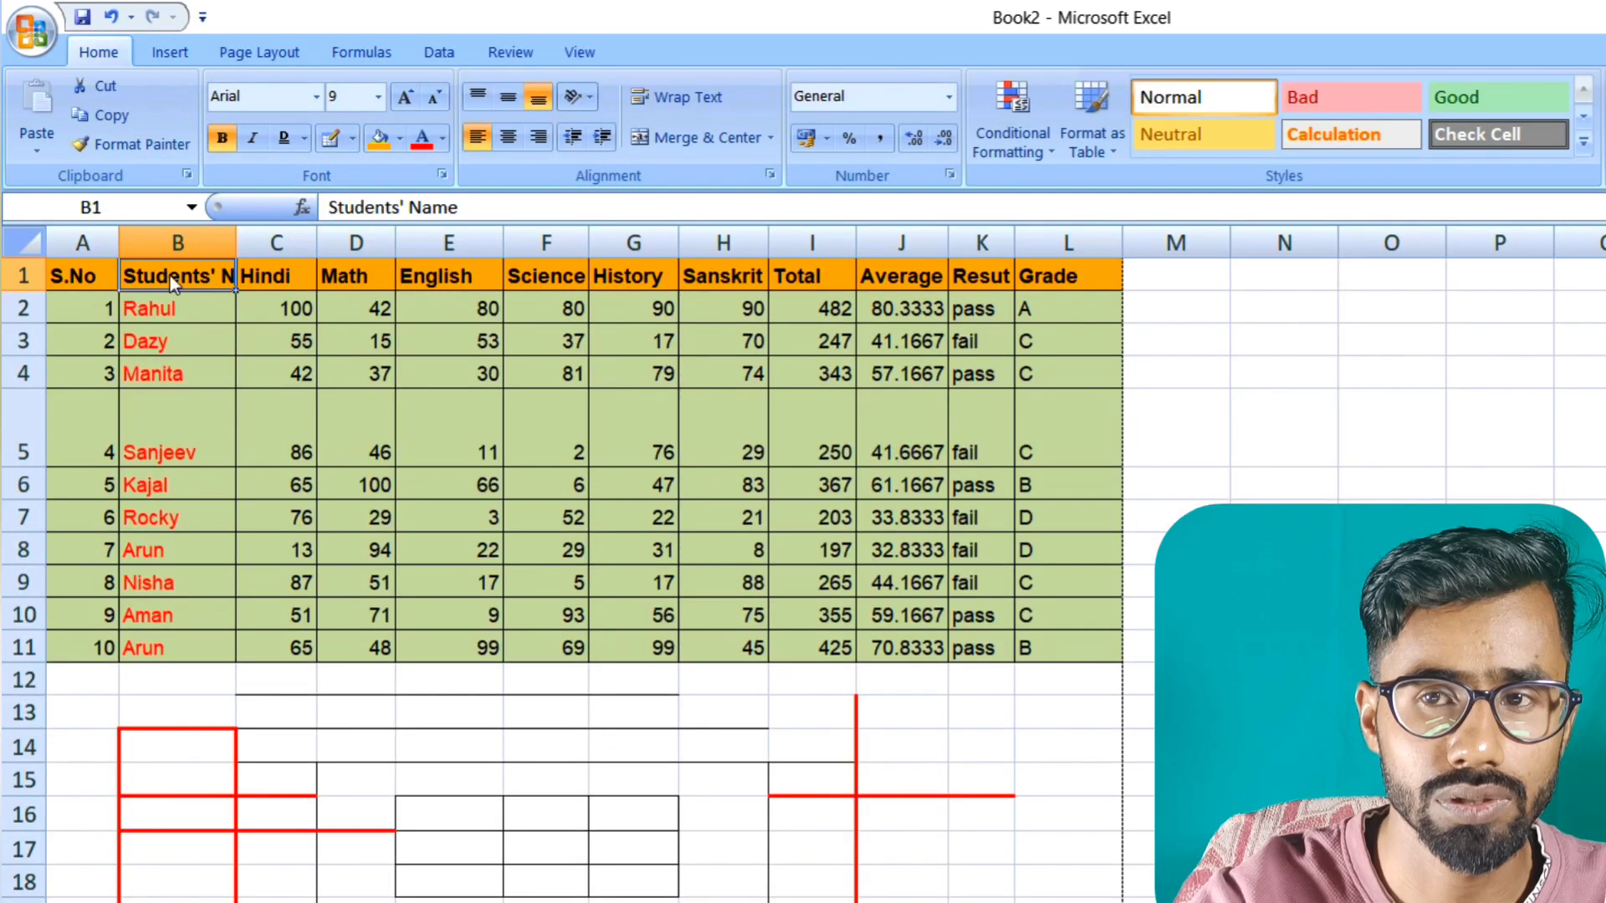
Turn on text wrapping for the Students' Name heading in B1.
{"action": "left_click", "coordinate": [681, 100]}
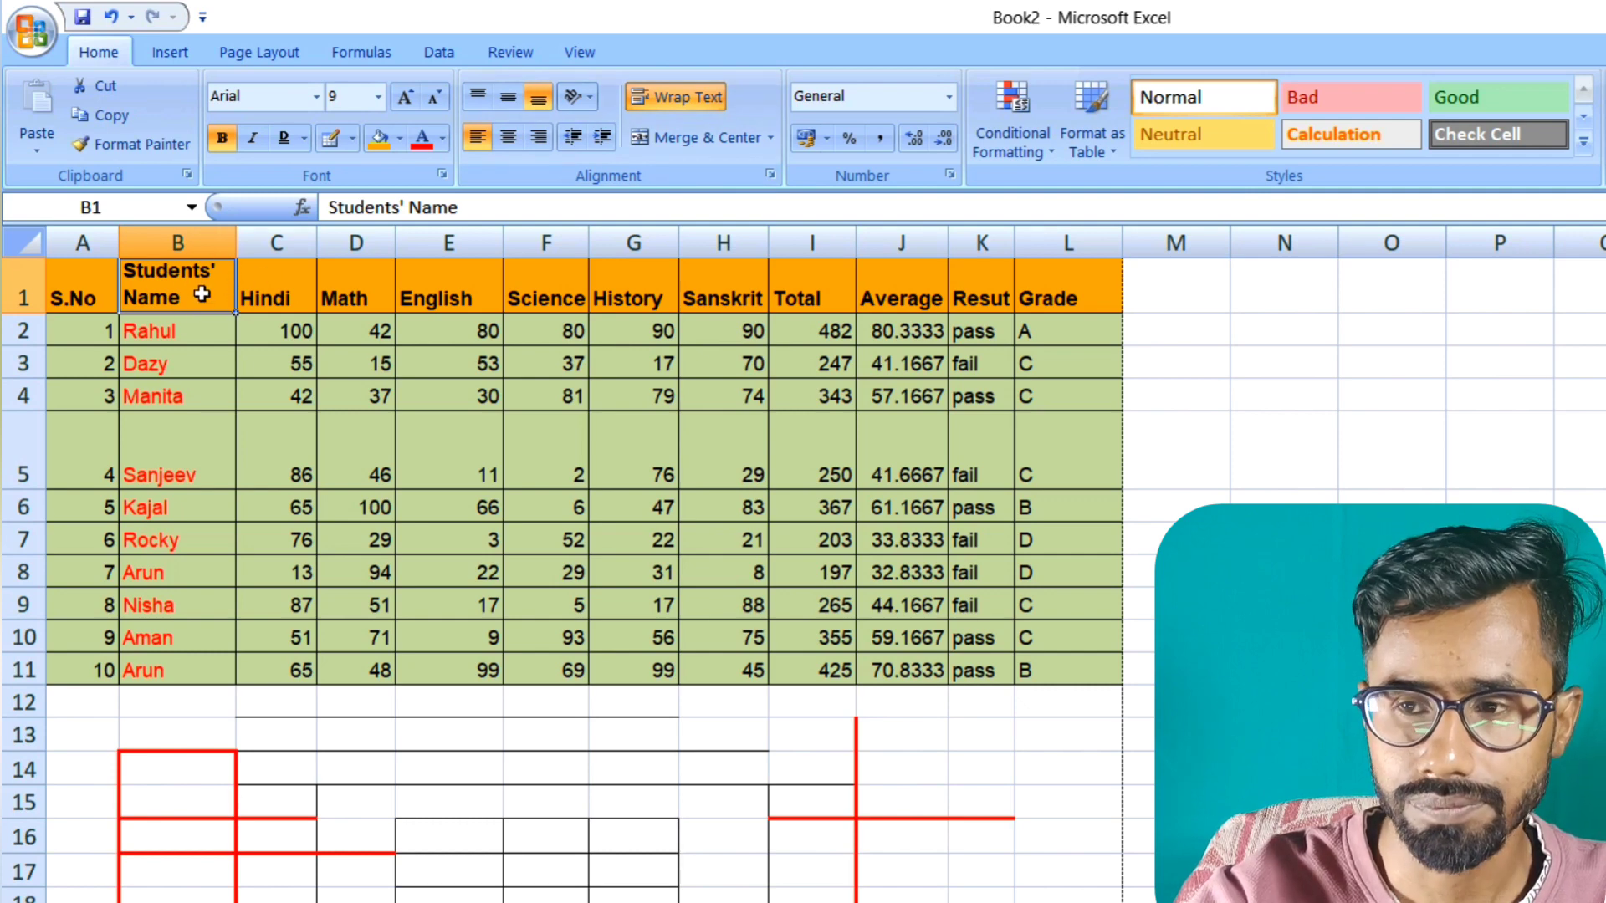
{"action": "scroll", "coordinate": [560, 552], "scroll_direction": "down", "scroll_amount": 1}
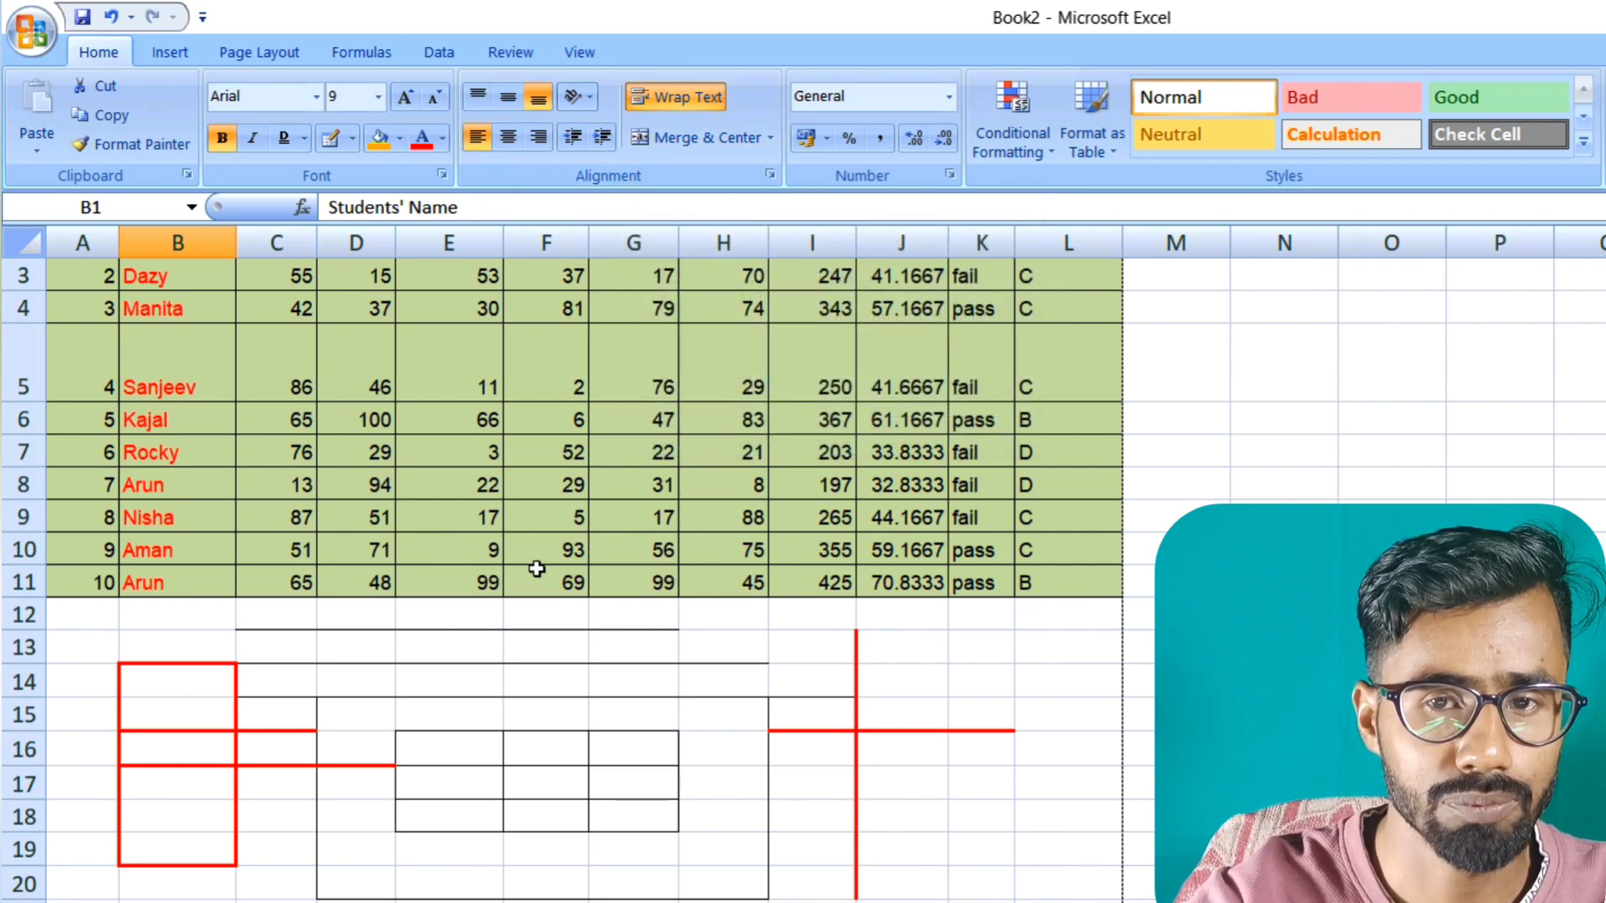
{"action": "left_click", "coordinate": [174, 464]}
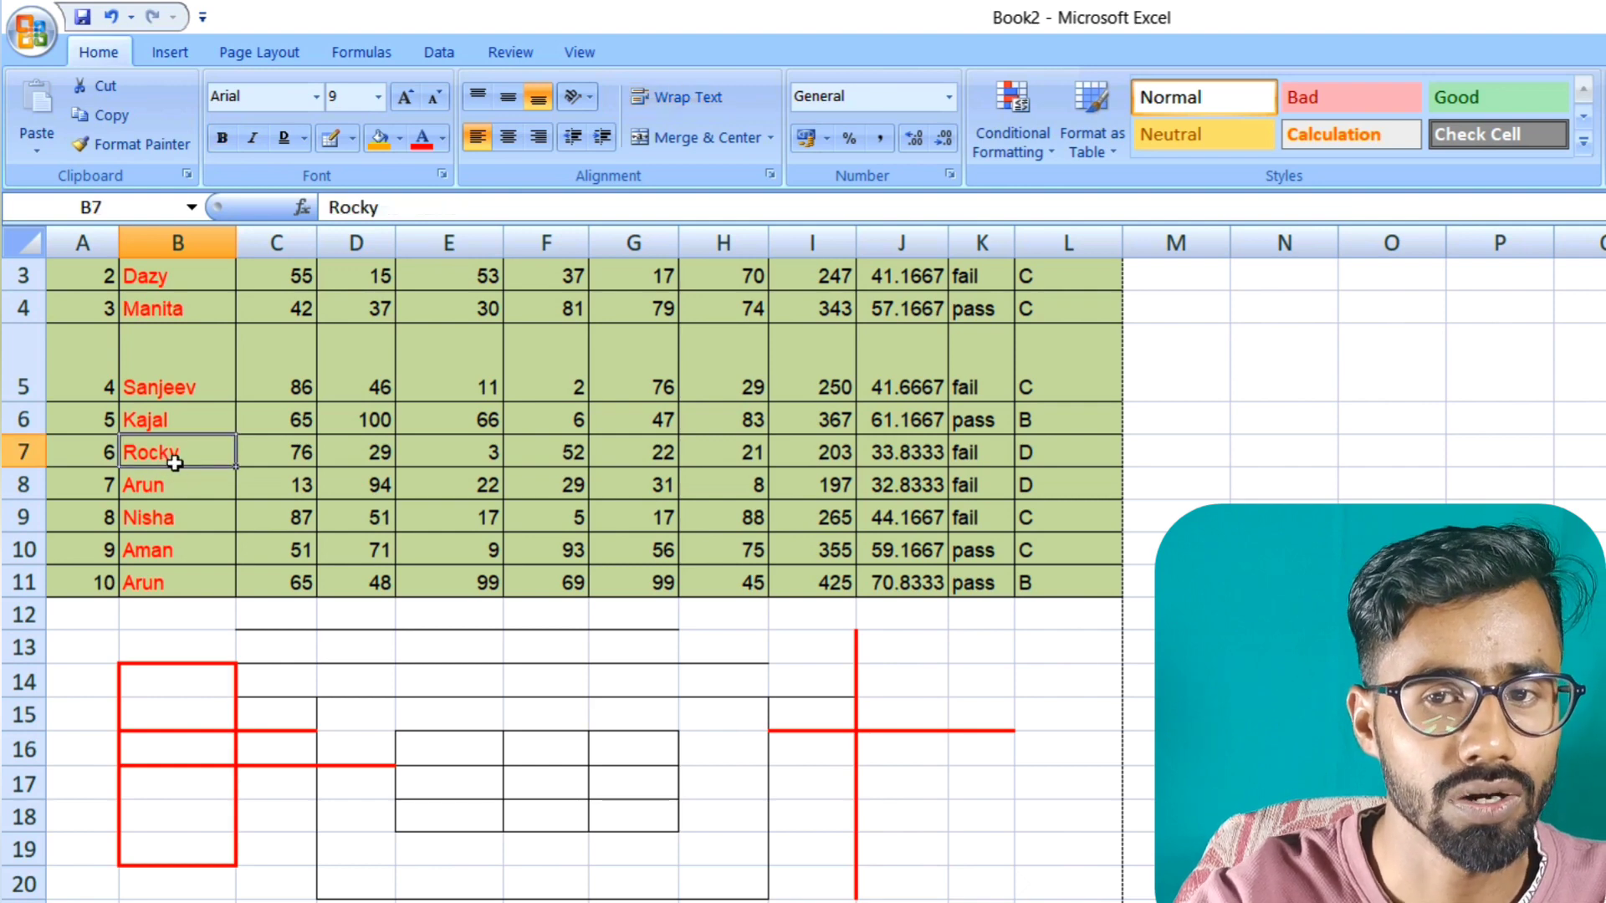
{"action": "left_click", "coordinate": [359, 458]}
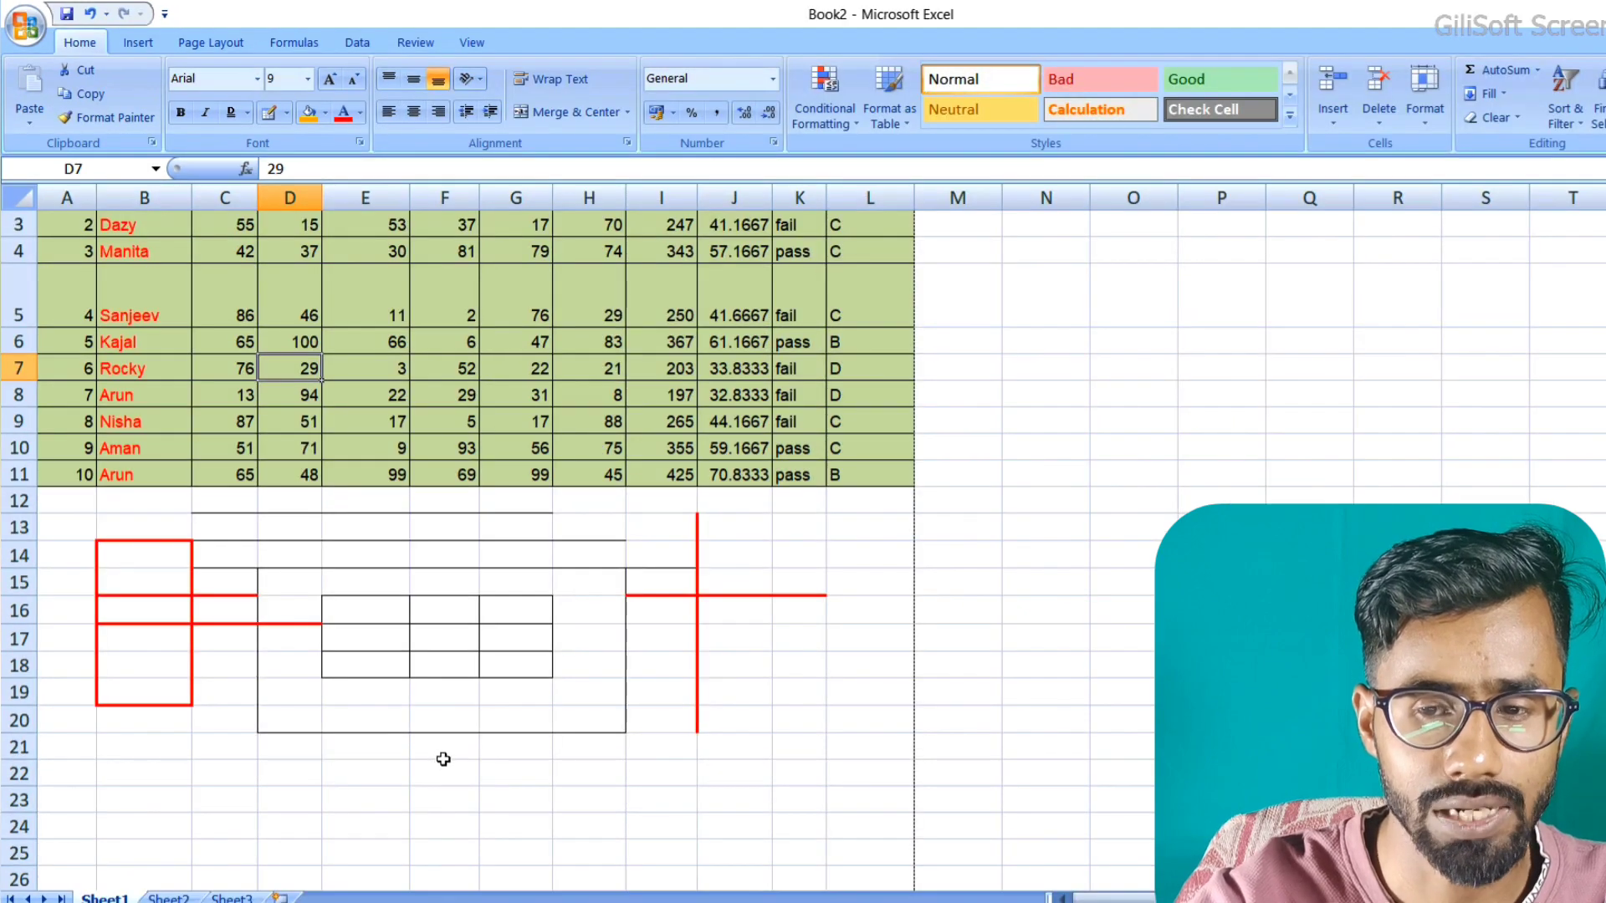
Merge and center the range F21:H22 below the table, and enter the text vbdfggdf in it.
{"action": "left_click_drag", "start_coordinate": [443, 758], "coordinate": [617, 782]}
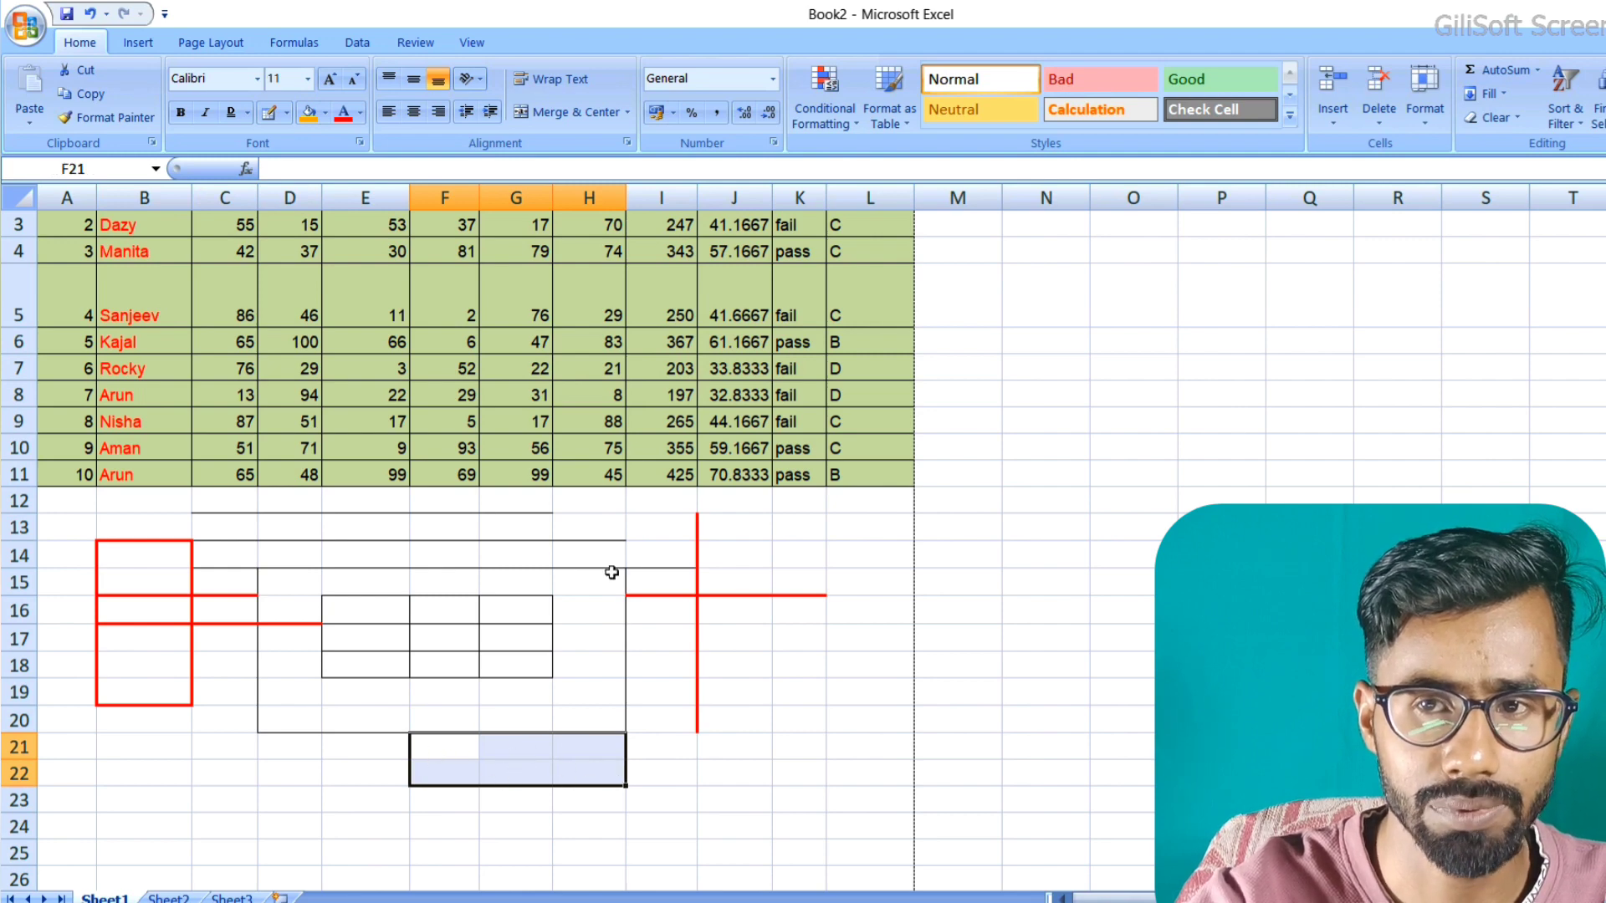
{"action": "left_click", "coordinate": [536, 117]}
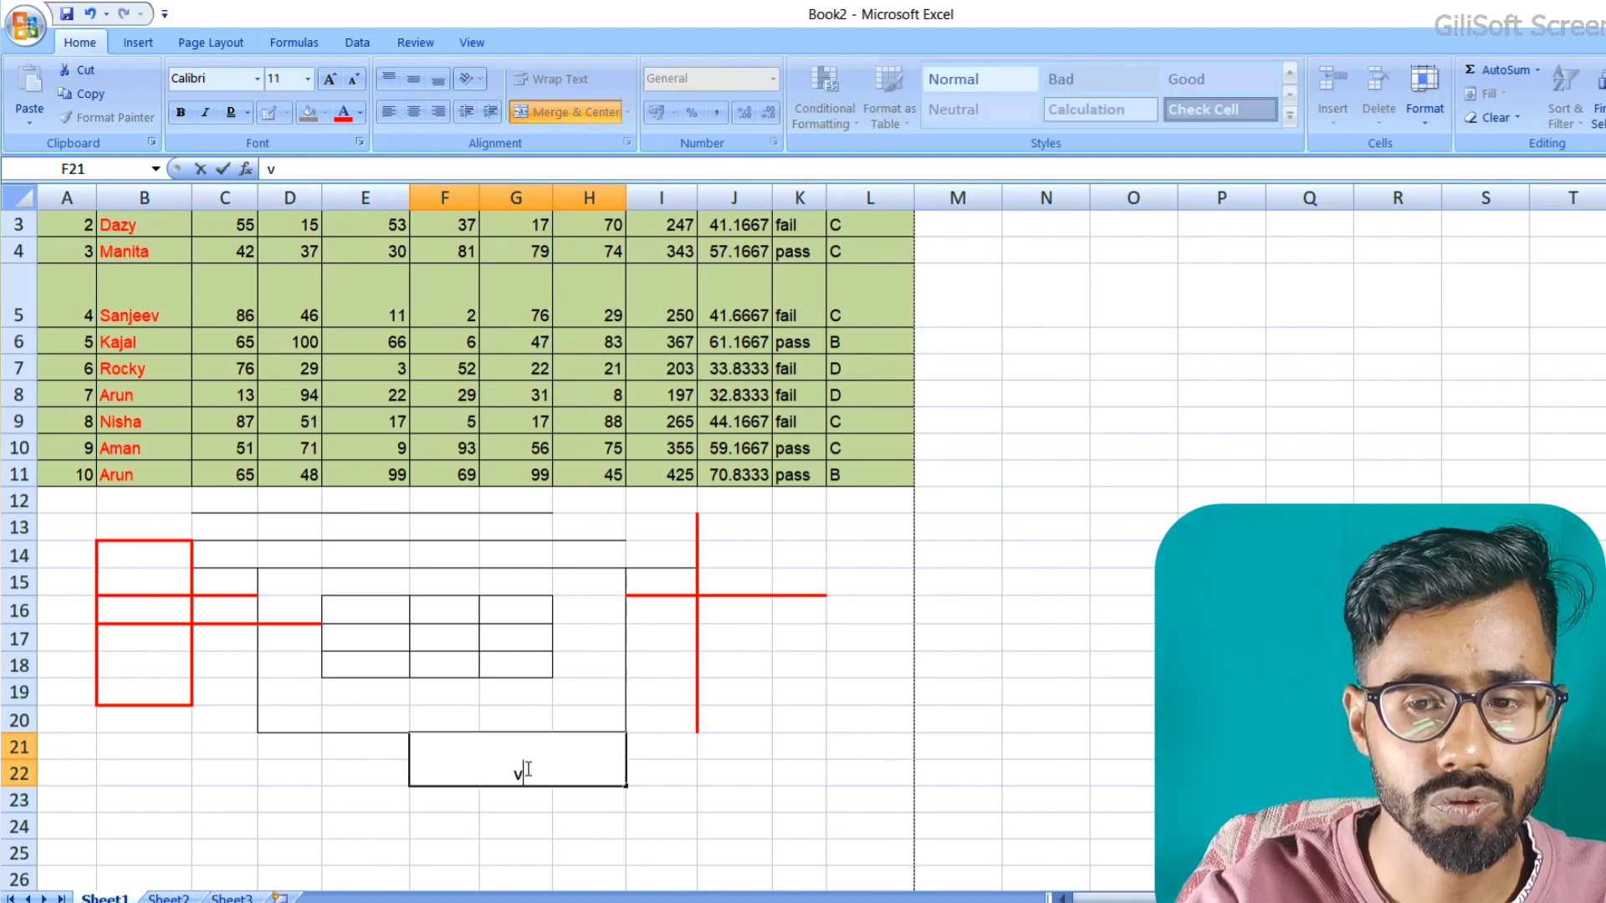
{"action": "type", "text": "vbdfggdf"}
{"action": "left_click", "coordinate": [687, 762]}
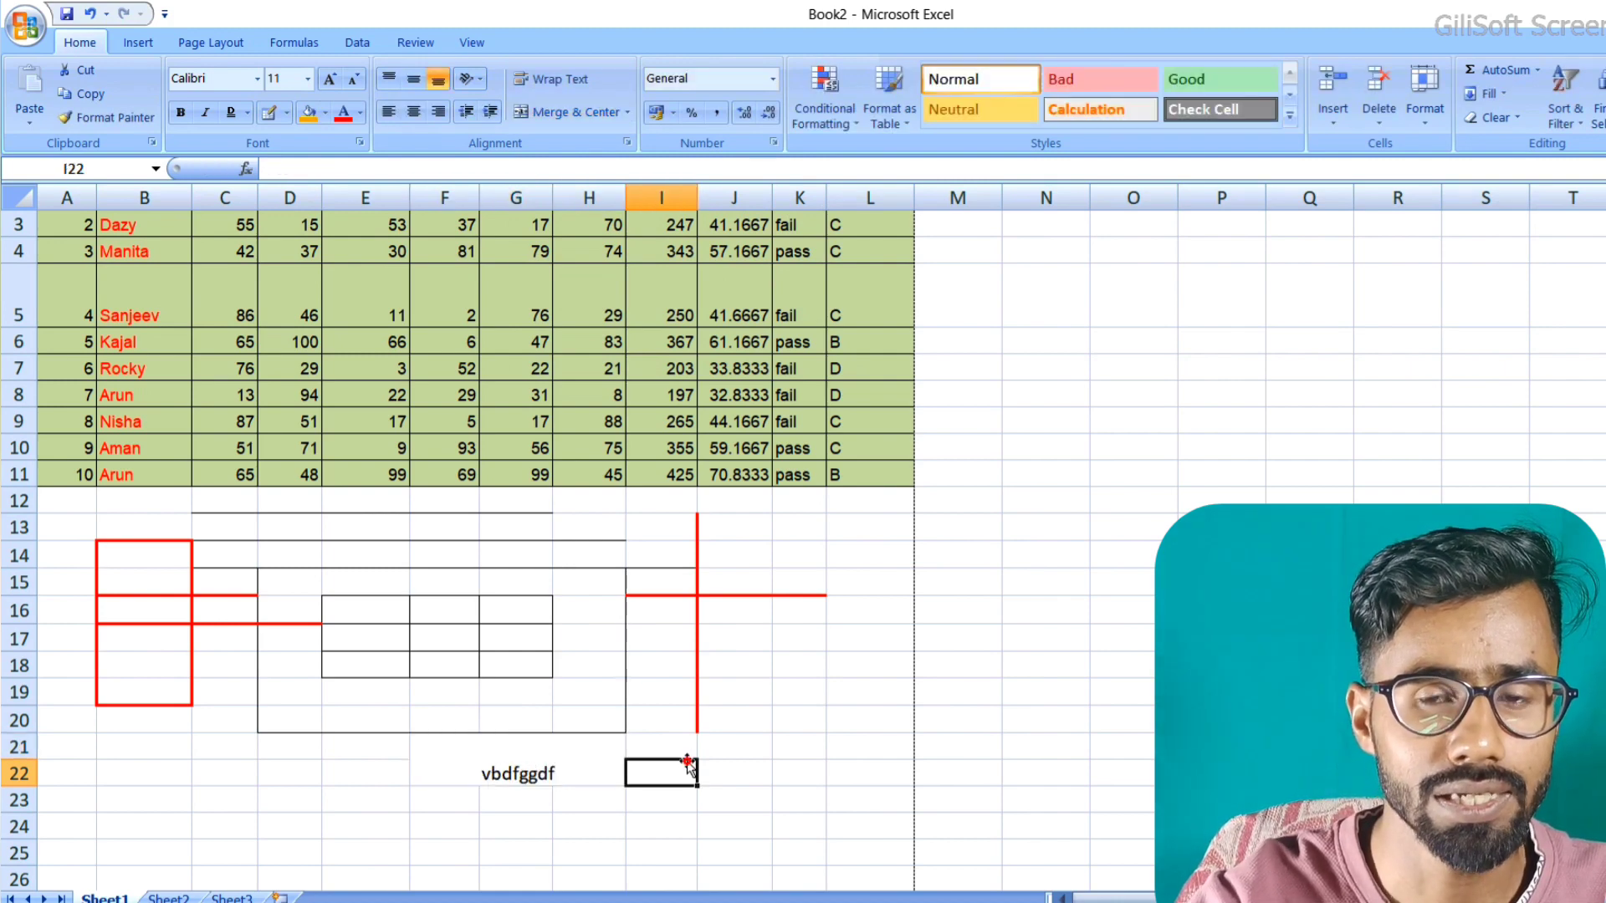
Replace the text in the merged cell F21:H22 with the number 456456.
{"action": "left_click", "coordinate": [559, 761]}
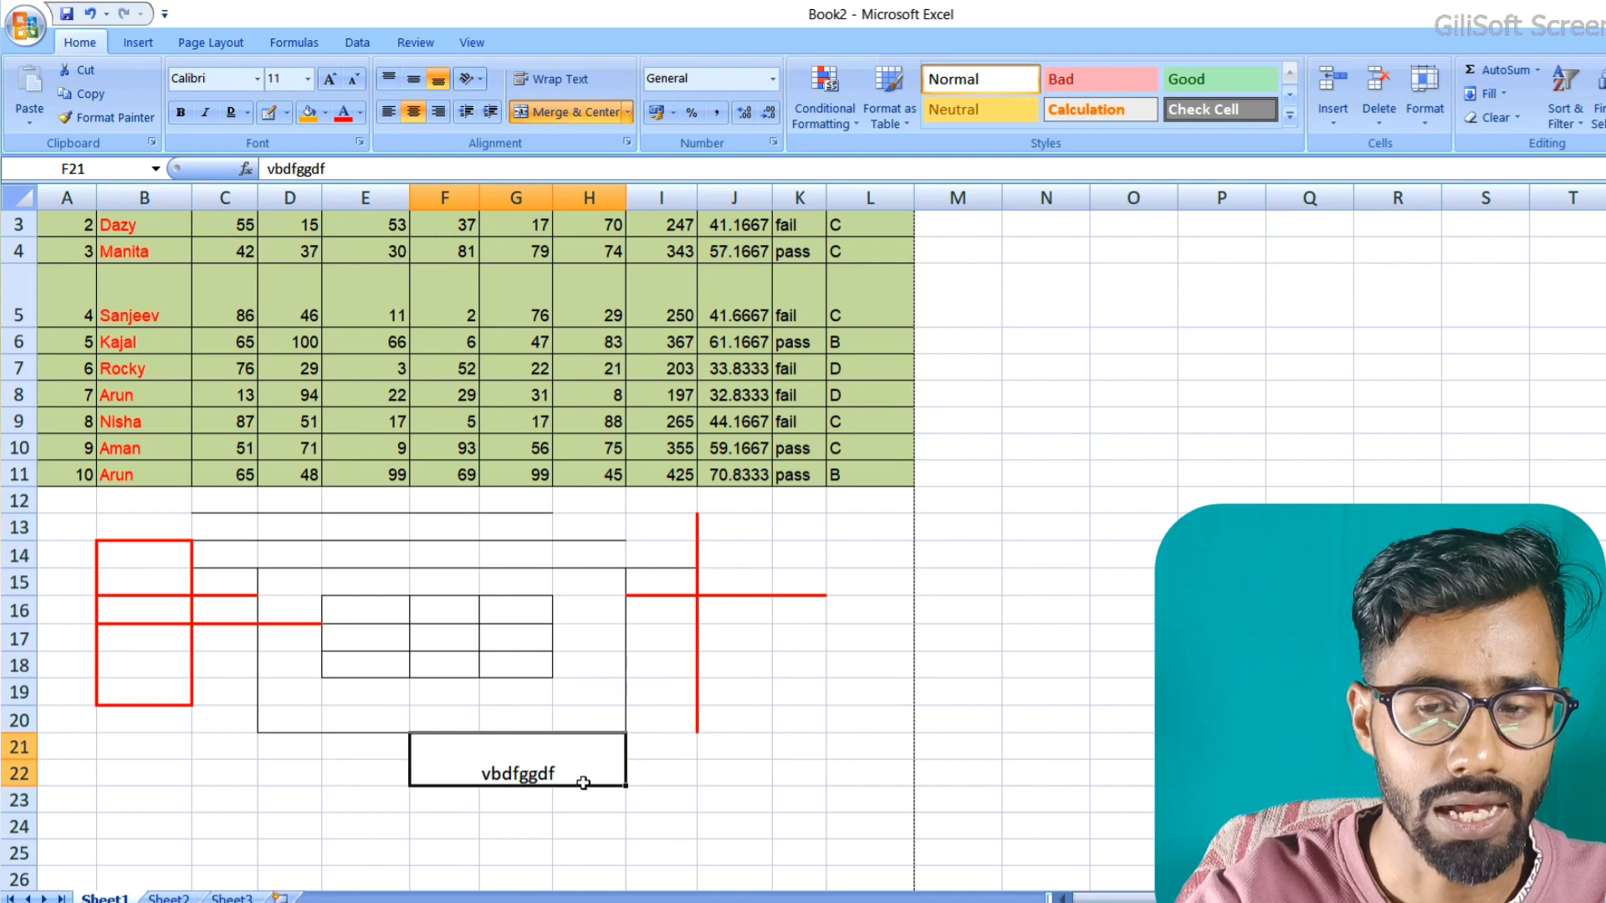
{"action": "type", "text": "456456"}
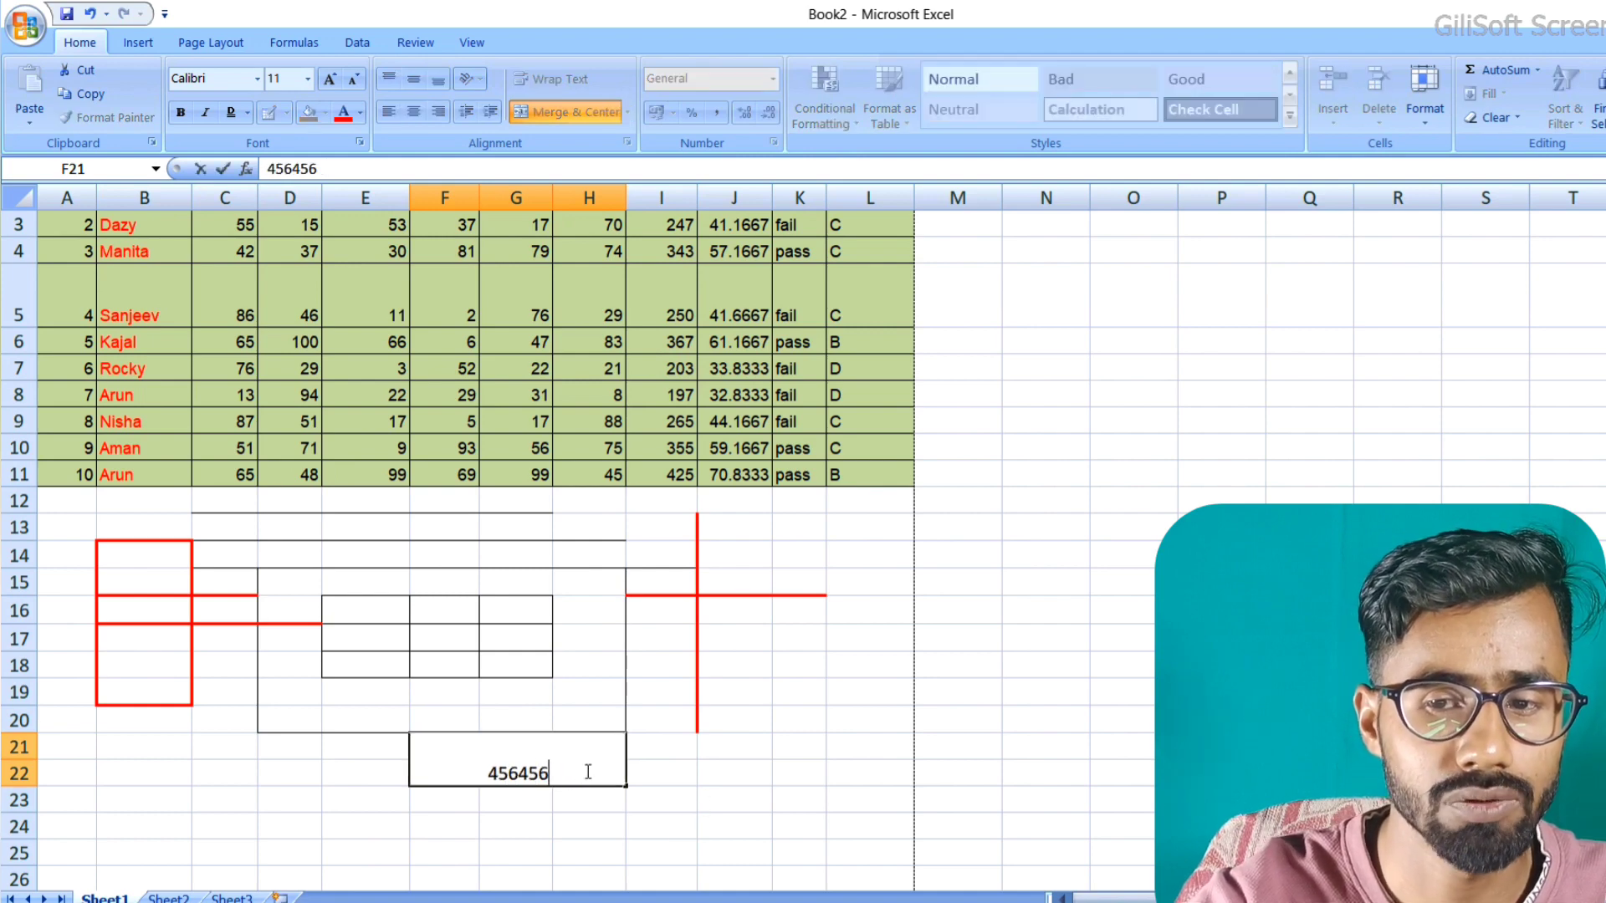
{"action": "left_click", "coordinate": [657, 769]}
{"action": "left_click", "coordinate": [542, 759]}
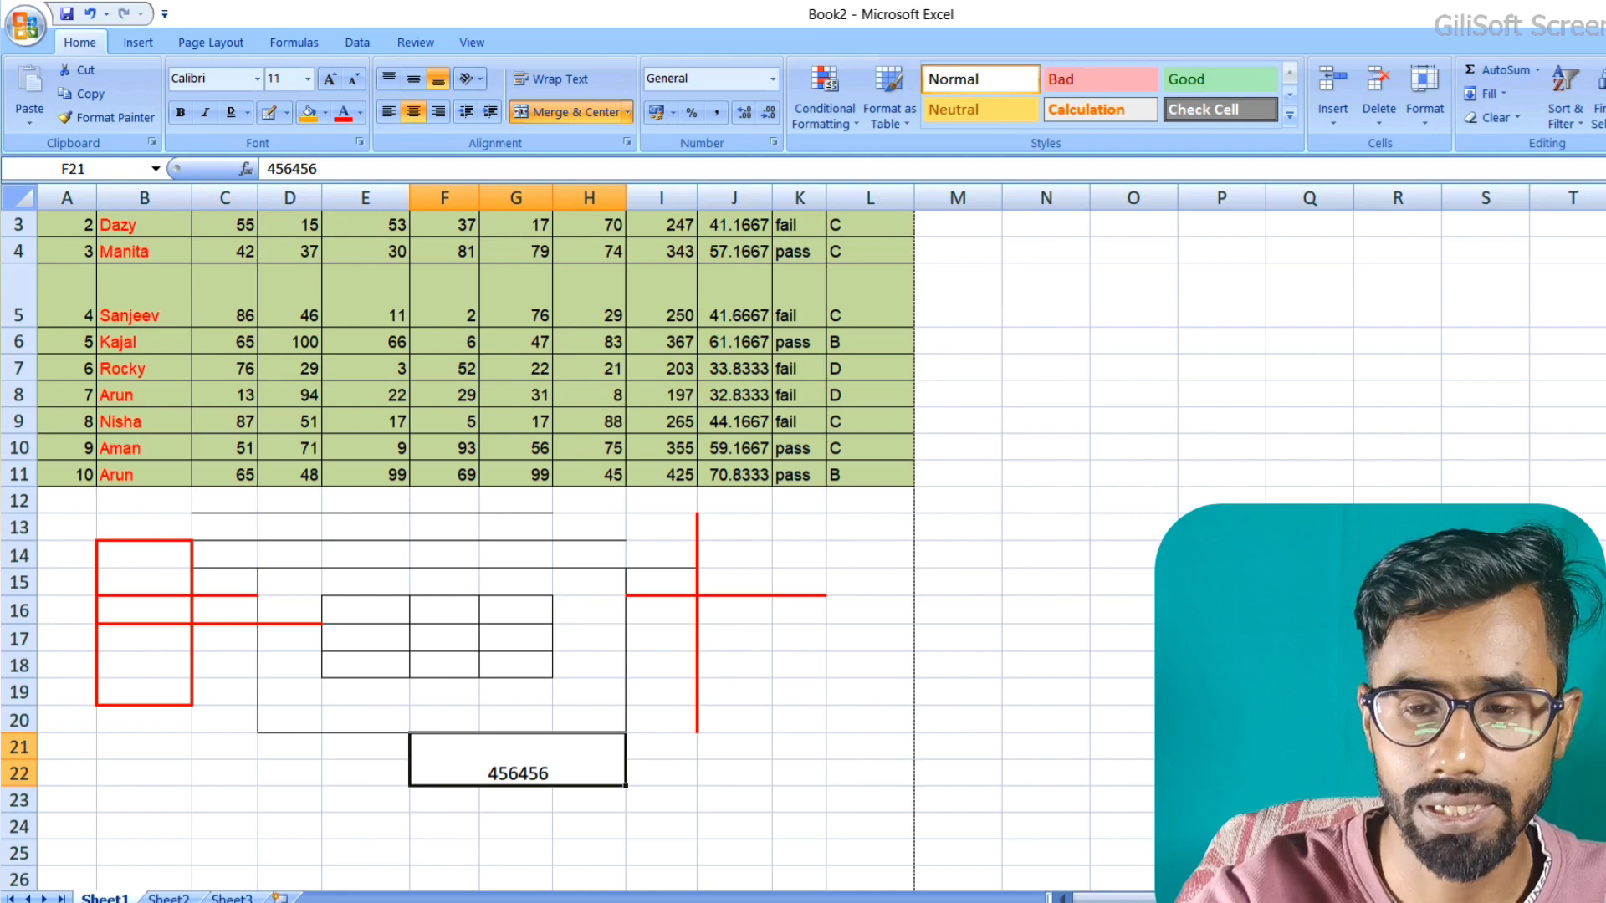
{"action": "scroll", "coordinate": [239, 603], "scroll_direction": "down", "scroll_amount": 3}
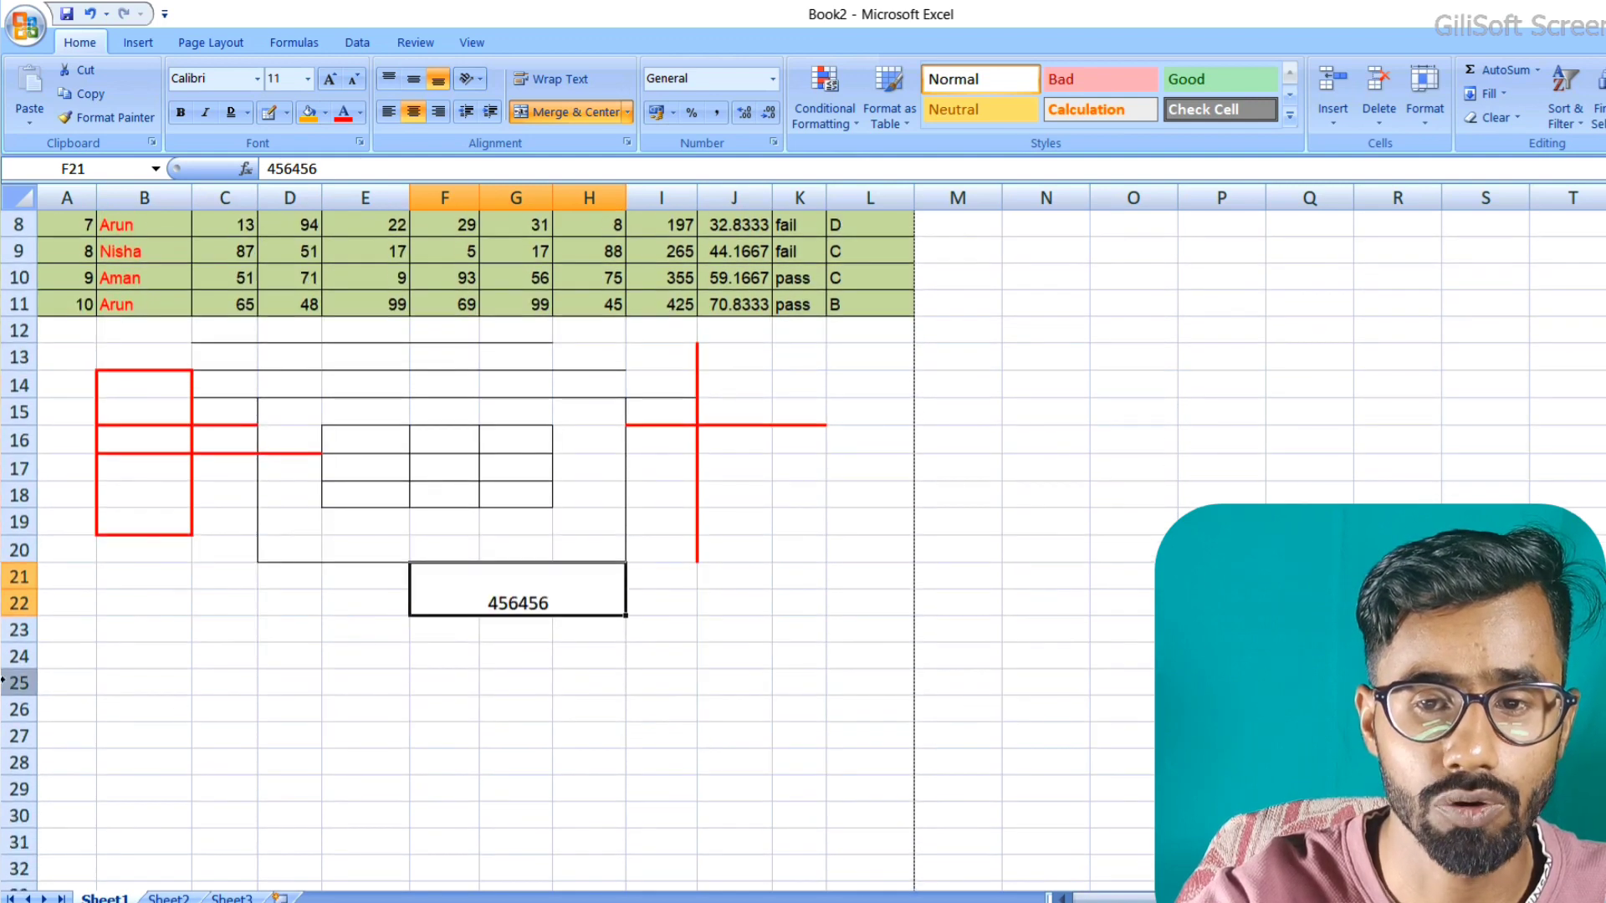
{"action": "left_click_drag", "start_coordinate": [239, 603], "coordinate": [351, 681]}
{"action": "left_click", "coordinate": [307, 609]}
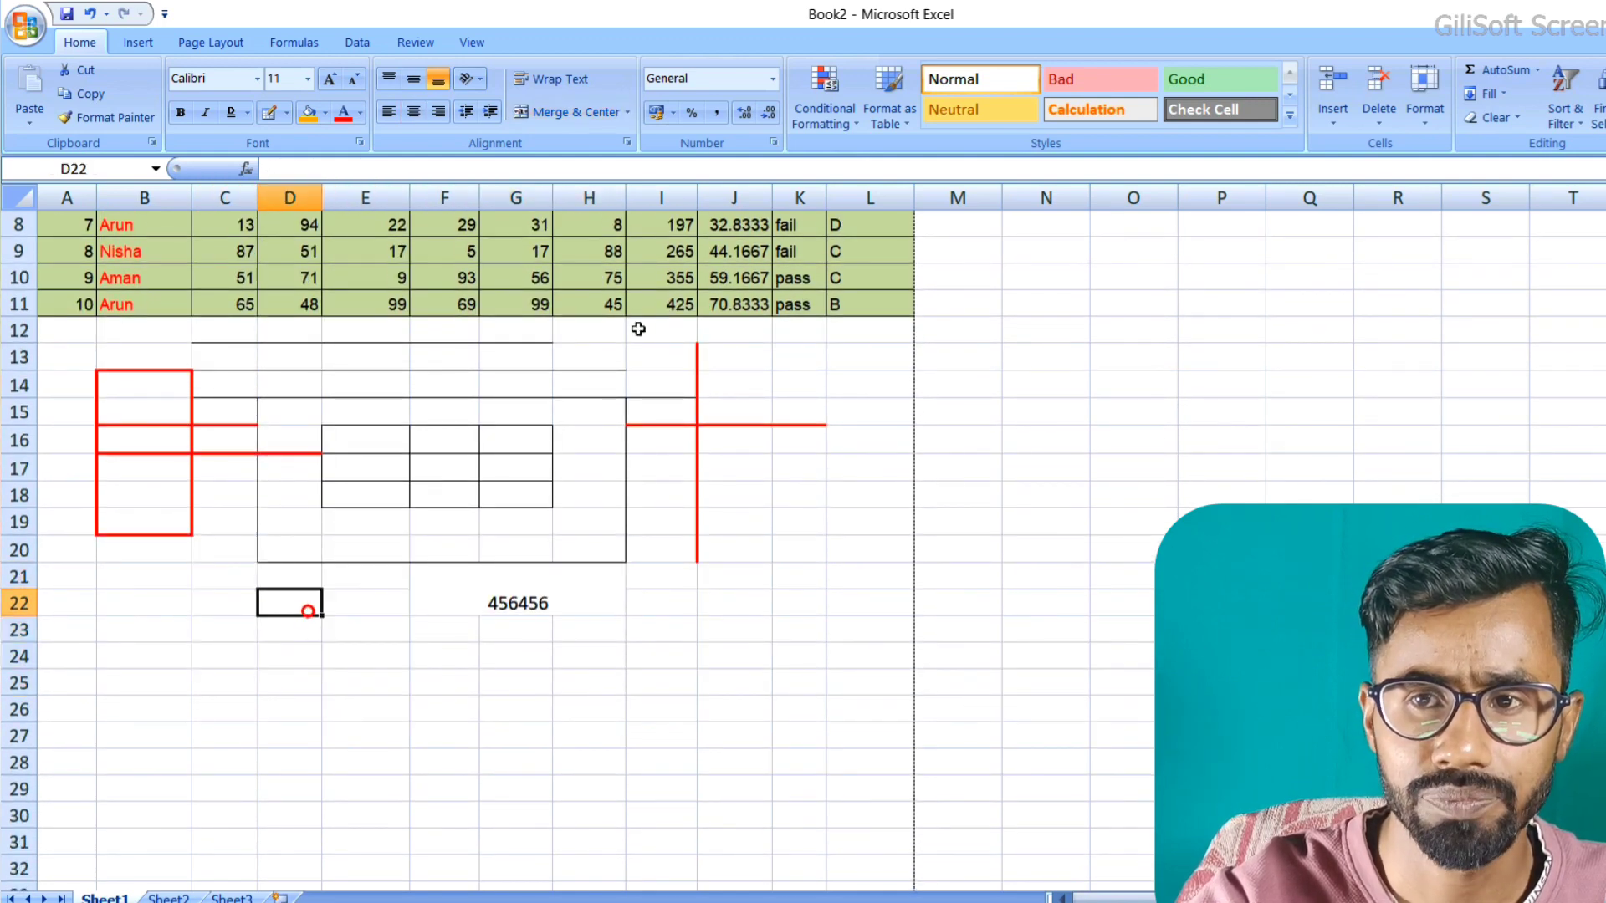
{"action": "left_click", "coordinate": [627, 112]}
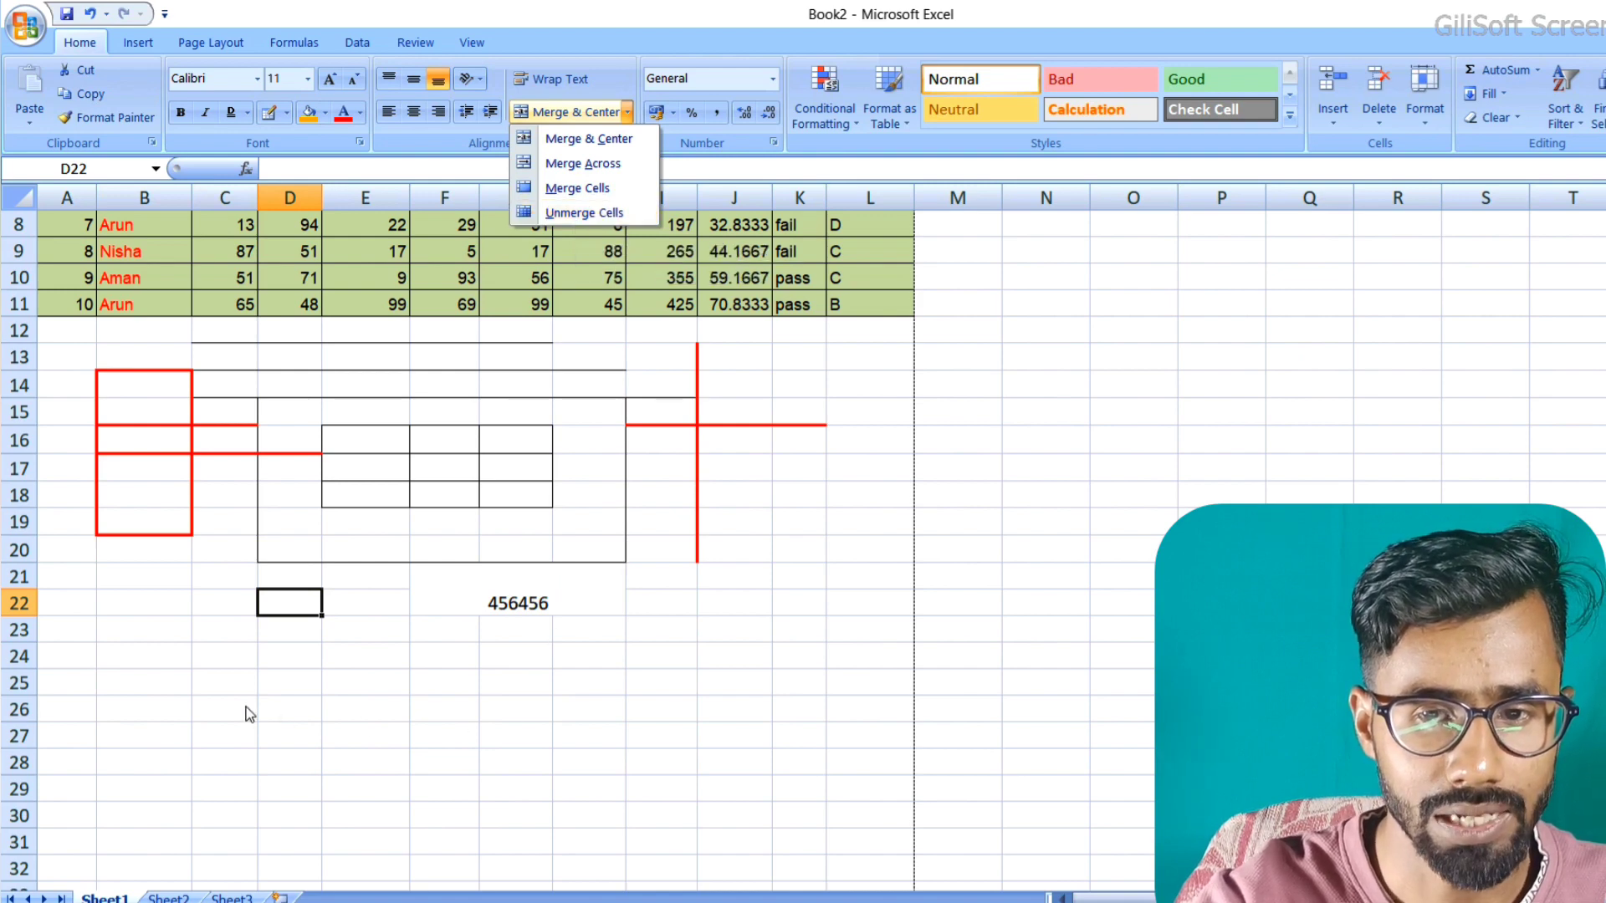
{"action": "left_click", "coordinate": [233, 681]}
Merge C24:E25 with Merge Cells, without centering, and enter the text dgdfgdfgdf in it.
{"action": "left_click_drag", "start_coordinate": [194, 652], "coordinate": [340, 688]}
{"action": "left_click", "coordinate": [626, 113]}
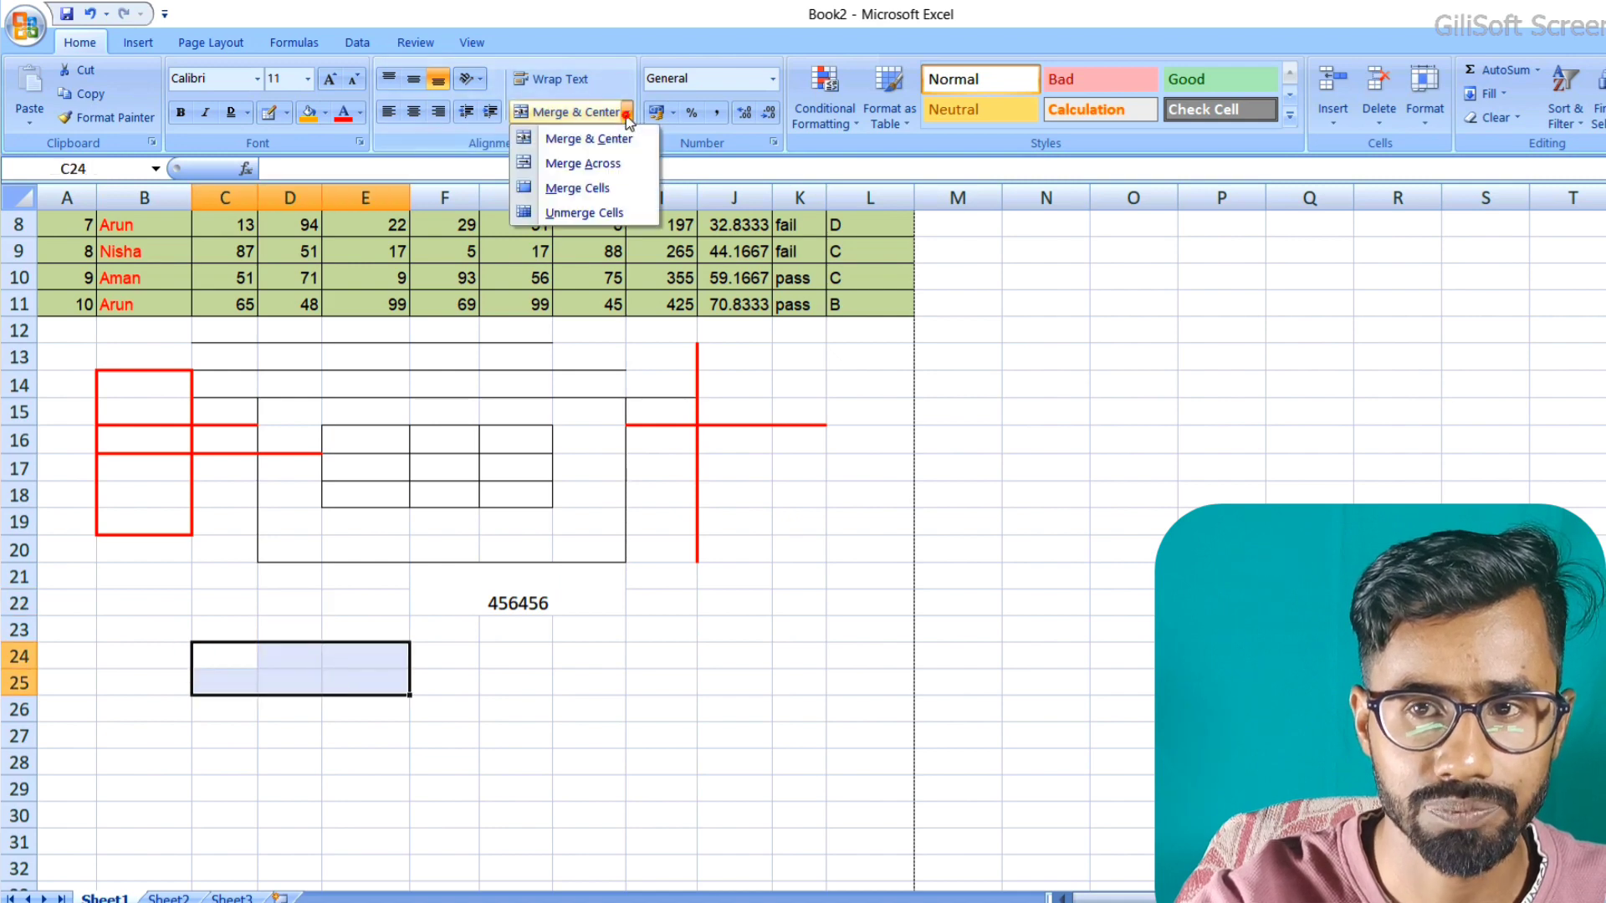
{"action": "left_click", "coordinate": [575, 190]}
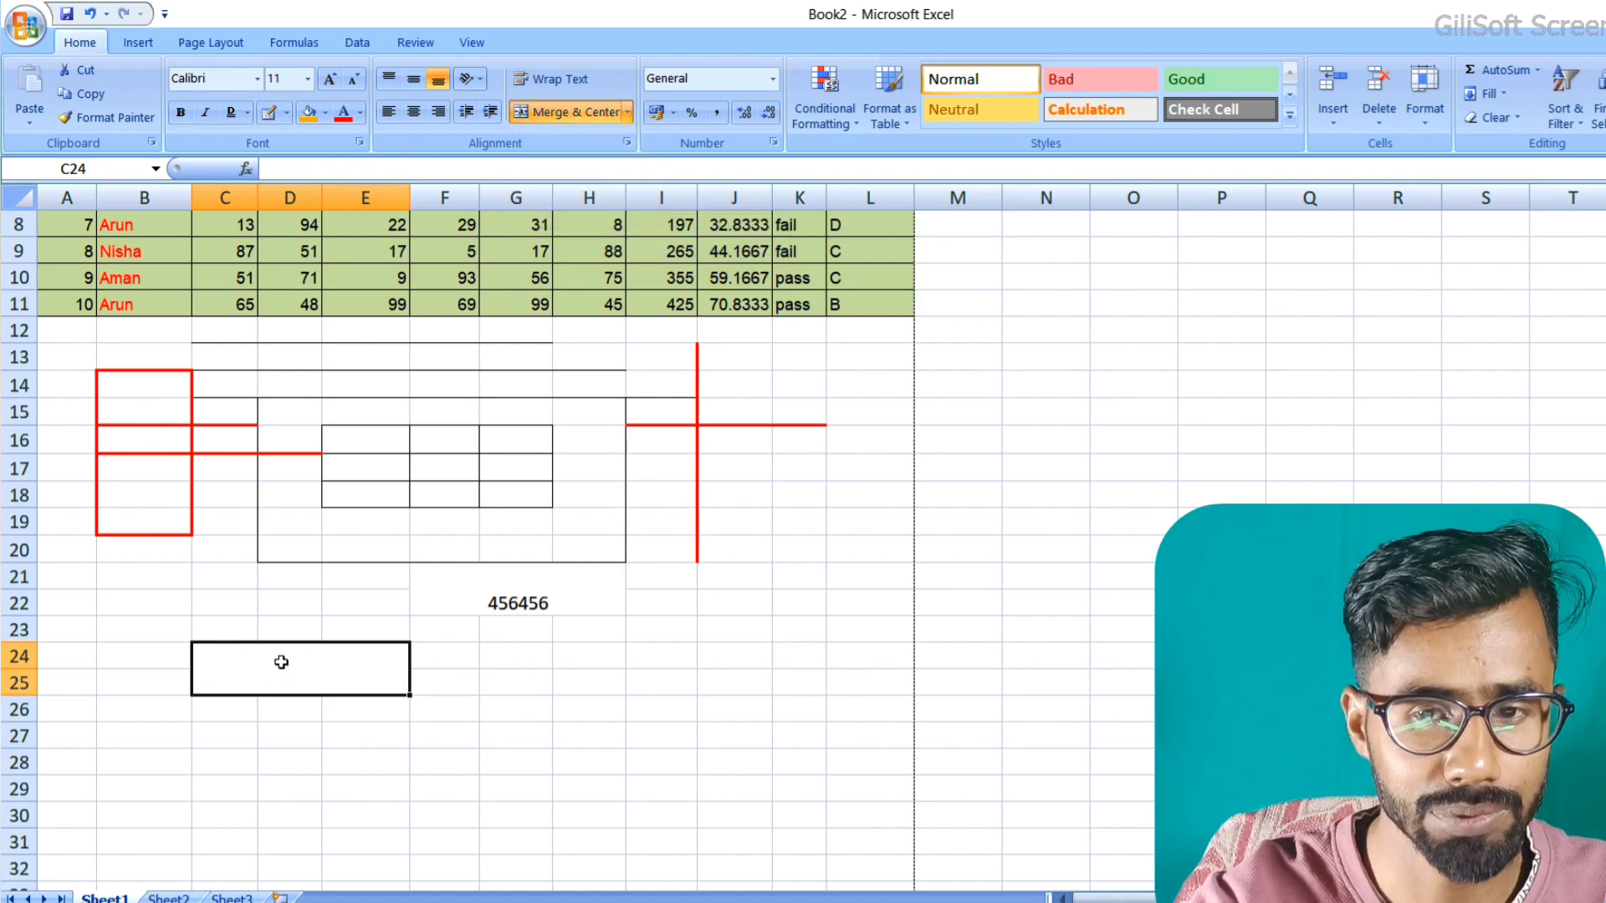
{"action": "type", "text": "dgdfgdfgdf"}
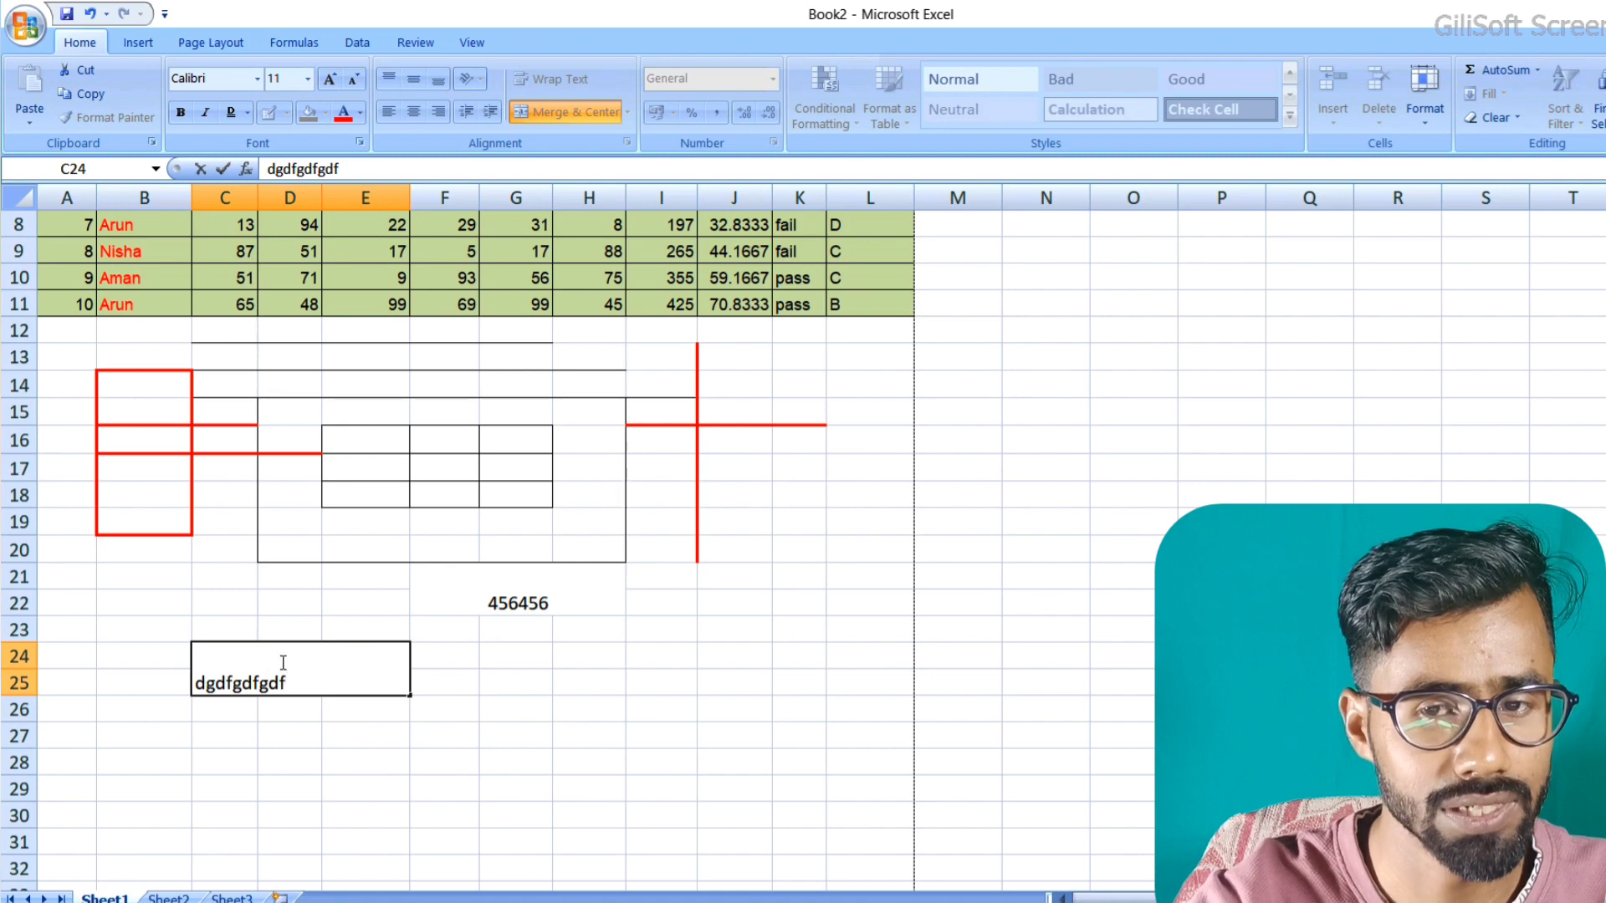
{"action": "key", "text": "Return"}
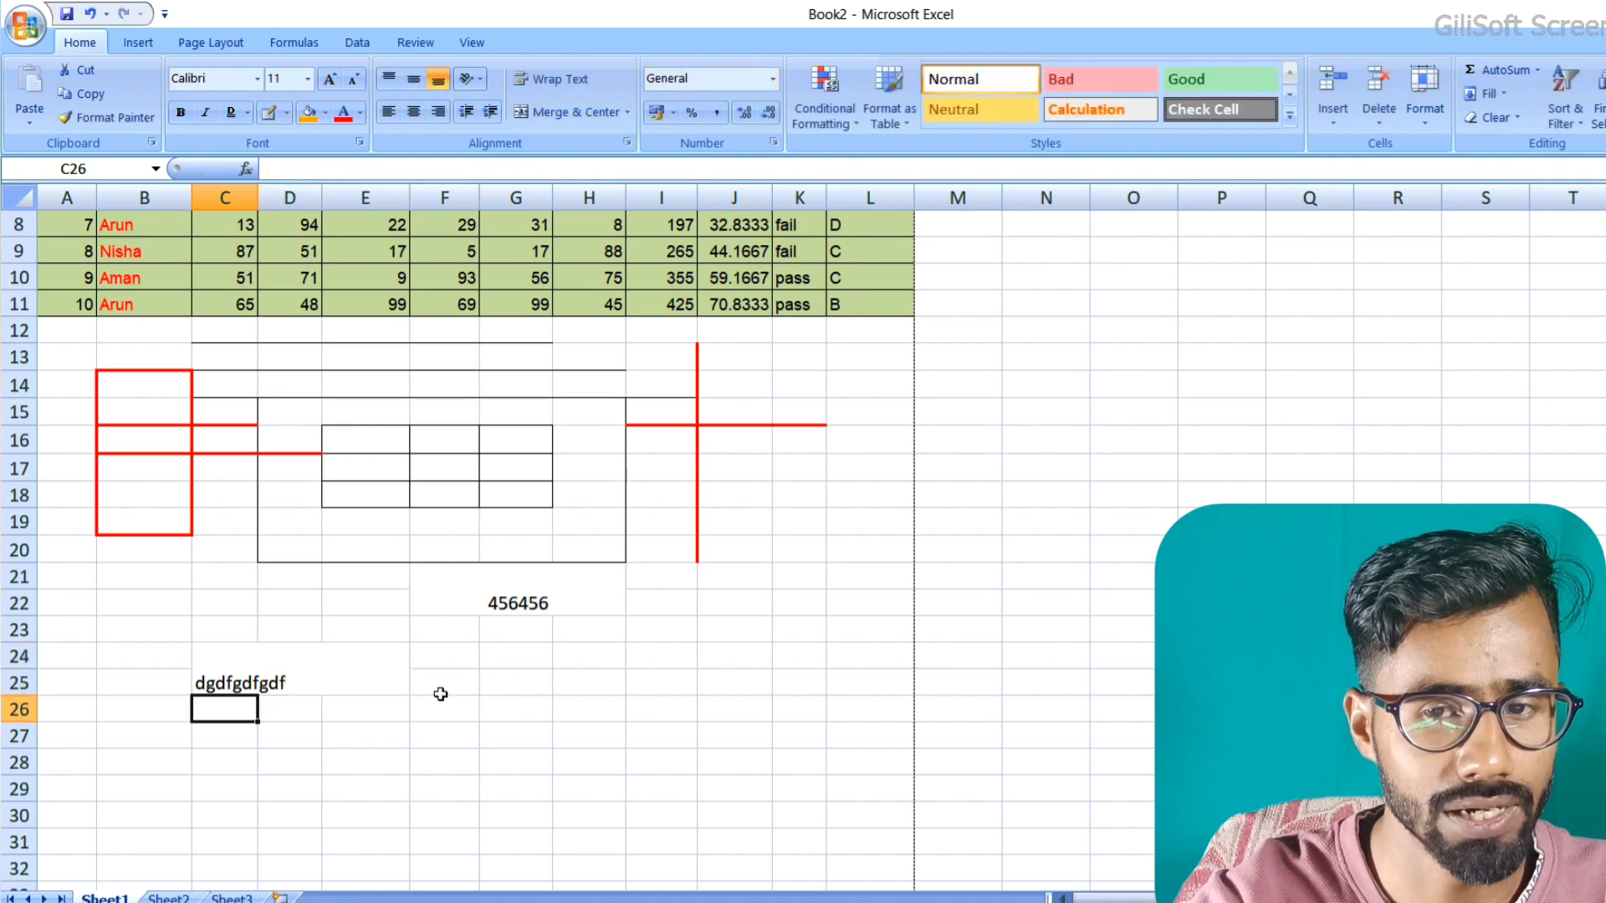
Replace the text in the merged cell C24:E25 with the number 43543534.
{"action": "left_click", "coordinate": [356, 679]}
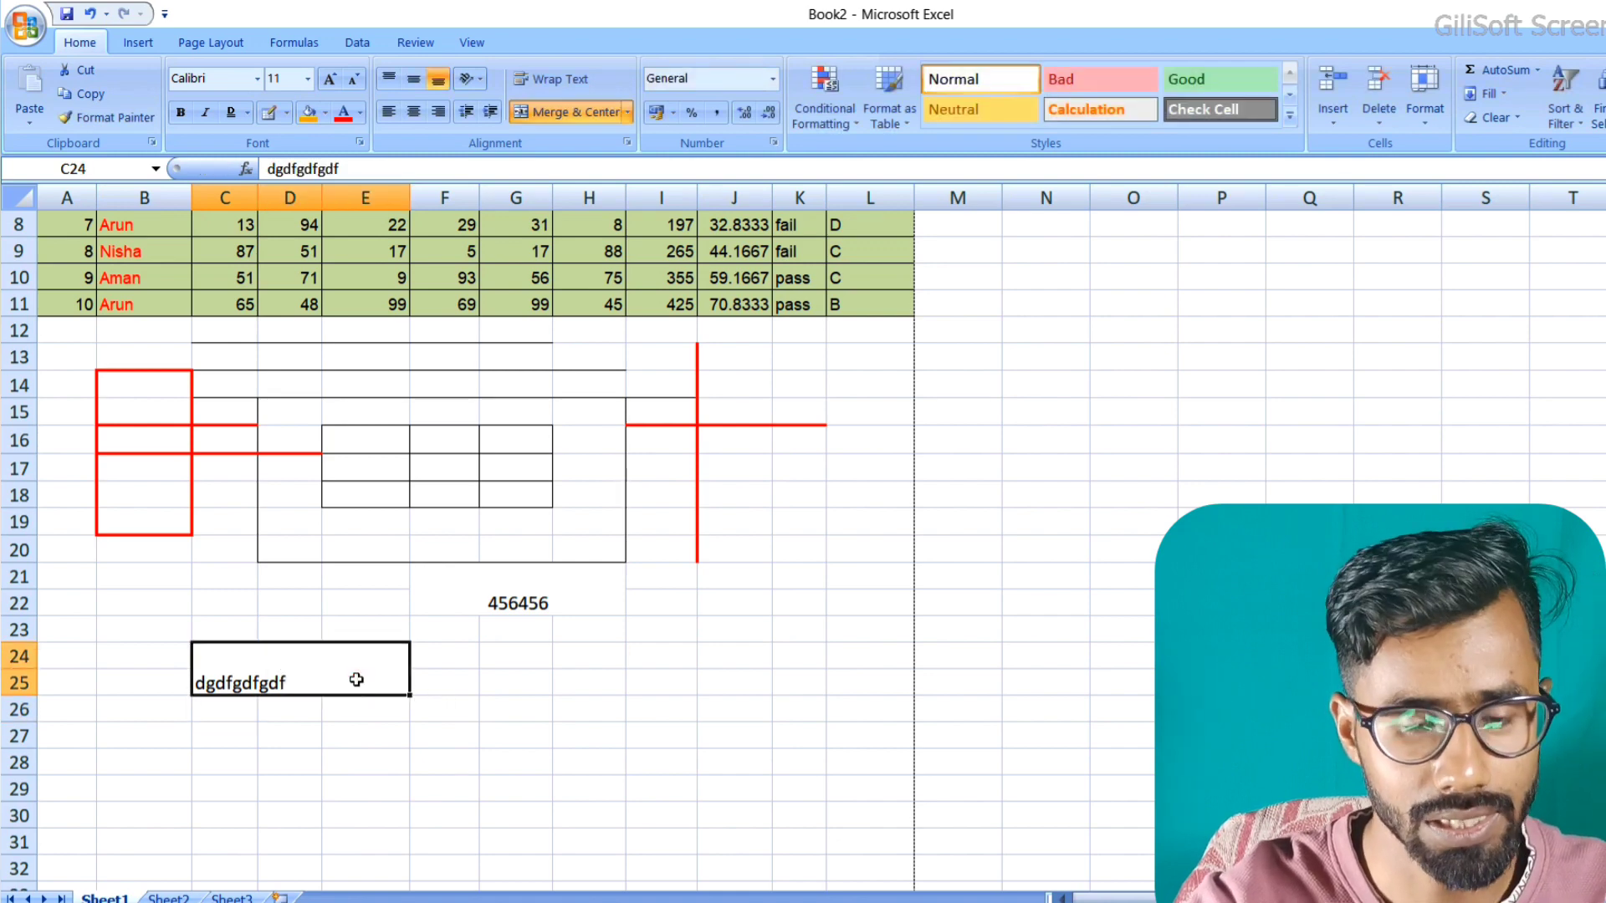
{"action": "type", "text": "43543534"}
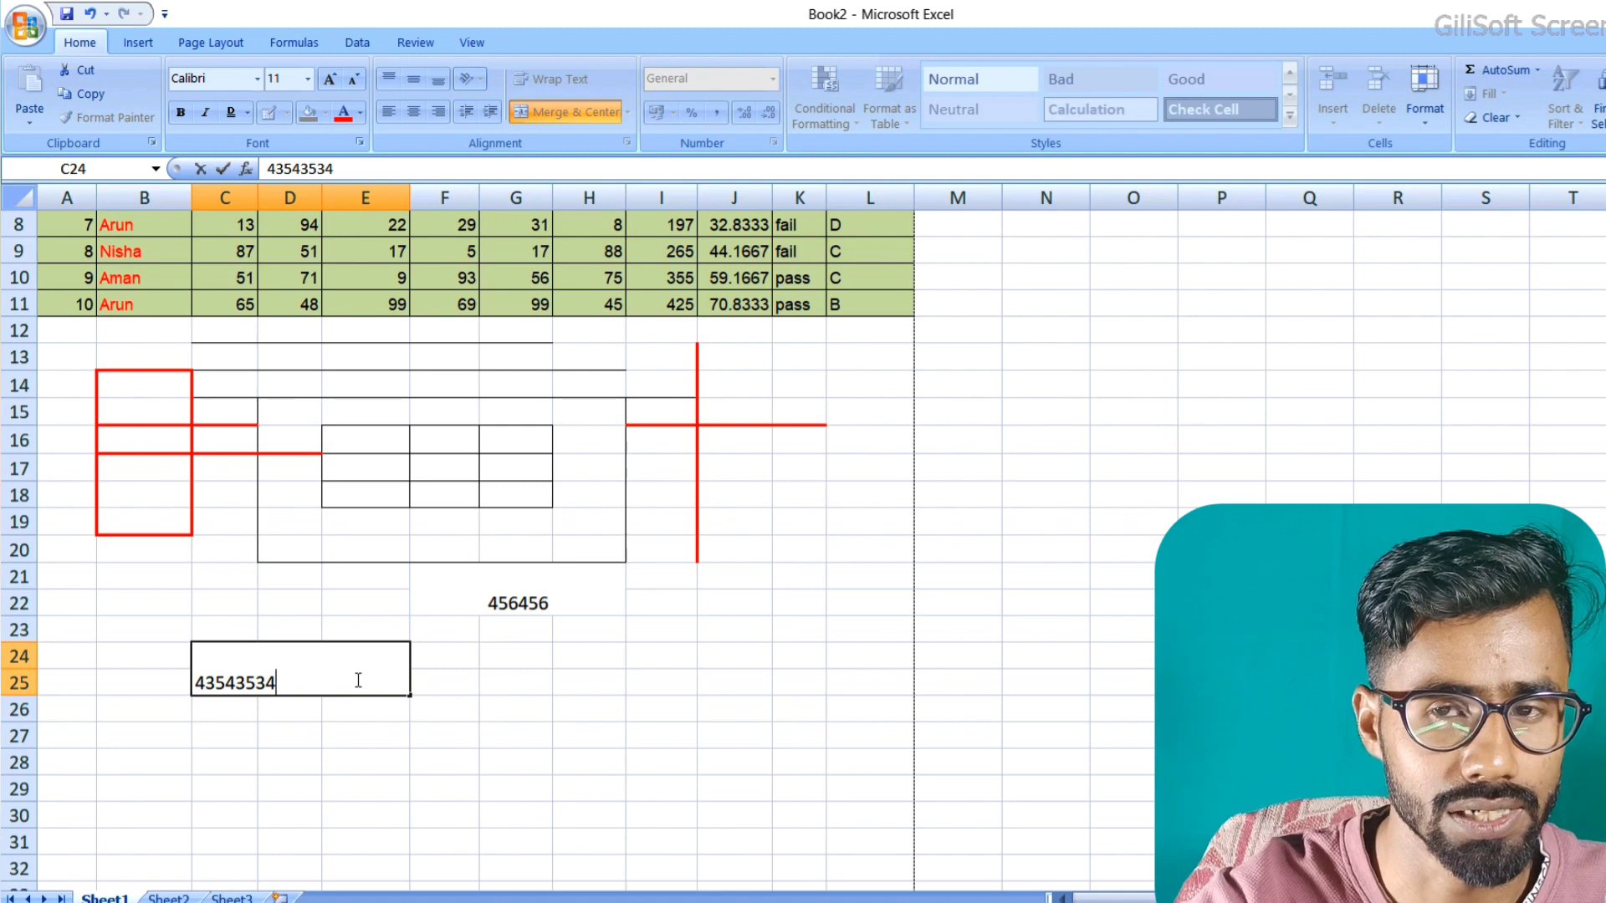
{"action": "key", "text": "Return"}
{"action": "left_click", "coordinate": [368, 682]}
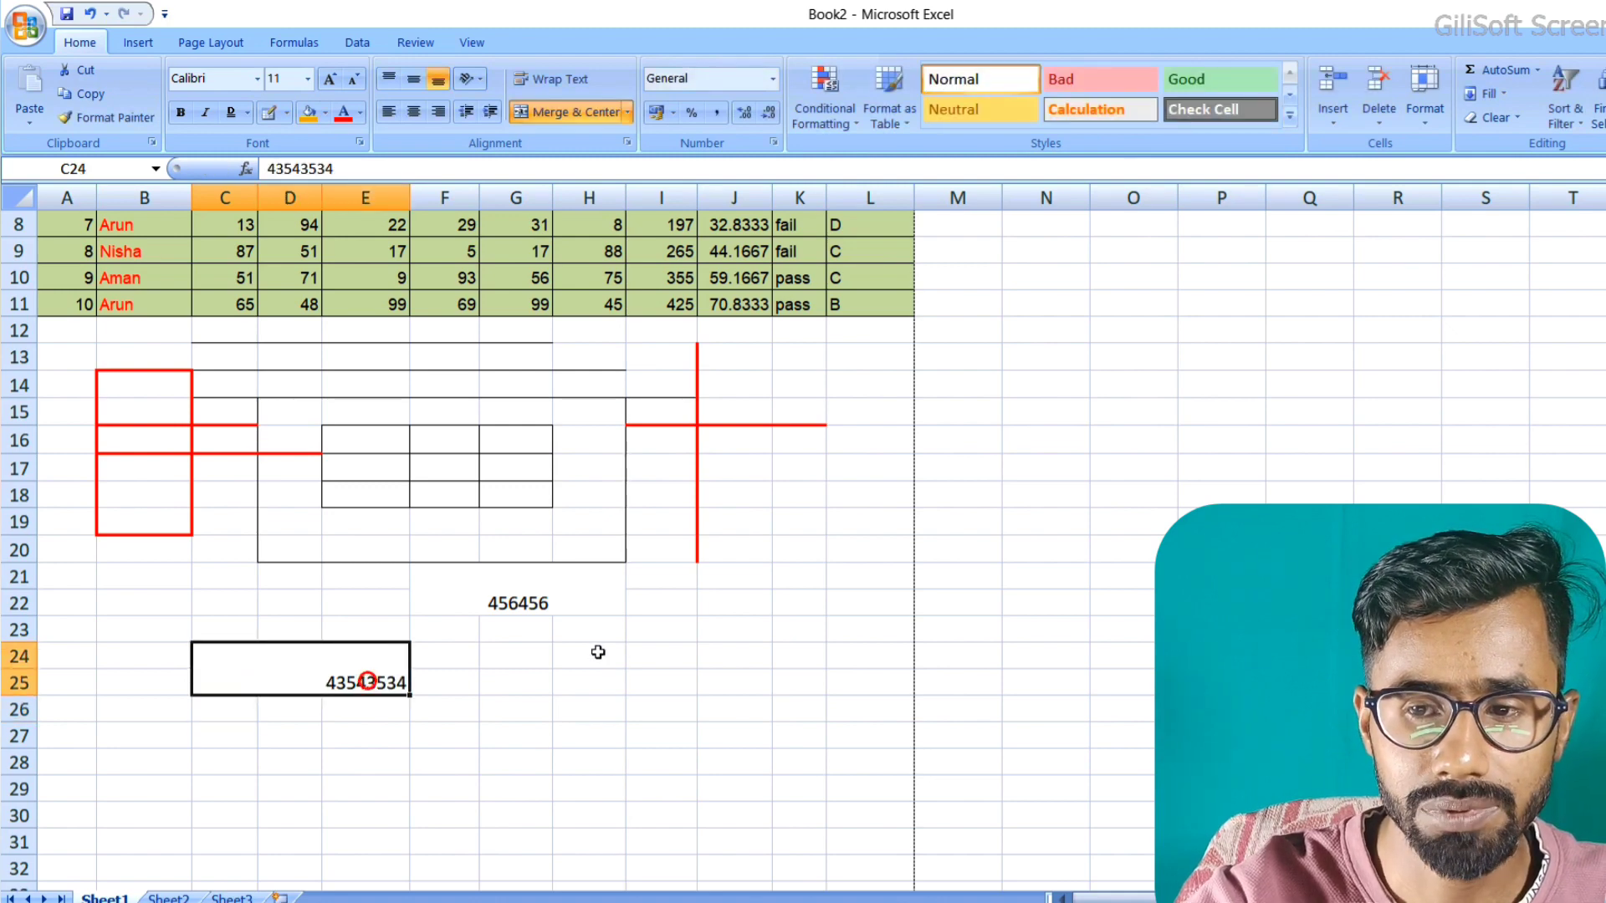
Merge H24:K24 and H25:K25 into one cell per row, applying Merge Cells to each row separately.
{"action": "left_click_drag", "start_coordinate": [584, 651], "coordinate": [783, 650]}
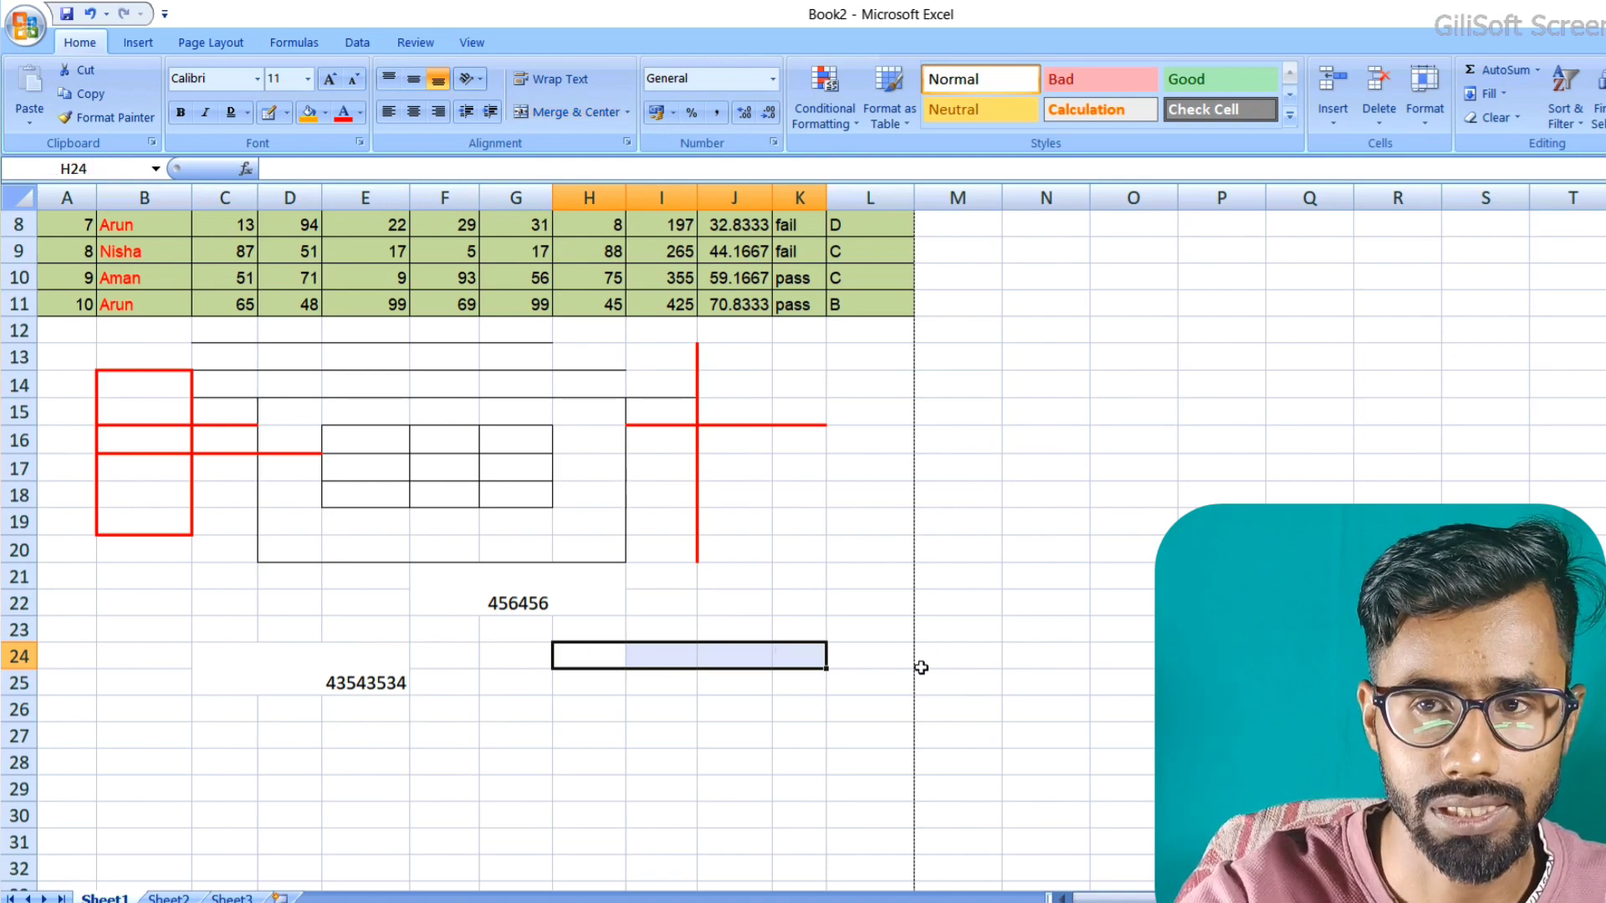
{"action": "left_click", "coordinate": [626, 112]}
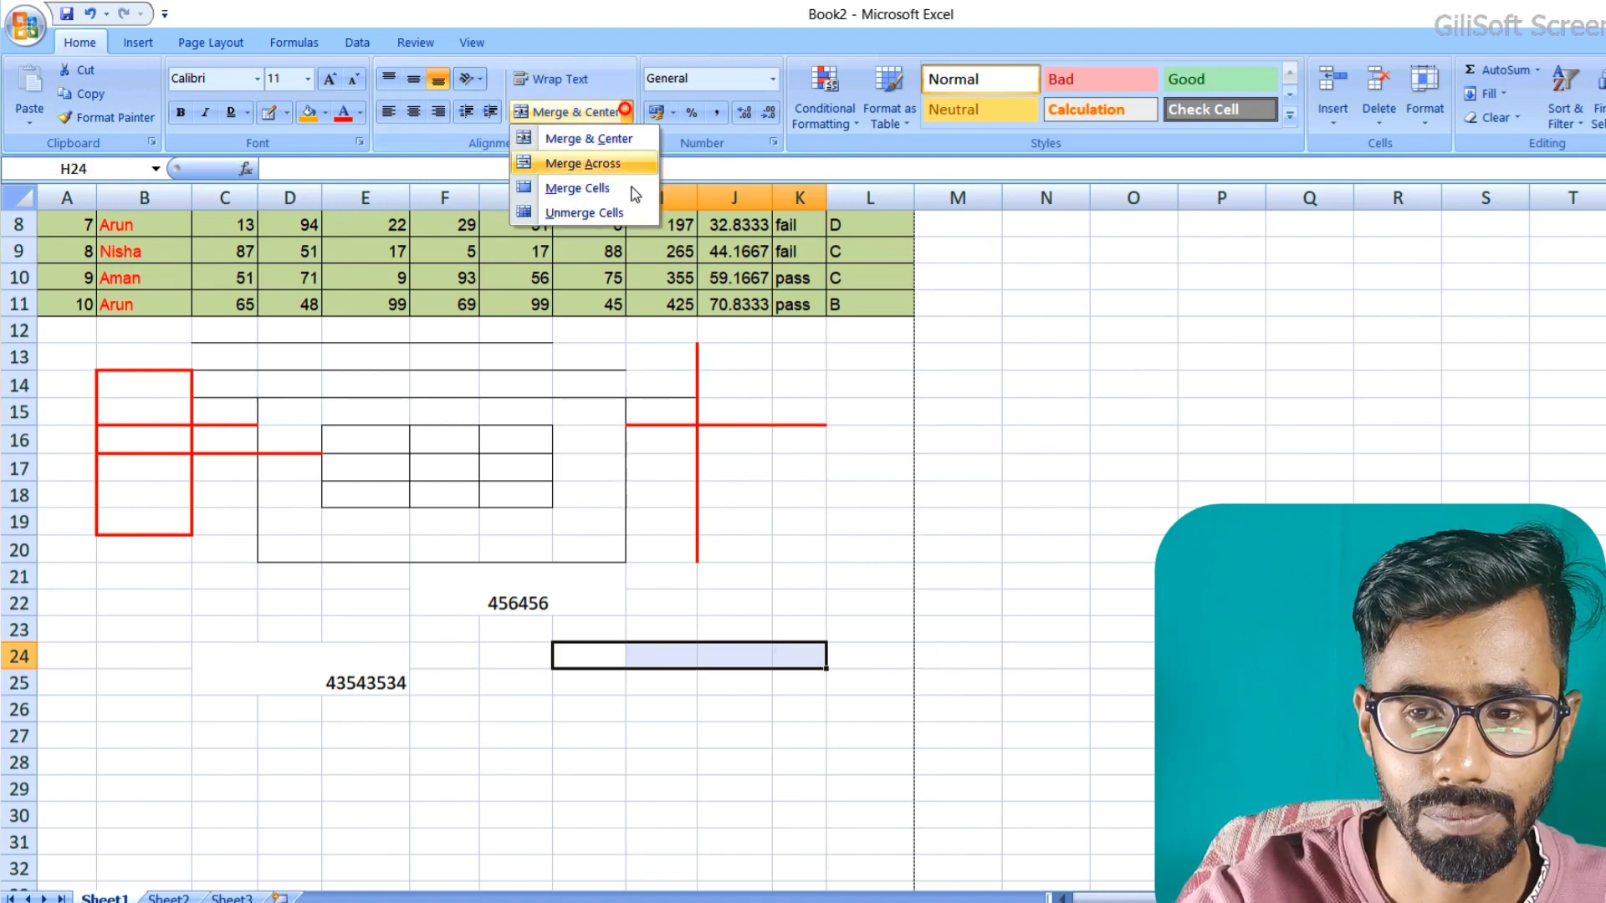
{"action": "left_click", "coordinate": [615, 189]}
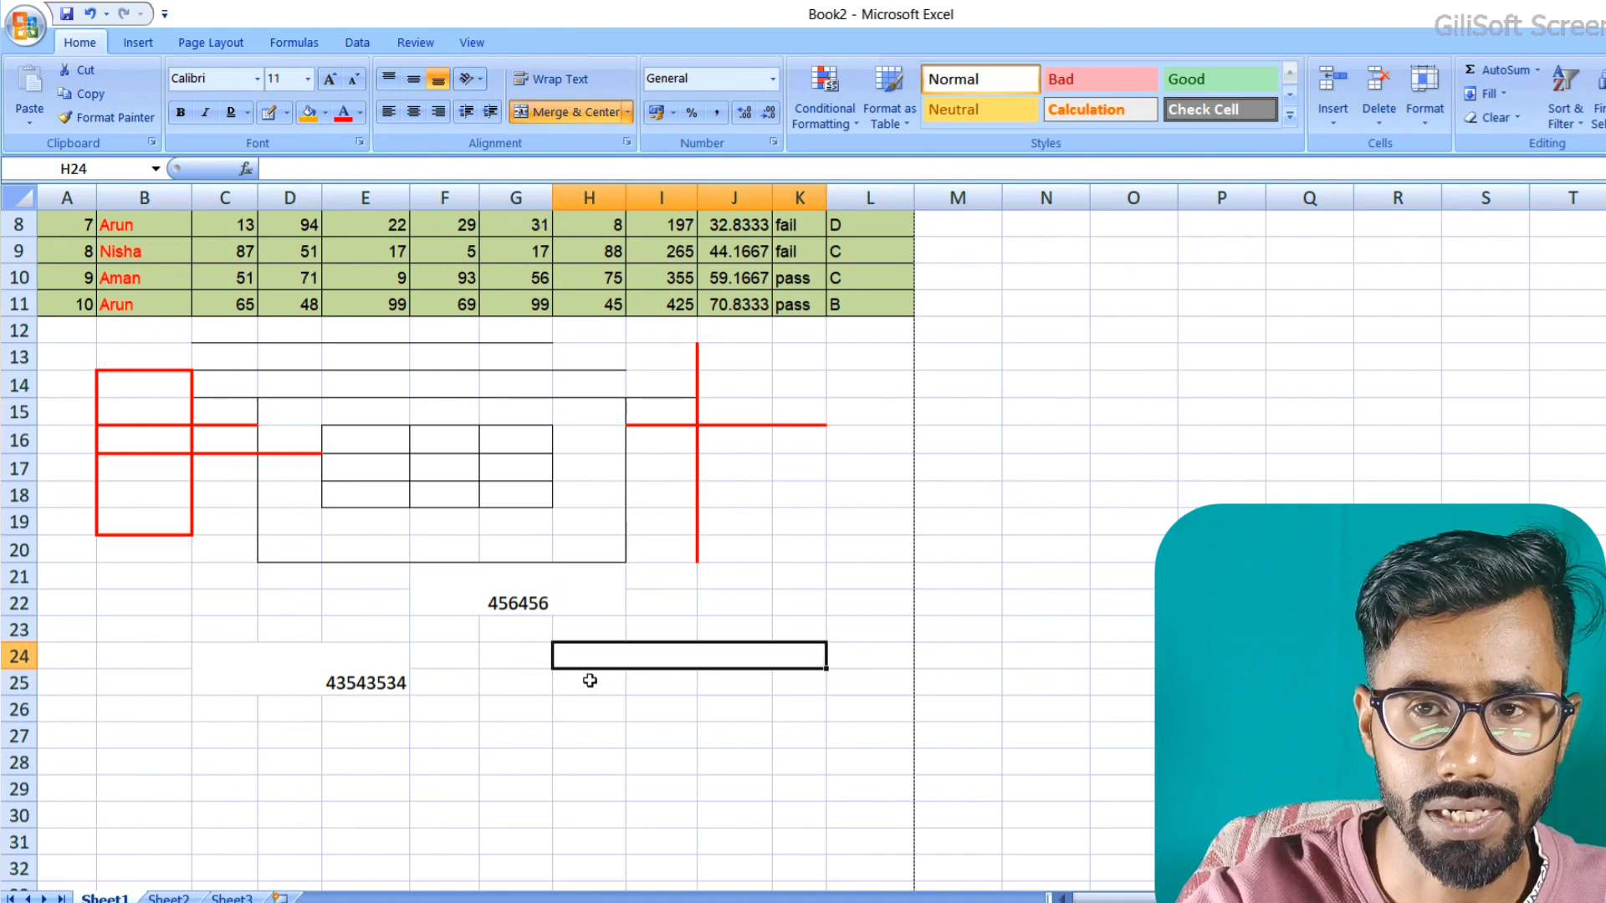
{"action": "left_click_drag", "start_coordinate": [591, 681], "coordinate": [815, 679]}
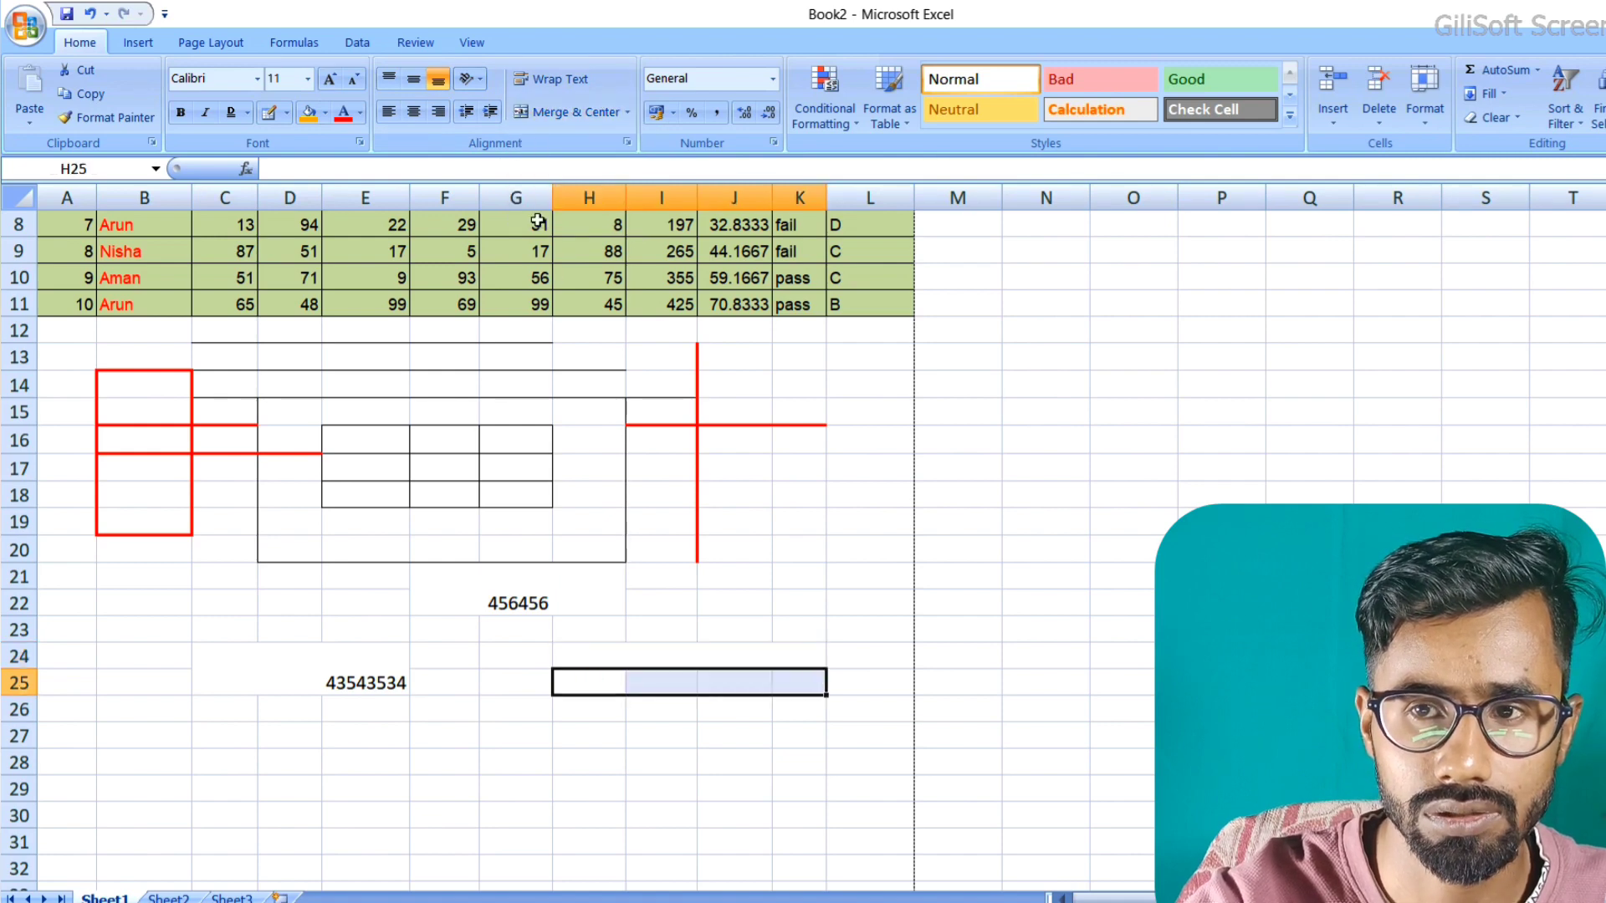
{"action": "left_click", "coordinate": [626, 112]}
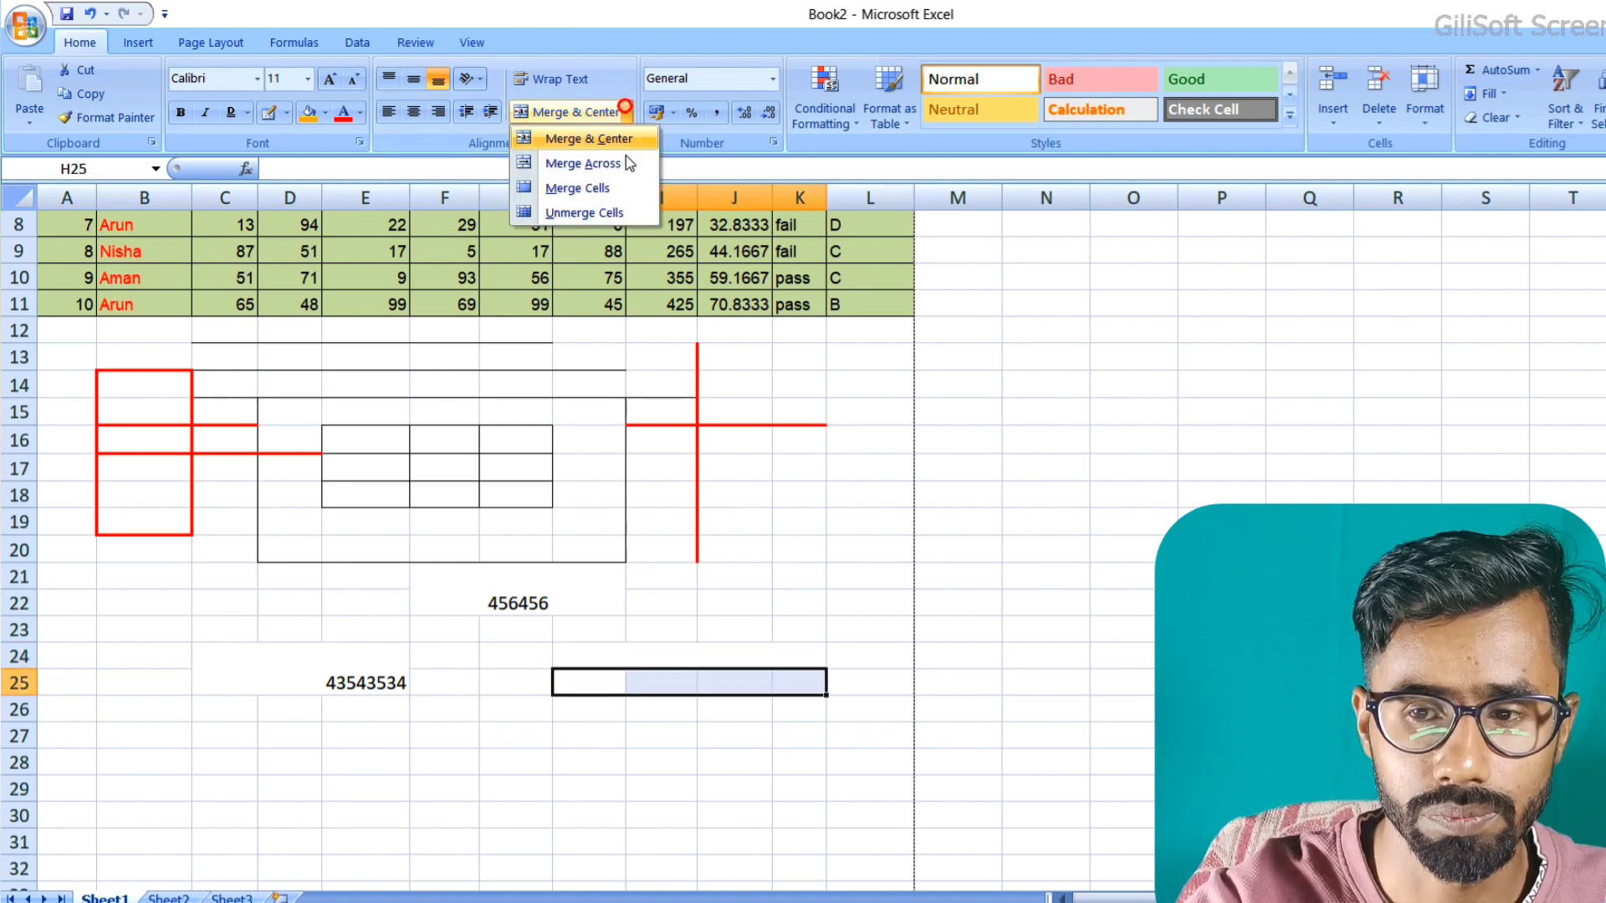
{"action": "left_click", "coordinate": [591, 189]}
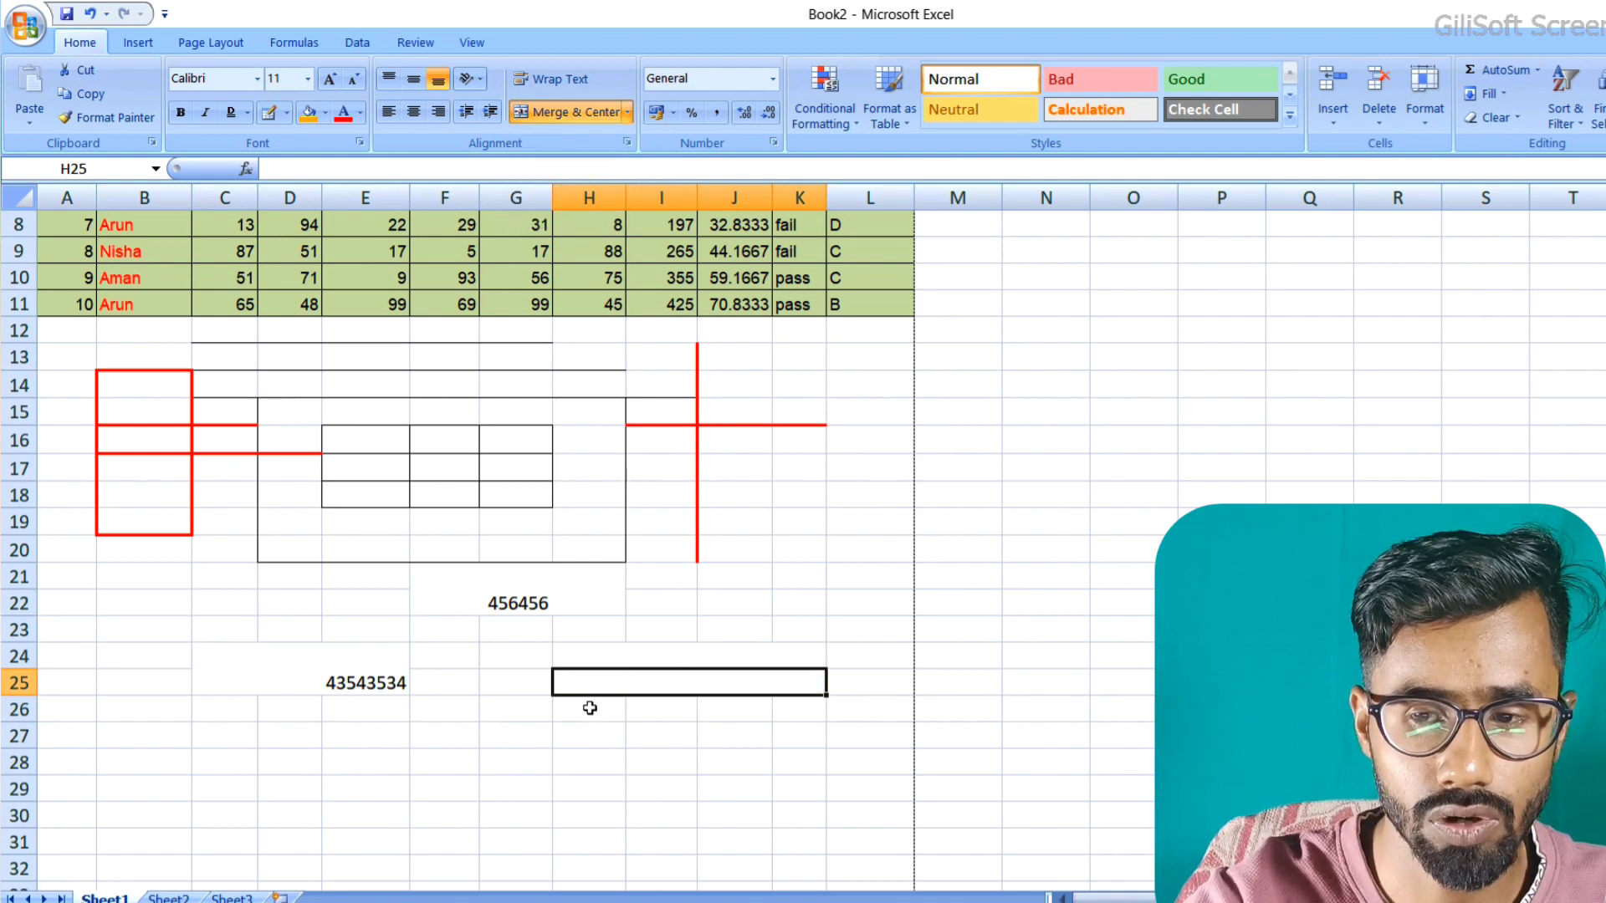
Merge the block H26:K31 row by row in one operation using Merge Across.
{"action": "left_click_drag", "start_coordinate": [590, 708], "coordinate": [801, 845]}
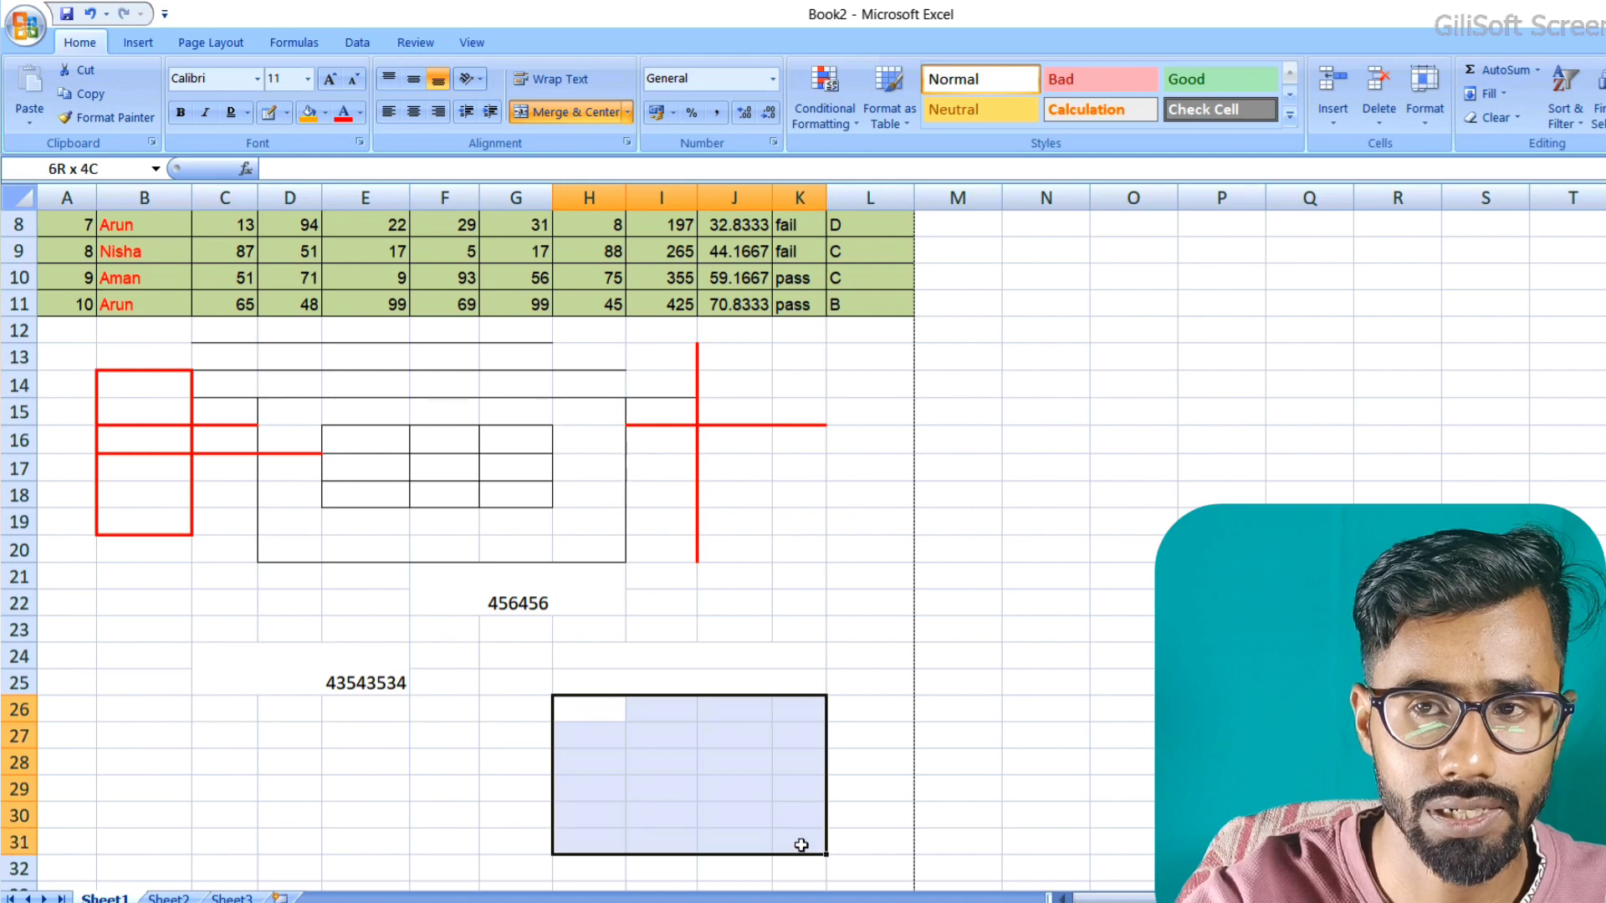
{"action": "left_click", "coordinate": [626, 112]}
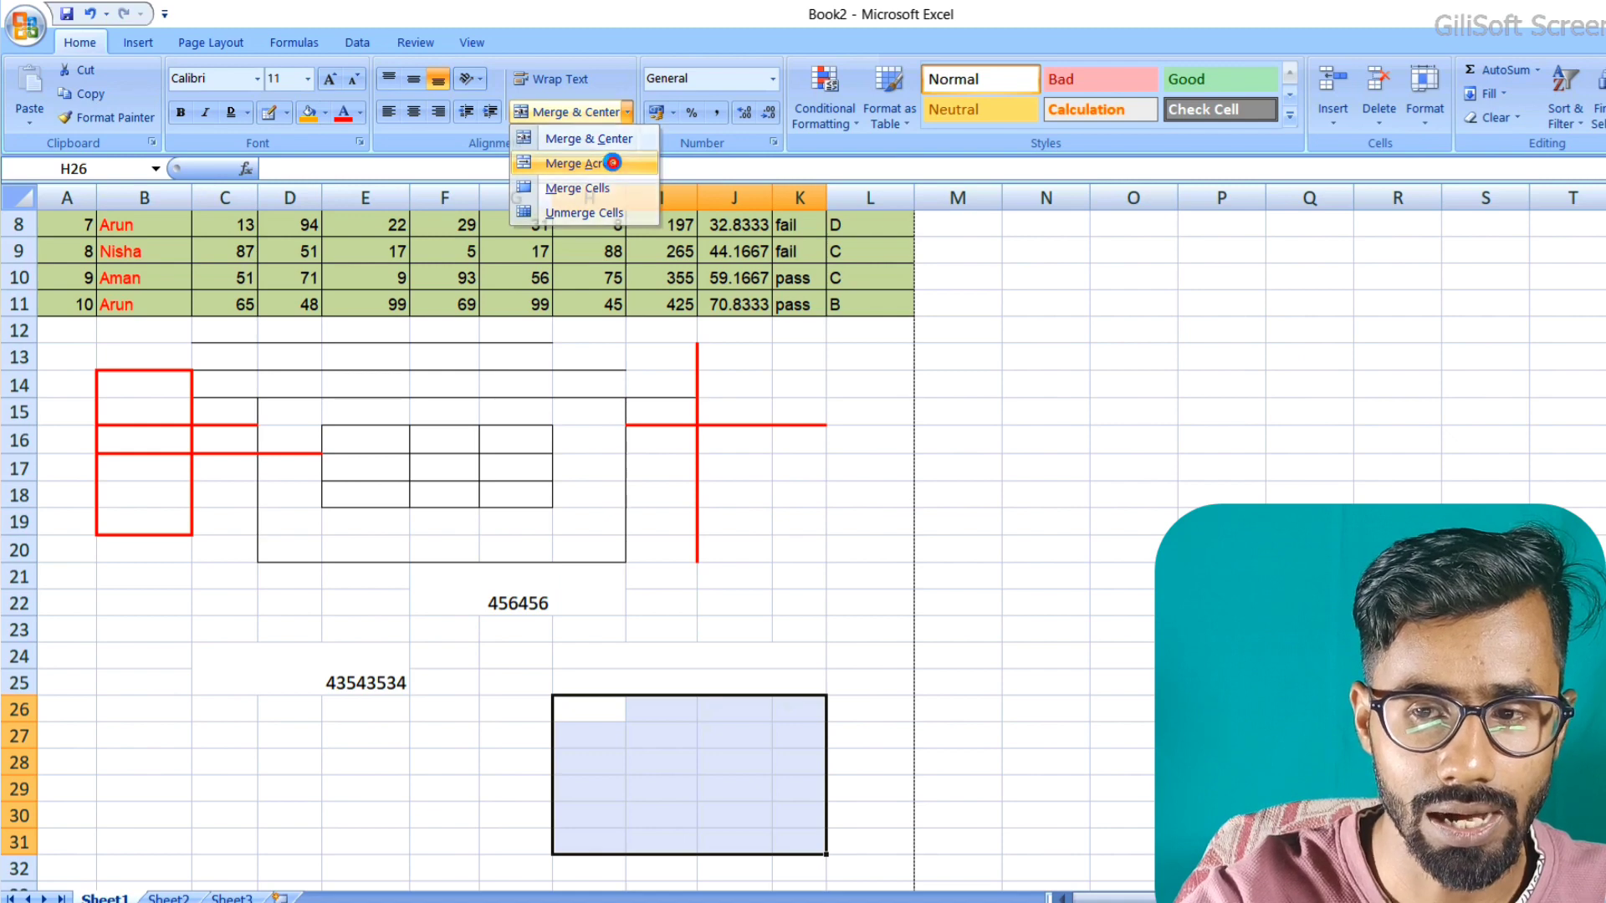
{"action": "left_click", "coordinate": [616, 165]}
Select the cells in the H26:K31 block one row at a time to check how each row is merged.
{"action": "left_click", "coordinate": [684, 717]}
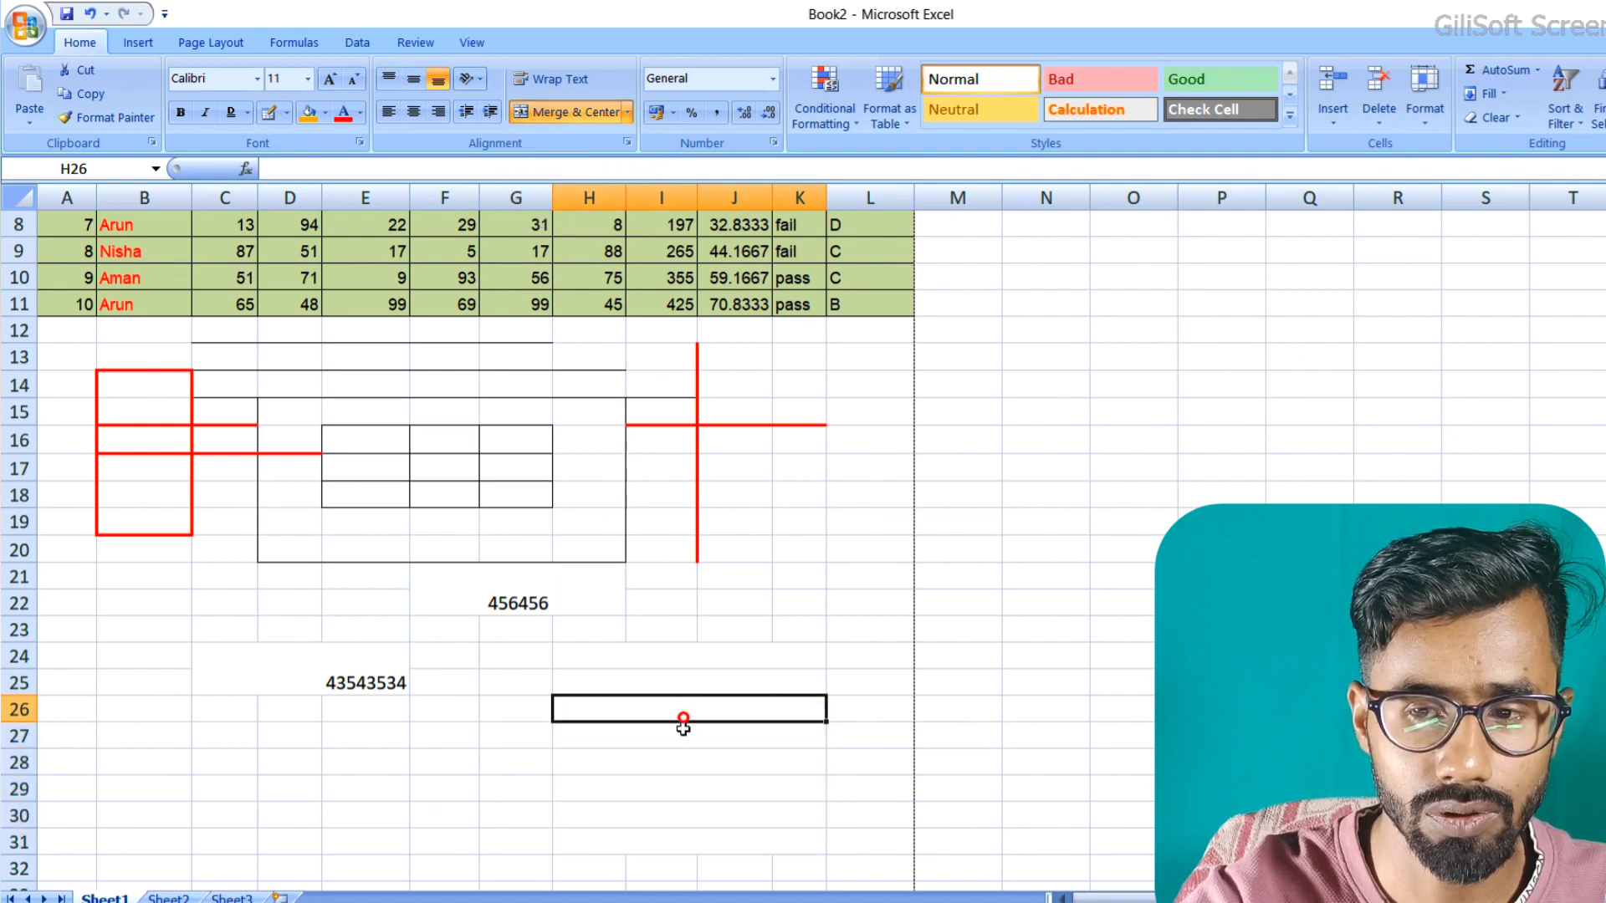
{"action": "left_click", "coordinate": [681, 740]}
{"action": "left_click", "coordinate": [681, 761]}
{"action": "left_click", "coordinate": [682, 783]}
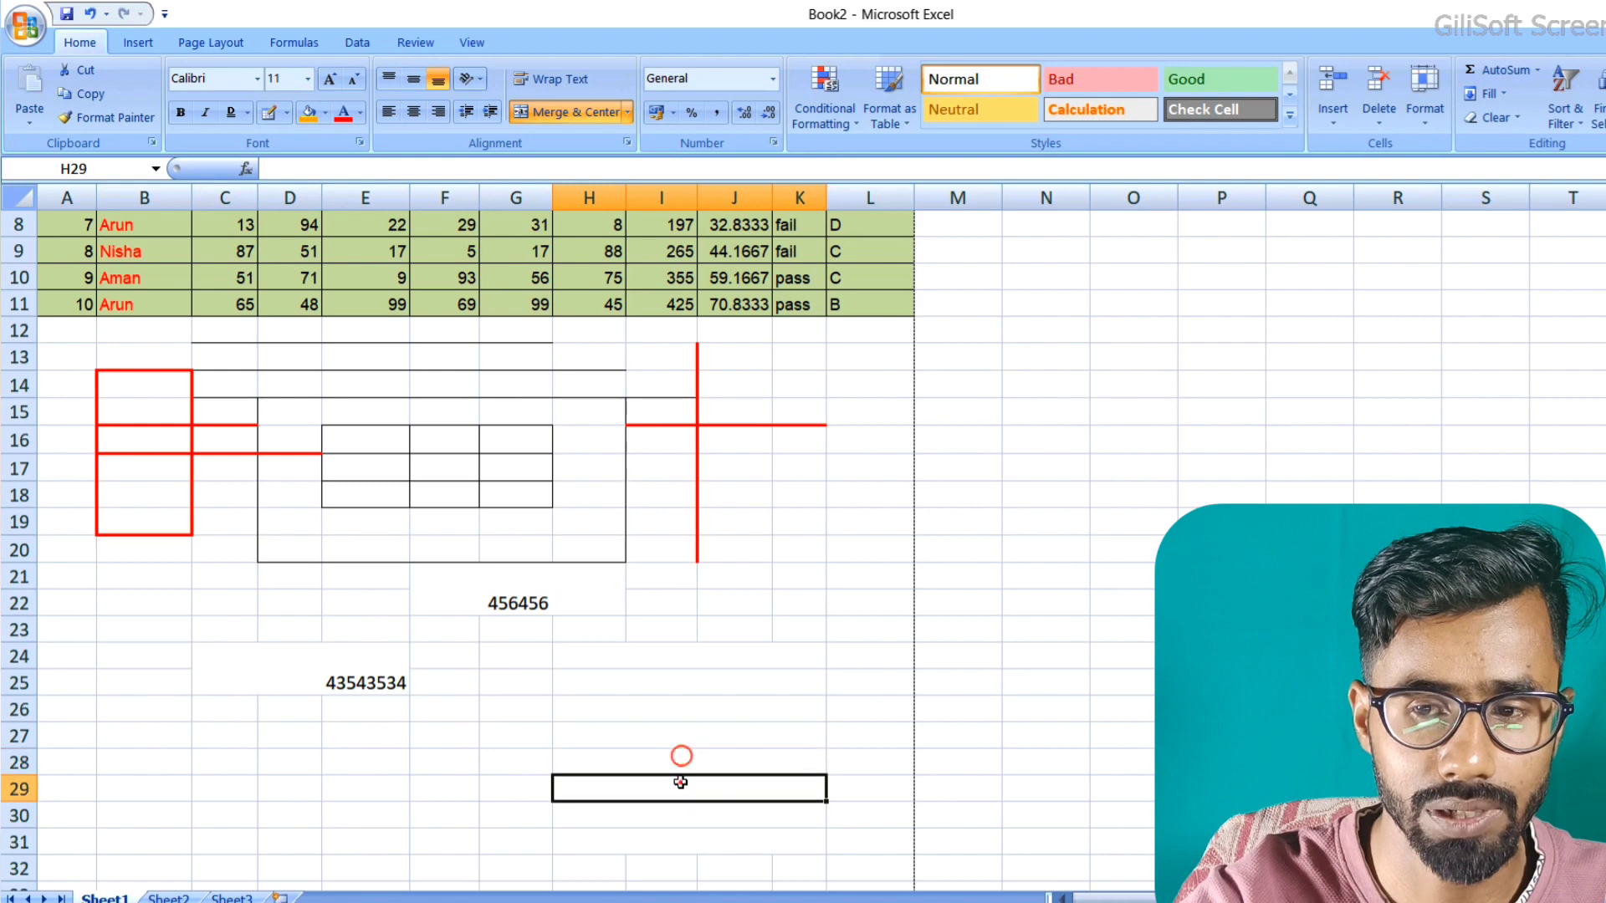
{"action": "left_click", "coordinate": [682, 807]}
{"action": "left_click", "coordinate": [681, 776]}
{"action": "left_click", "coordinate": [681, 736]}
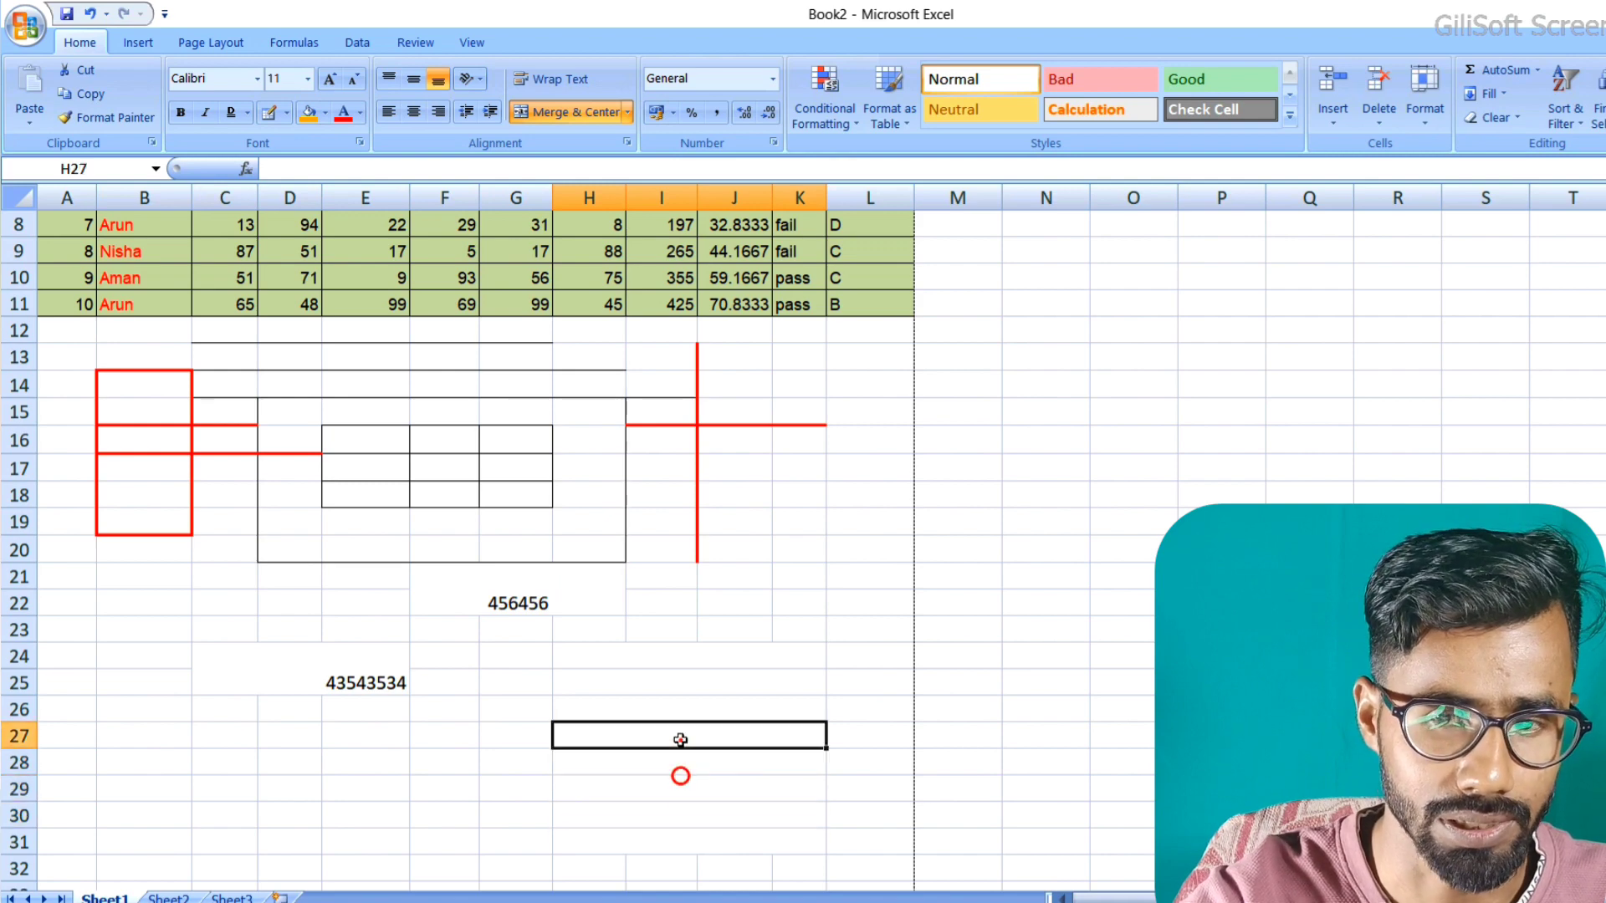
{"action": "left_click", "coordinate": [679, 699]}
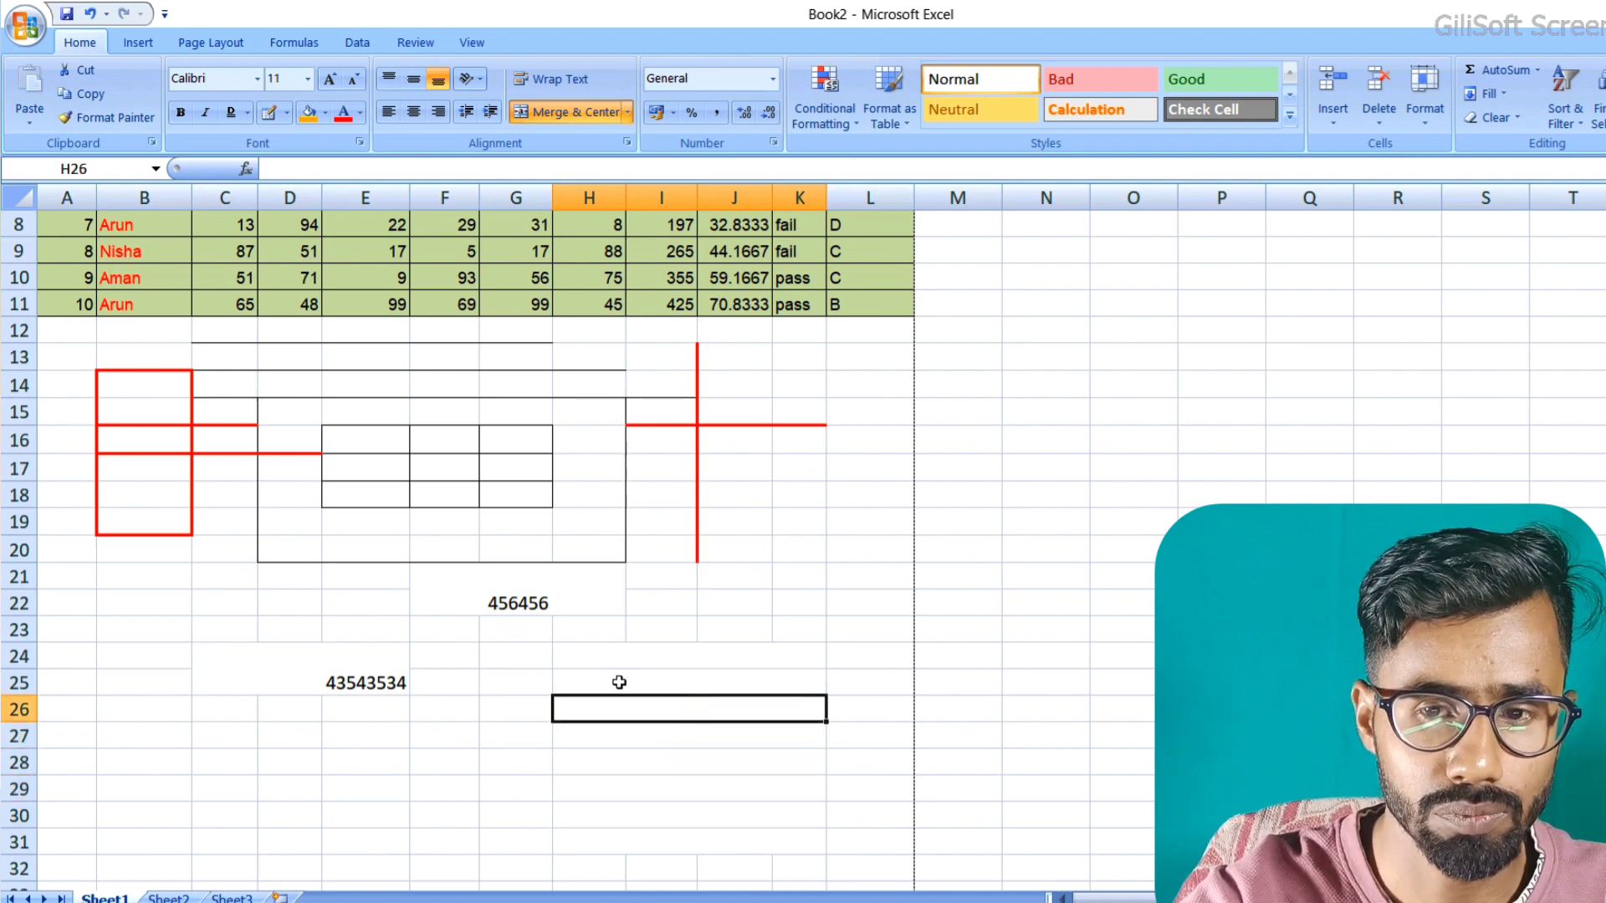
Unmerge the cell C24:E25 that holds 43543534.
{"action": "left_click", "coordinate": [293, 670]}
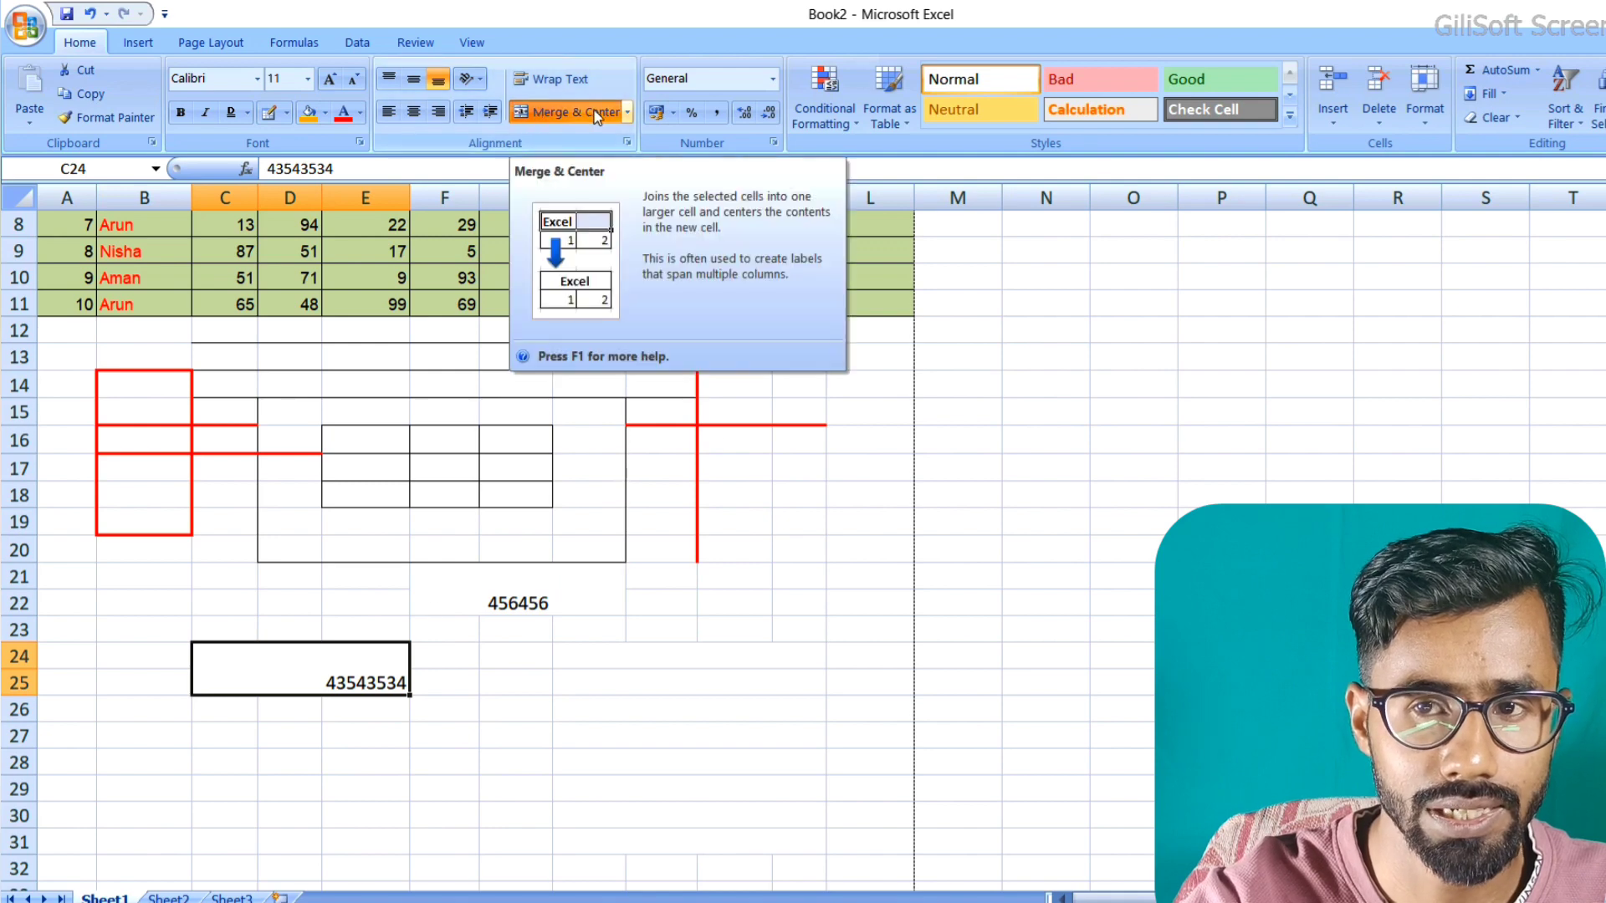
{"action": "left_click", "coordinate": [626, 112]}
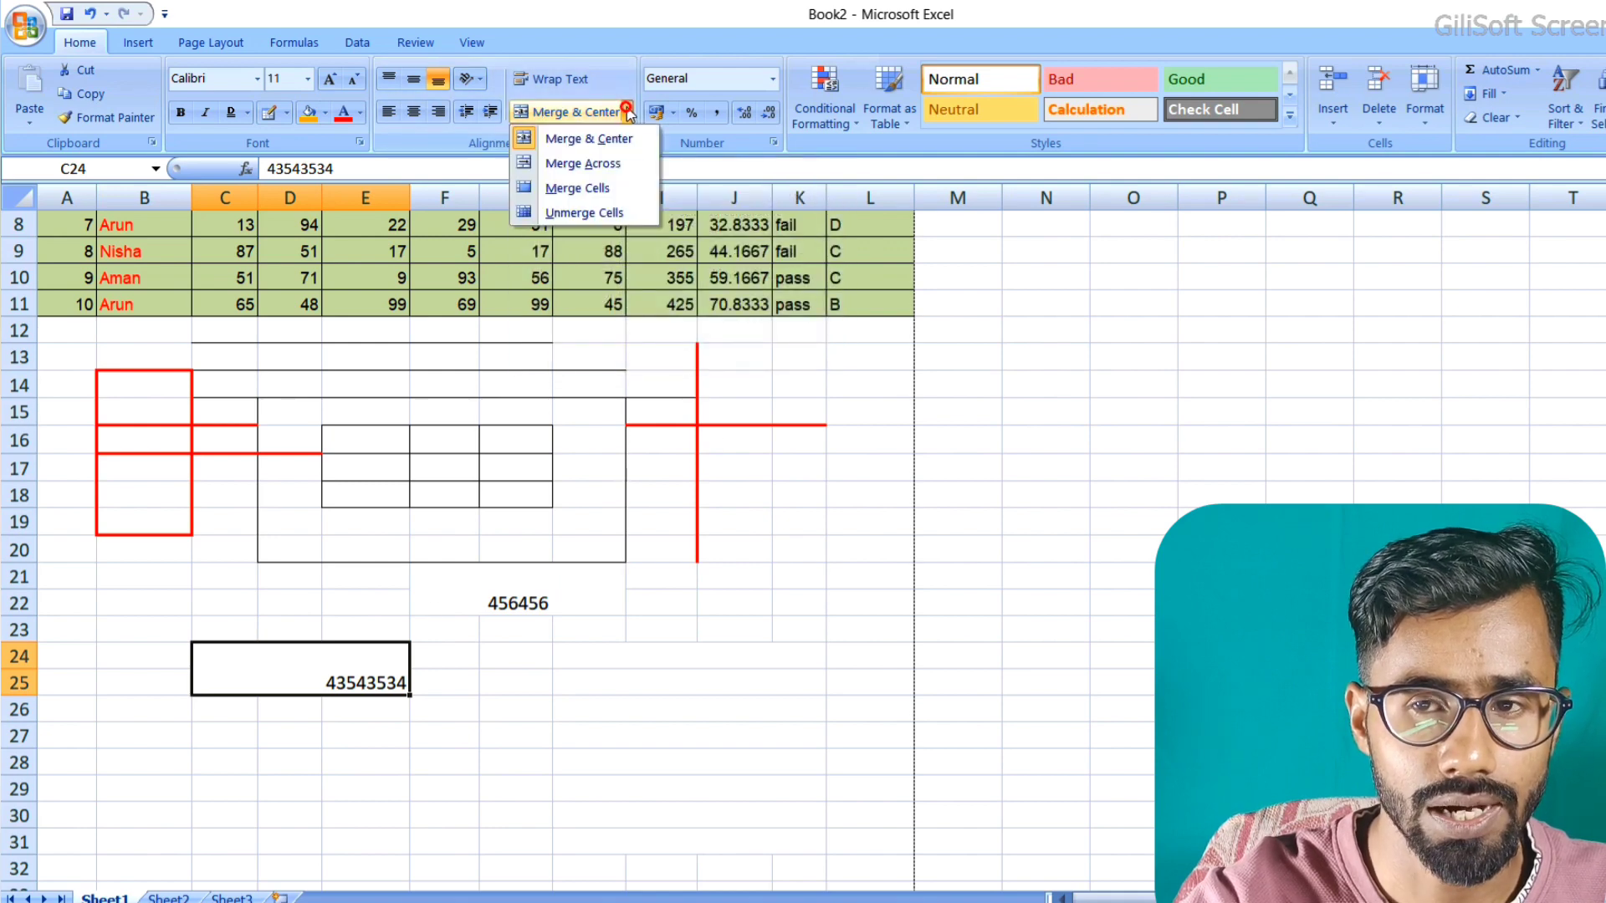
{"action": "left_click", "coordinate": [568, 216]}
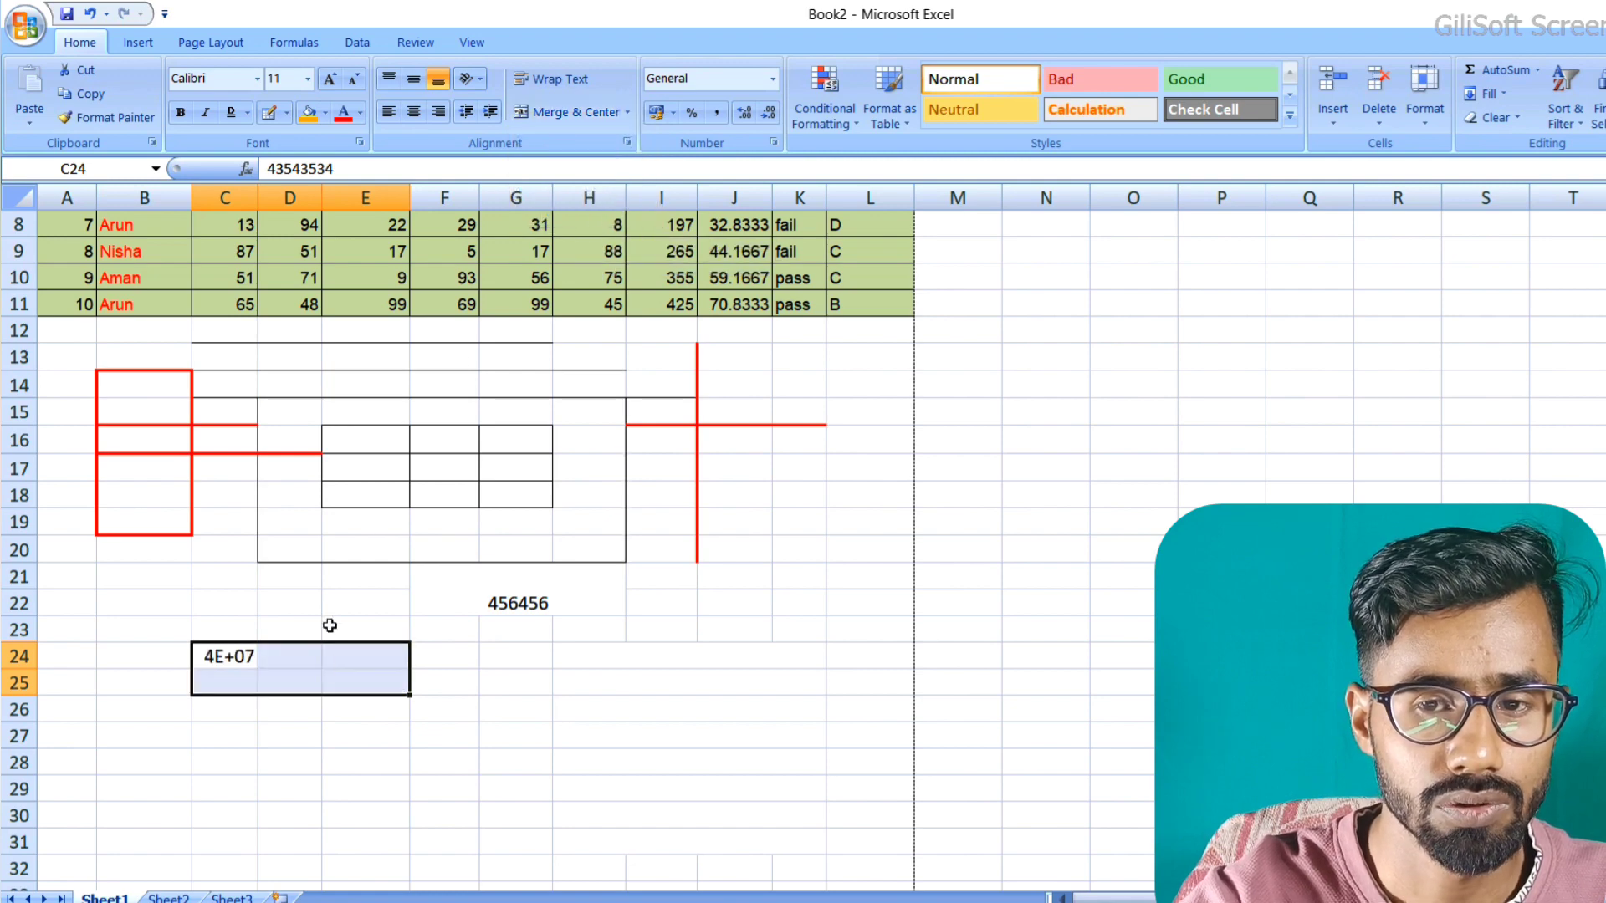